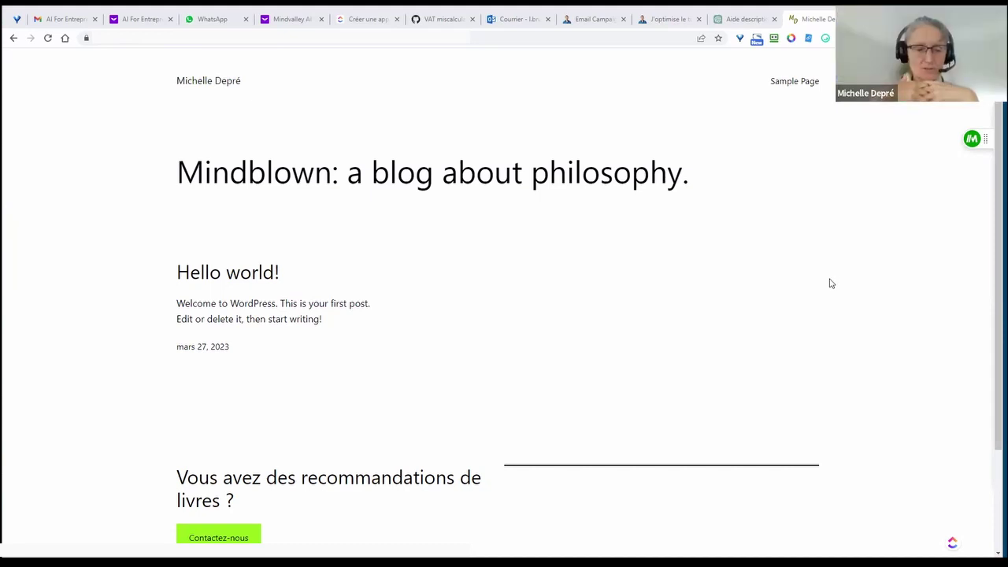
- Scroll up and down the philosophy blog's front page to review it
scroll(830, 283, "down", 2)
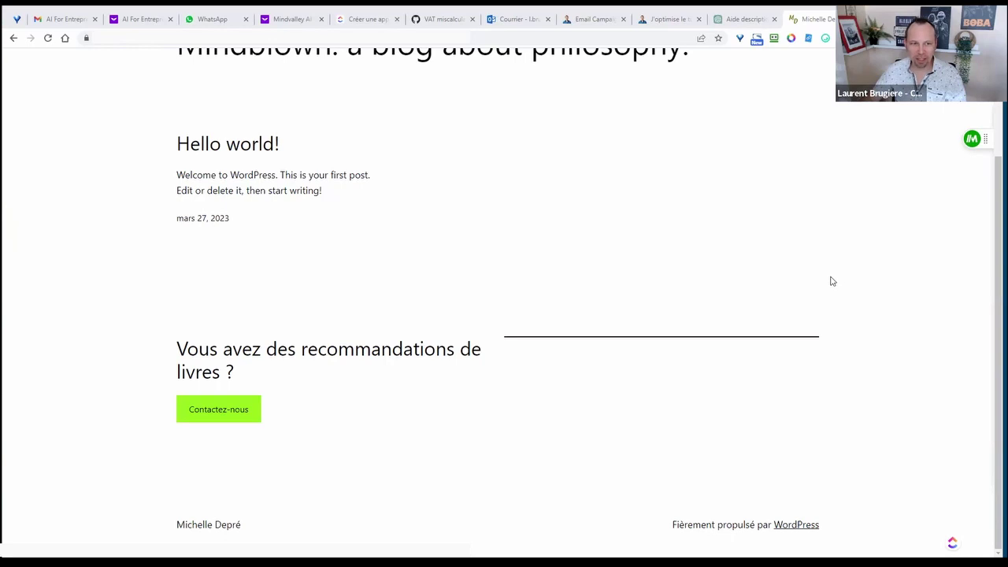
scroll(832, 276, "up", 2)
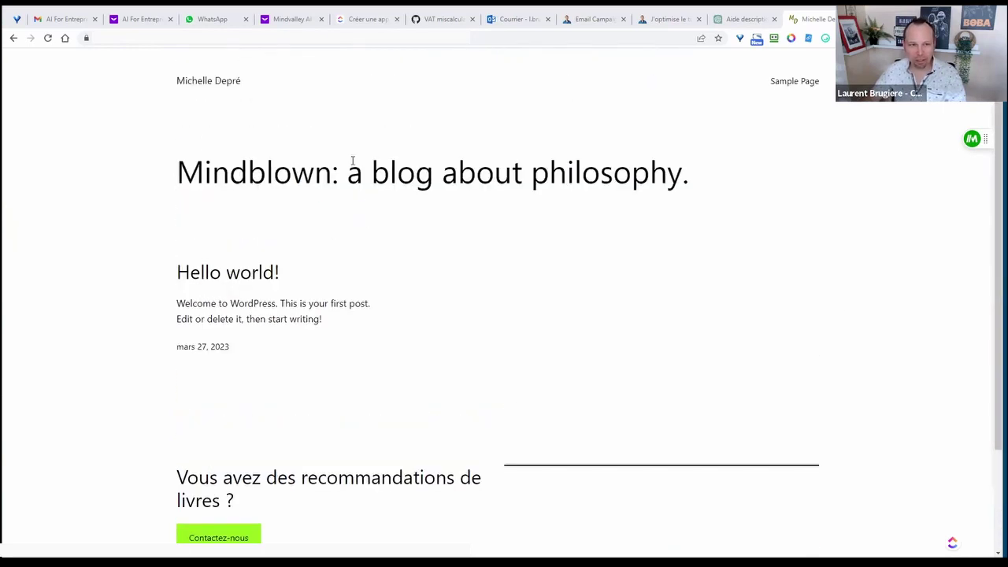
scroll(823, 276, "down", 2)
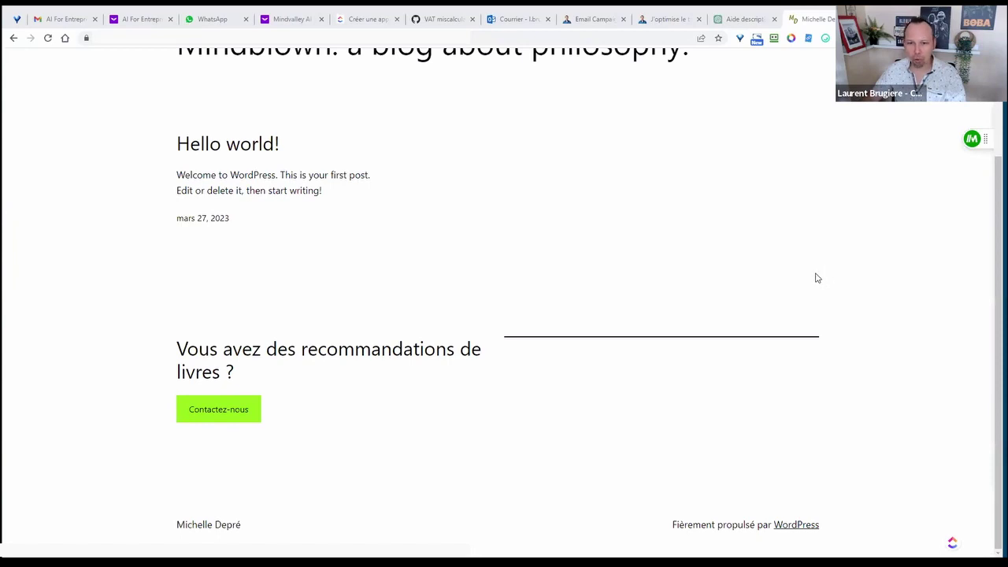
scroll(816, 276, "up", 3)
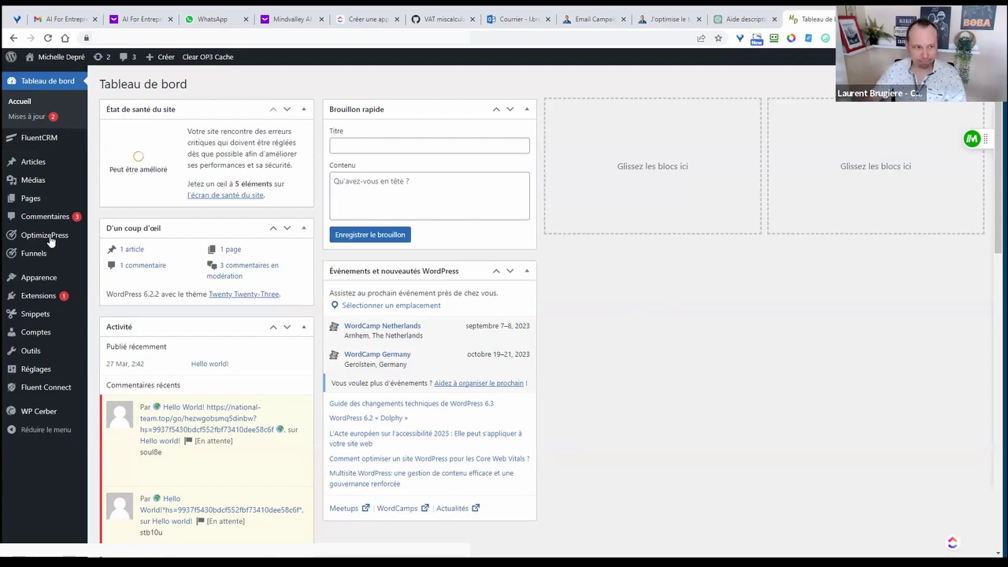
- Open the Funnel Dashboard, listing funnels such as GCE-2303- Entreprendre ET Etre heureux with 16 steps
mouse_move(55, 140)
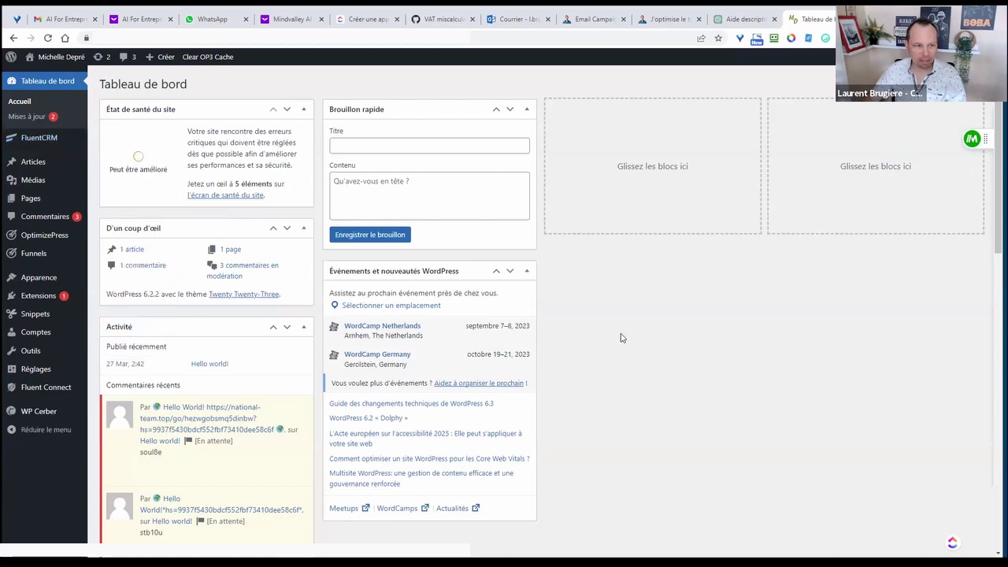
mouse_move(49, 239)
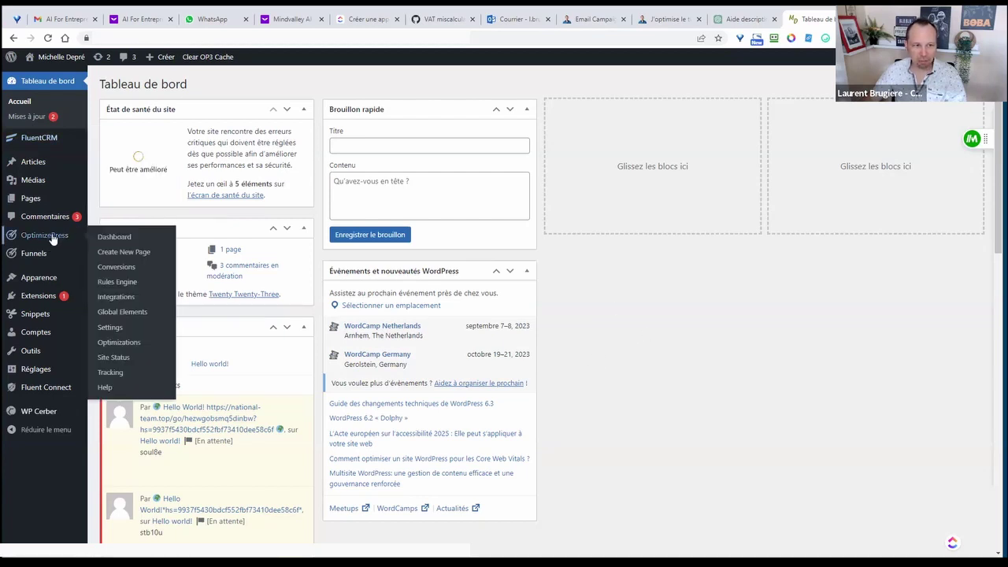
mouse_move(35, 258)
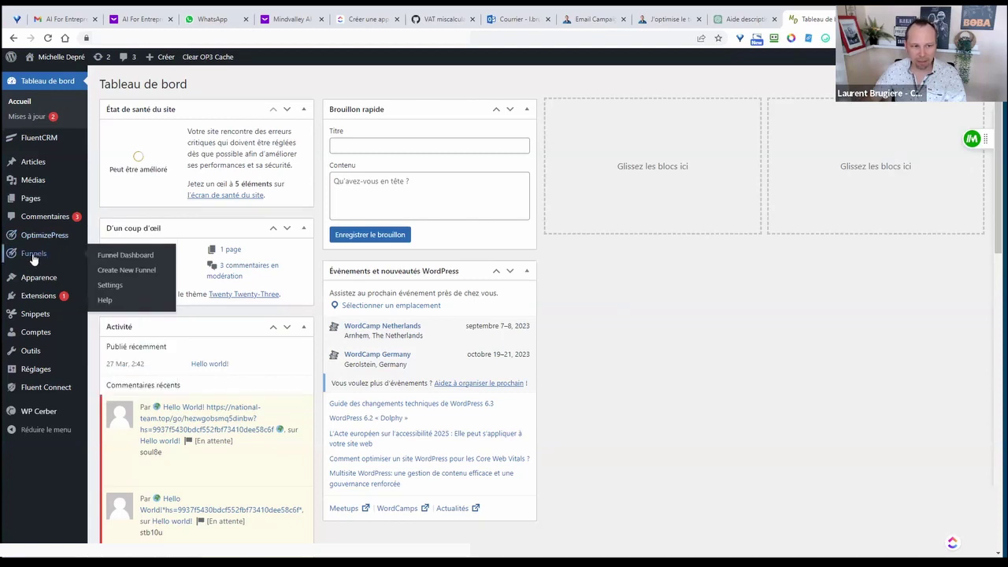
left_click(123, 256)
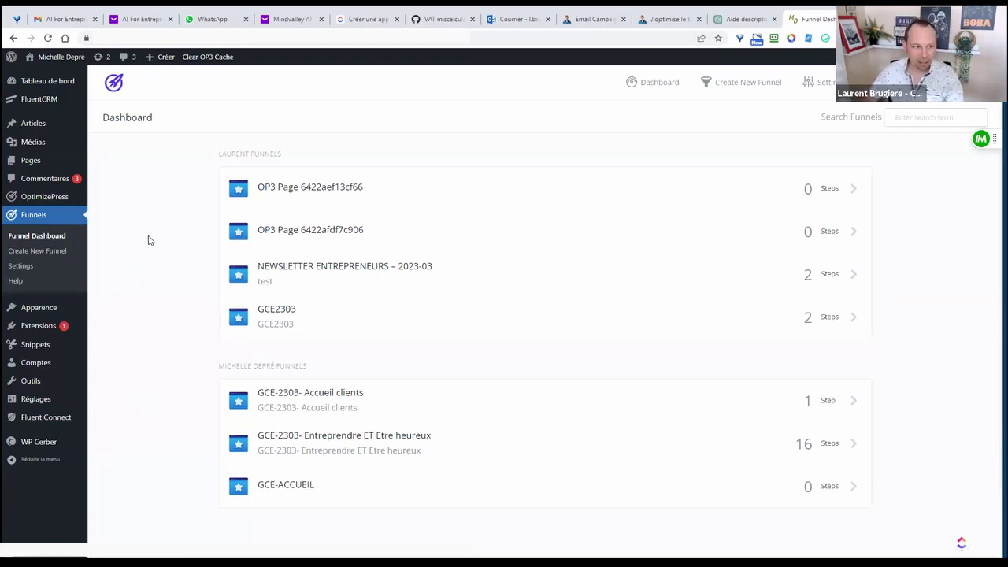
mouse_move(44, 105)
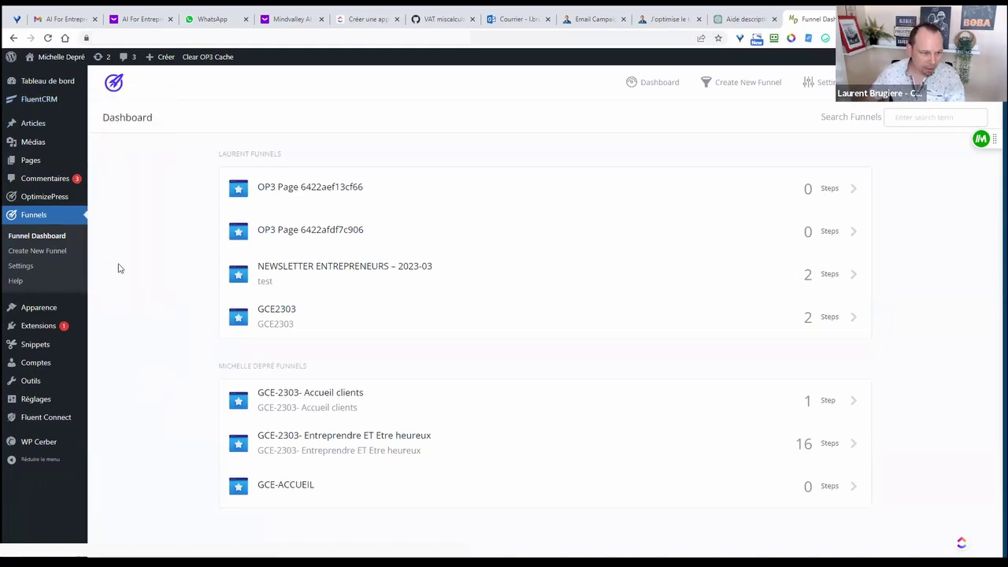
- Check the active theme under Apparence > Thèmes, then highlight Smart Theme v3 on the OptimizePress dashboard
mouse_move(56, 314)
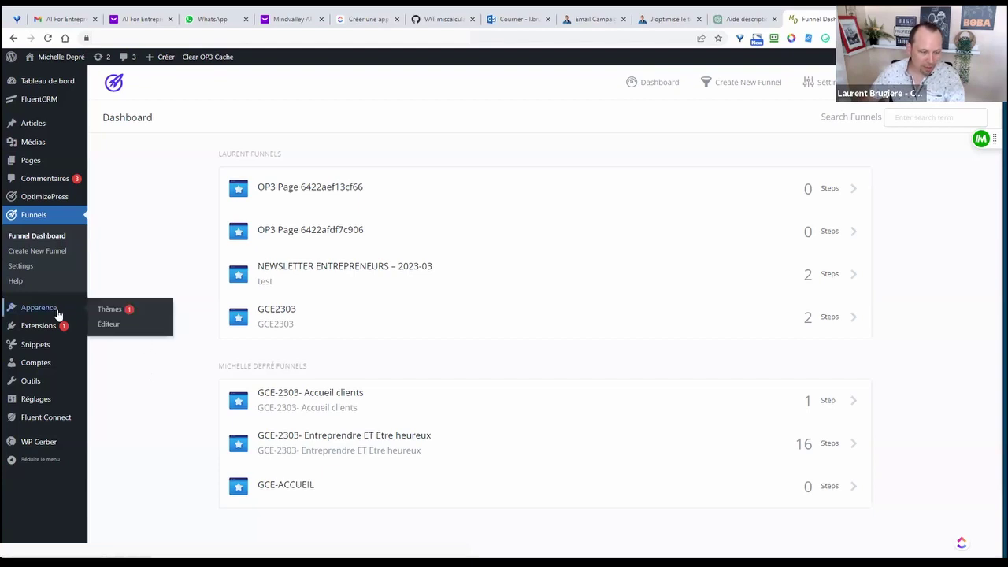
left_click(113, 311)
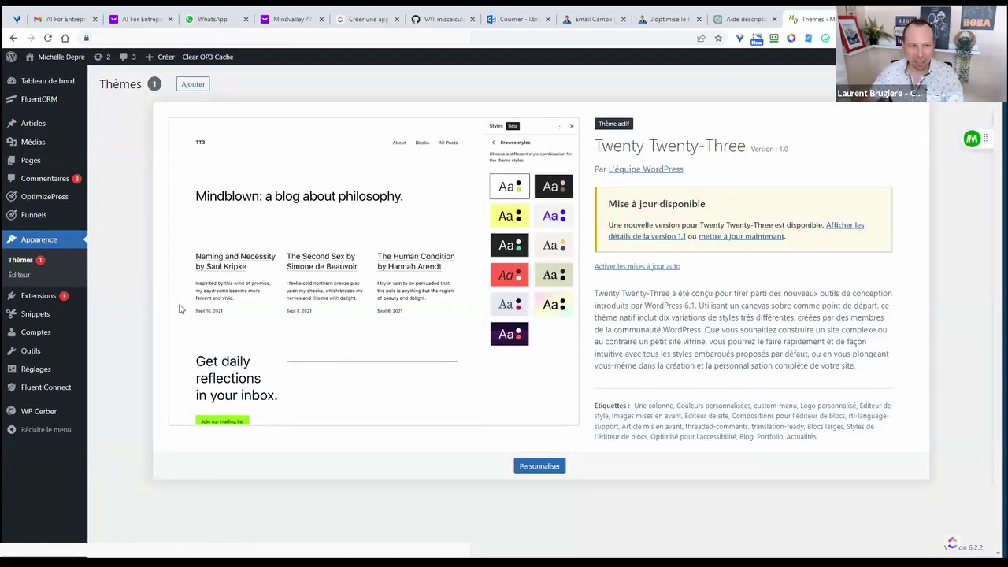
mouse_move(44, 203)
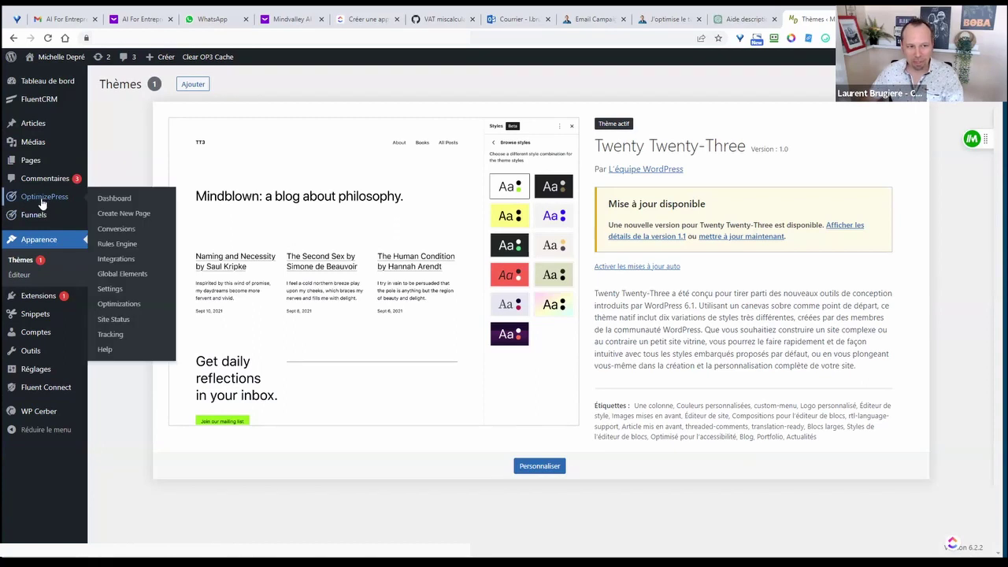
left_click(120, 203)
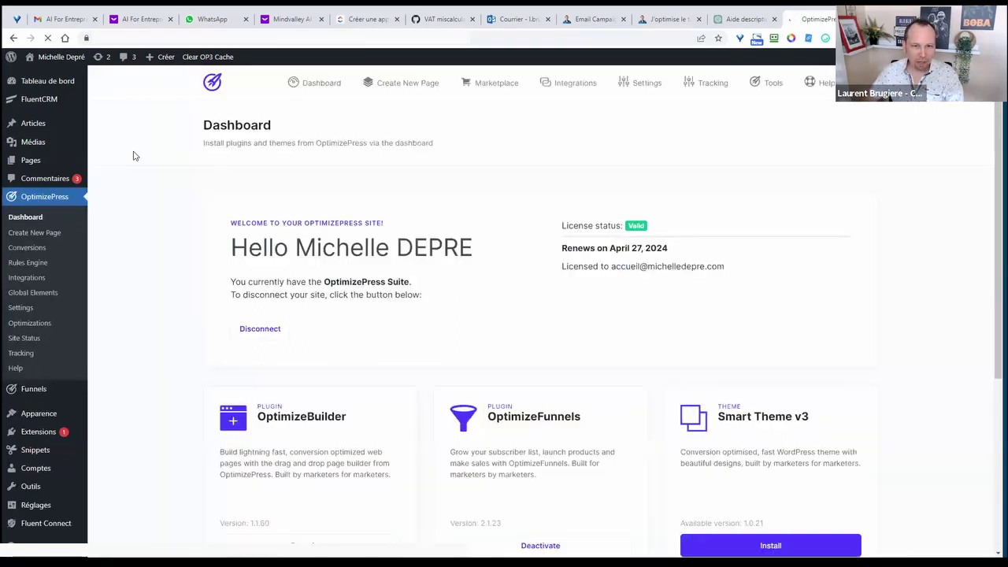
scroll(903, 334, "down", 3)
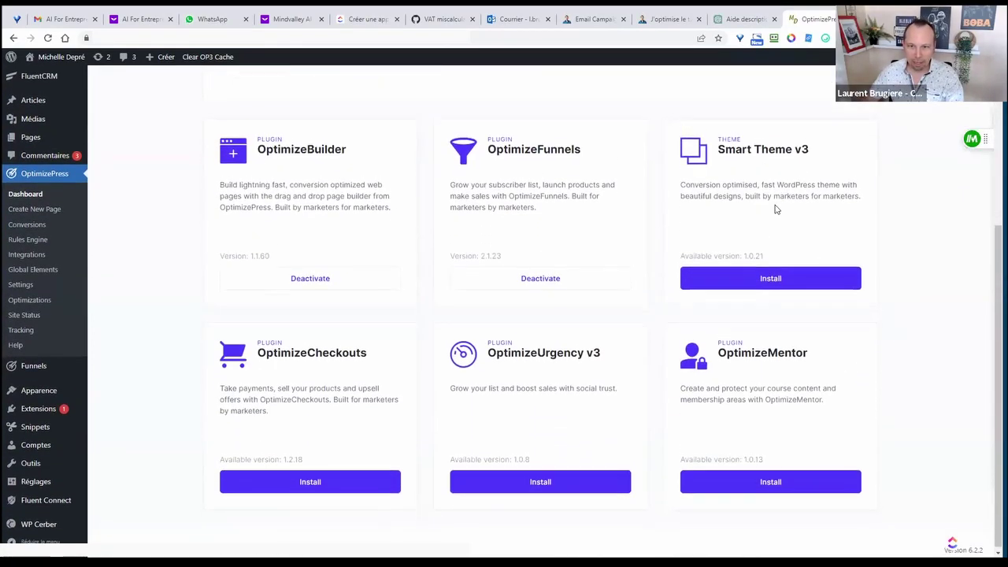
left_click_drag(718, 146, 808, 147)
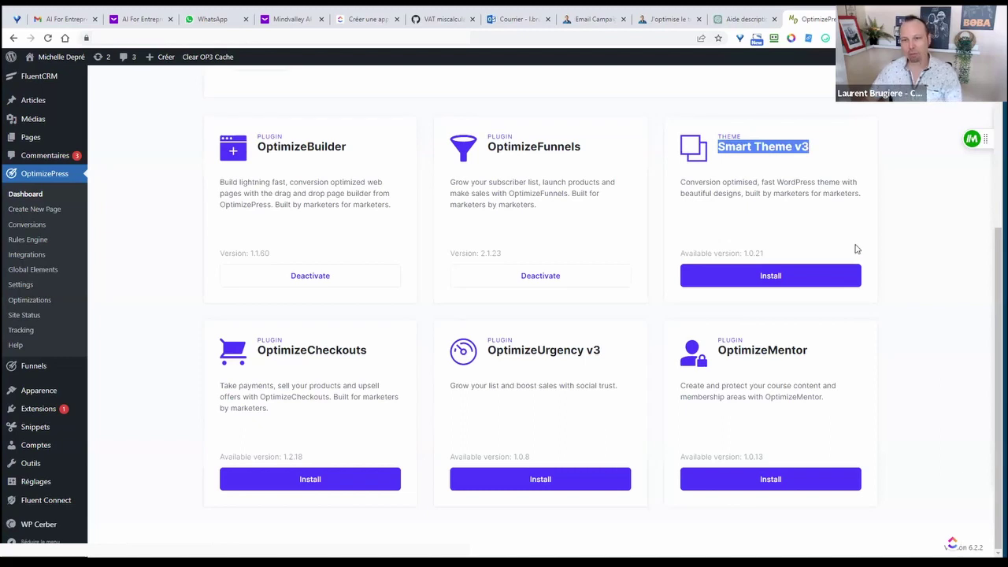
scroll(778, 231, "up", 1)
scroll(831, 252, "down", 1)
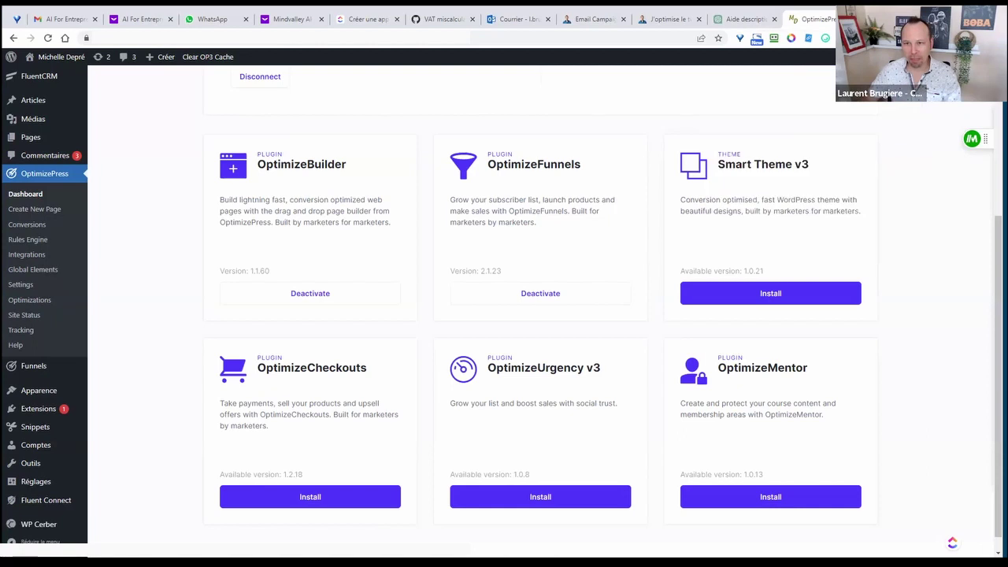
- Load creationjeudesociete.fr in a new tab and scroll through its board-game articles
key("ctrl+t")
type("crea")
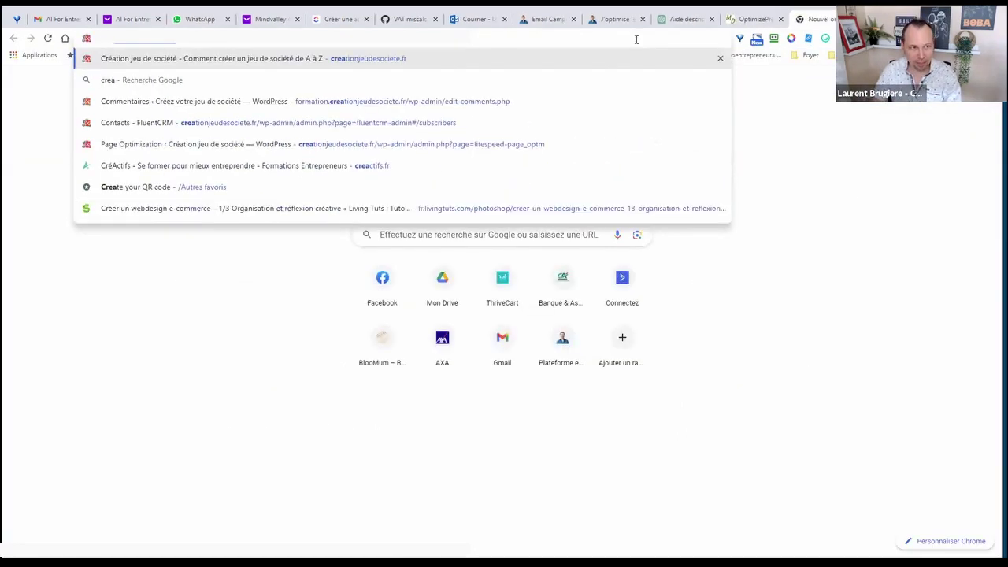
key("Return")
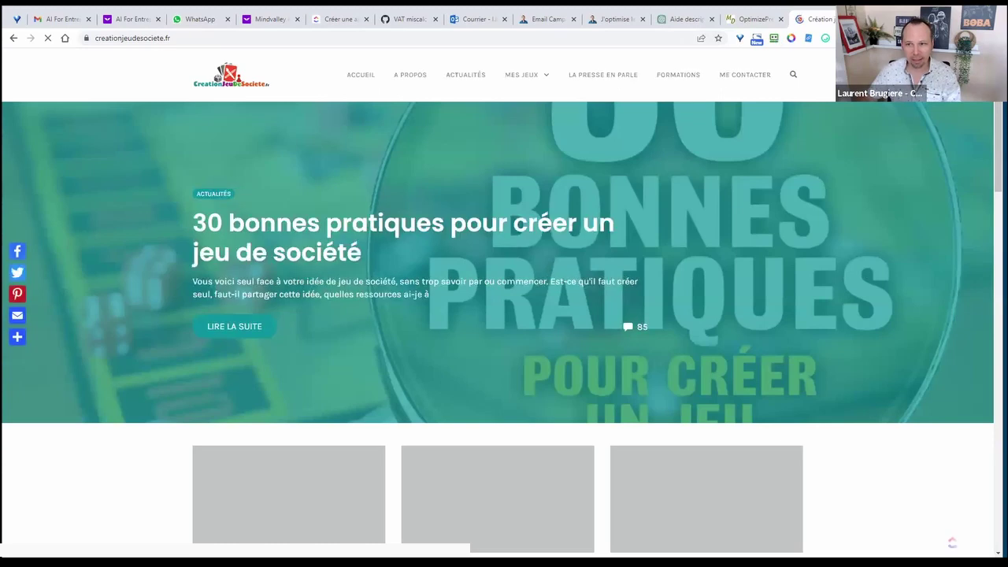
scroll(991, 147, "down", 3)
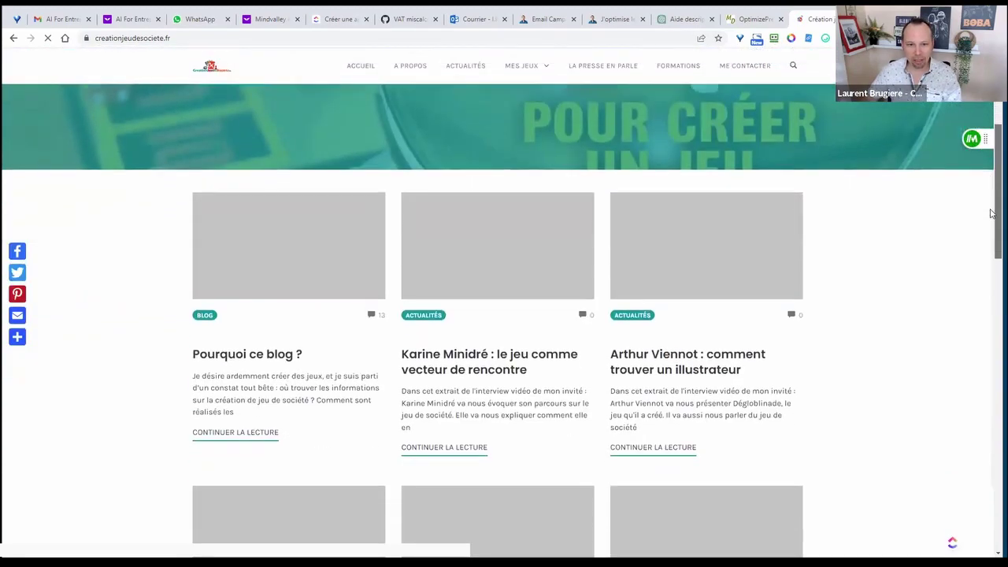
scroll(991, 154, "up", 2)
scroll(991, 149, "up", 1)
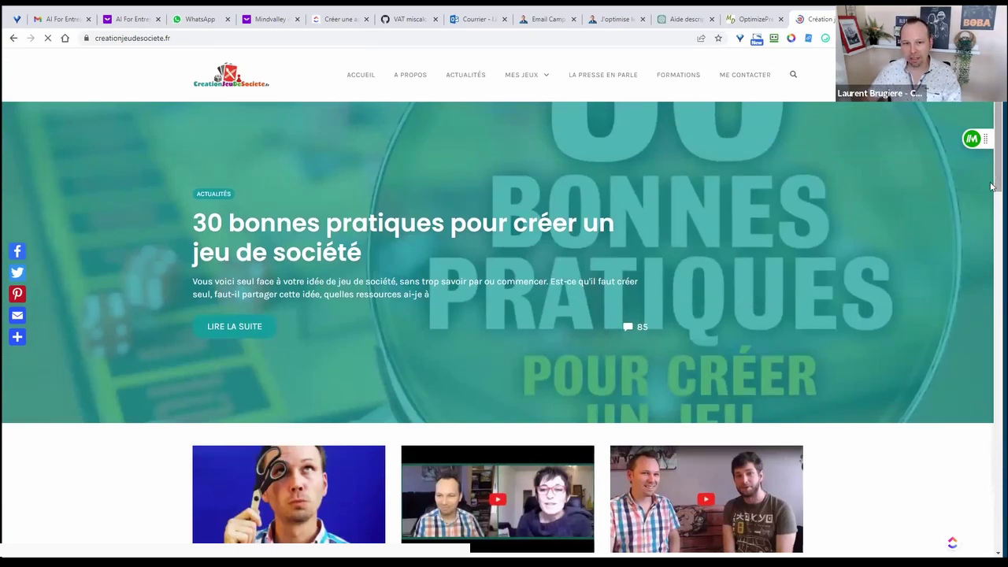
scroll(992, 174, "down", 5)
scroll(992, 379, "down", 11)
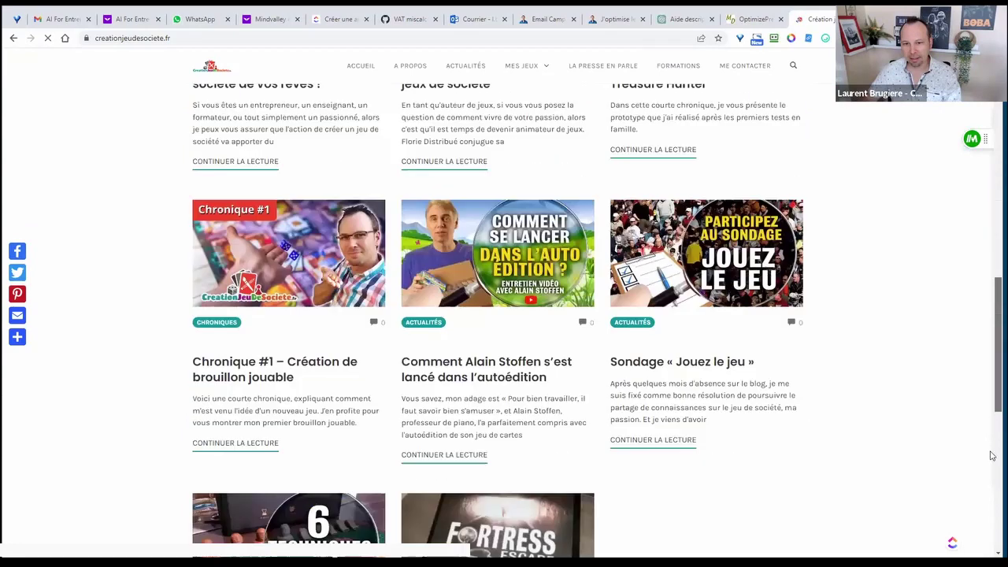
scroll(991, 184, "up", 6)
scroll(992, 184, "up", 10)
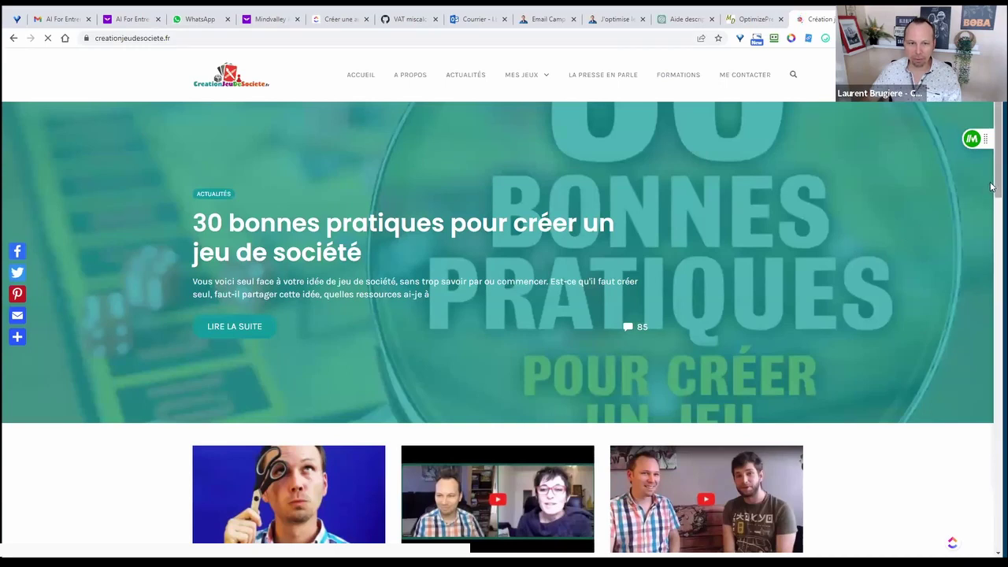
scroll(991, 187, "down", 1)
scroll(991, 181, "up", 1)
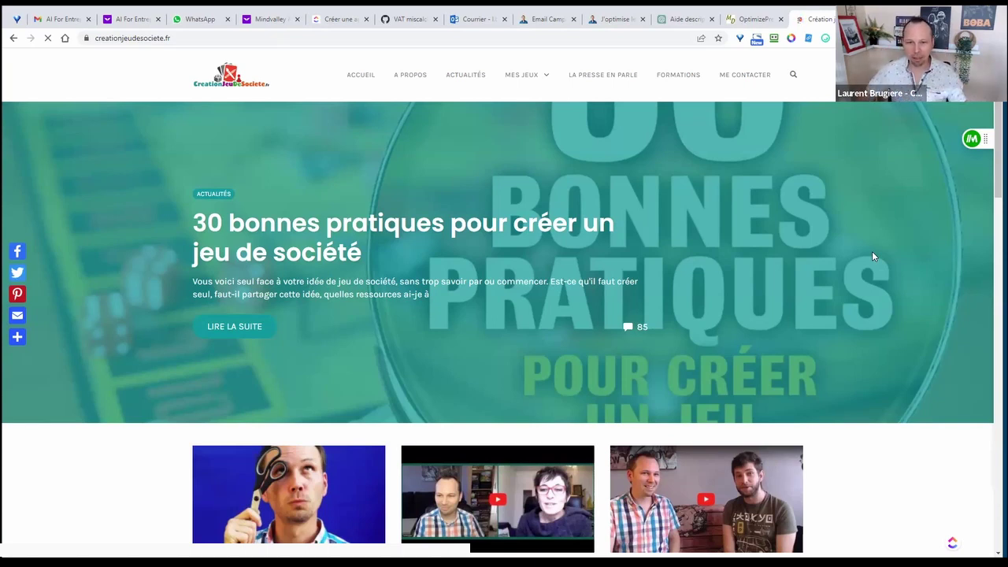
scroll(879, 325, "down", 4)
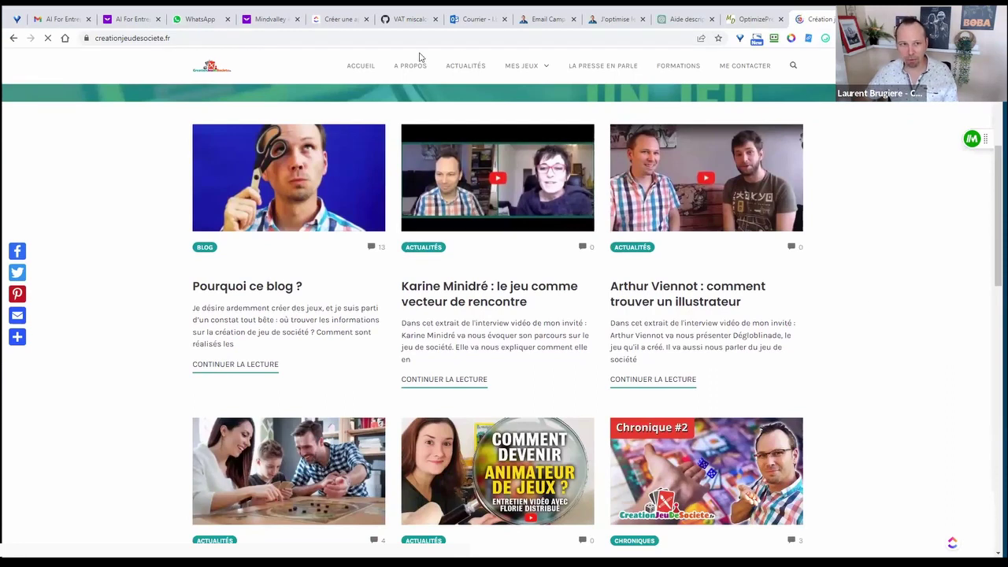
- Load the coach's website in another tab and scroll down to its testimonials and email sign-up
key("ctrl+t")
left_click(370, 38)
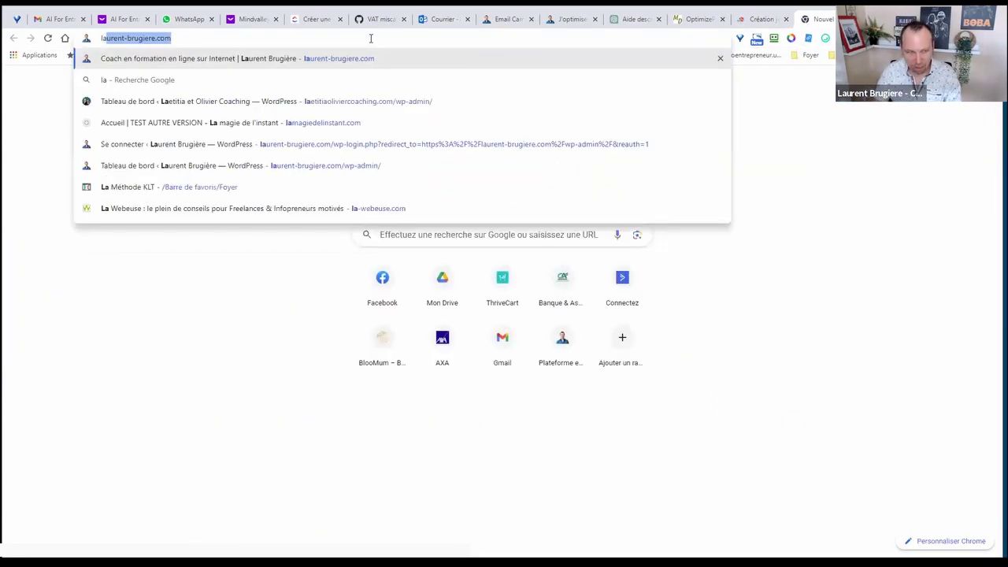
key("Return")
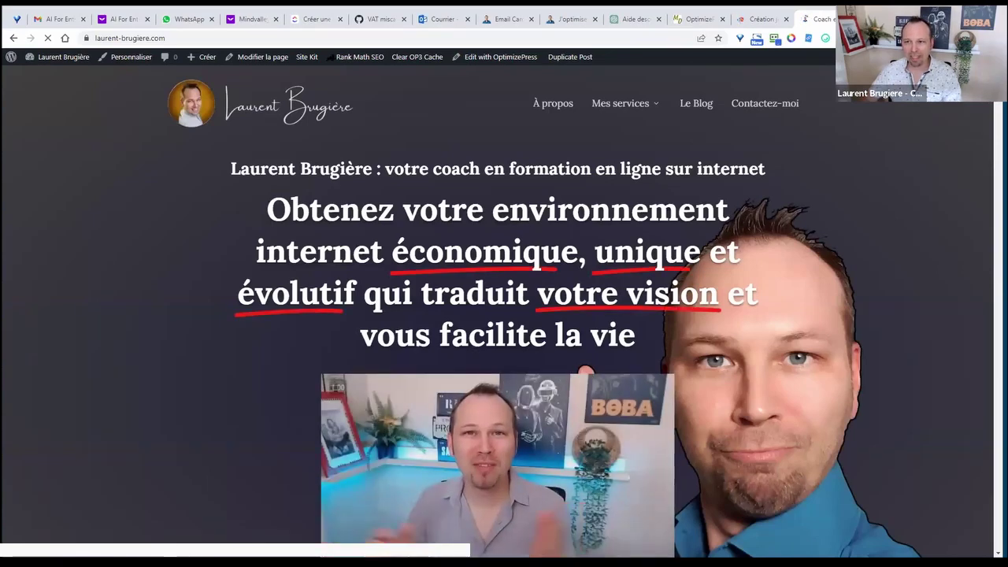
scroll(992, 135, "down", 6)
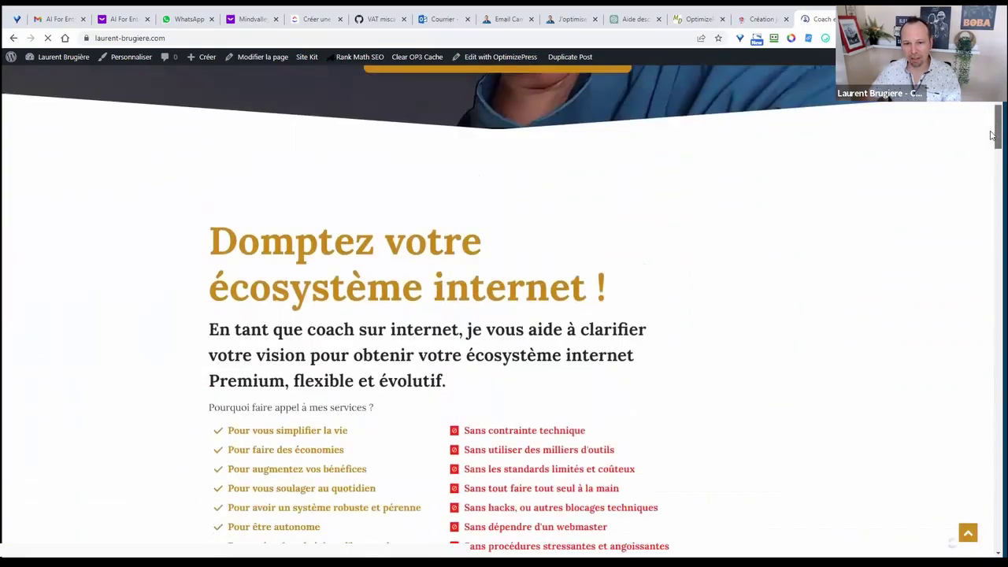
left_click_drag(992, 135, 994, 500)
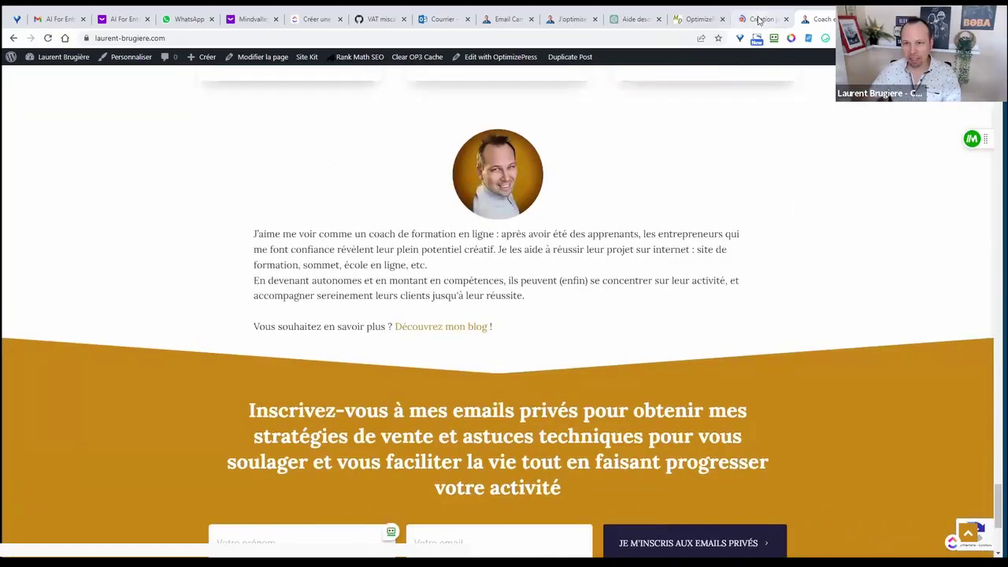
left_click(761, 19)
scroll(854, 294, "down", 1)
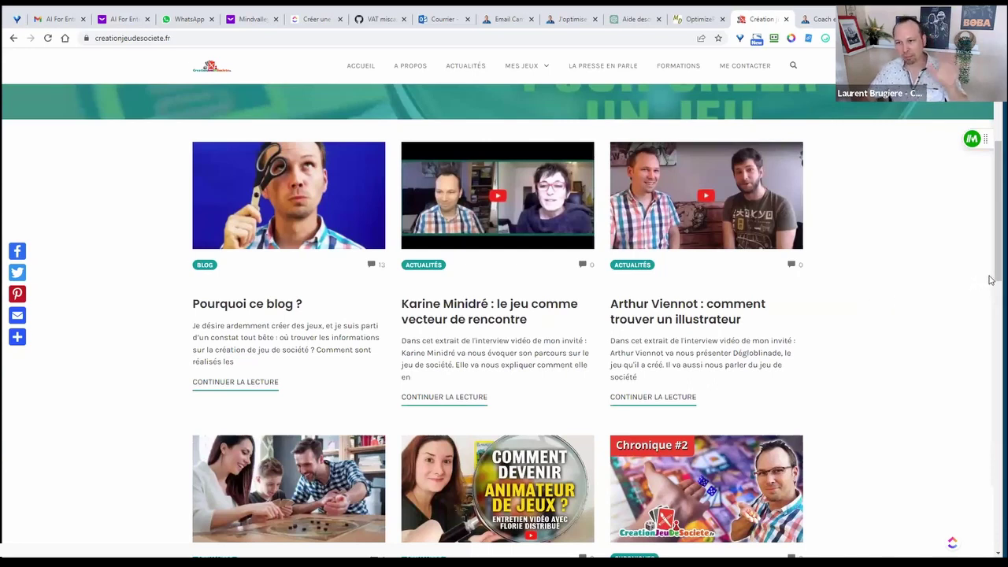
mouse_move(991, 272)
left_mouse_down()
mouse_move(991, 307)
mouse_move(991, 198)
mouse_move(991, 291)
mouse_move(992, 276)
left_mouse_up()
scroll(809, 278, "up", 5)
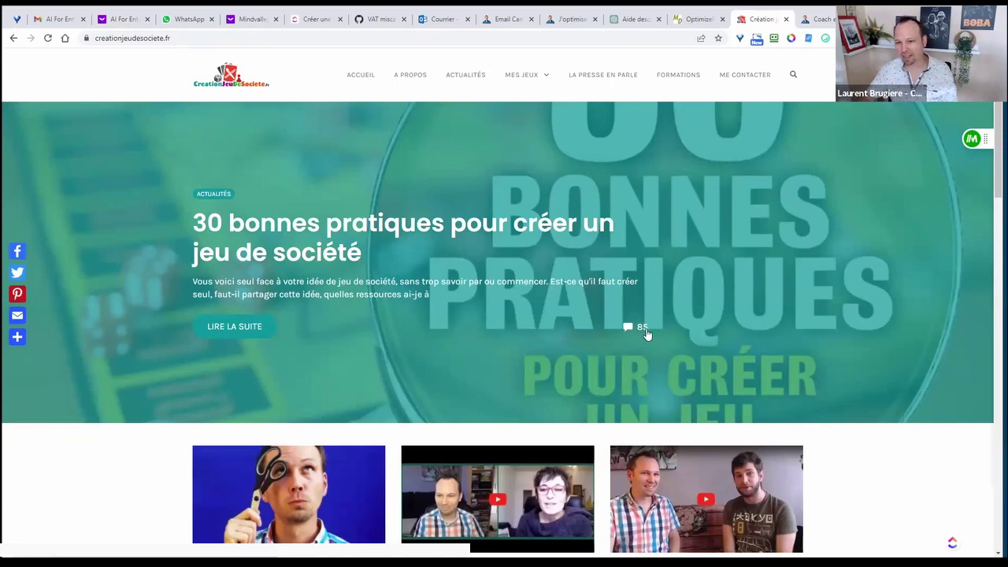
scroll(874, 330, "down", 3)
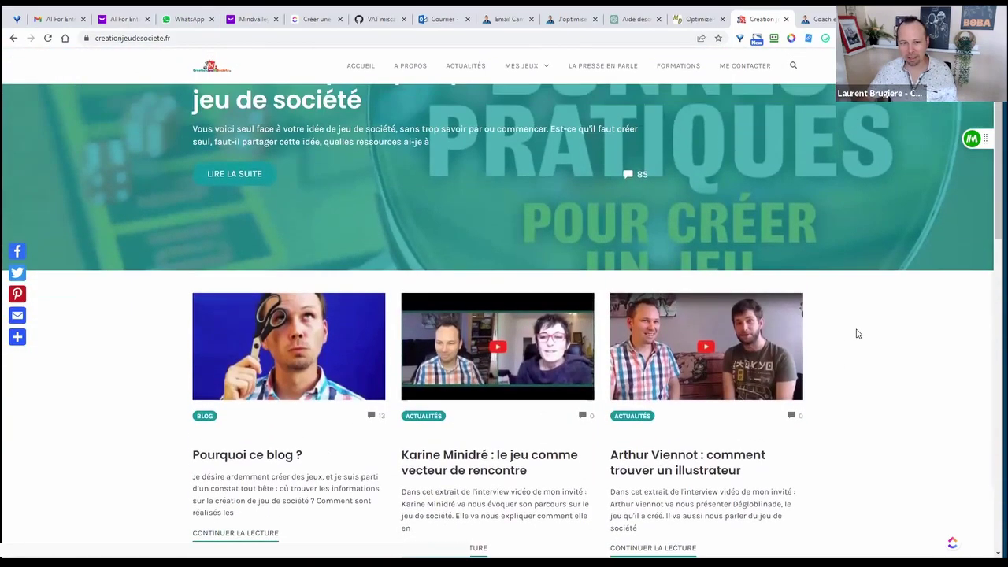
scroll(843, 343, "down", 4)
scroll(840, 351, "up", 7)
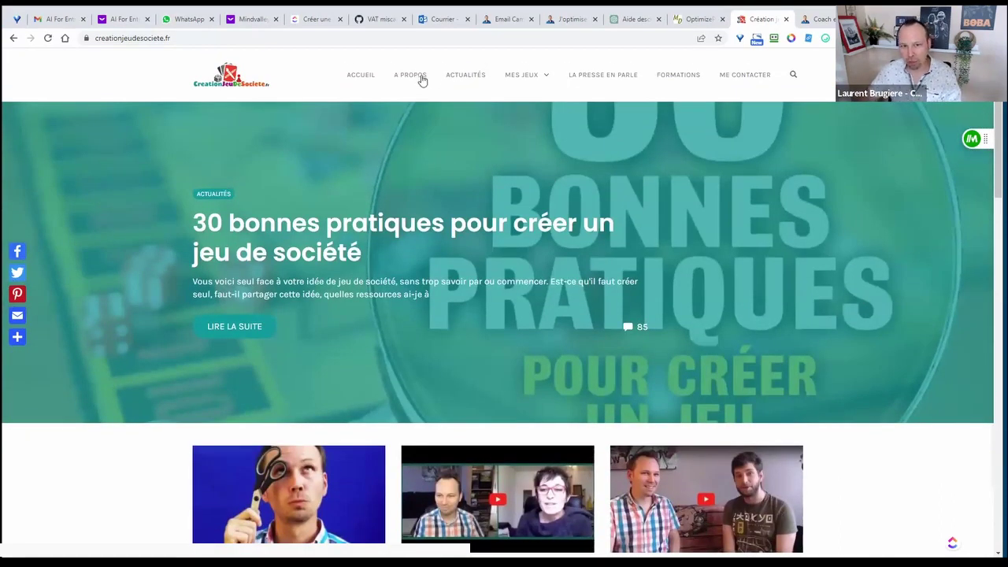
mouse_move(520, 78)
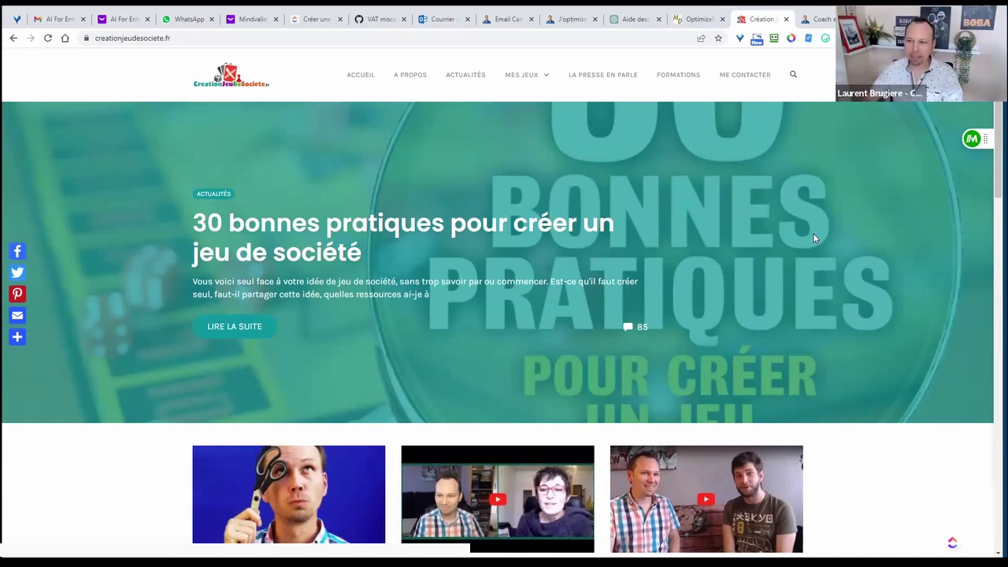
- Return to the OptimizePress dashboard tab and scroll through cards like OptimizeCheckouts, OptimizeUrgency v3 and OptimizeMentor
left_click(693, 19)
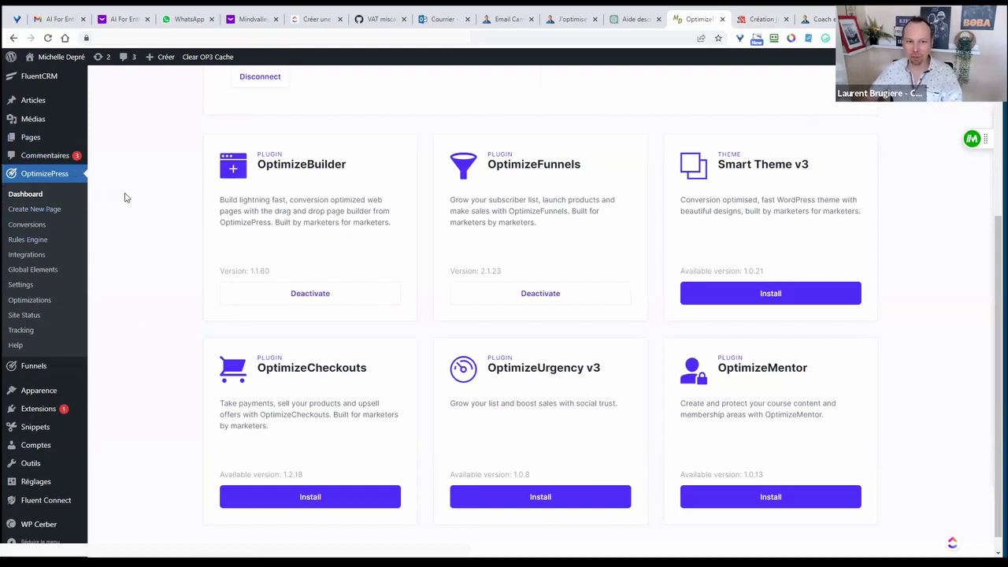
scroll(124, 197, "up", 3)
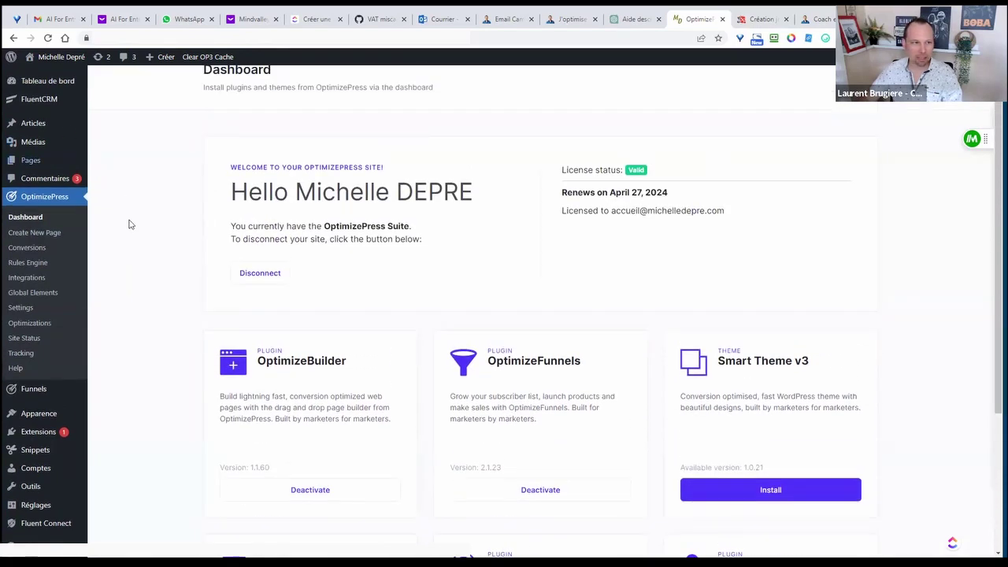
scroll(136, 241, "down", 2)
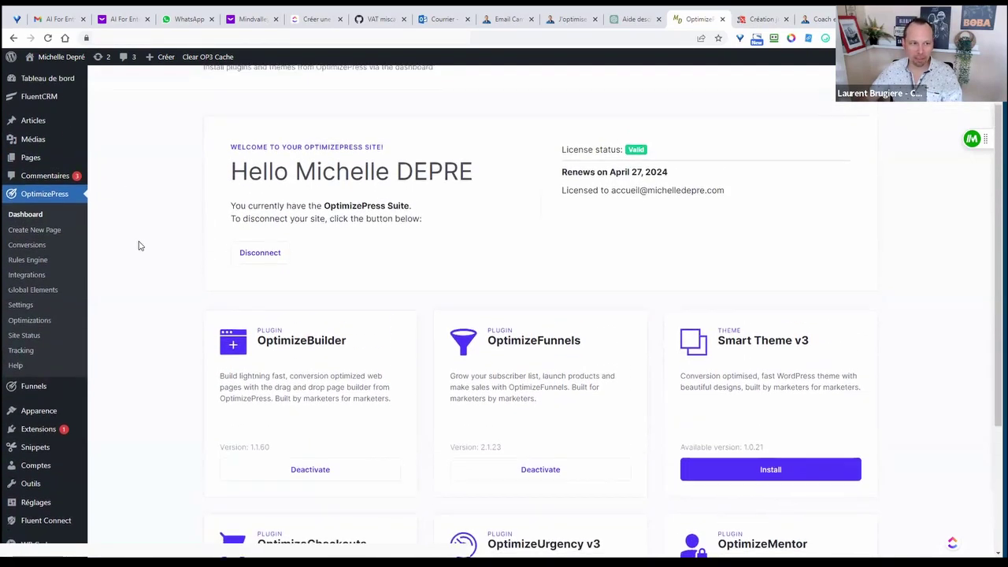
scroll(141, 249, "up", 3)
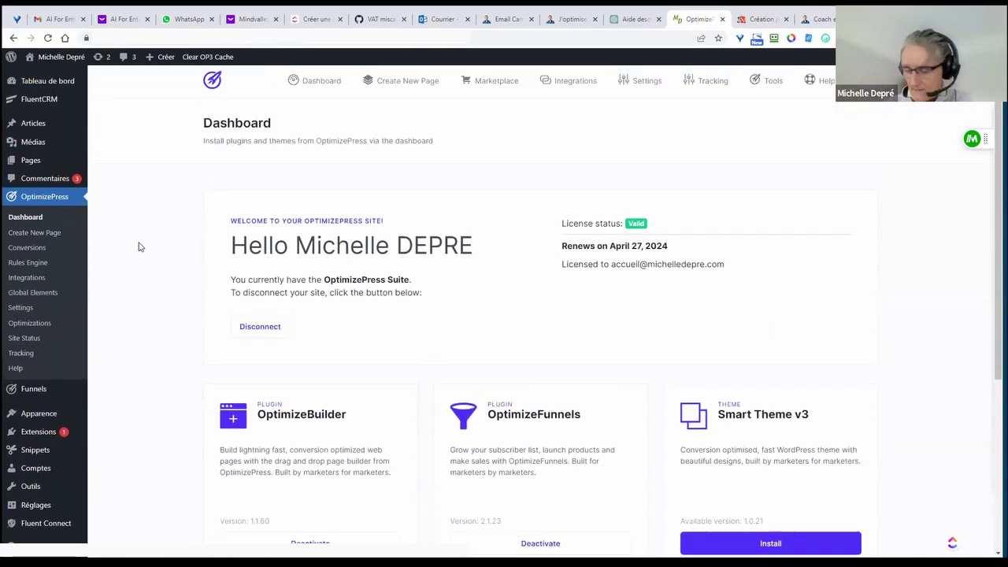
scroll(135, 247, "down", 3)
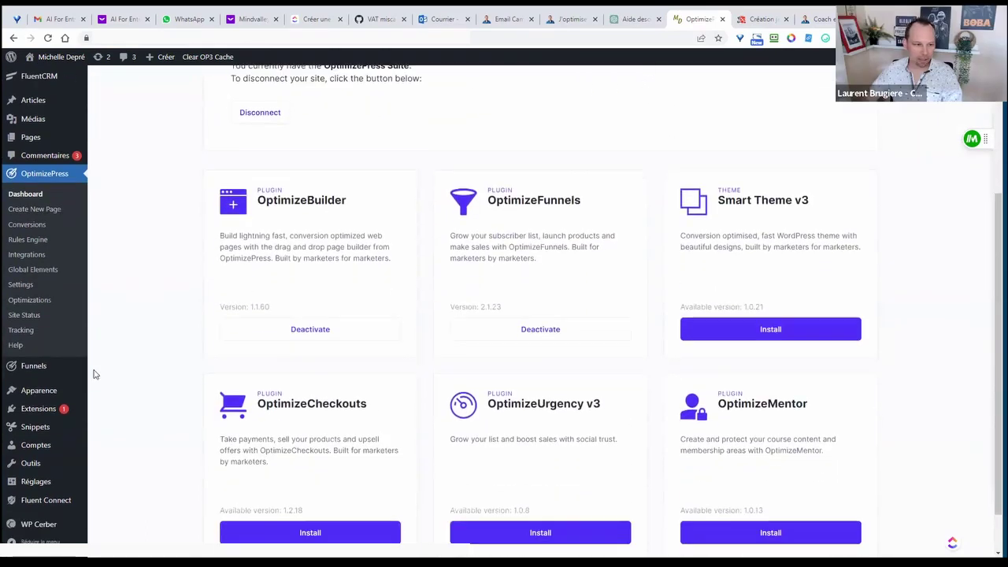
mouse_move(23, 416)
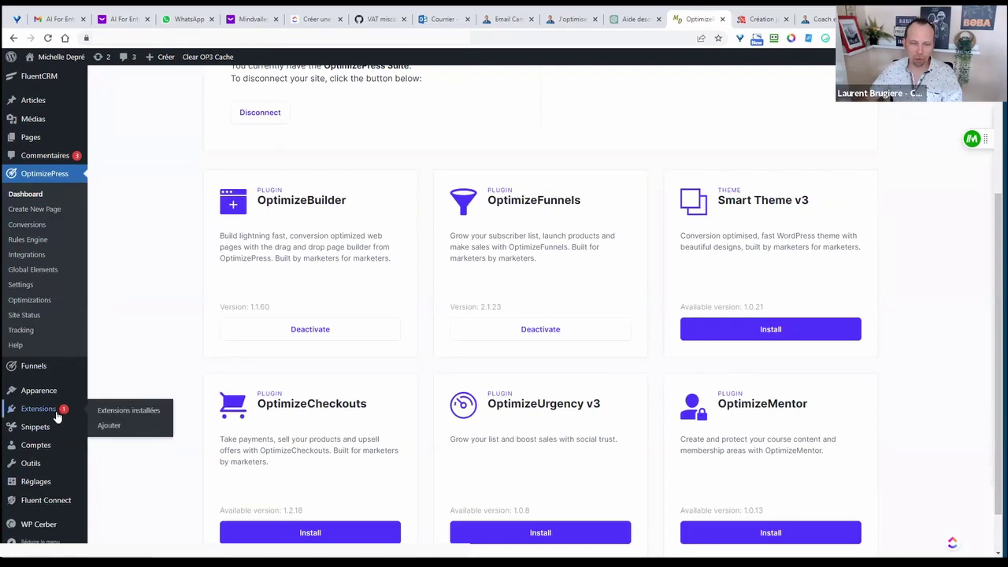
scroll(149, 331, "up", 3)
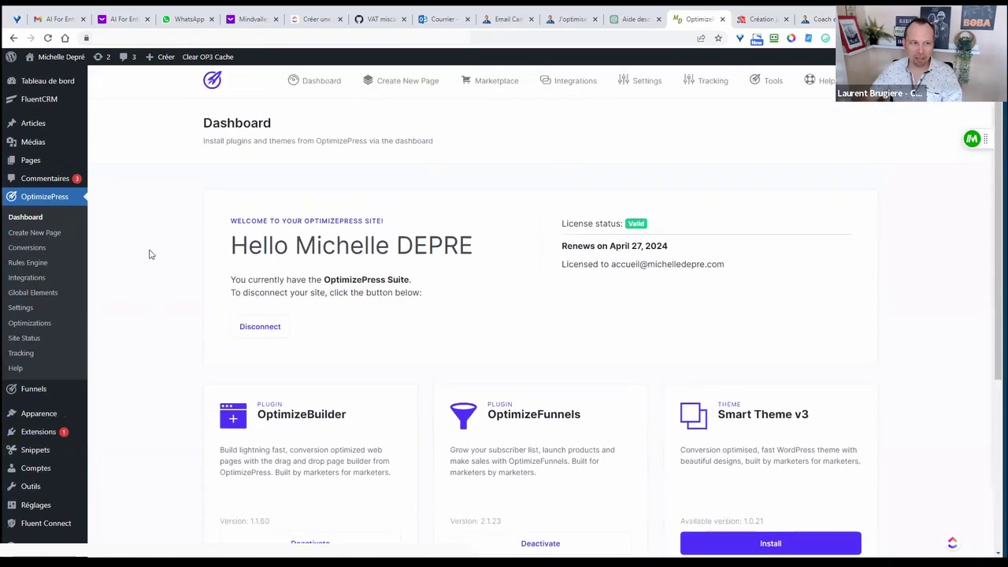
scroll(148, 327, "down", 1)
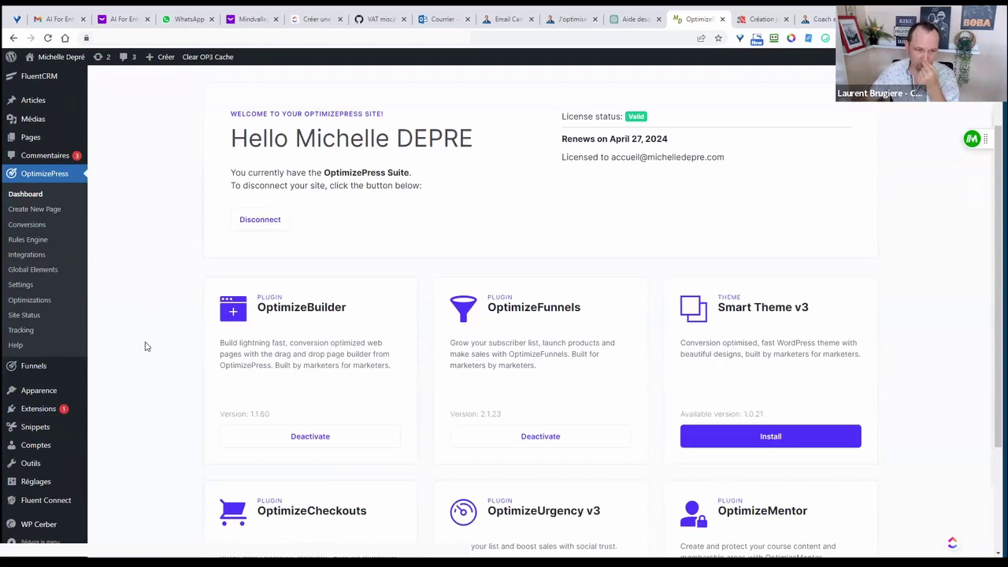
scroll(135, 319, "up", 2)
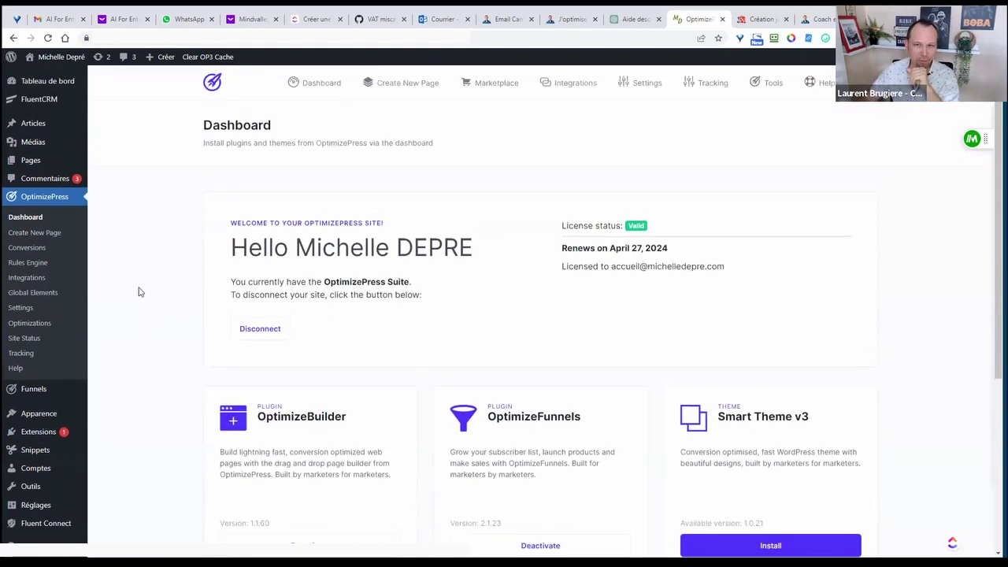
mouse_move(32, 85)
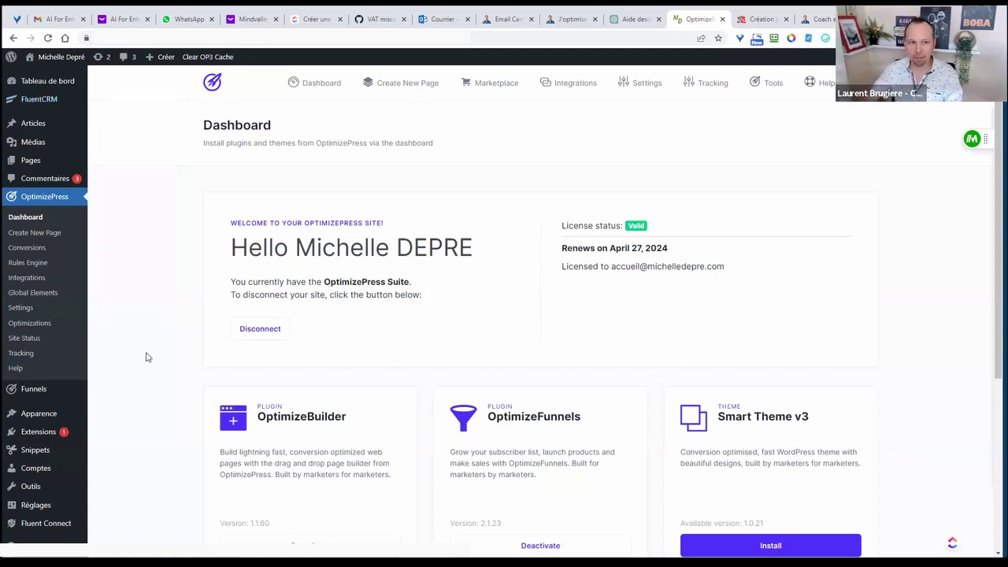
scroll(156, 356, "down", 1)
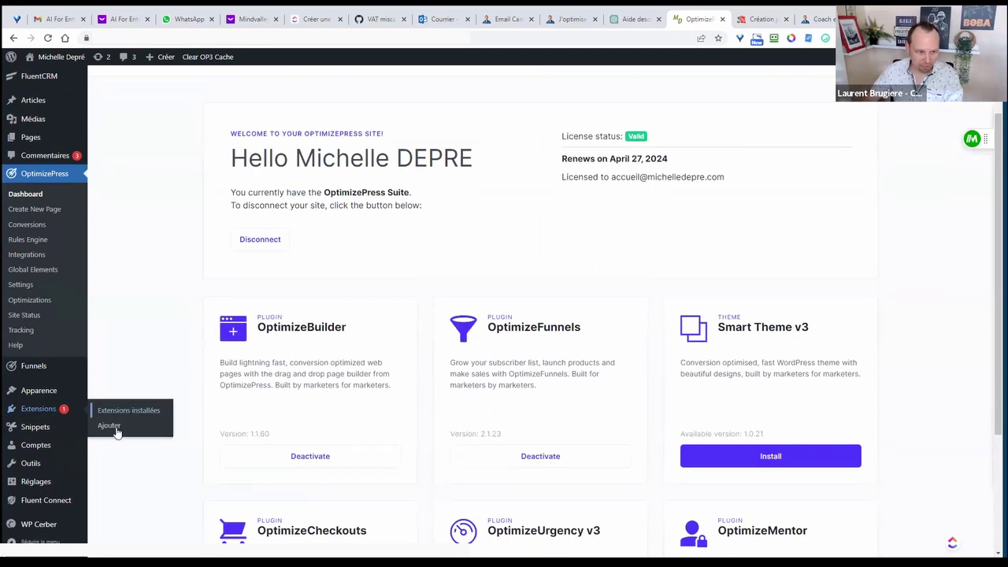
- Search new plugins for 'google', then install and activate Google Site Kit
left_click(117, 428)
left_click(848, 113)
type("google site kit")
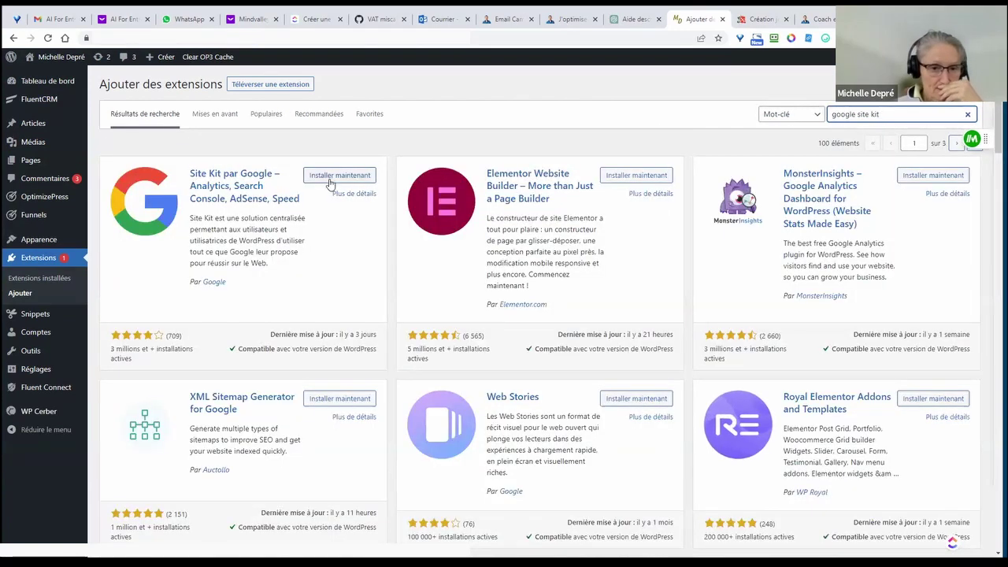
left_click(334, 177)
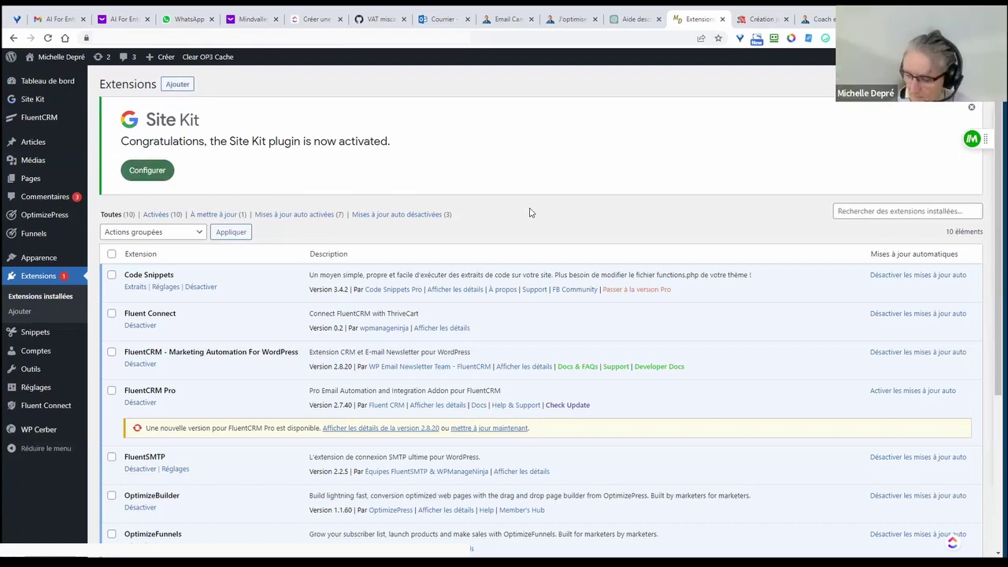
scroll(530, 213, "down", 3)
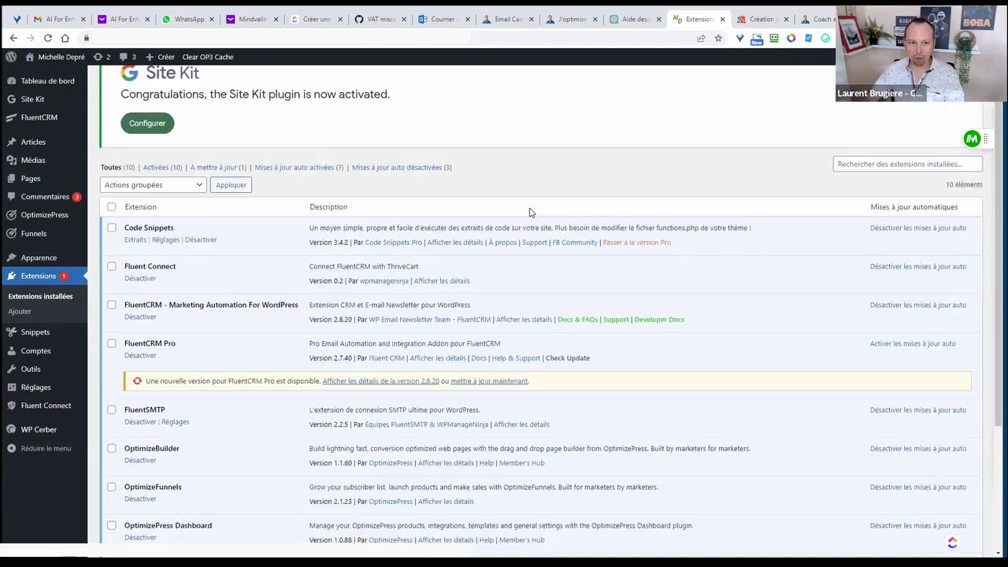
scroll(530, 212, "up", 3)
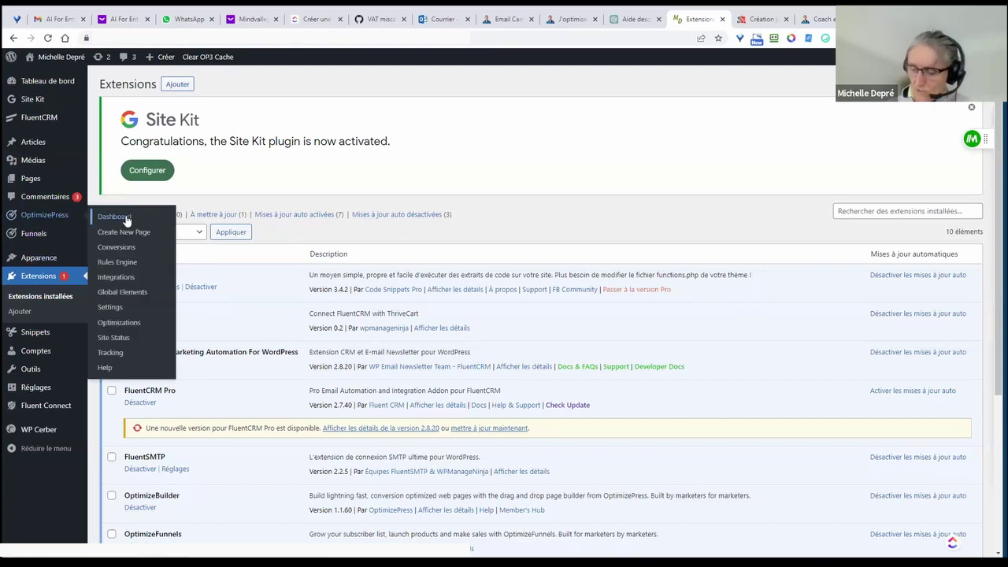
- Install Smart Theme v3 from the OptimizePress dashboard
left_click(124, 219)
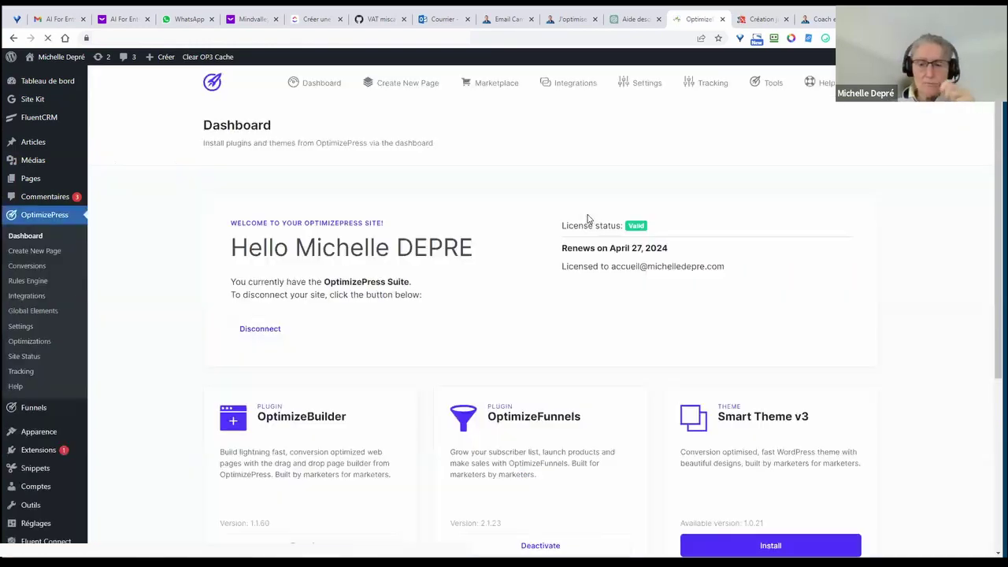
scroll(901, 337, "down", 3)
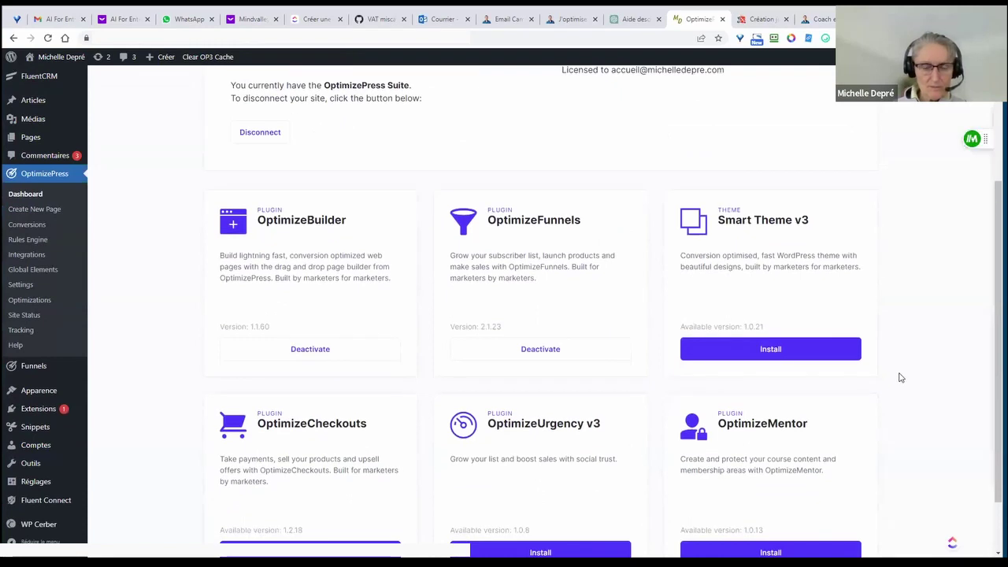
scroll(882, 371, "down", 1)
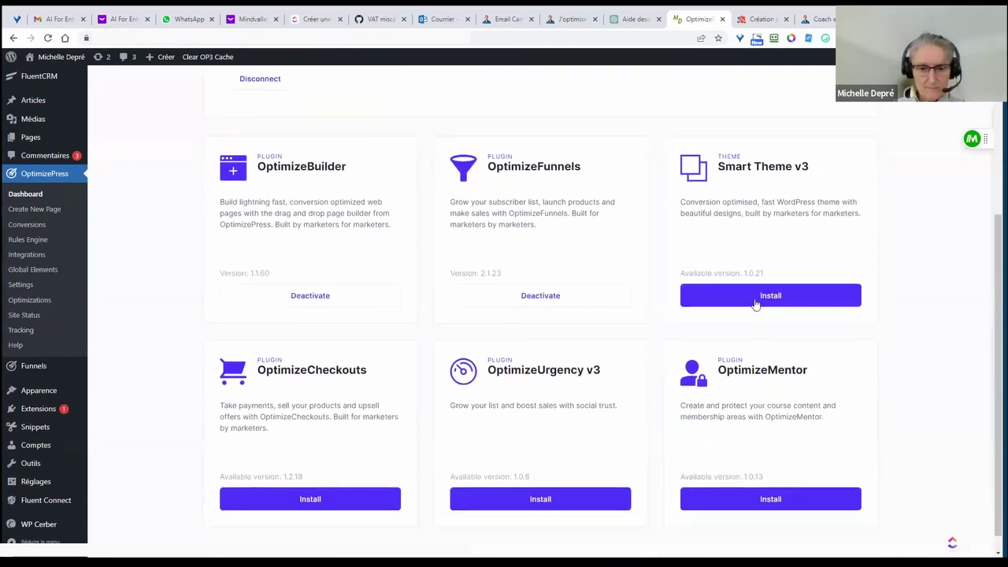
left_click(770, 301)
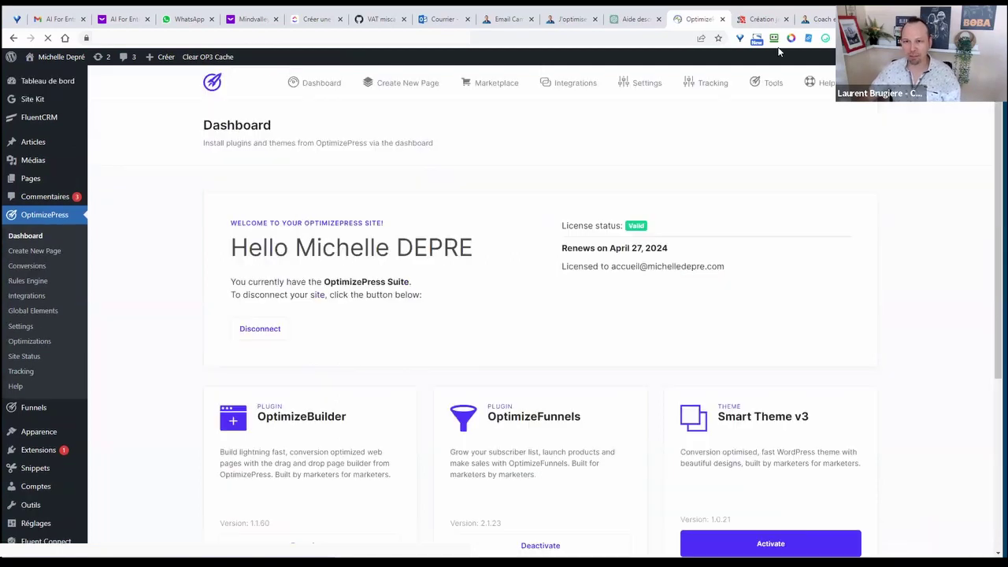
- Activate Smart Theme v3 as the site theme and confirm the activation warning
left_click(760, 19)
left_click(698, 18)
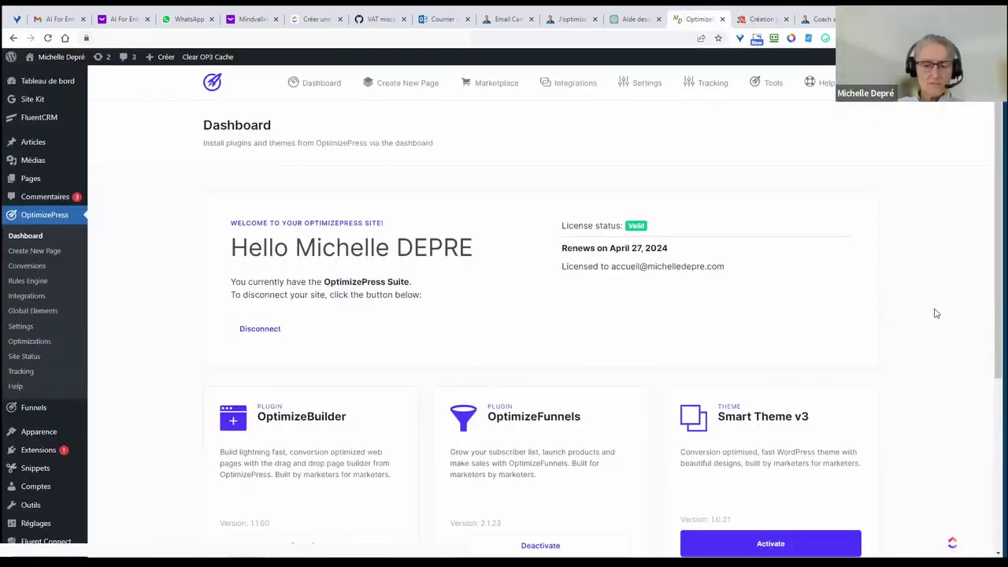
scroll(911, 345, "down", 5)
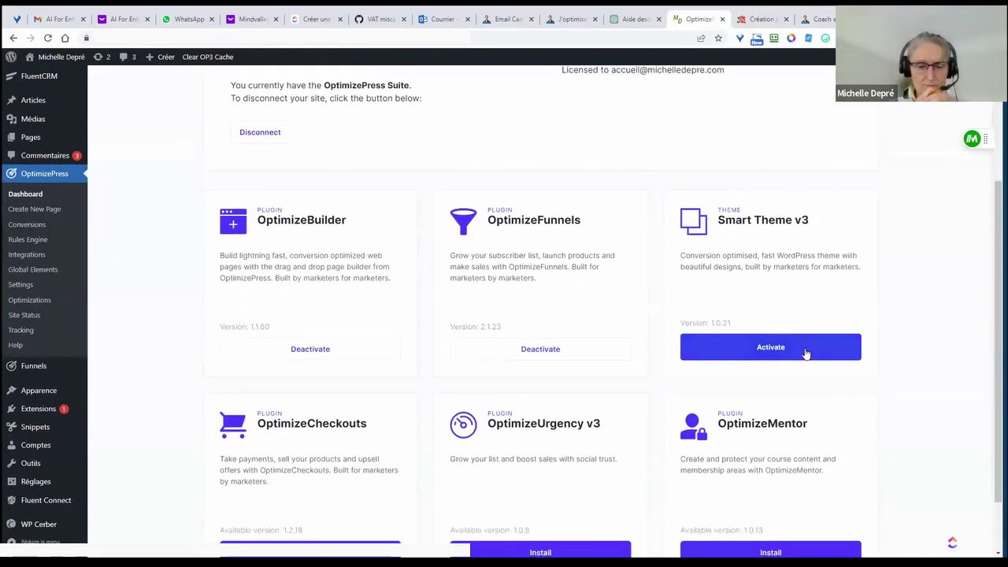
left_click(851, 346)
left_click_drag(123, 299, 396, 297)
left_click(833, 345)
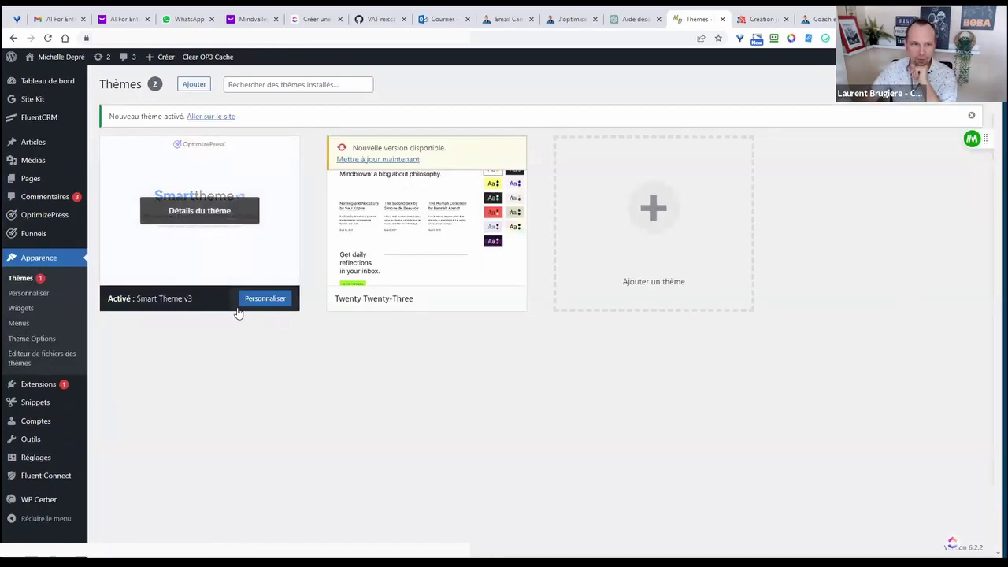
- Delete the Twenty Twenty-Three theme, then open the live site in a new tab
left_click(429, 217)
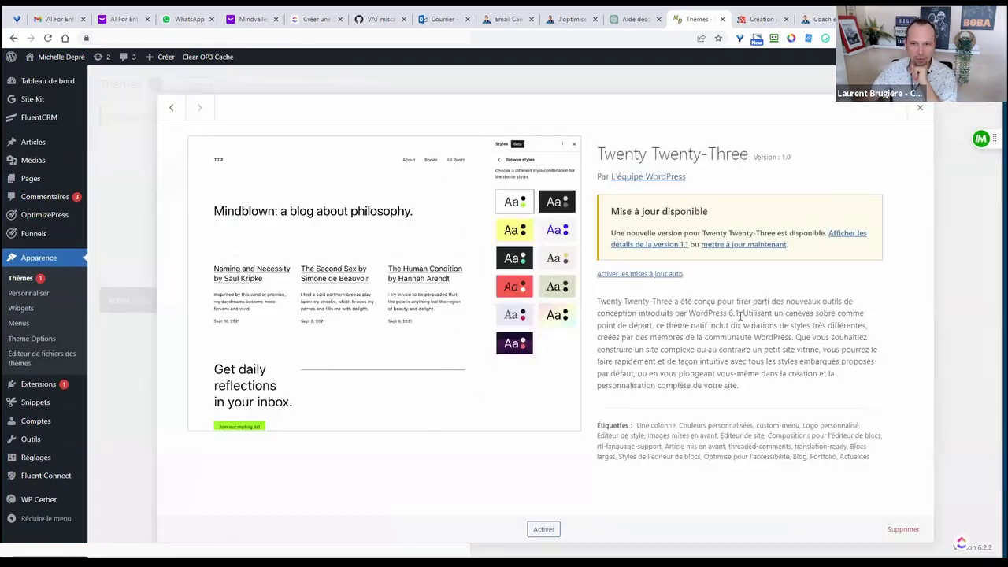
left_click(901, 529)
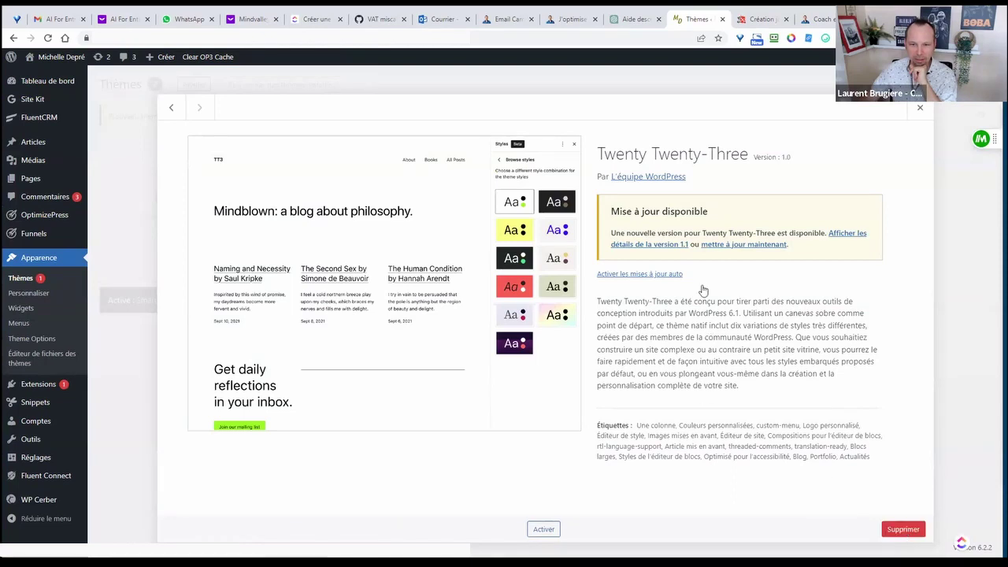
left_click(547, 120)
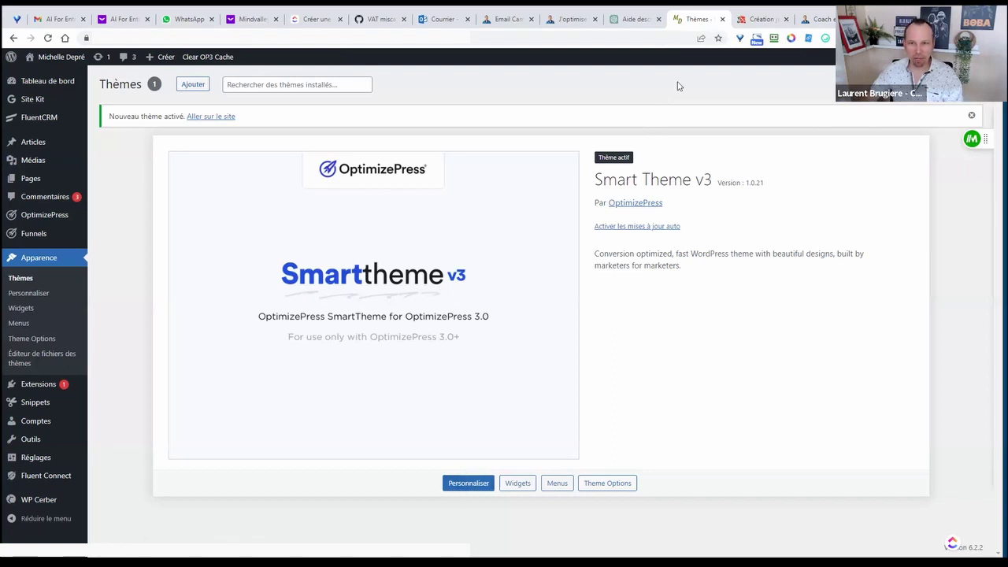
mouse_move(61, 57)
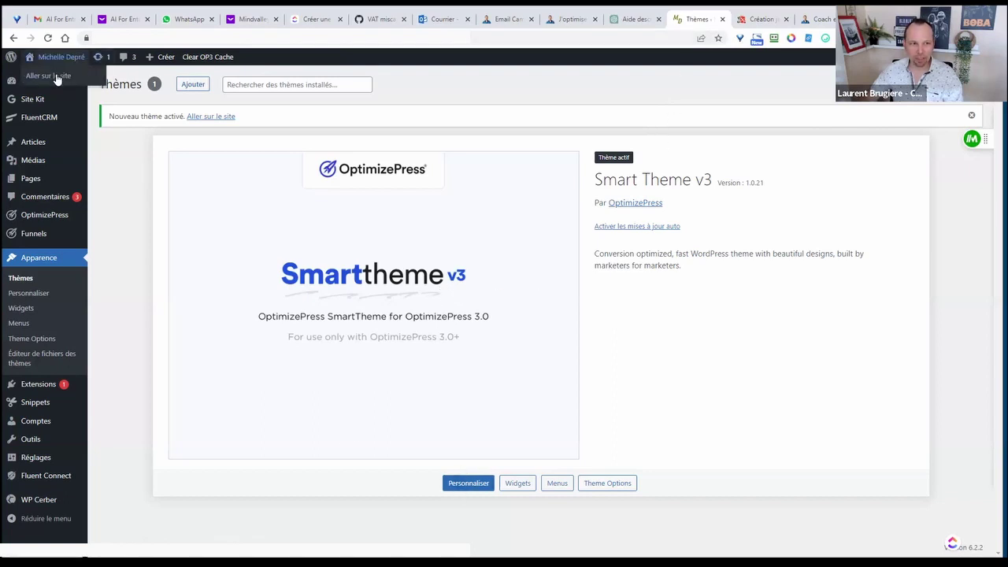
middle_click(52, 76)
- Look over the live Hello world page, then open Smart Theme v3's Theme Options Header section
left_click(693, 19)
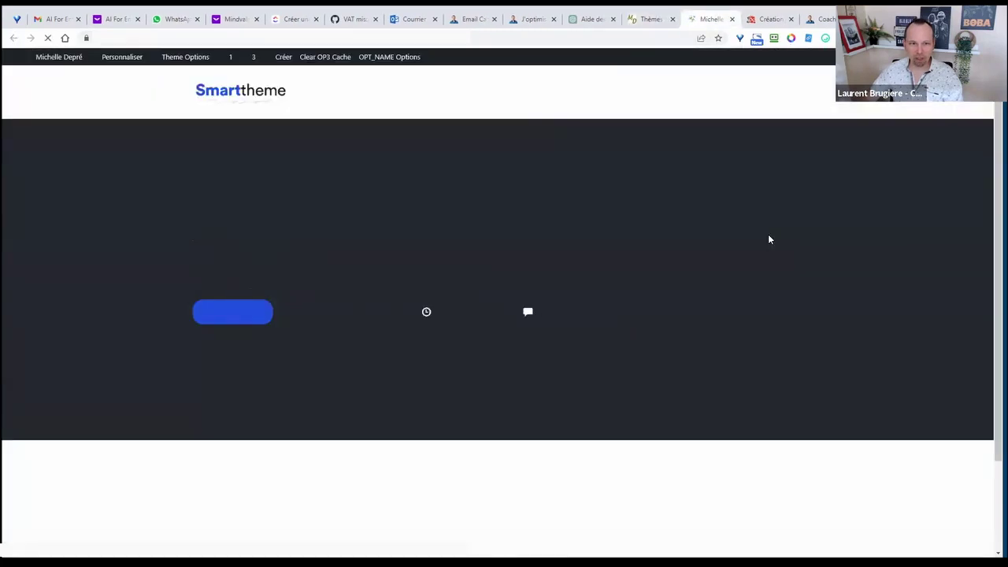
scroll(762, 389, "down", 2)
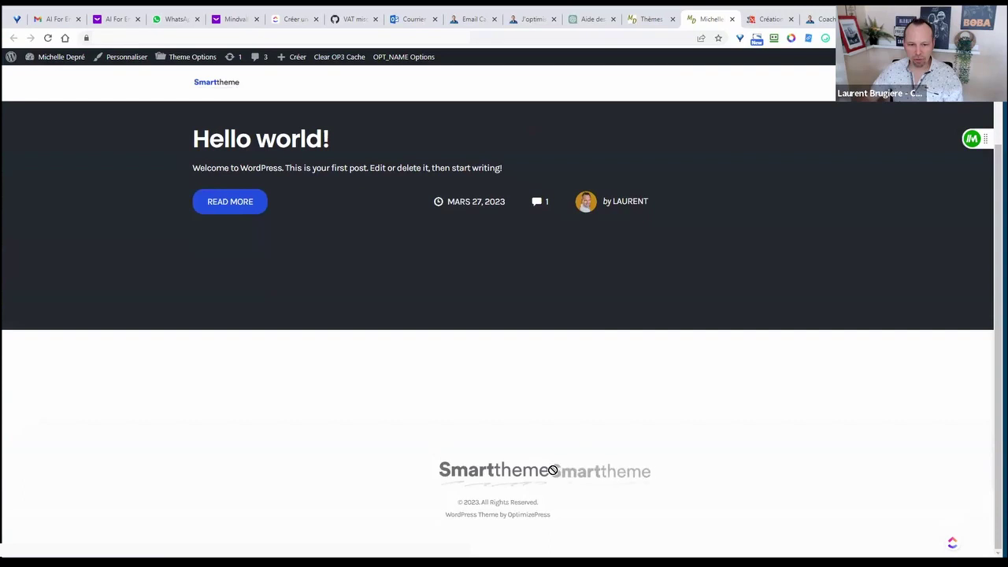
scroll(363, 238, "up", 2)
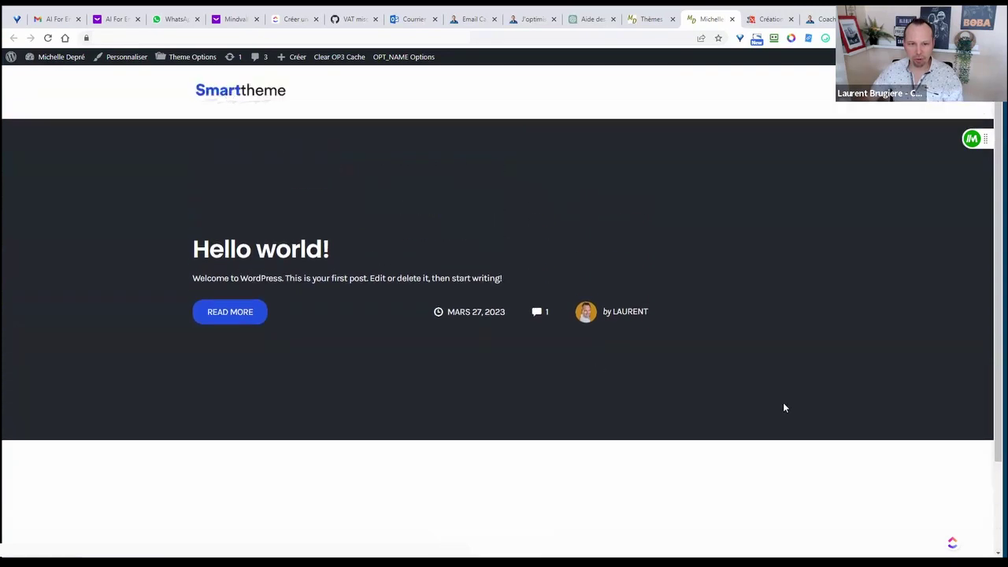
scroll(744, 418, "down", 2)
scroll(698, 209, "up", 2)
left_click(652, 19)
left_click(464, 482)
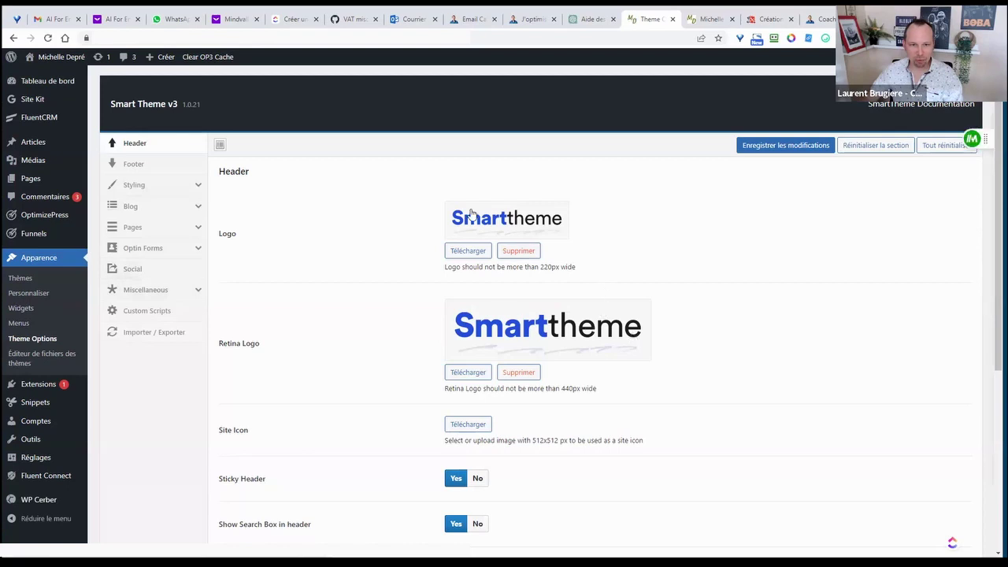
- Remove the header Logo and Retina Logo images, save, and go to the Footer section
left_click(520, 252)
left_click(519, 328)
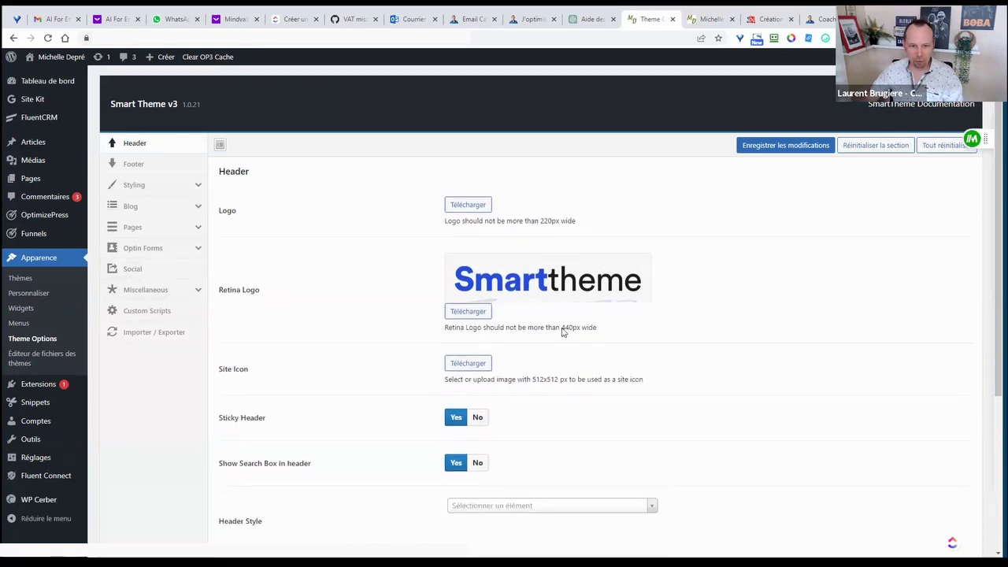
scroll(656, 240, "down", 2)
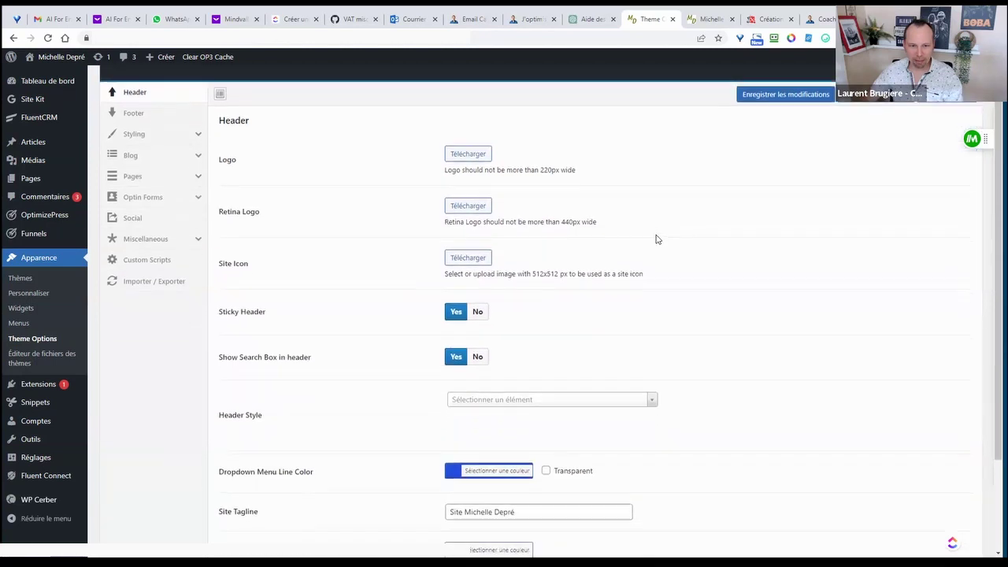
scroll(441, 326, "down", 1)
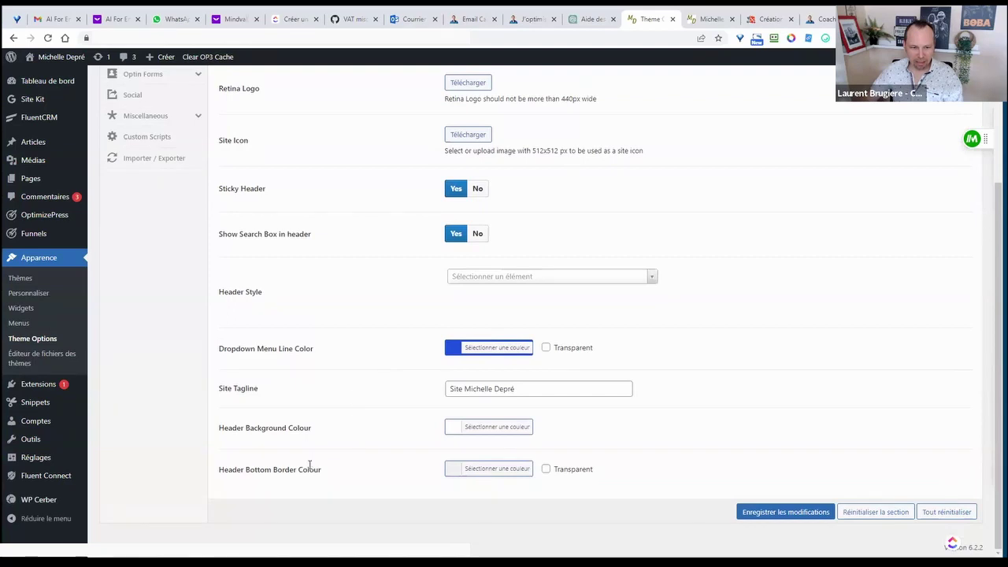
scroll(386, 450, "up", 3)
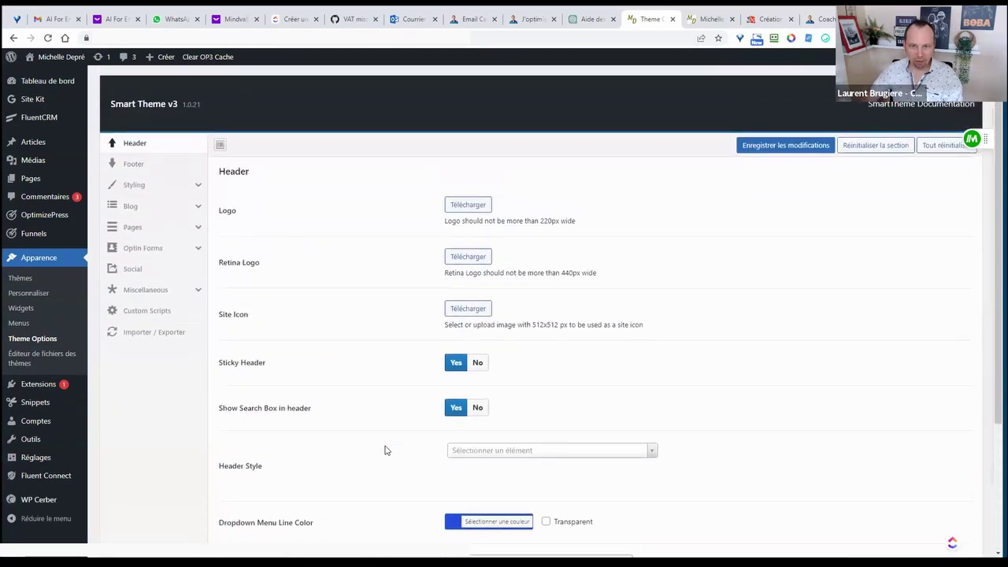
scroll(386, 450, "down", 3)
left_click(742, 517)
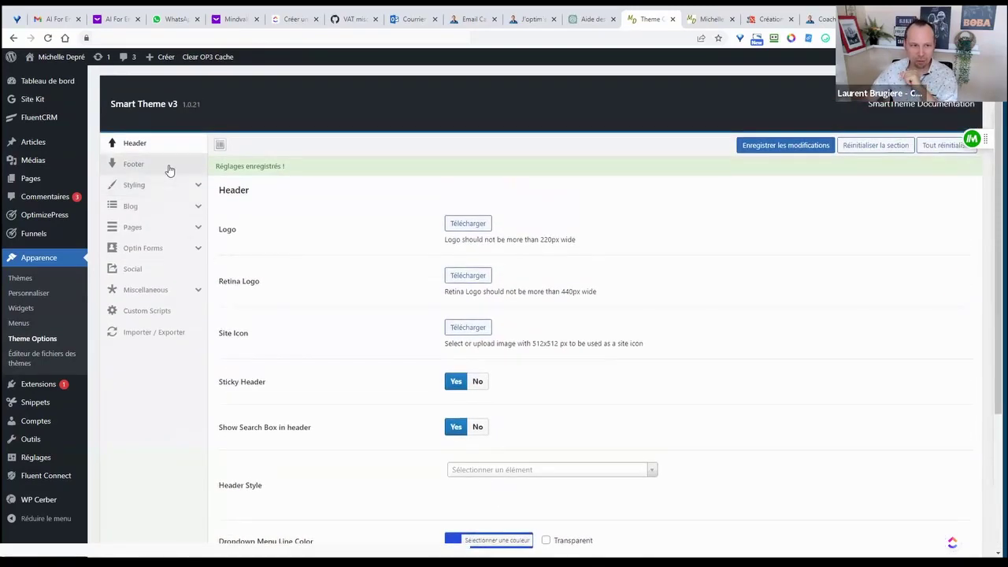
left_click(168, 167)
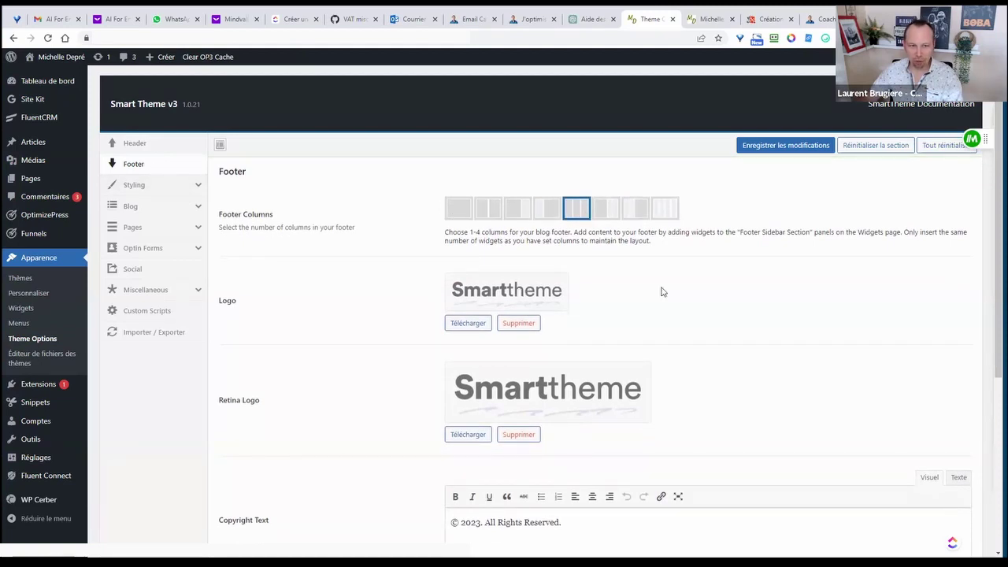
- Remove the footer Logo and Retina Logo images
scroll(562, 333, "down", 1)
left_click(521, 289)
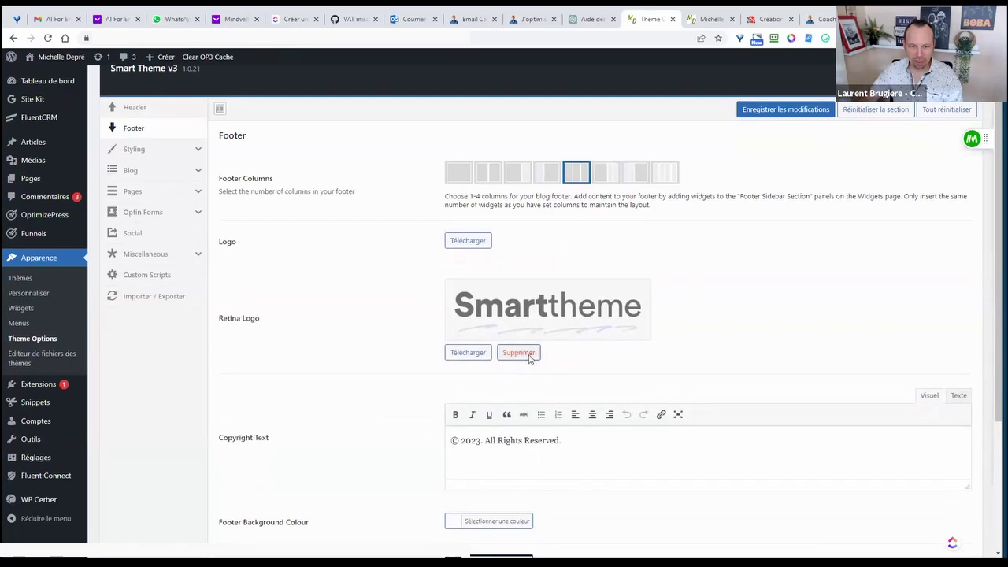
left_click(518, 361)
- Replace 'All Rights Reserved.' in the copyright with the owner's name and save the footer
scroll(522, 315, "down", 2)
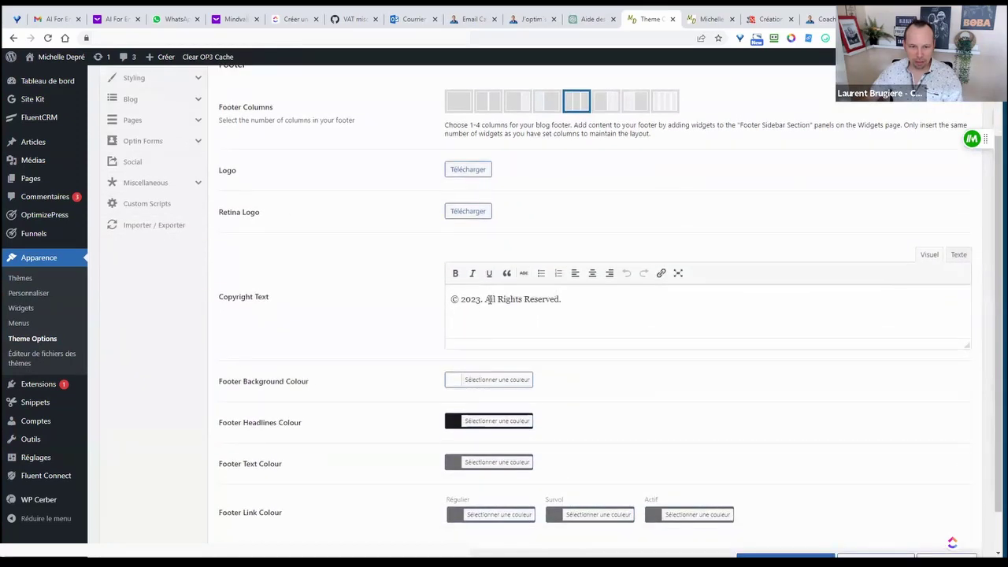
left_click_drag(485, 300, 560, 299)
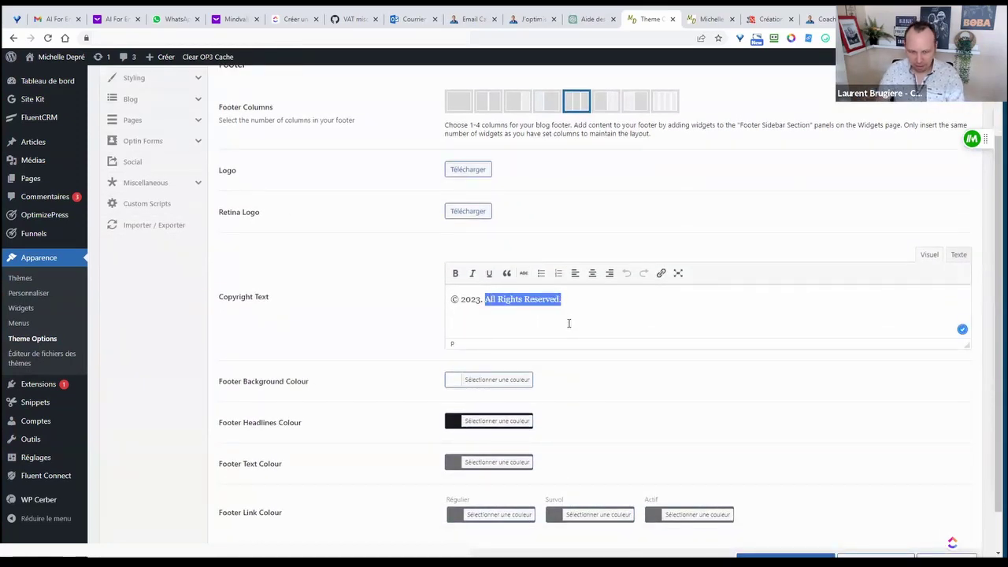
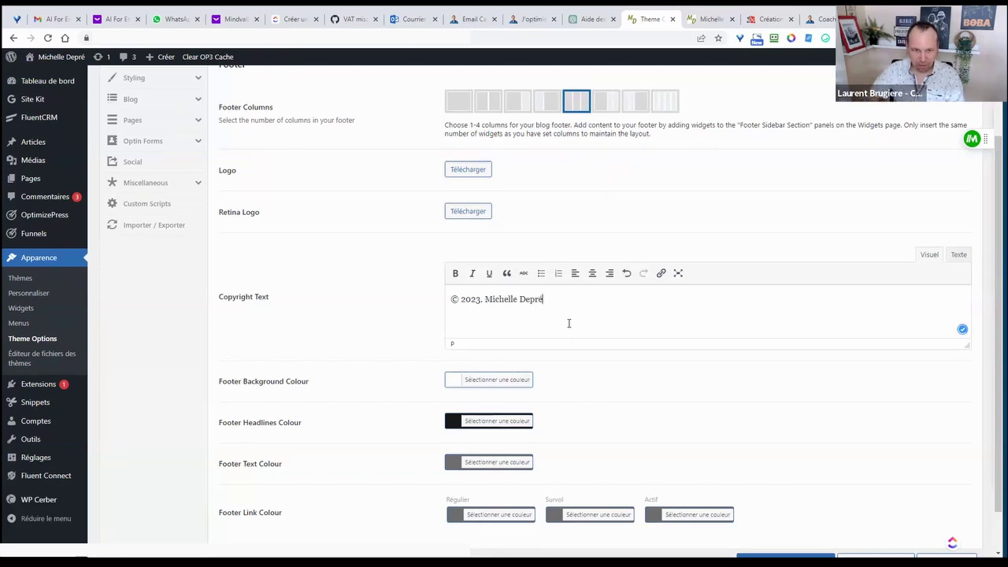
scroll(591, 315, "down", 1)
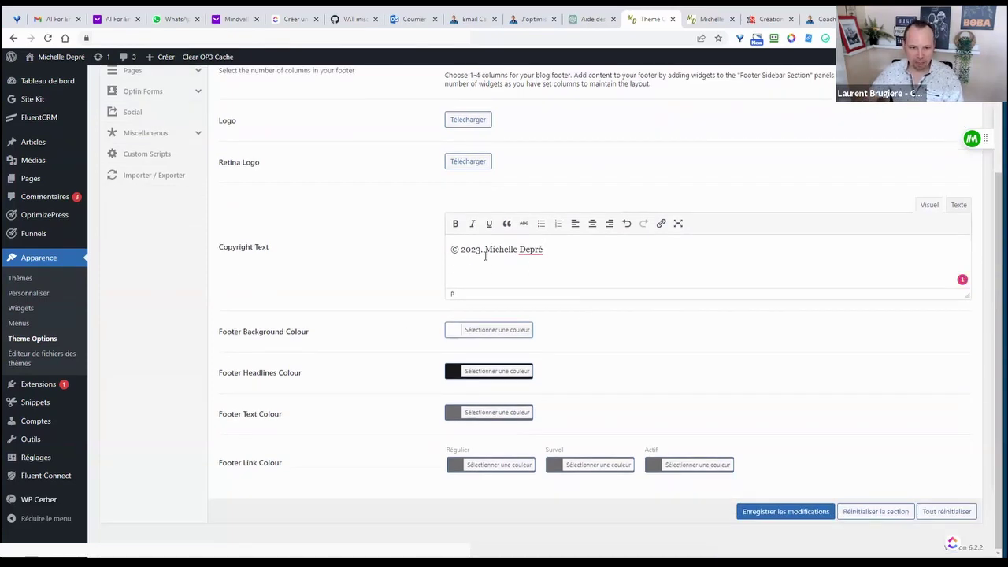
left_click_drag(221, 246, 315, 254)
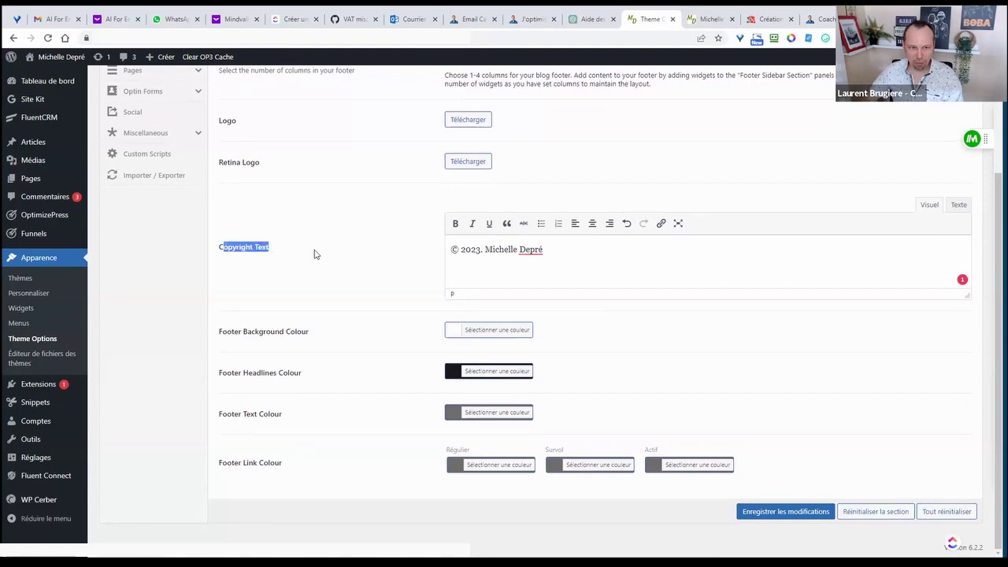
left_click(314, 254)
left_click(797, 513)
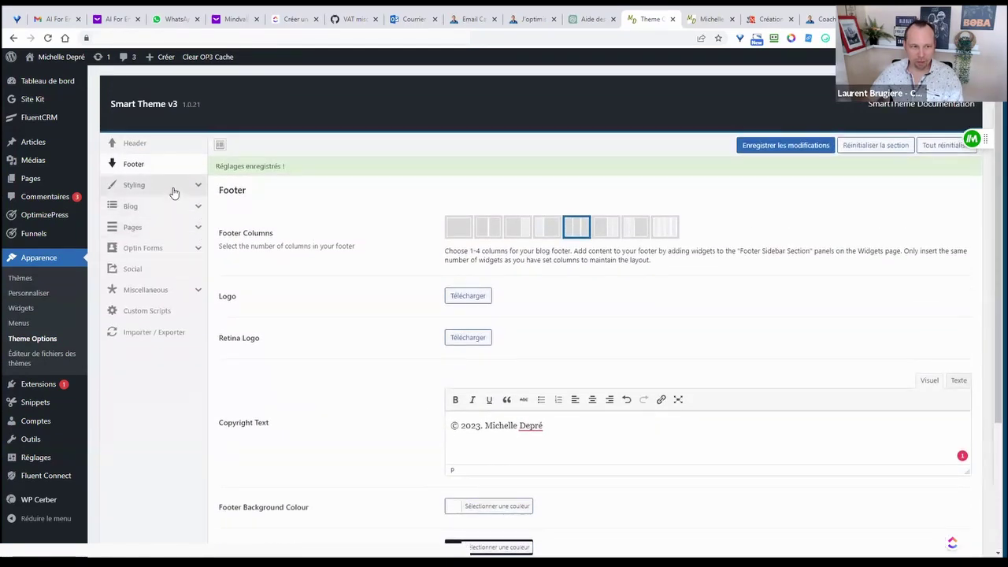
left_click(174, 189)
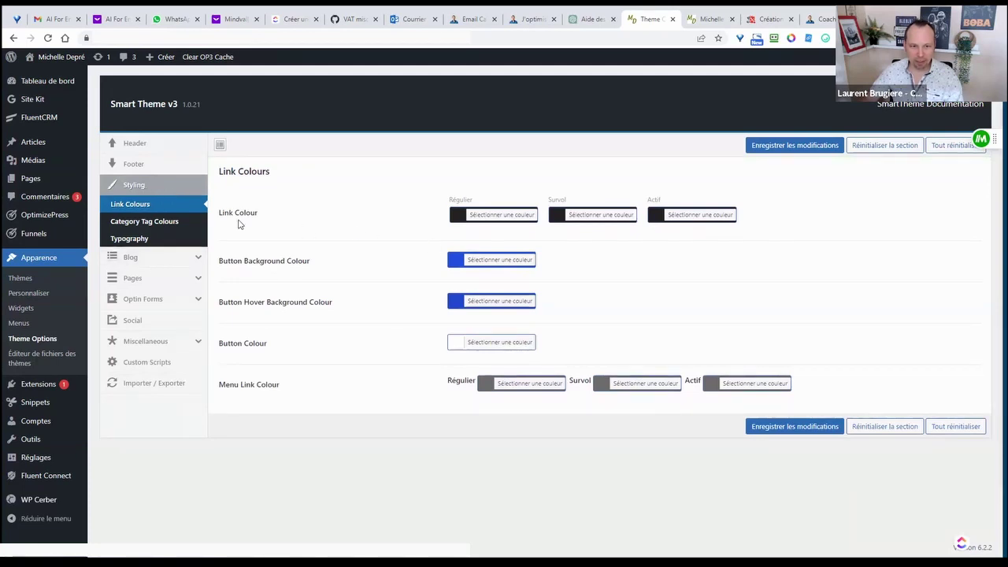
- Set the regular link colour to the saturated orange #dd8500
left_click_drag(221, 214, 233, 215)
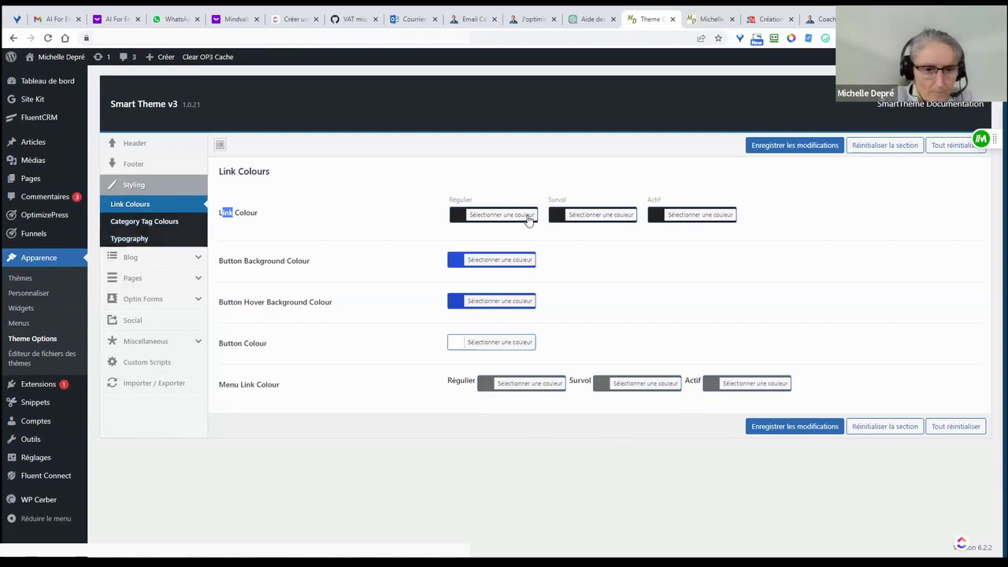
left_click(501, 215)
left_click(494, 340)
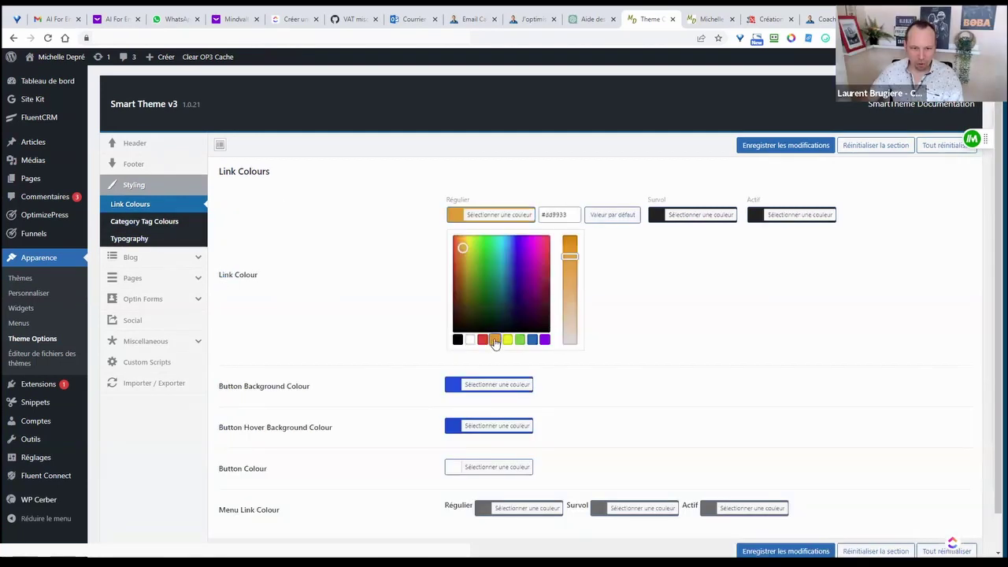
left_click(663, 327)
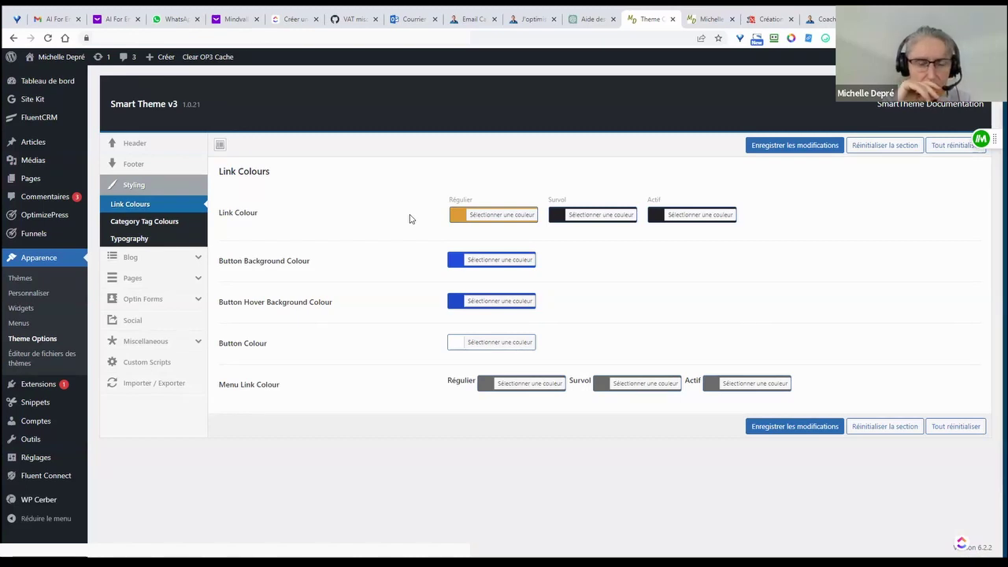
left_click(475, 215)
left_click(571, 234)
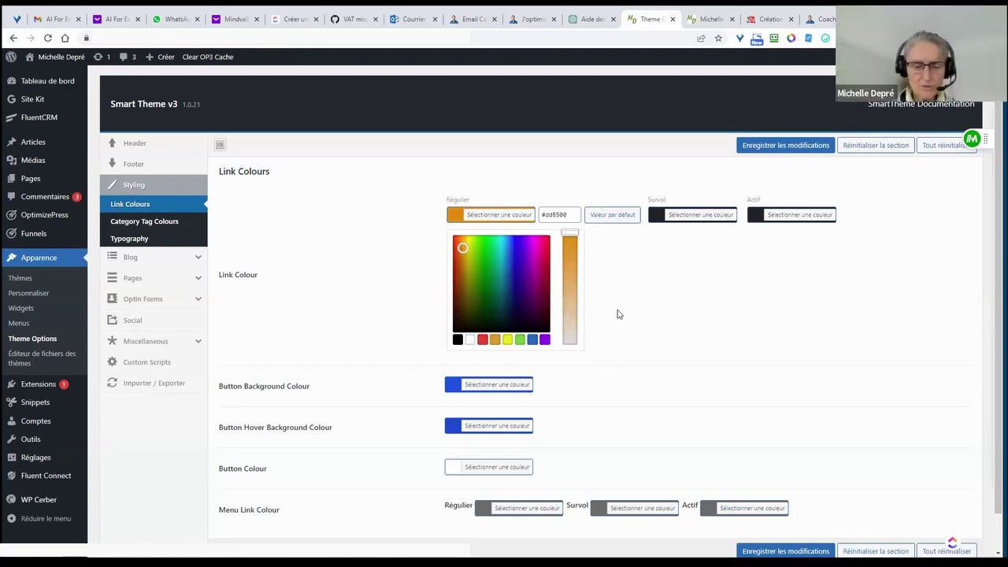
- Copy #dd8500 into the hover and active link colours
triple_click(544, 214)
key("ctrl+c")
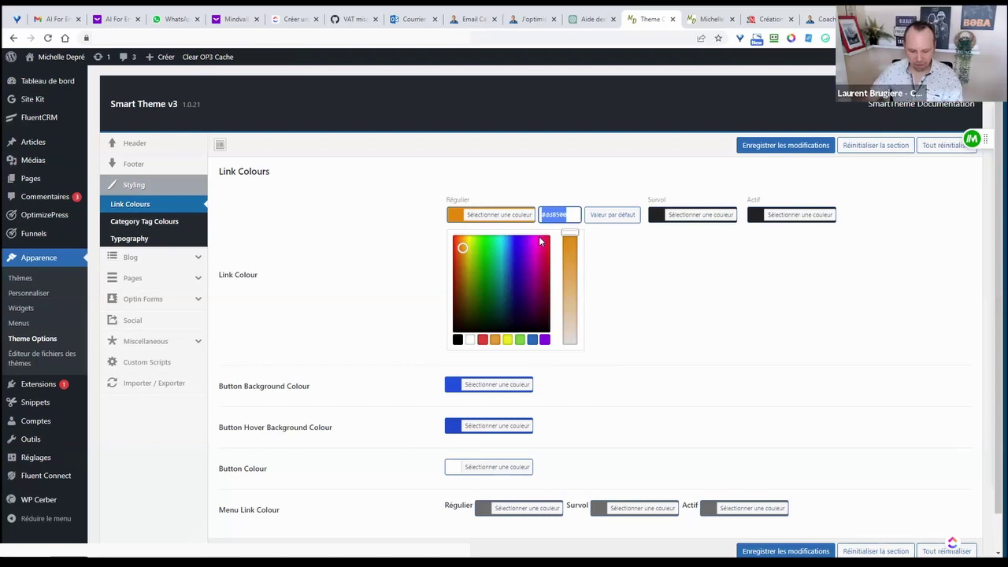
left_click(683, 219)
key("ctrl+v")
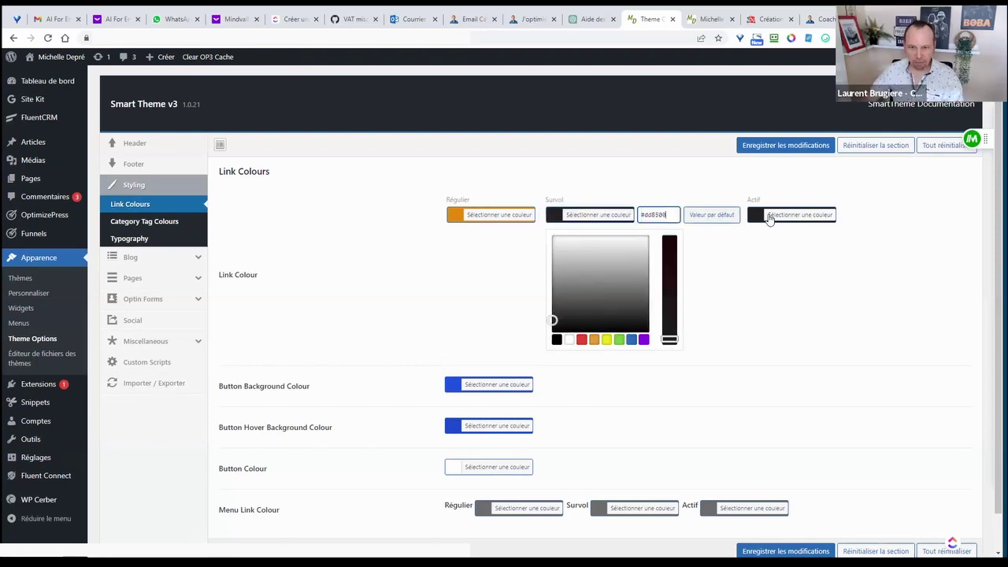
left_click(779, 216)
triple_click(738, 214)
key("ctrl+v")
left_click(938, 228)
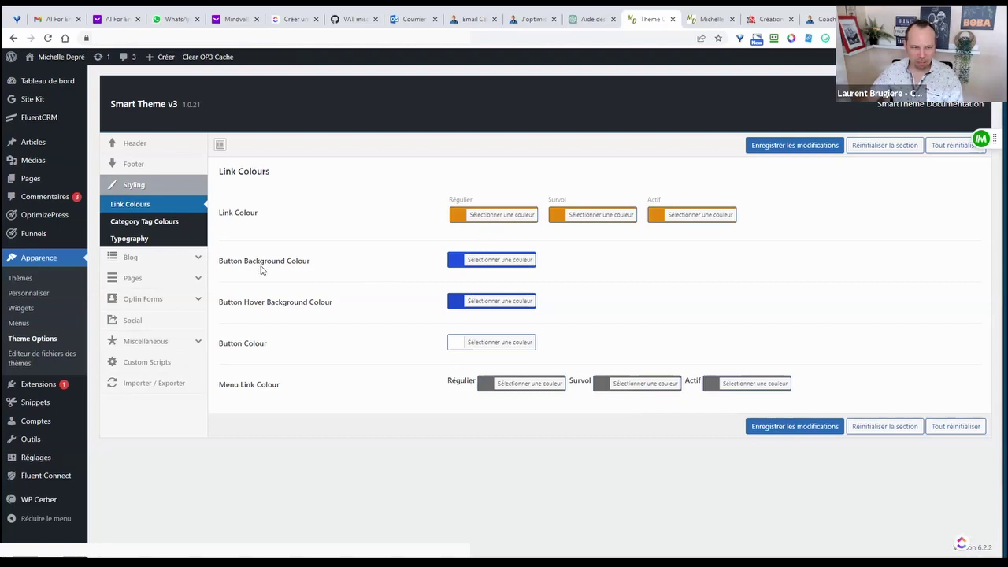
- Change the button background from #0058DC to the same orange #dd8500
left_click(491, 260)
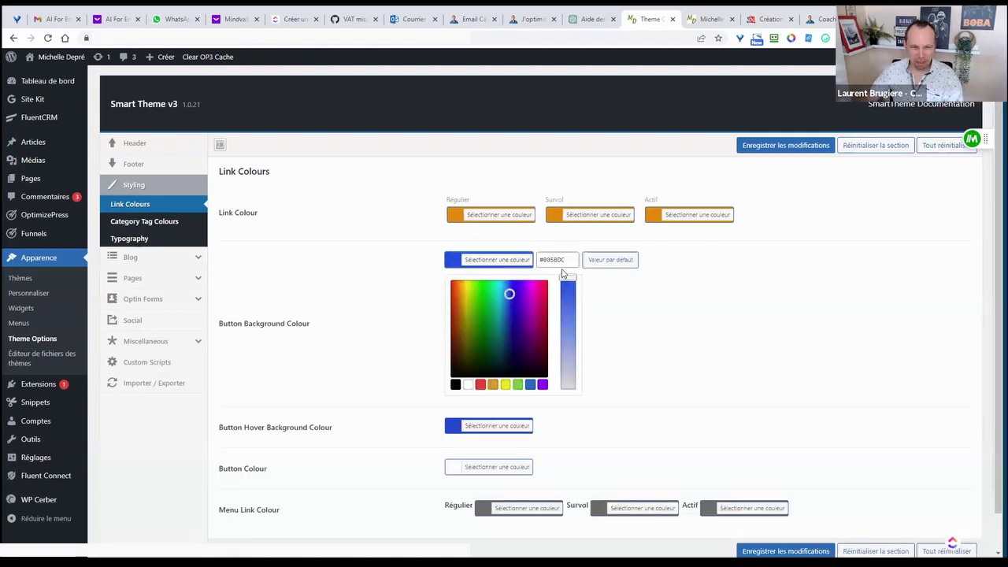
left_click_drag(561, 260, 526, 265)
key("ctrl+v")
left_click(496, 259)
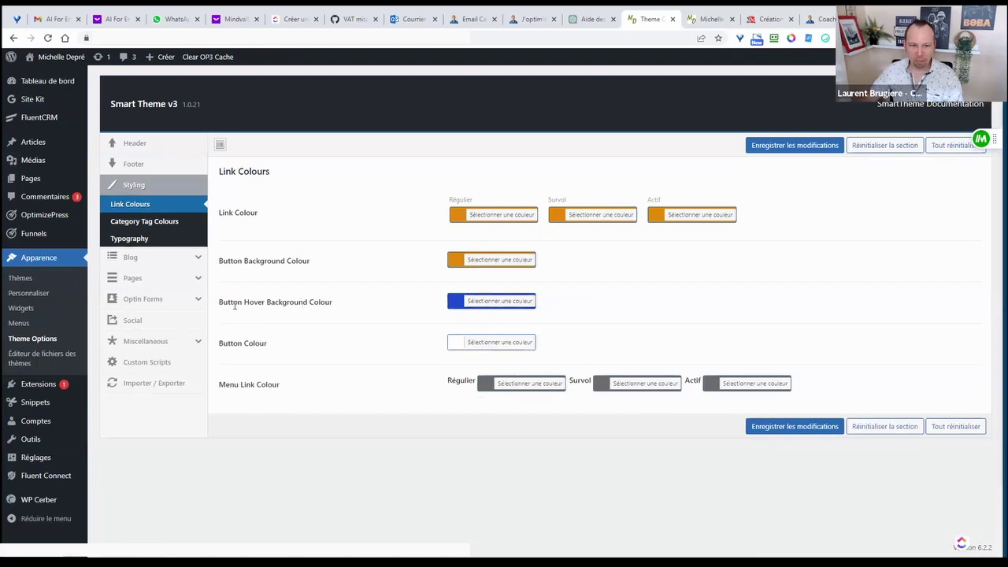
- Make the button hover background orange, then darken it to orange-red
left_click_drag(222, 302, 341, 318)
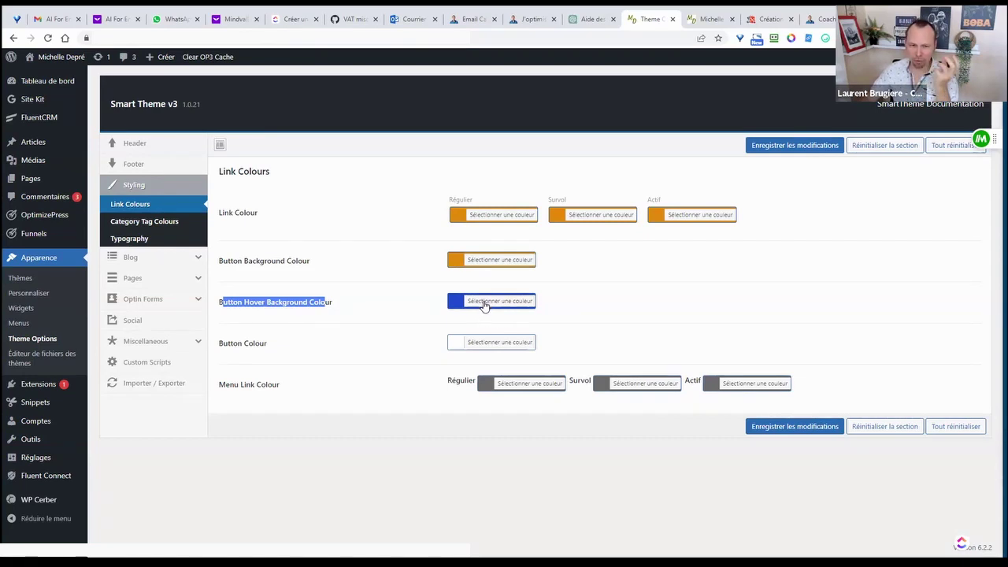
left_click(487, 307)
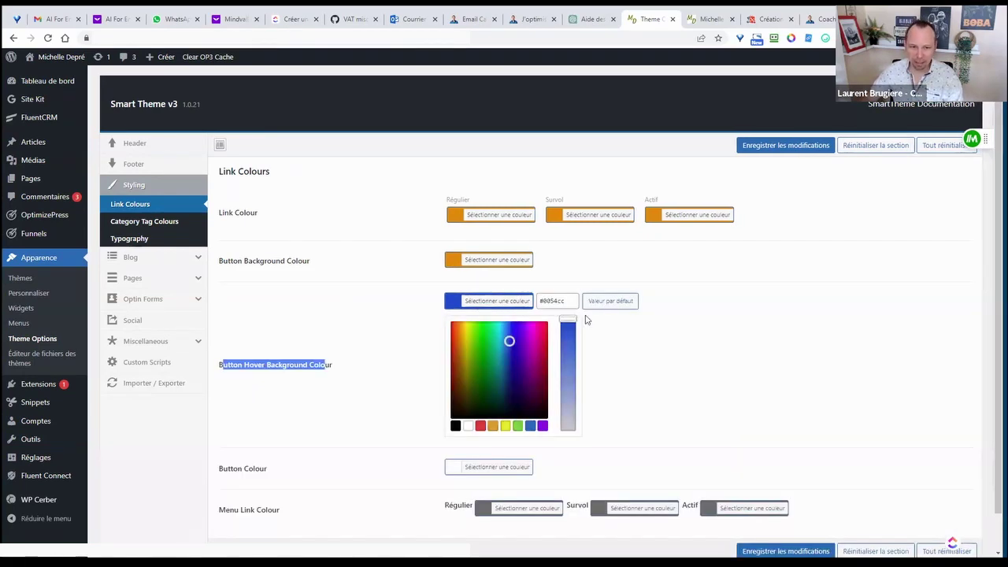
left_click_drag(570, 300, 532, 305)
key("ctrl+v")
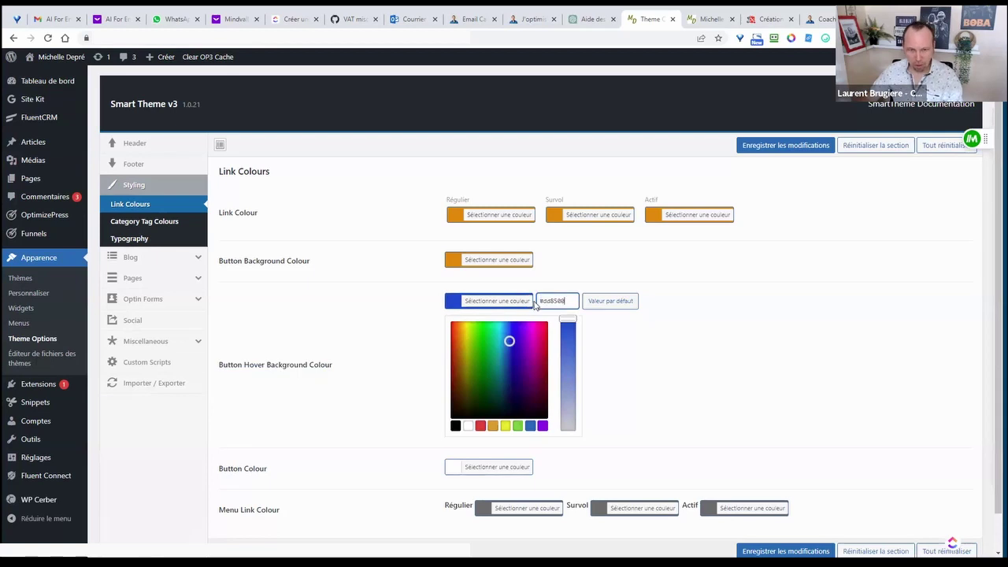
left_click(680, 307)
left_click(514, 307)
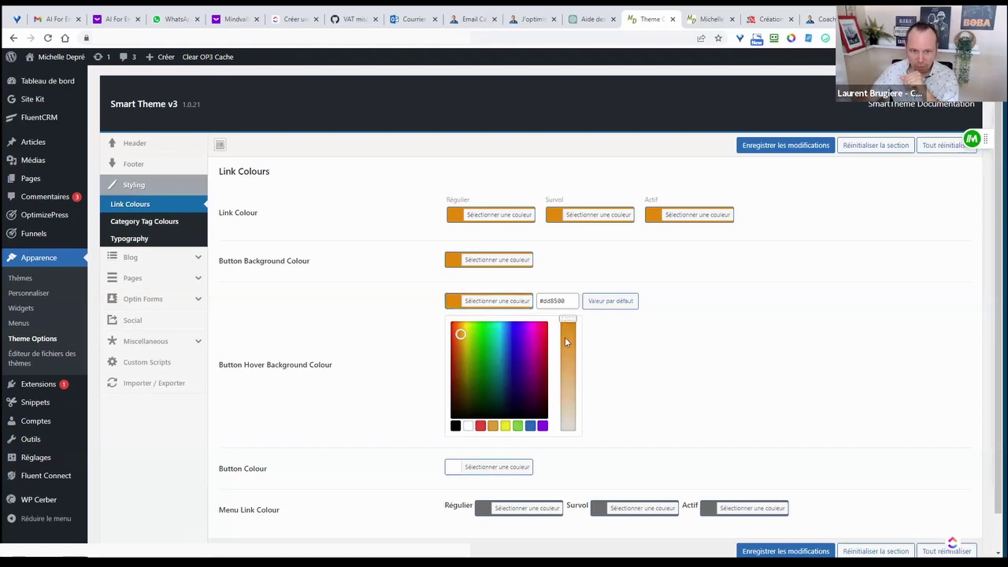
mouse_move(568, 319)
left_mouse_down()
mouse_move(567, 385)
mouse_move(568, 319)
left_mouse_up()
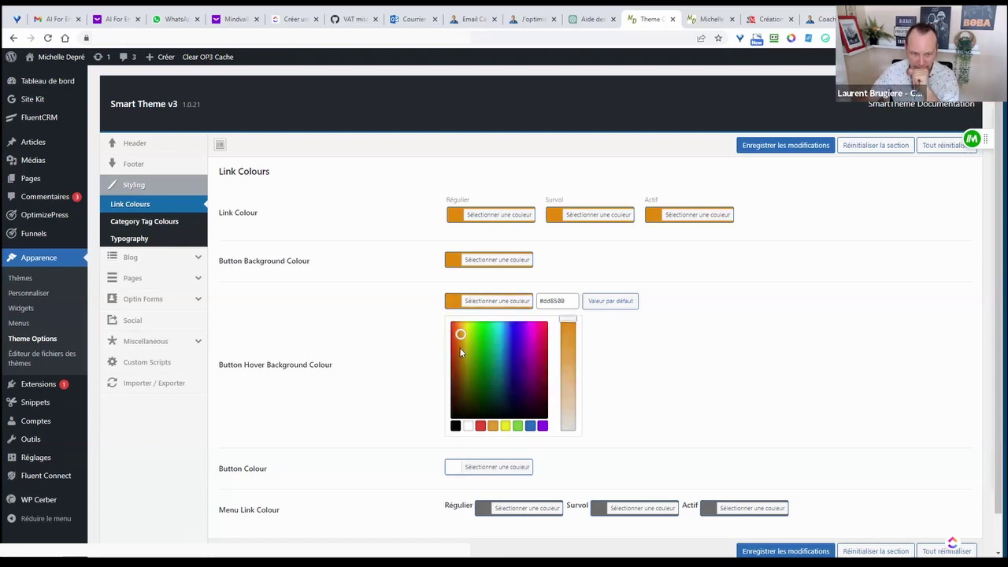
left_click_drag(460, 334, 456, 329)
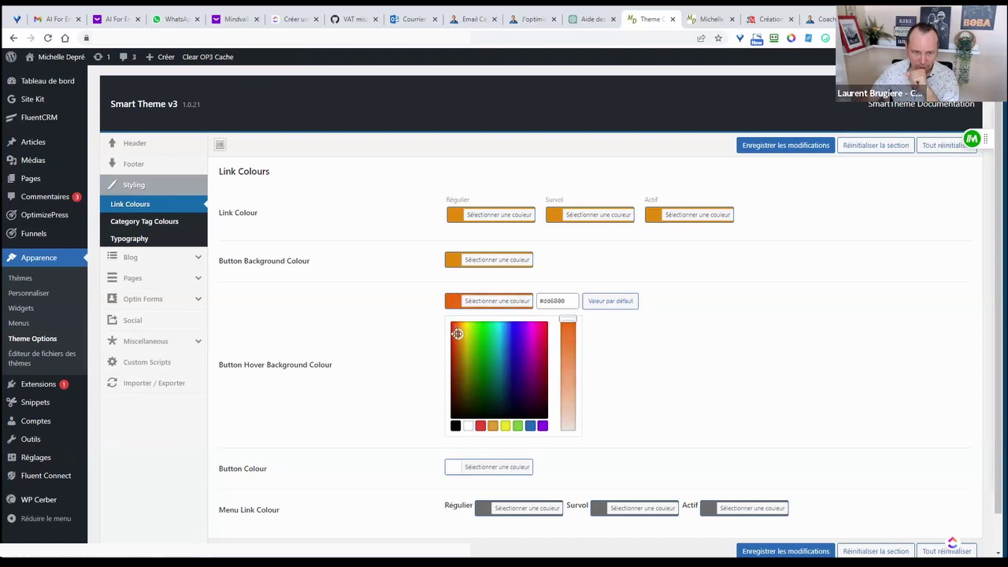
left_click_drag(456, 334, 456, 334)
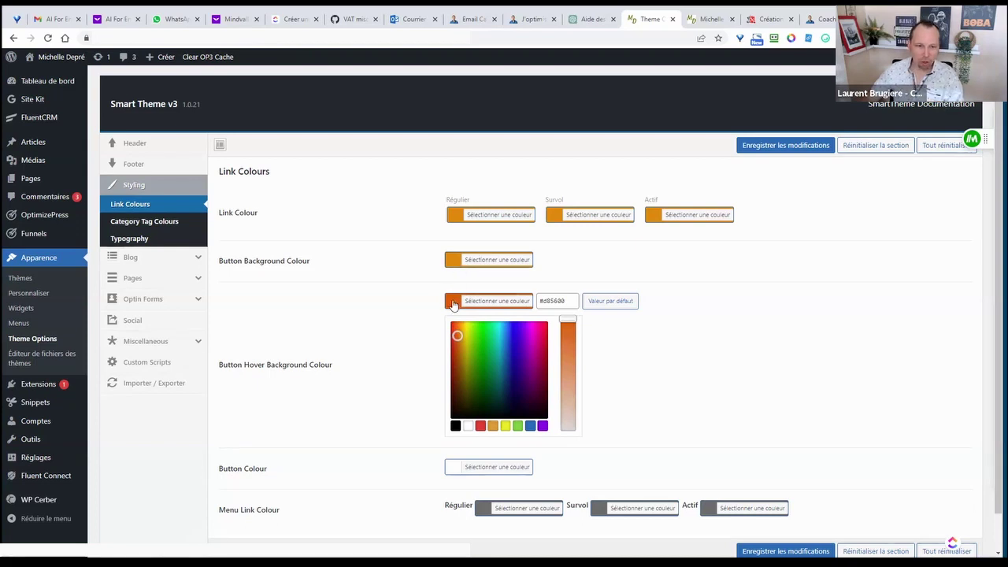
left_click(668, 365)
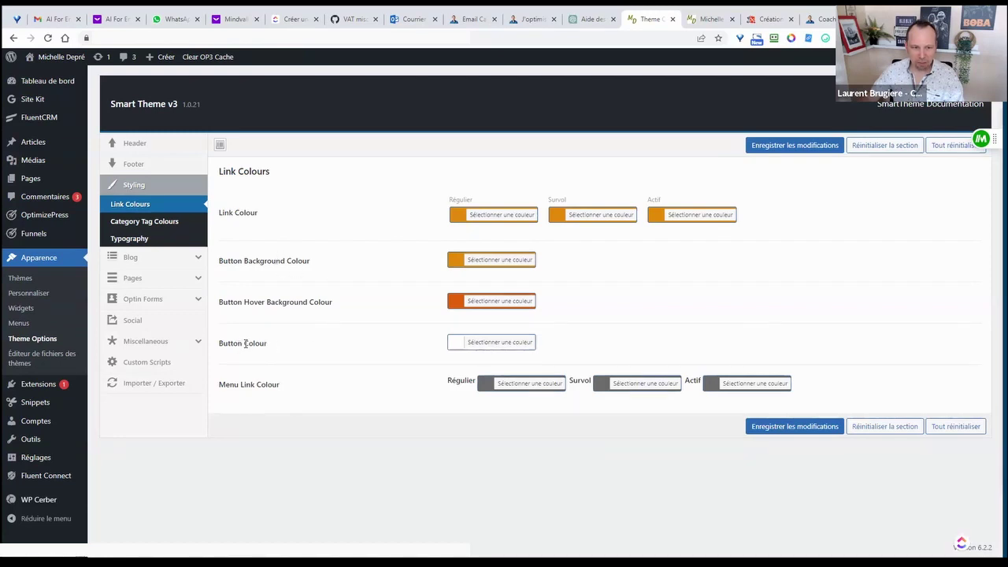
- Change the regular menu link colour from grey to orange #dd8500
left_click_drag(245, 344, 251, 344)
left_click(491, 215)
left_click_drag(575, 218, 529, 219)
key("ctrl+c")
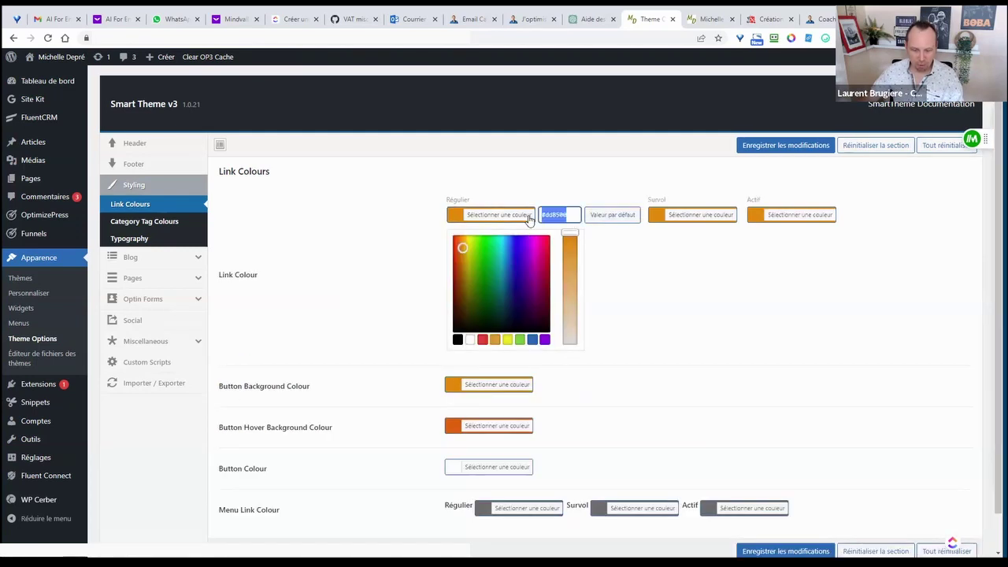
left_click(643, 269)
left_click(525, 384)
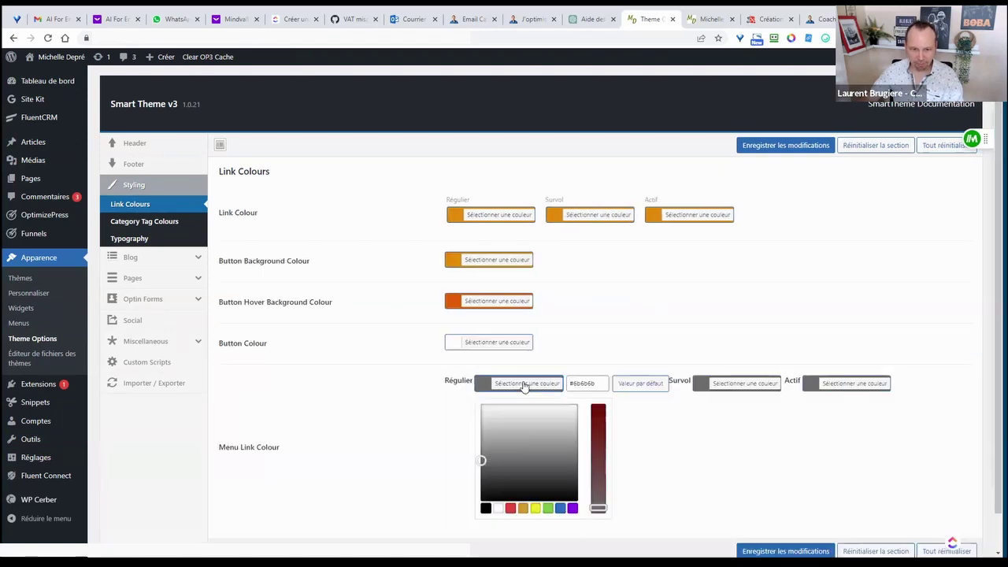
triple_click(591, 383)
key("ctrl+v")
- Set the hover and active menu link colours to orange #dd8500 and save
left_click(740, 384)
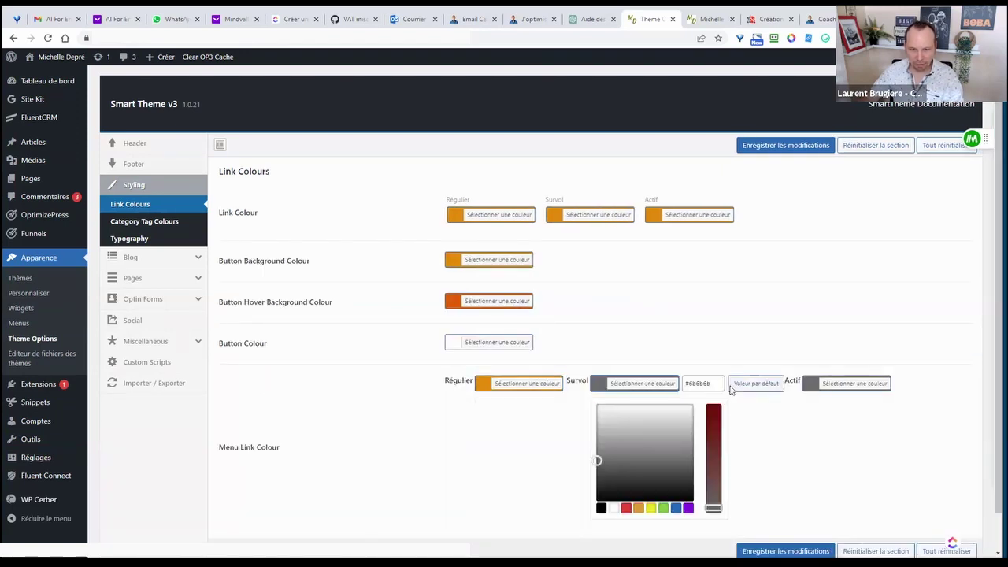
triple_click(711, 384)
key("ctrl+v")
left_click(846, 384)
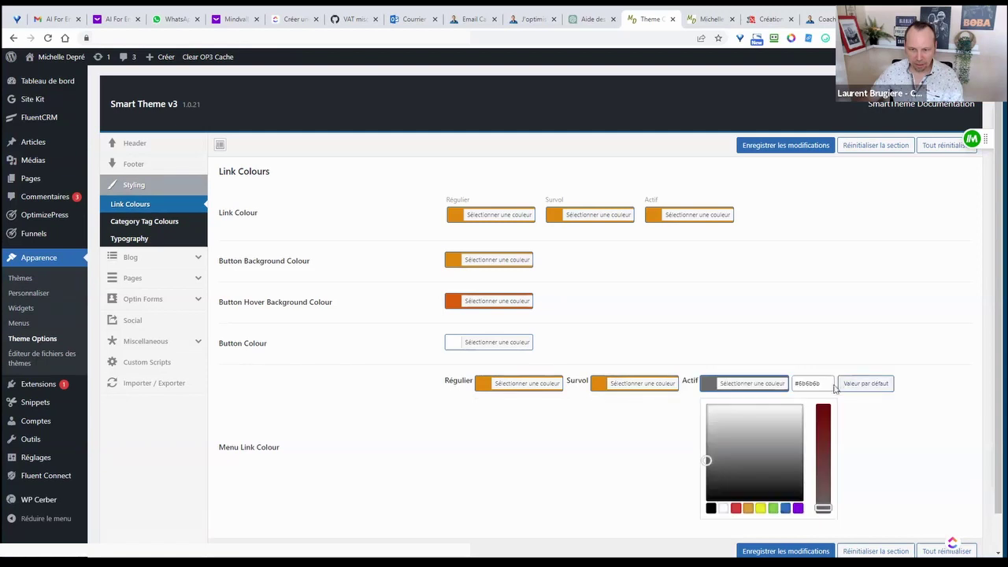
triple_click(815, 383)
key("ctrl+v")
left_click(692, 455)
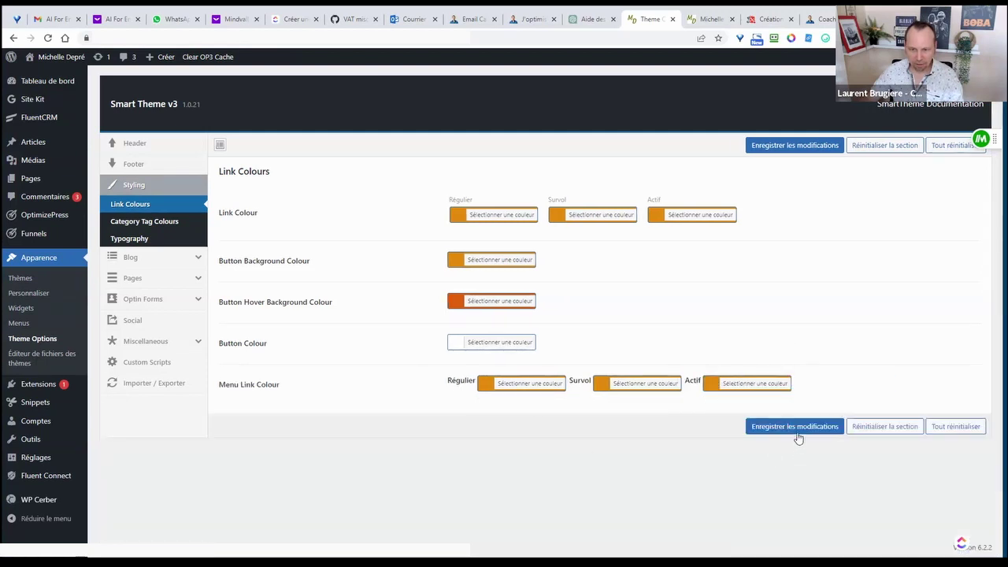
left_click(796, 432)
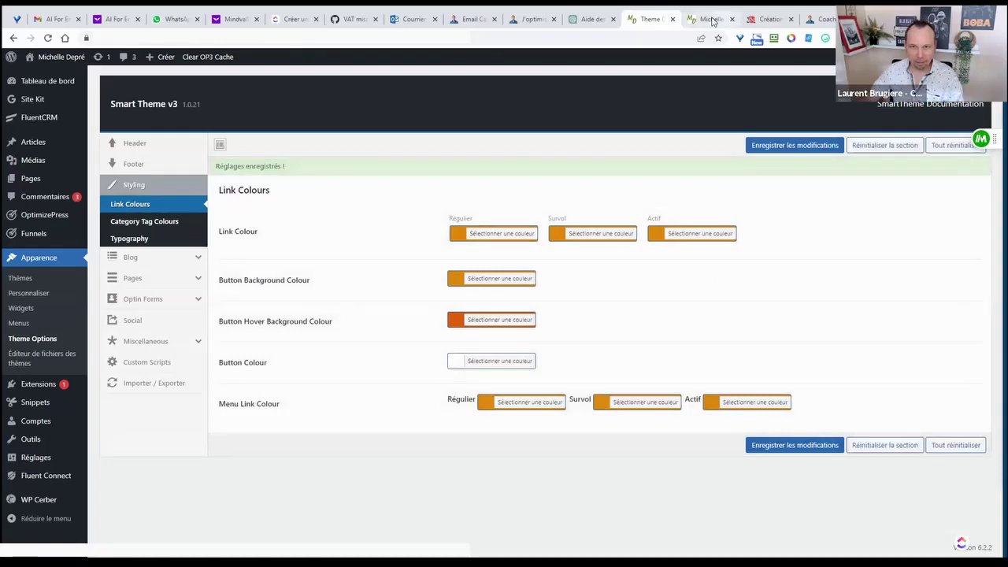
- Reload the site's front page to review the styling changes
left_click(708, 19)
key("F5")
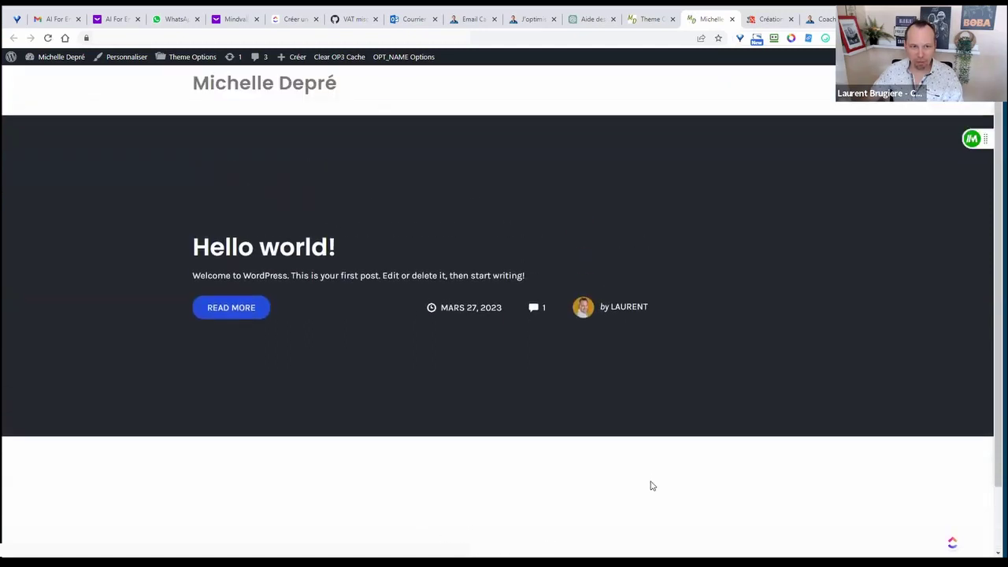
scroll(490, 355, "down", 2)
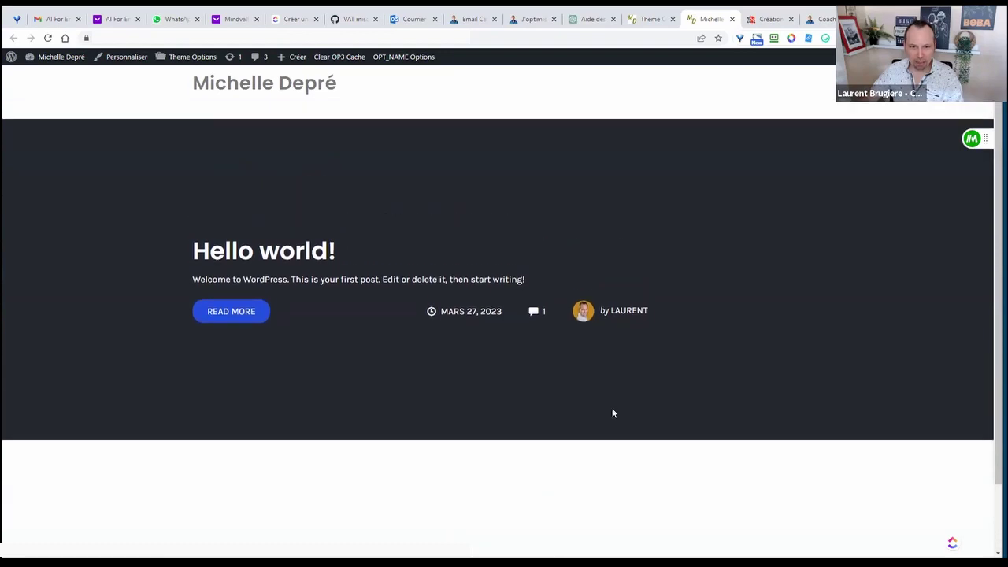
- In Blog > General, untick Author metadata and set Infinite Scroll to No
left_click(651, 19)
left_click(150, 256)
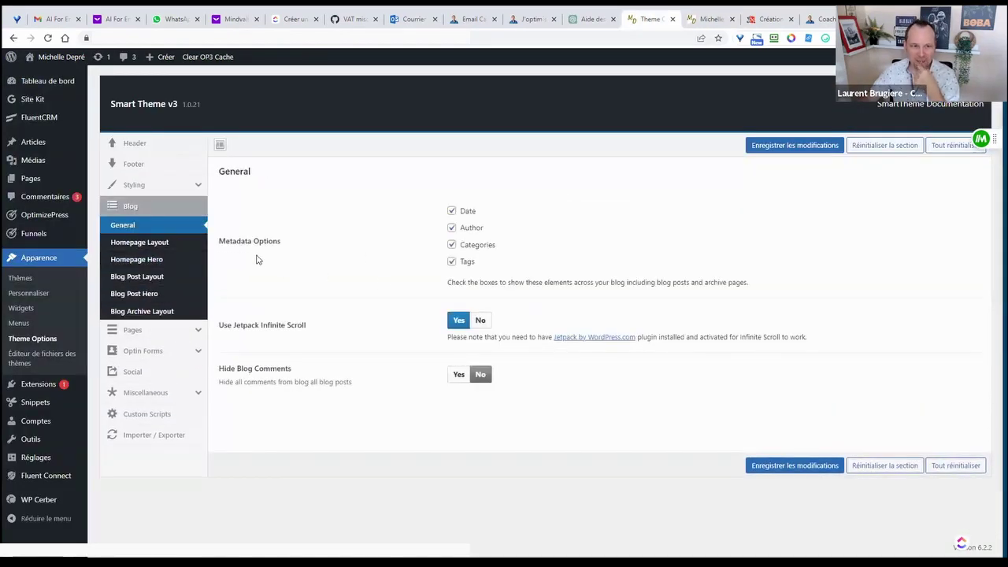
left_click(451, 227)
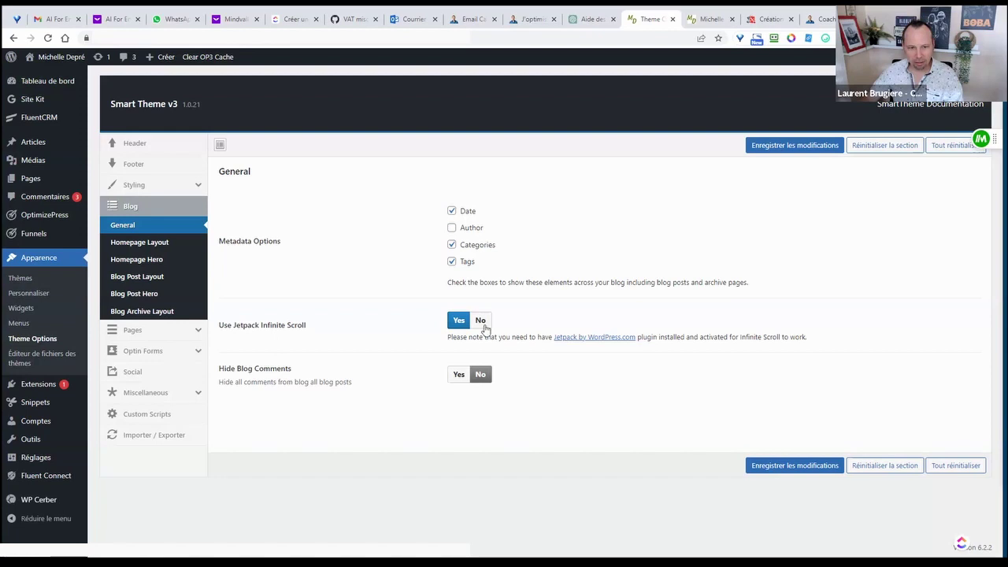
left_click(480, 322)
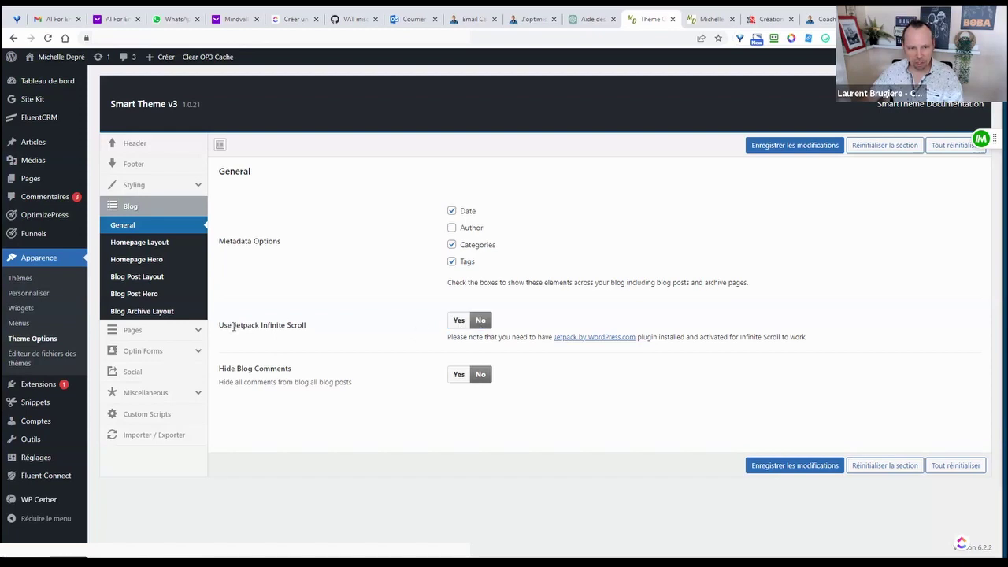
left_click_drag(233, 328, 275, 328)
- Keep blog comments visible and save the blog general settings
left_click(393, 307)
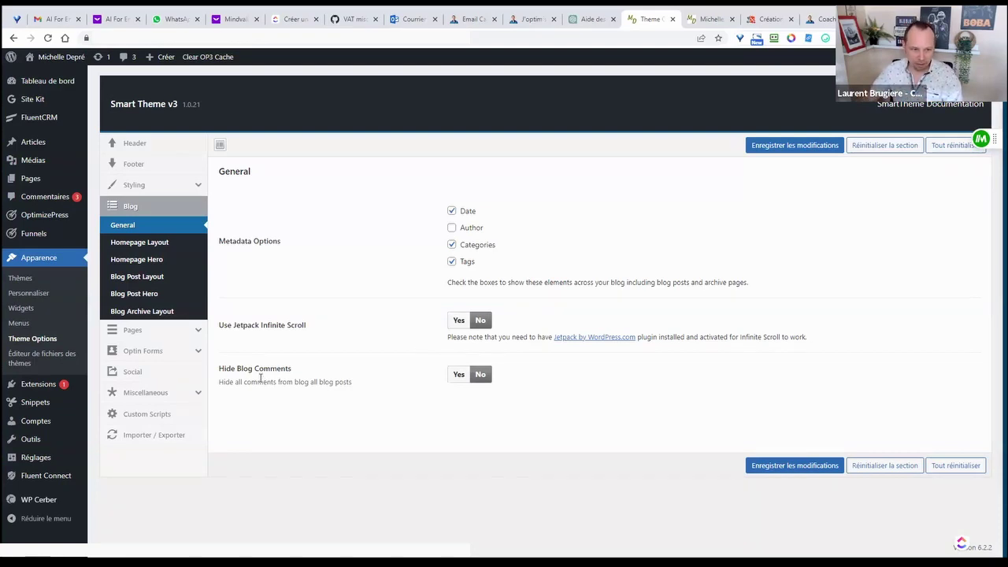
left_click_drag(285, 368, 238, 395)
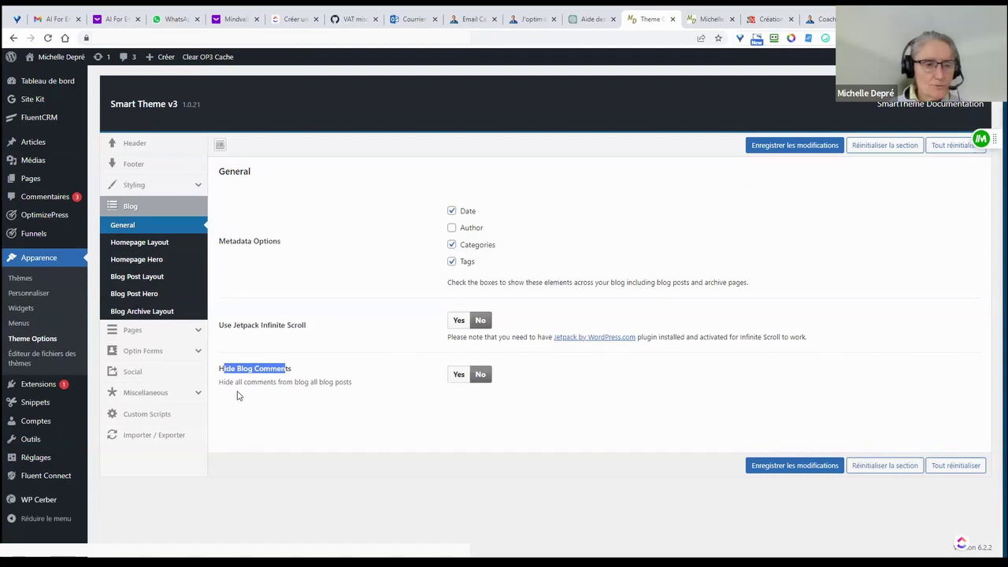
left_click(459, 376)
left_click(480, 375)
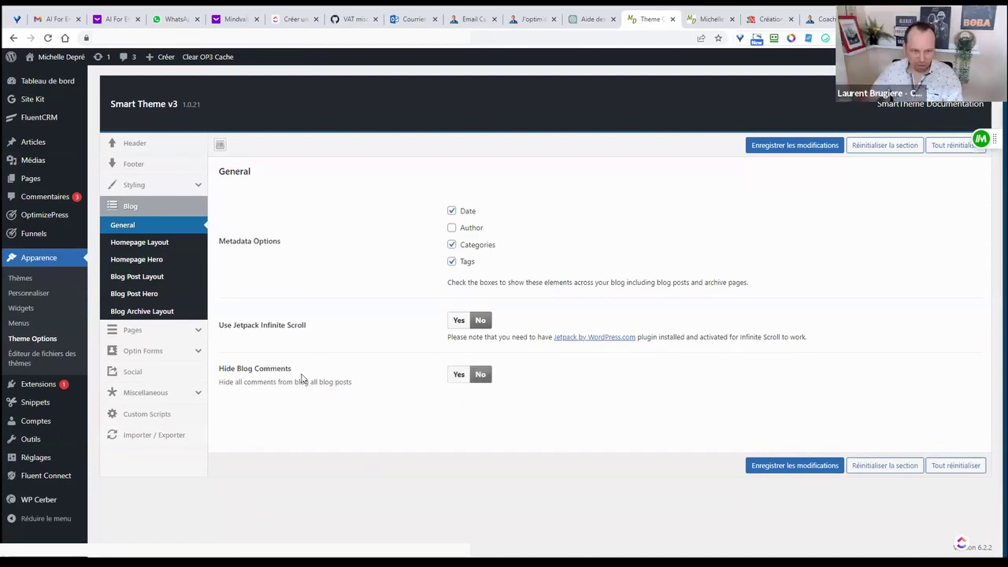
left_click(795, 468)
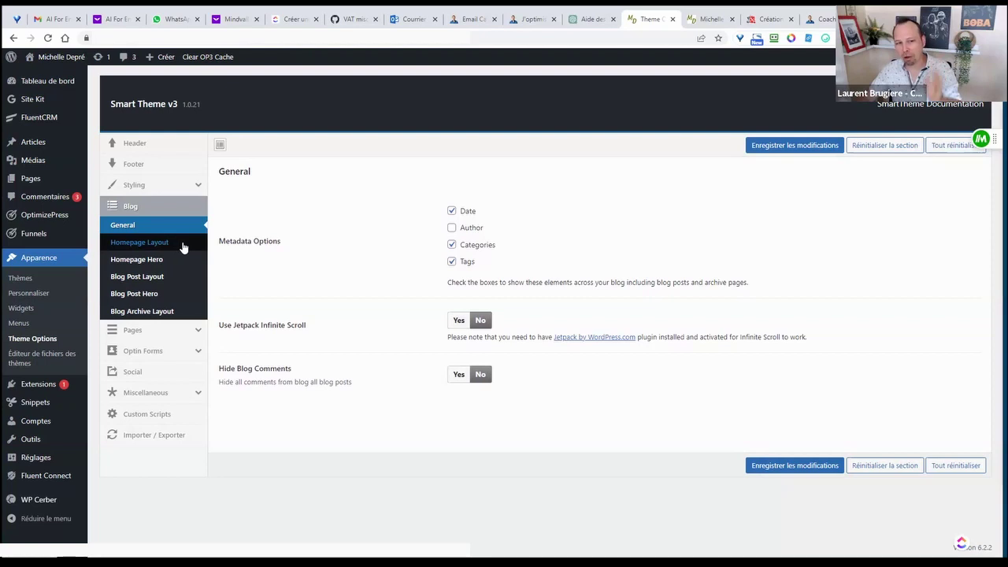
- Open the Homepage Layout settings and compare with a reference site's homepage
left_click(184, 244)
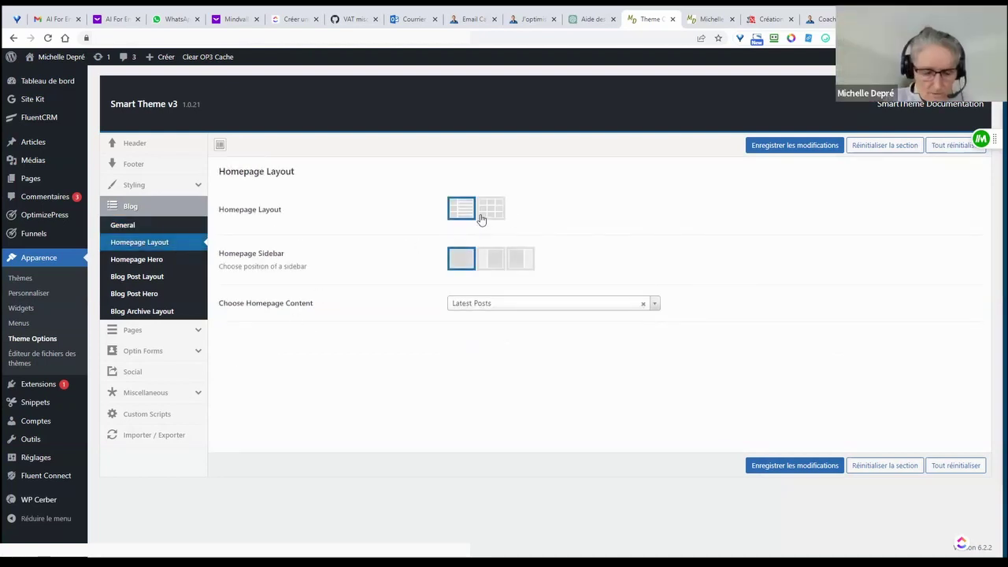
left_click(768, 18)
scroll(677, 302, "down", 4)
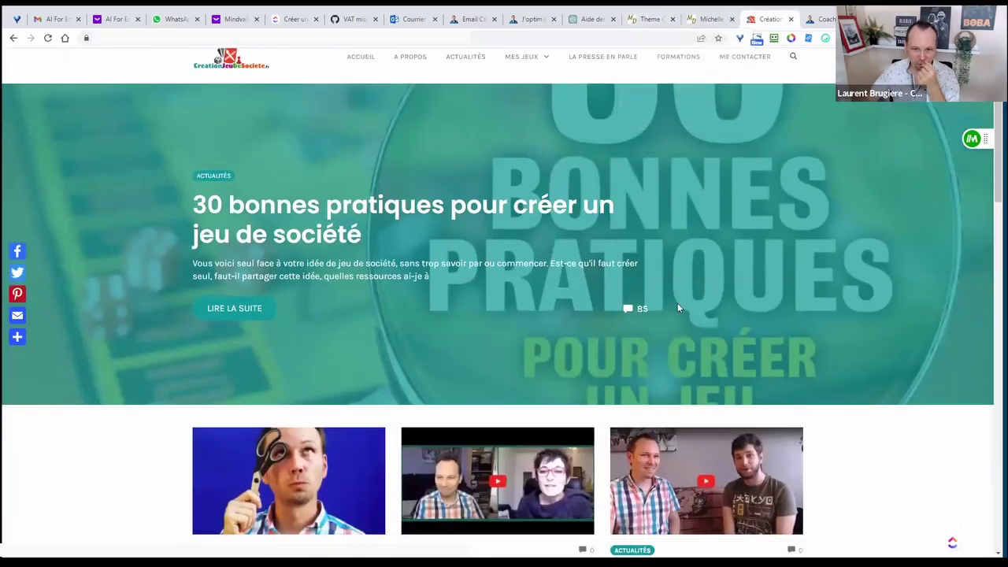
scroll(679, 306, "up", 3)
left_click(653, 19)
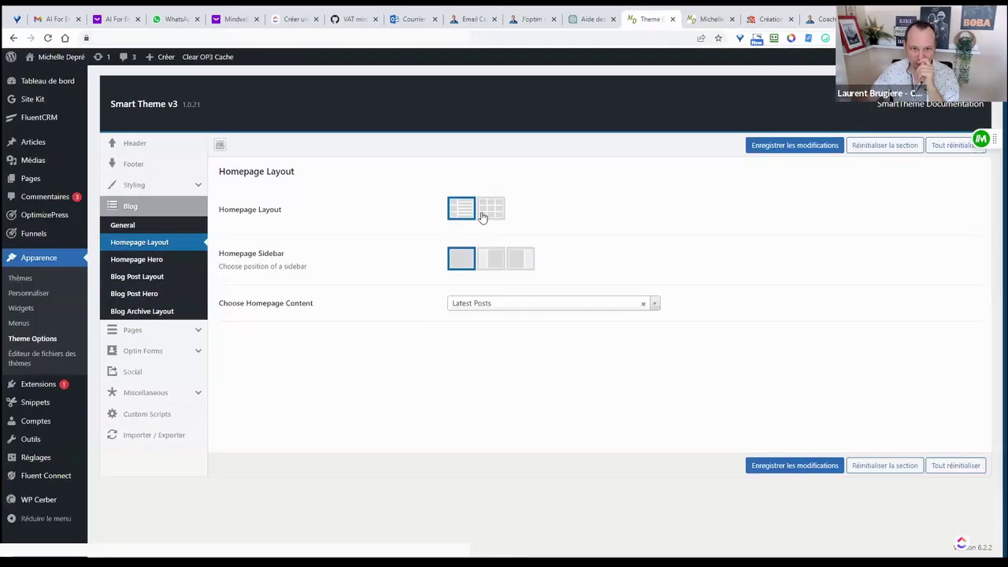
- Choose the grid layout for homepage posts and save it
left_click(496, 214)
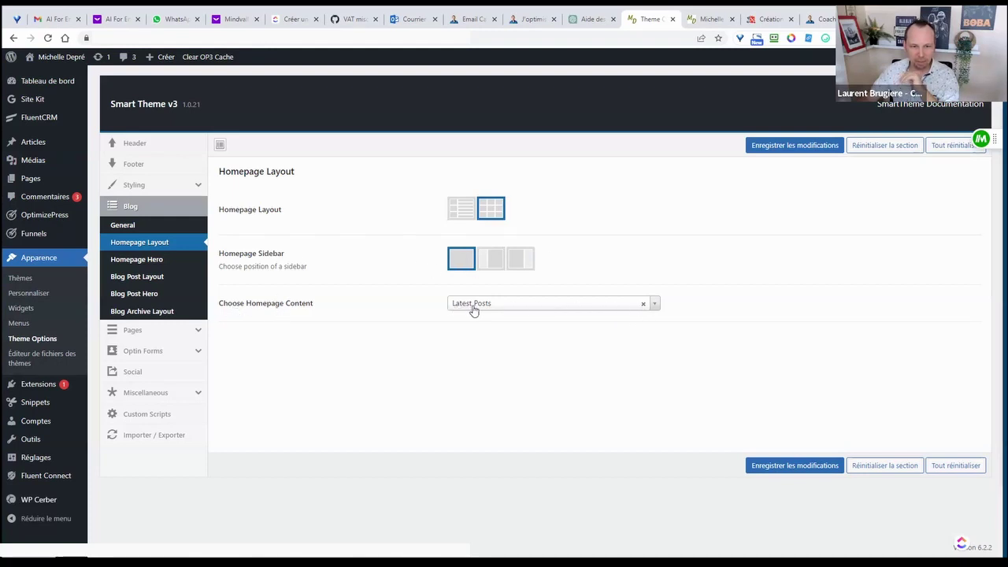
left_click(792, 471)
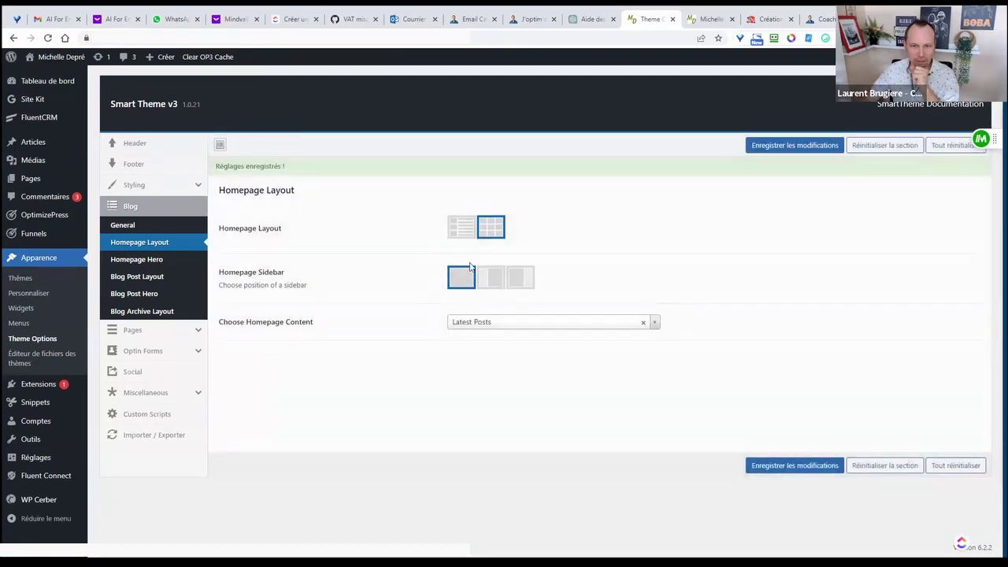
left_click(167, 263)
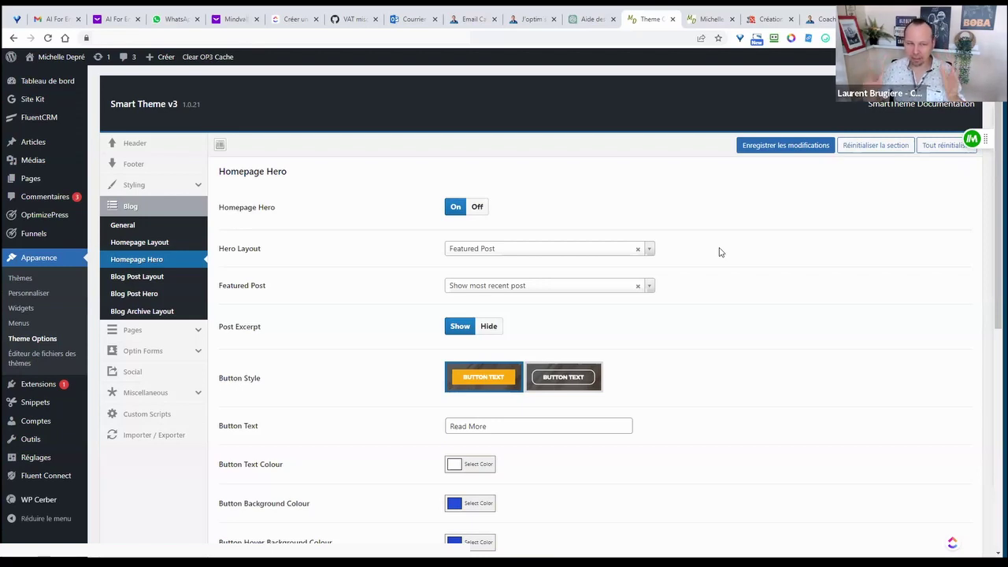
- Check the site's front page, then return to the theme options
left_click(709, 19)
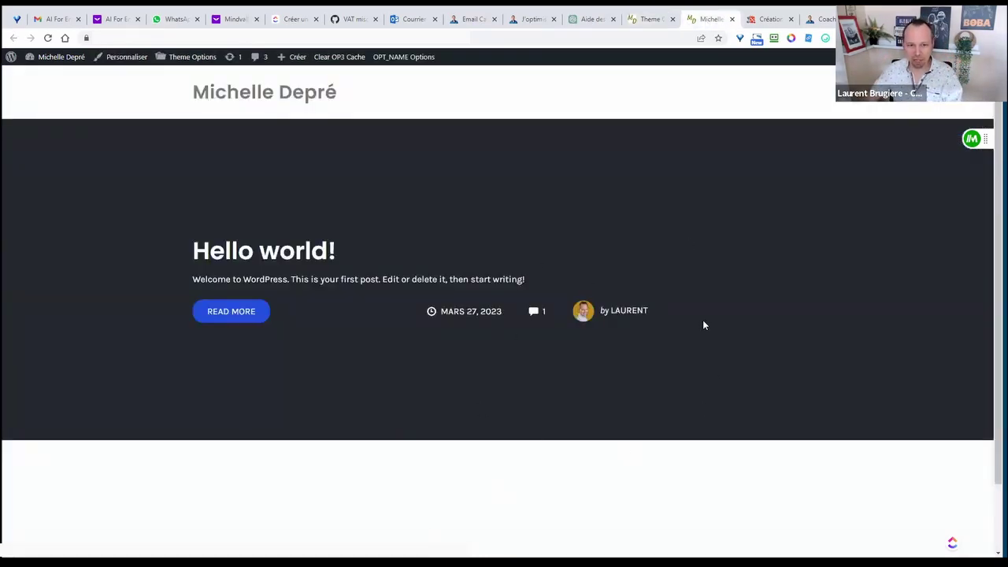
scroll(703, 335, "down", 1)
scroll(705, 342, "up", 1)
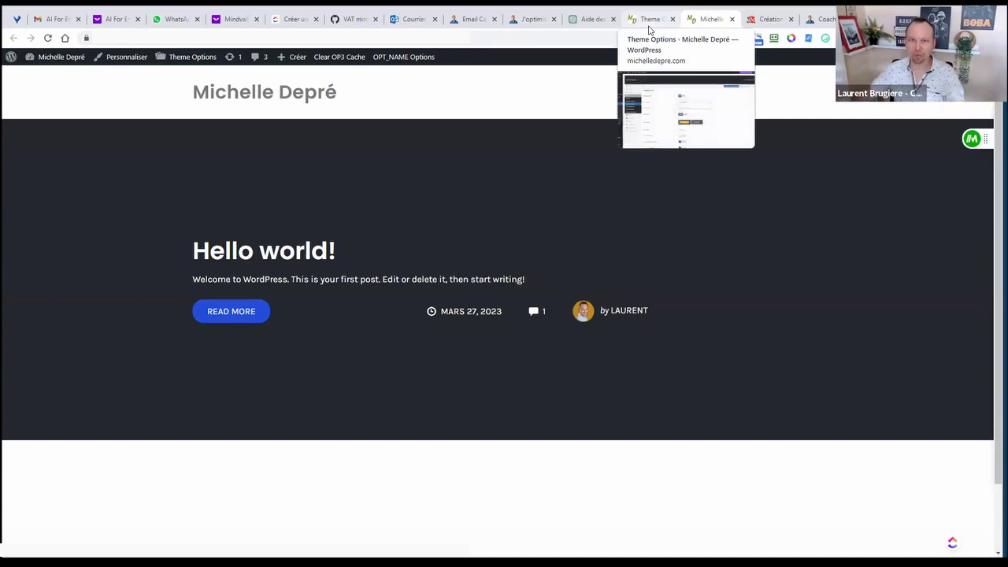
left_click(648, 19)
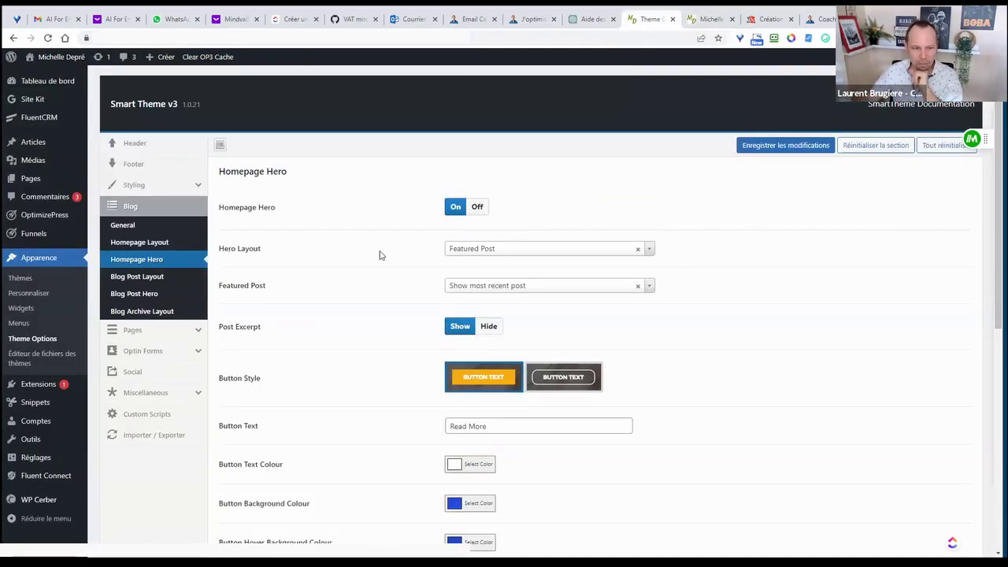
scroll(543, 272, "down", 3)
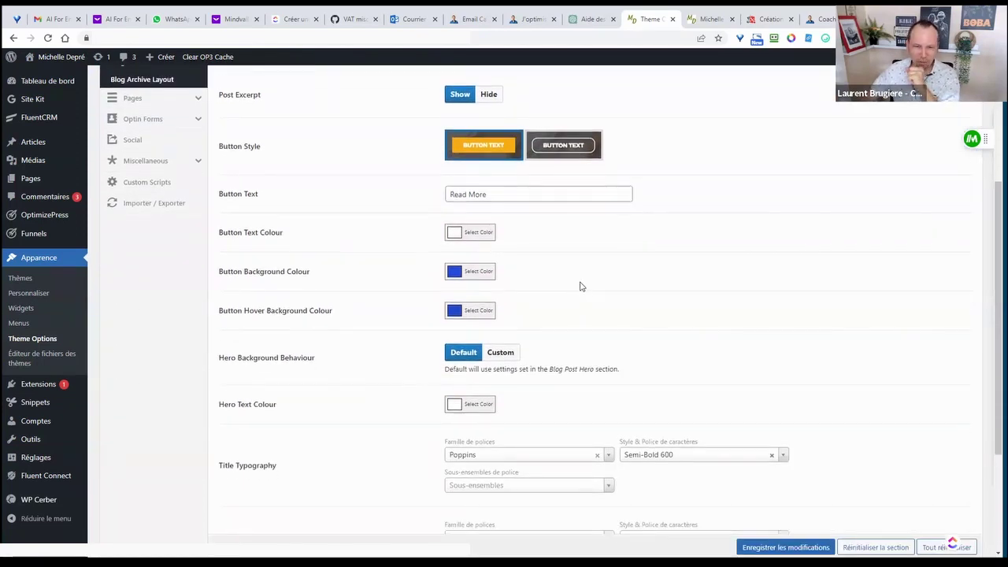
scroll(581, 287, "down", 2)
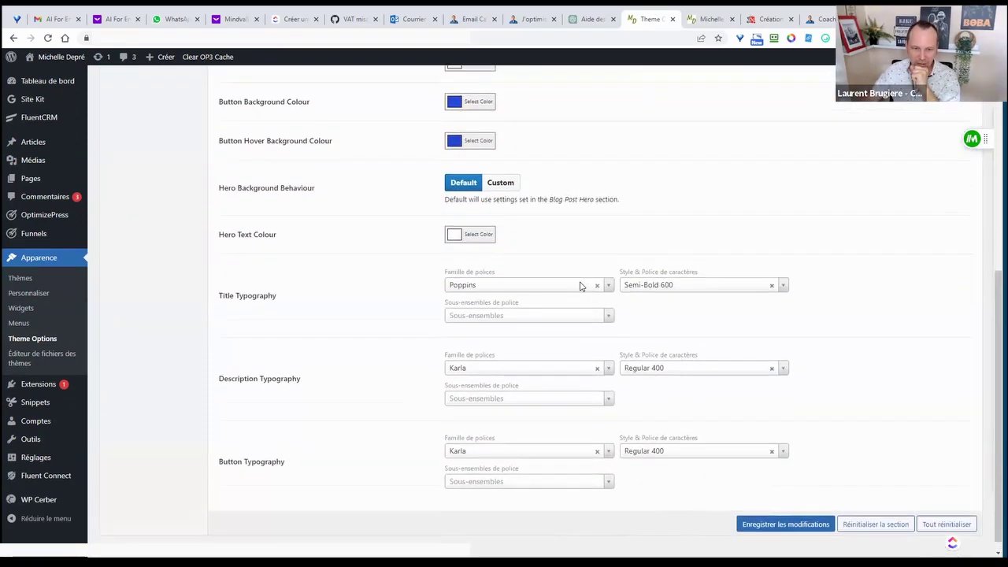
scroll(580, 287, "up", 4)
scroll(581, 286, "up", 2)
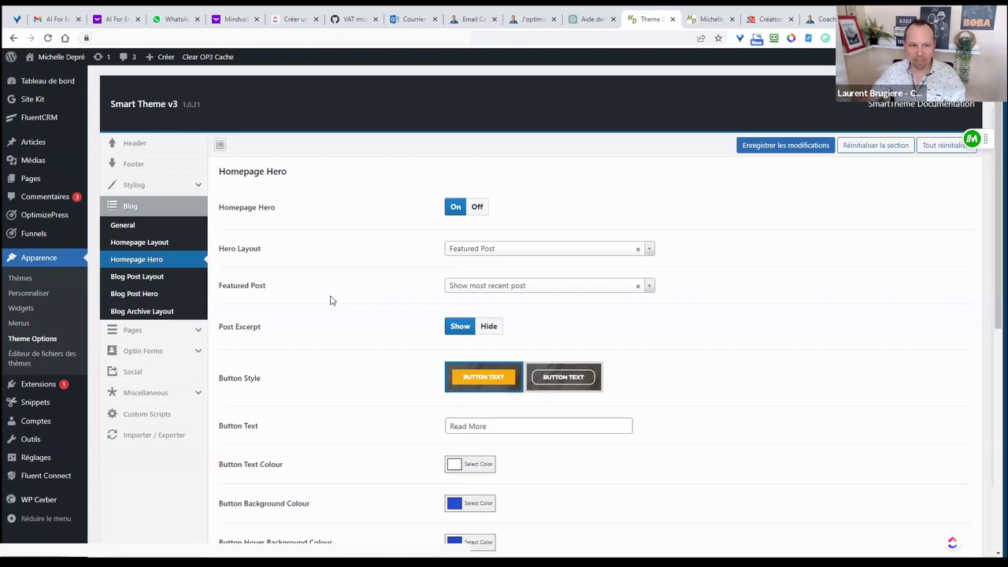
- Browse the Pages and Optin Forms settings, then the Social profile URL fields
left_click(187, 331)
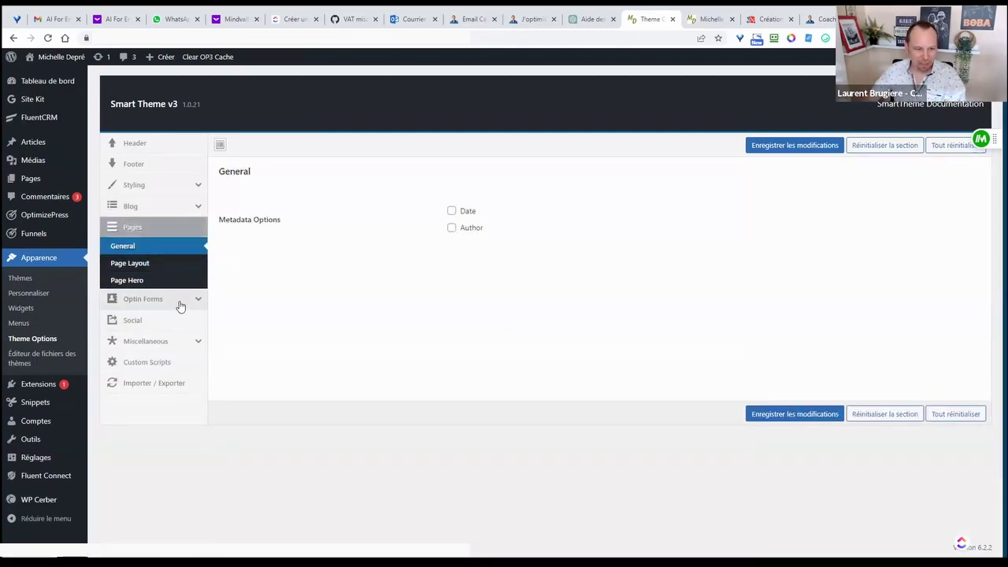
left_click(180, 306)
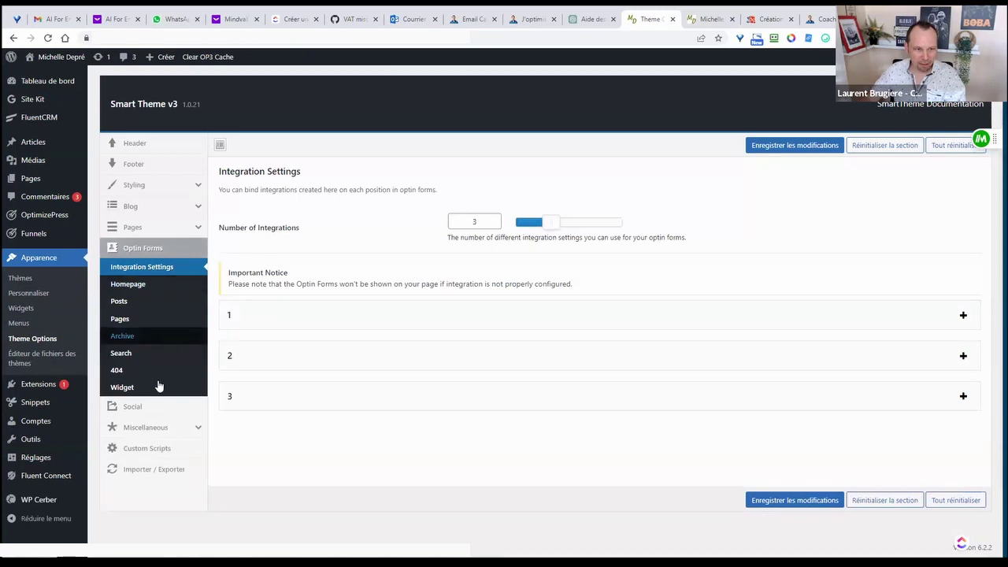
left_click(166, 410)
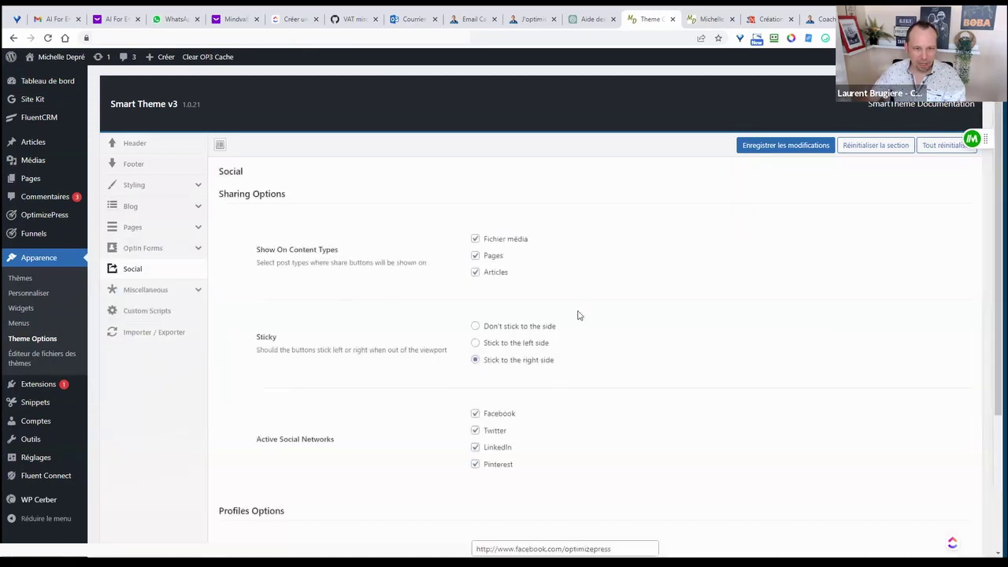
scroll(601, 308, "down", 1)
scroll(595, 324, "down", 2)
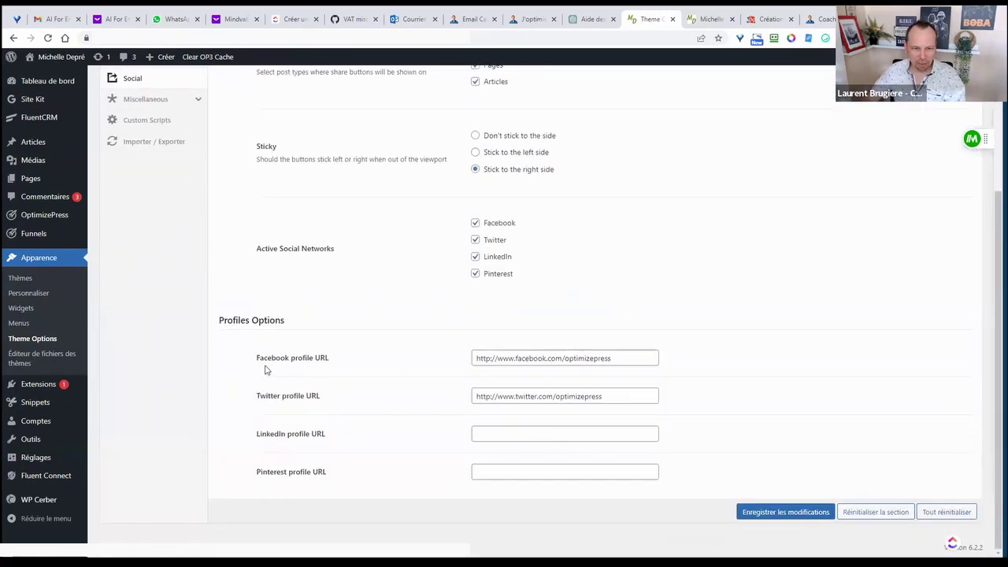
left_click_drag(258, 359, 368, 360)
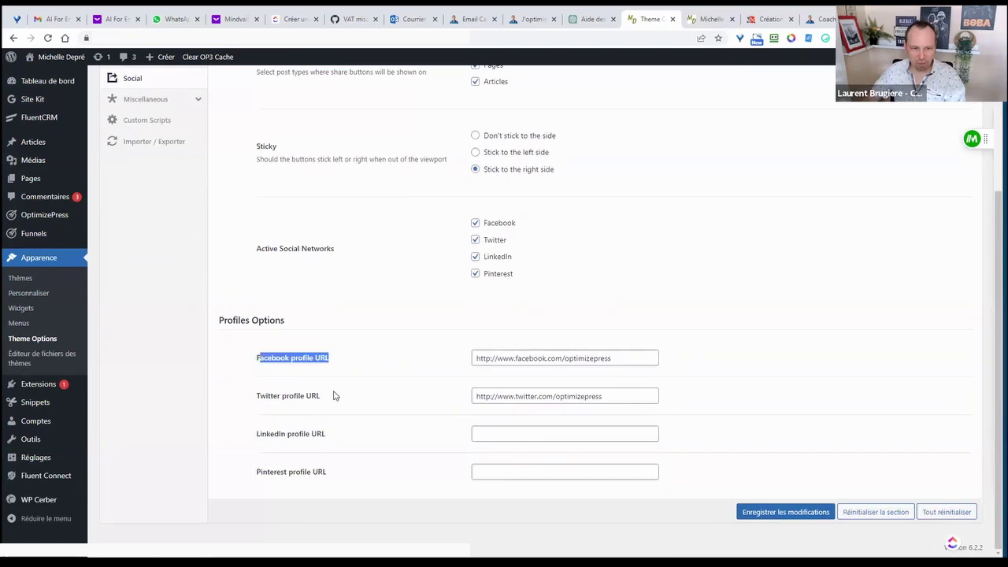
left_click_drag(259, 396, 326, 397)
left_click(306, 396)
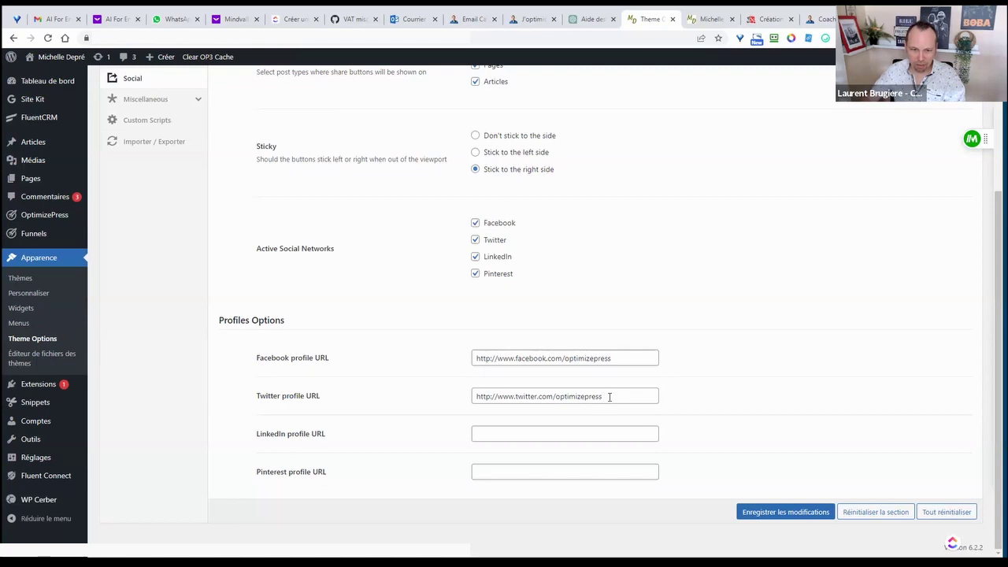
- Delete the placeholder Twitter profile URL
left_click_drag(609, 397, 402, 398)
key("BackSpace")
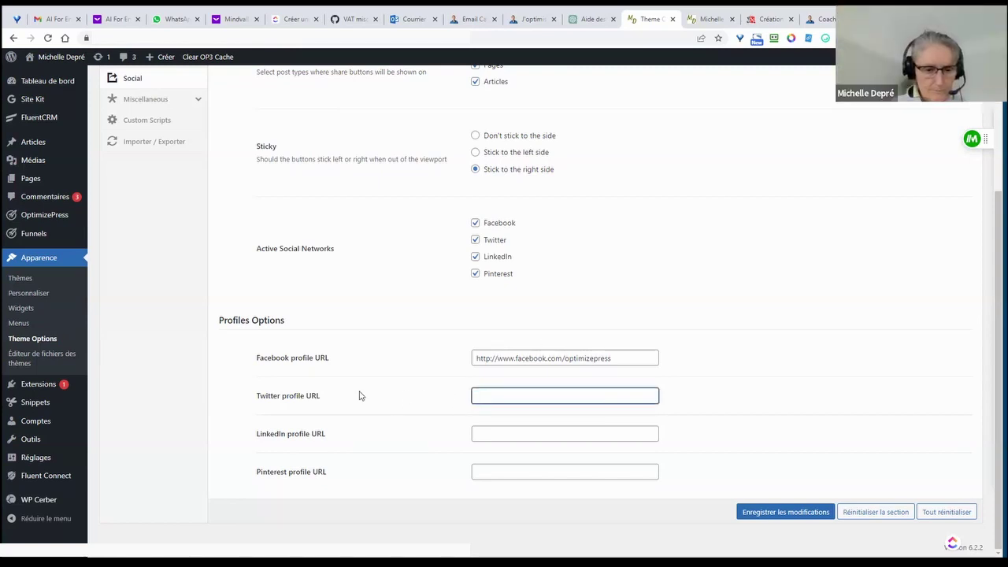
left_click_drag(259, 355, 329, 359)
left_click_drag(289, 434, 344, 437)
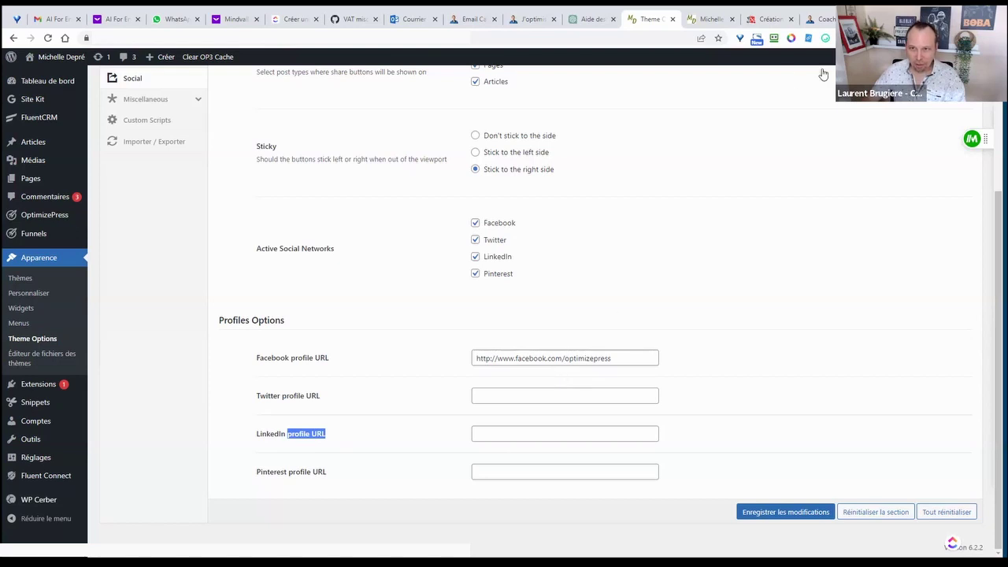
left_click_drag(259, 360, 439, 360)
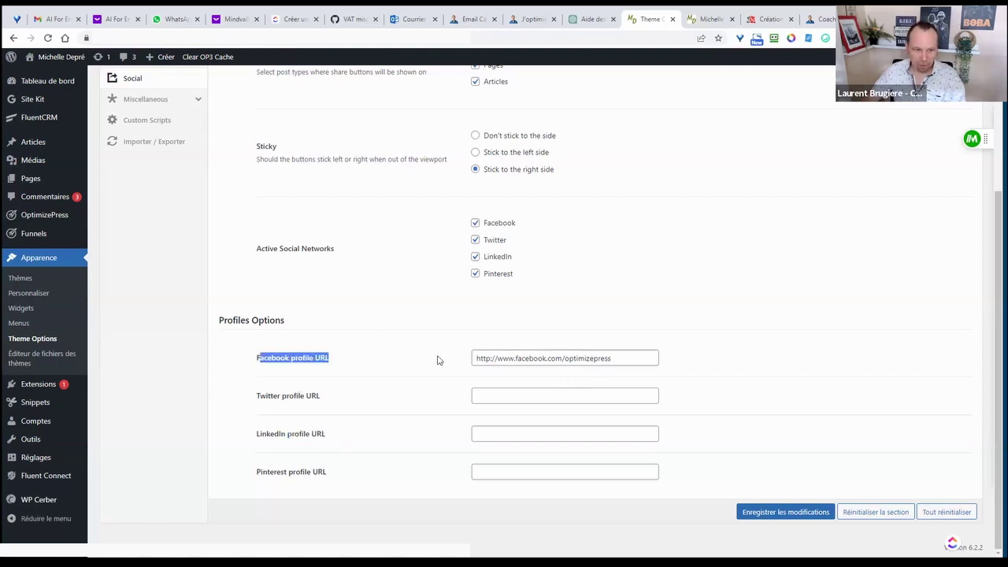
- Go to facebook.com in a new tab and search for the site owner
key("ctrl+t")
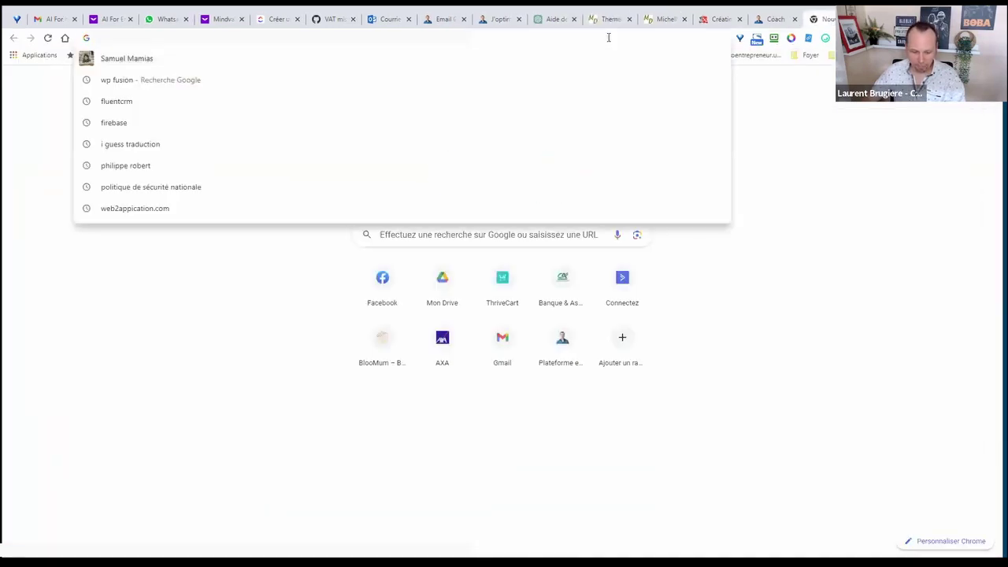
type("facebn")
key("BackSpace")
type("ook")
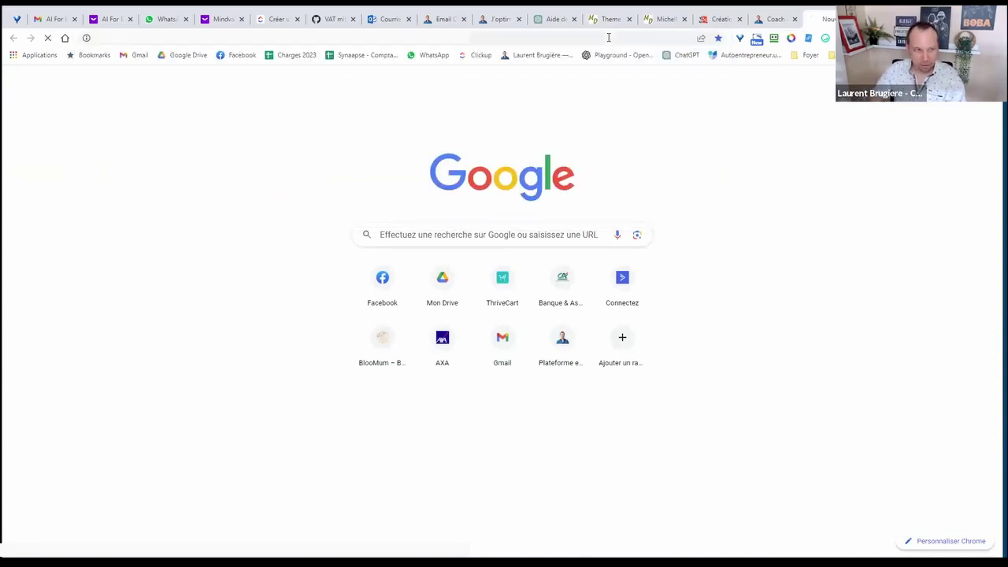
key("Return")
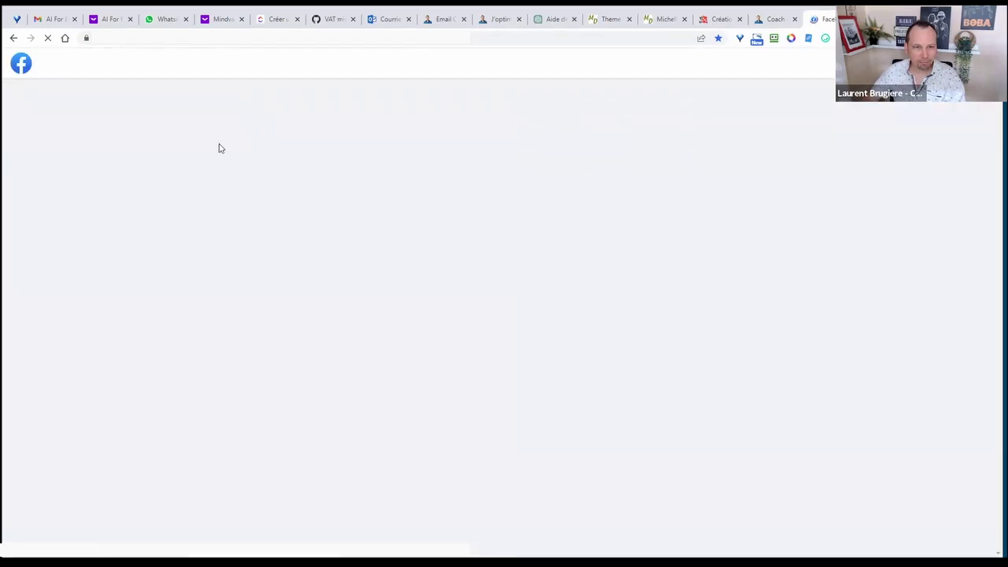
left_click(107, 64)
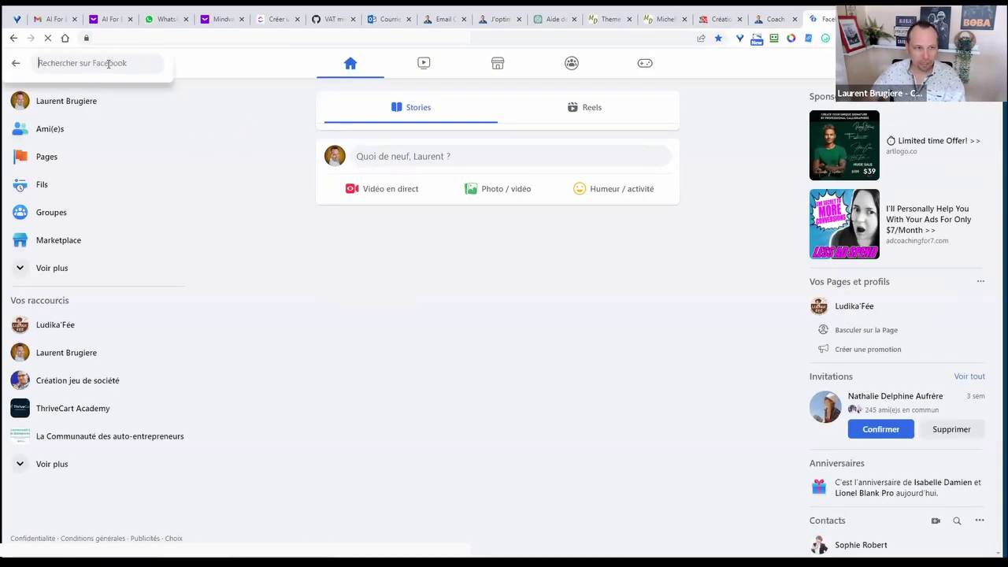
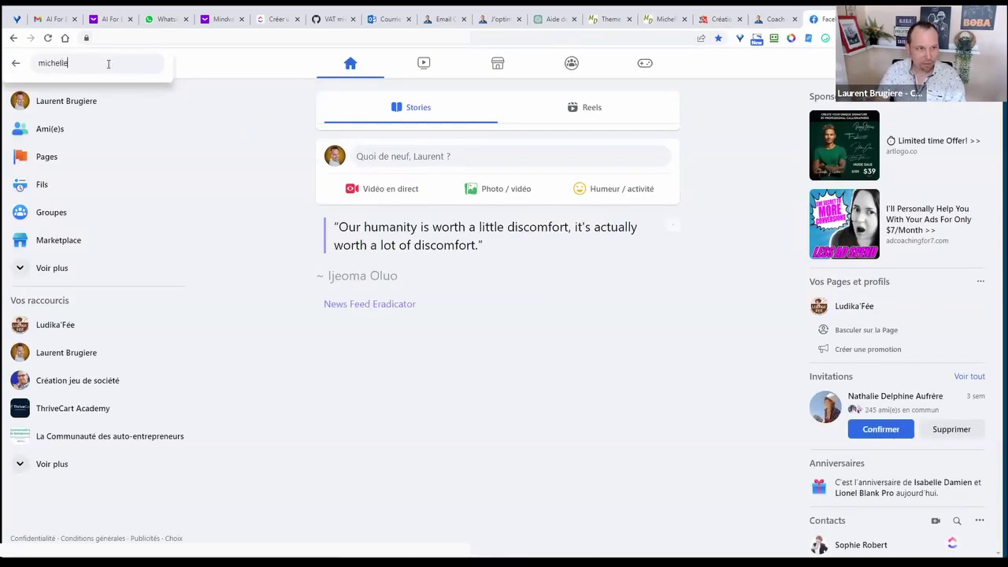
key("Escape")
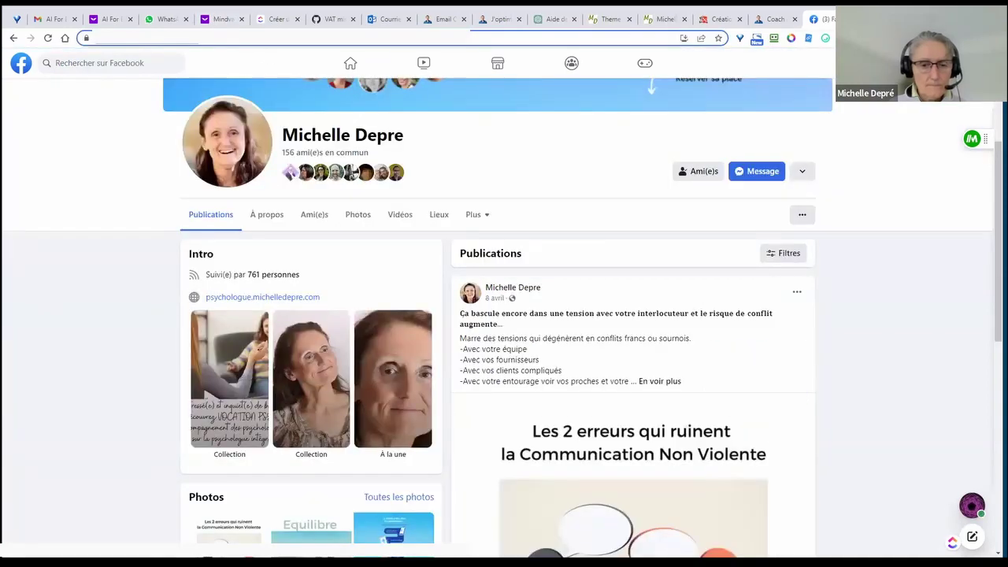
- Paste the owner's Facebook address over the theme's Facebook profile URL
left_click(776, 19)
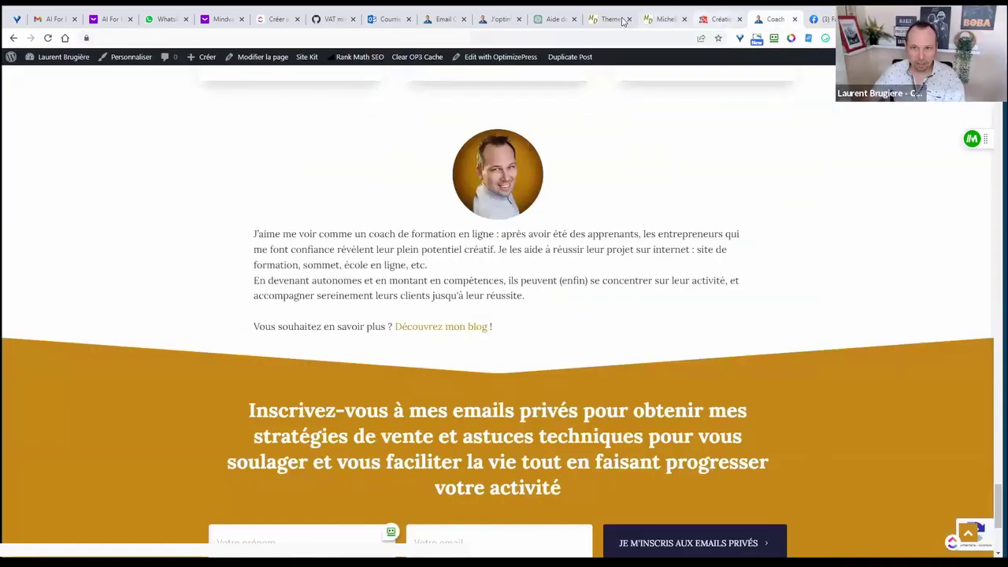
left_click(608, 19)
left_click_drag(643, 357, 425, 359)
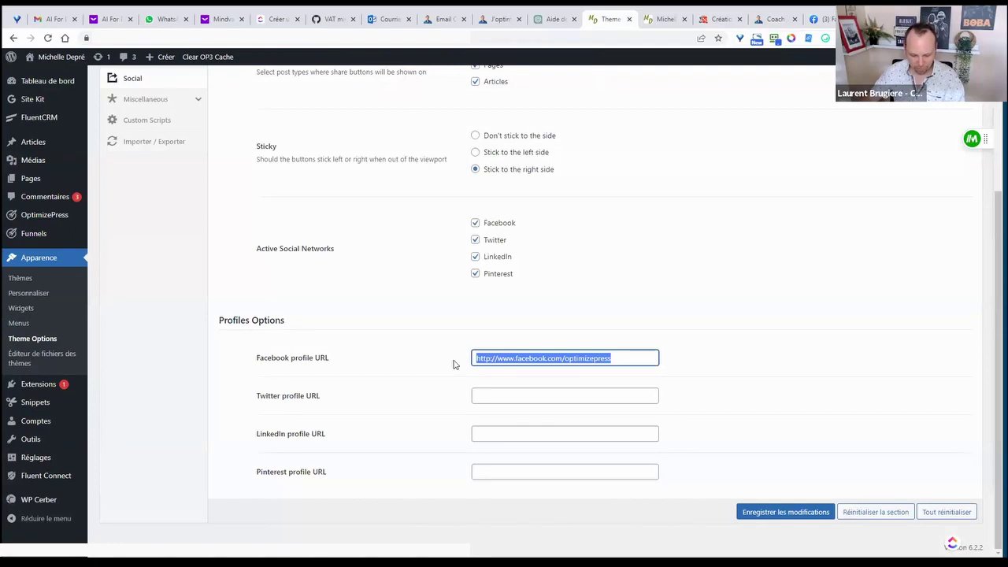
left_click(823, 23)
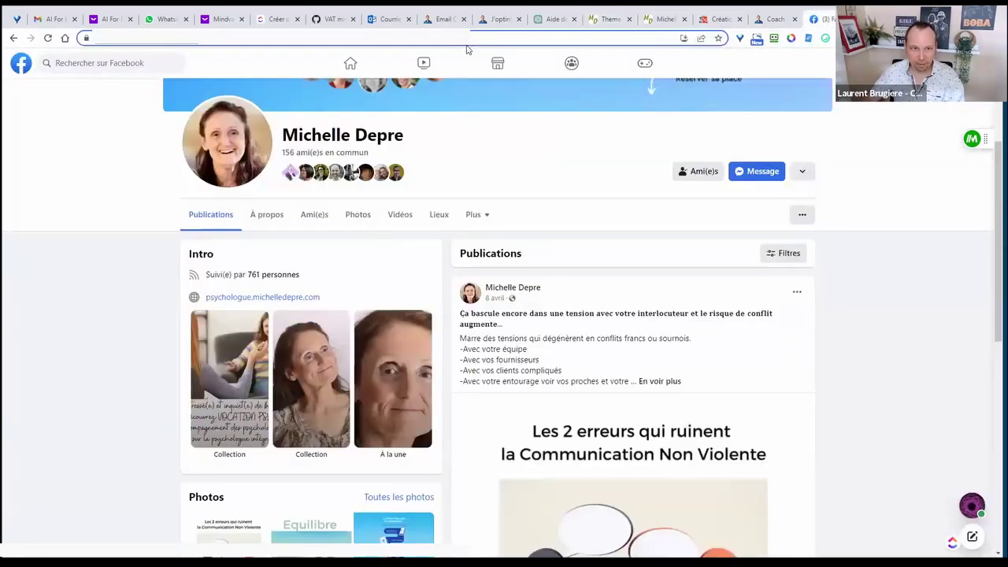
- Go to linkedin and search for the site owner's profile by name
type("linkedin")
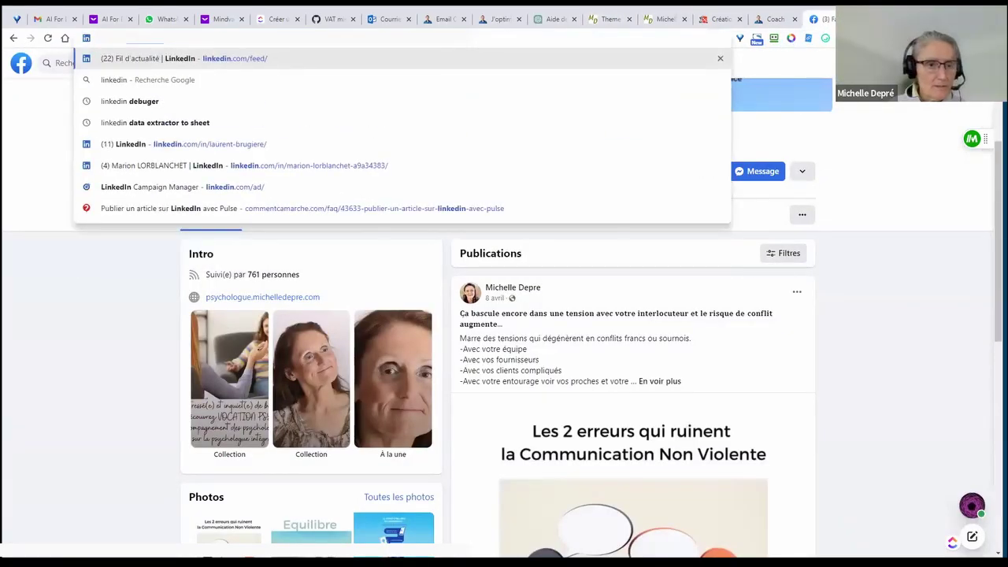
key("Return")
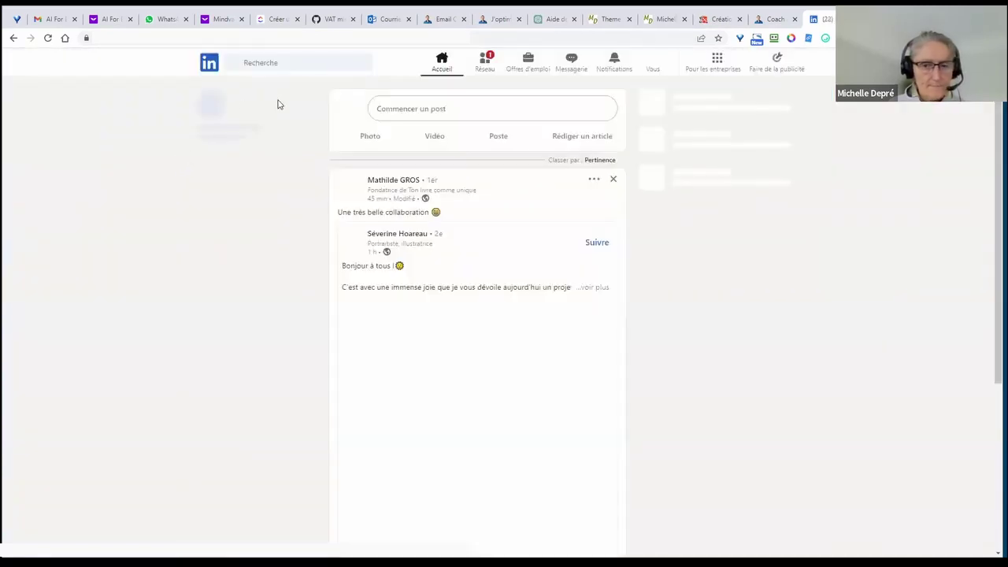
left_click(285, 63)
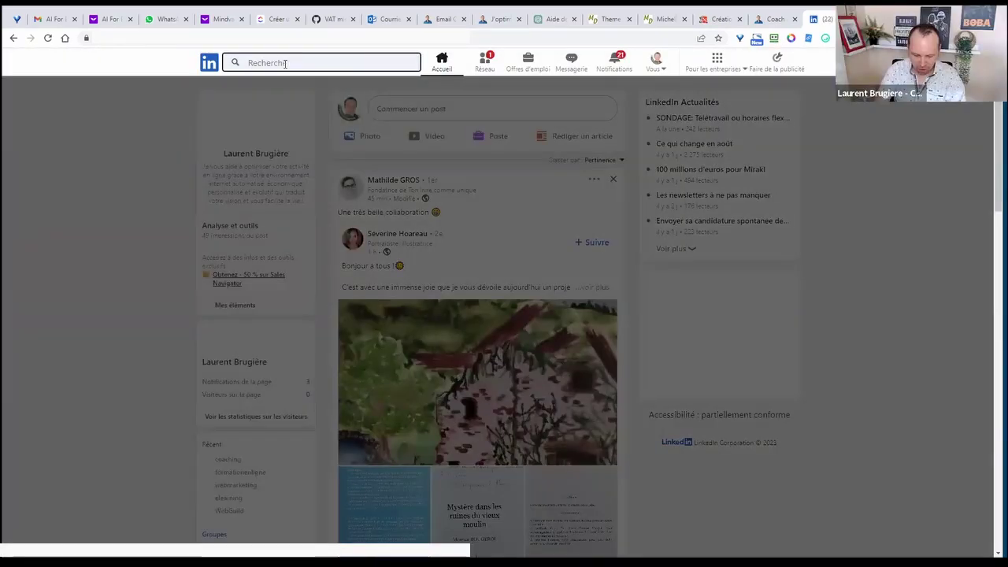
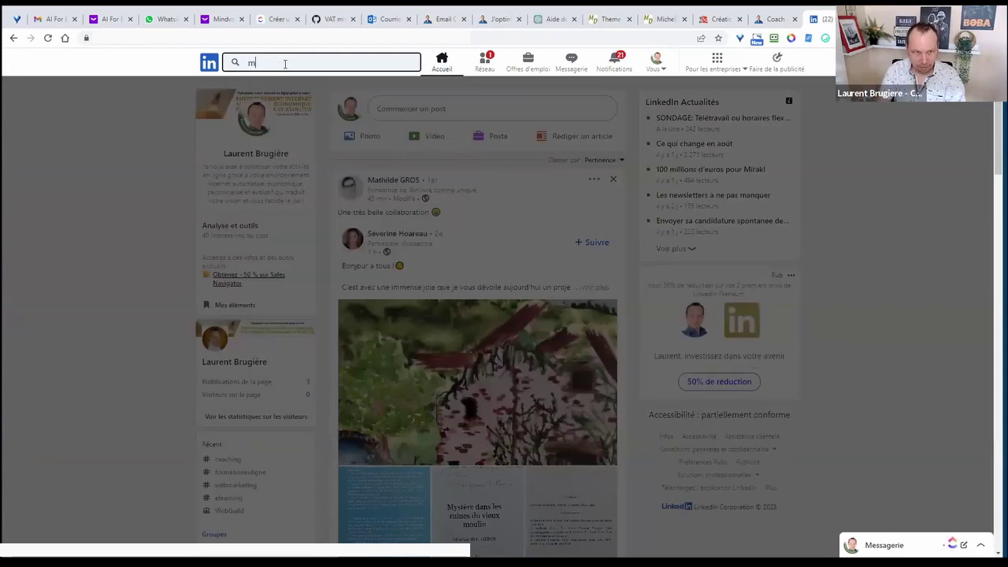
key("Return")
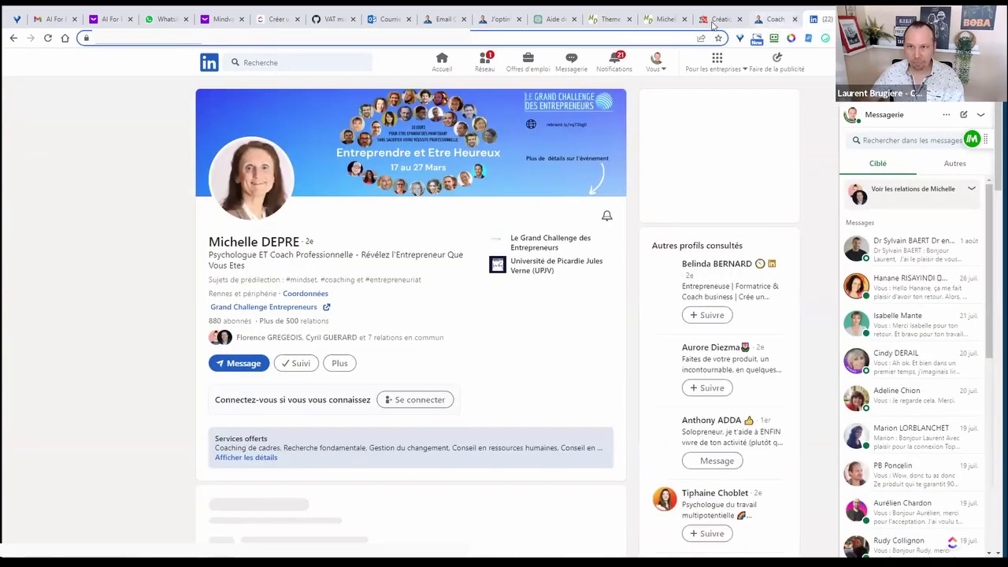
- Paste the owner's LinkedIn address into the LinkedIn profile URL field and save
left_click(610, 19)
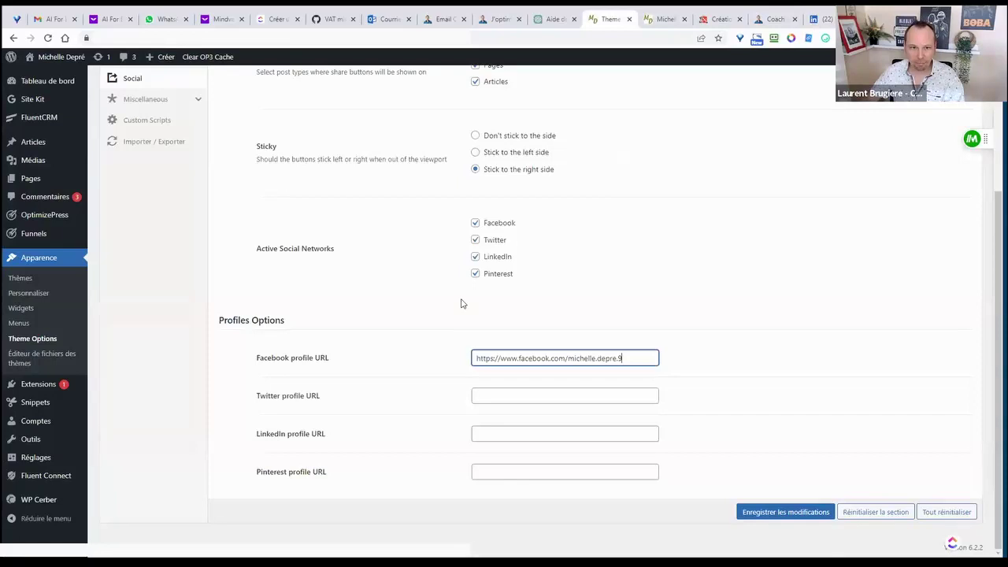
left_click(488, 433)
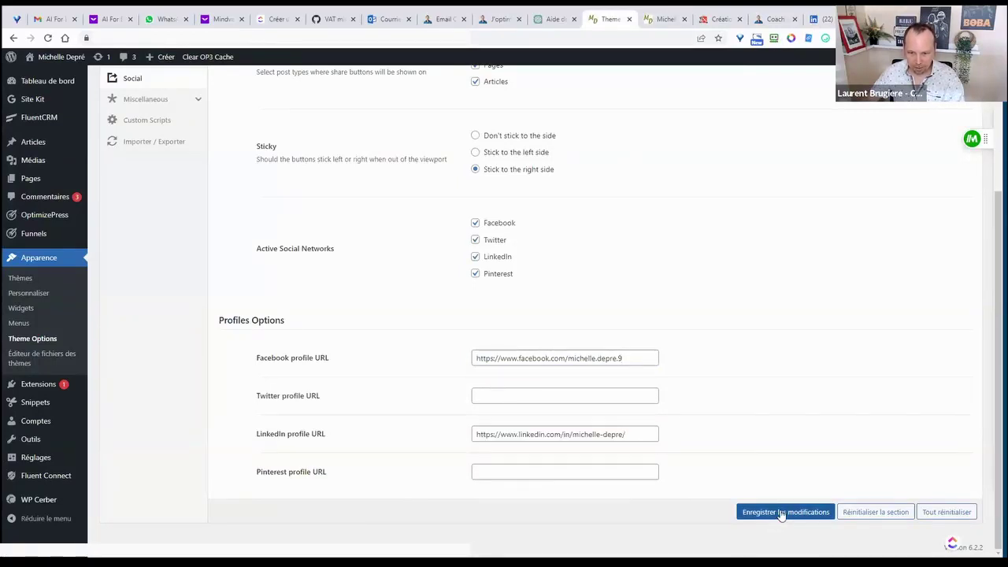
left_click(781, 513)
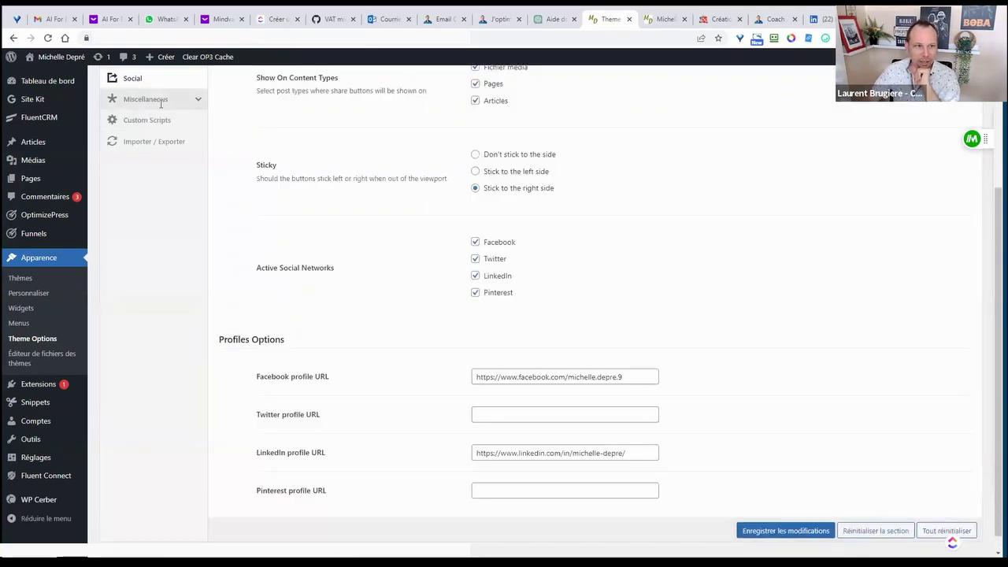
- Set the Search Results Hero Size to Small and save
left_click(160, 100)
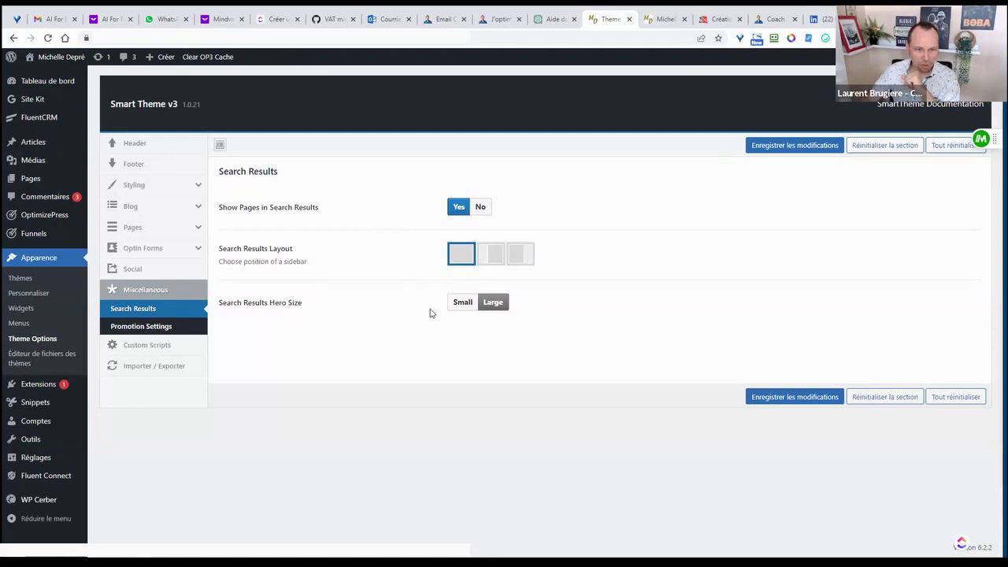
left_click_drag(224, 303, 288, 318)
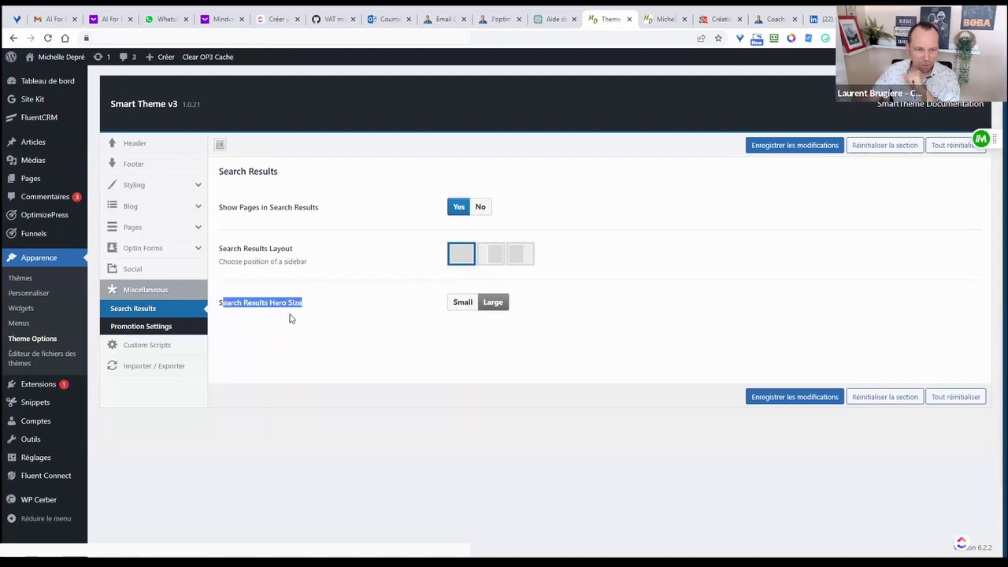
left_click(464, 303)
left_click(805, 398)
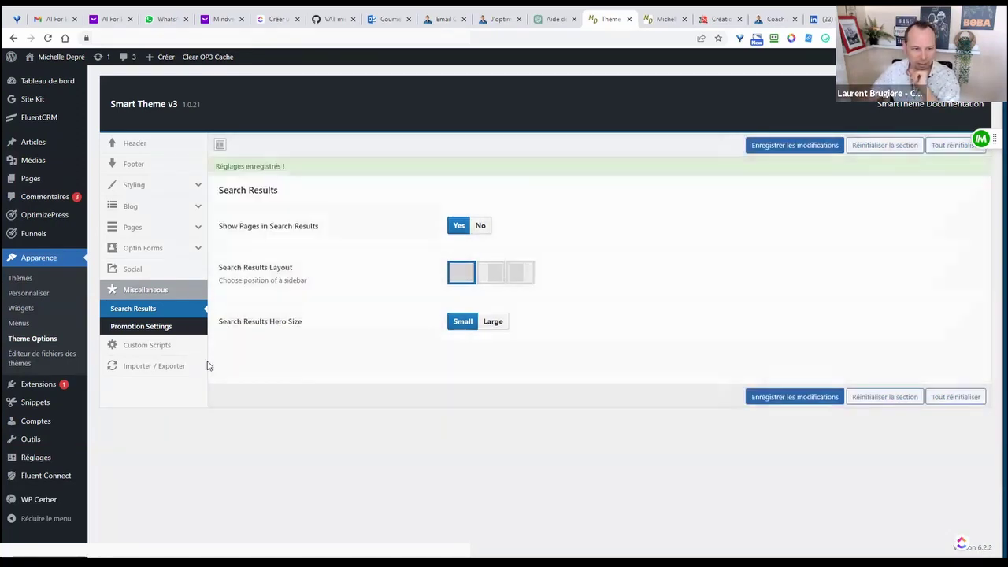
left_click(164, 346)
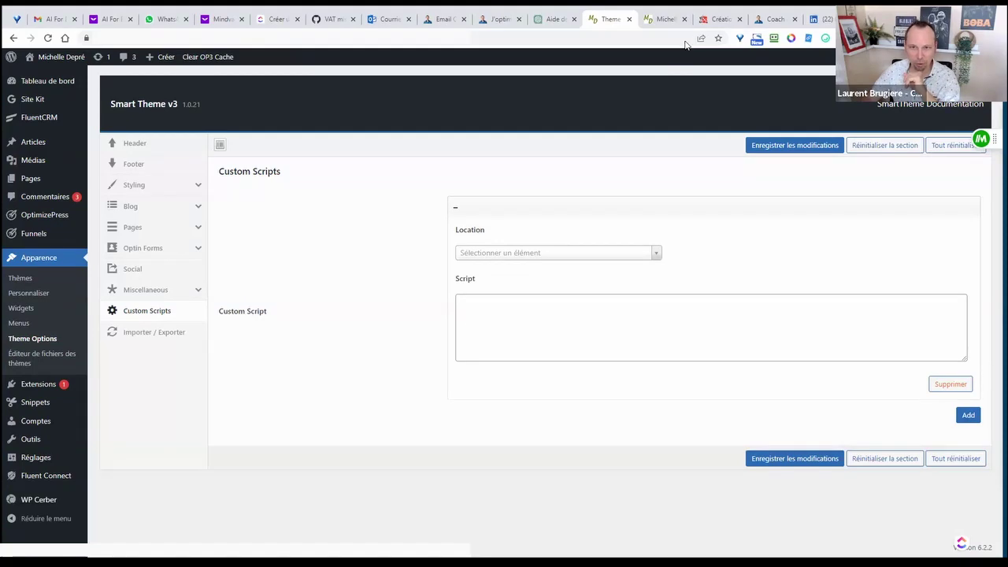
left_click(716, 19)
scroll(858, 313, "down", 5)
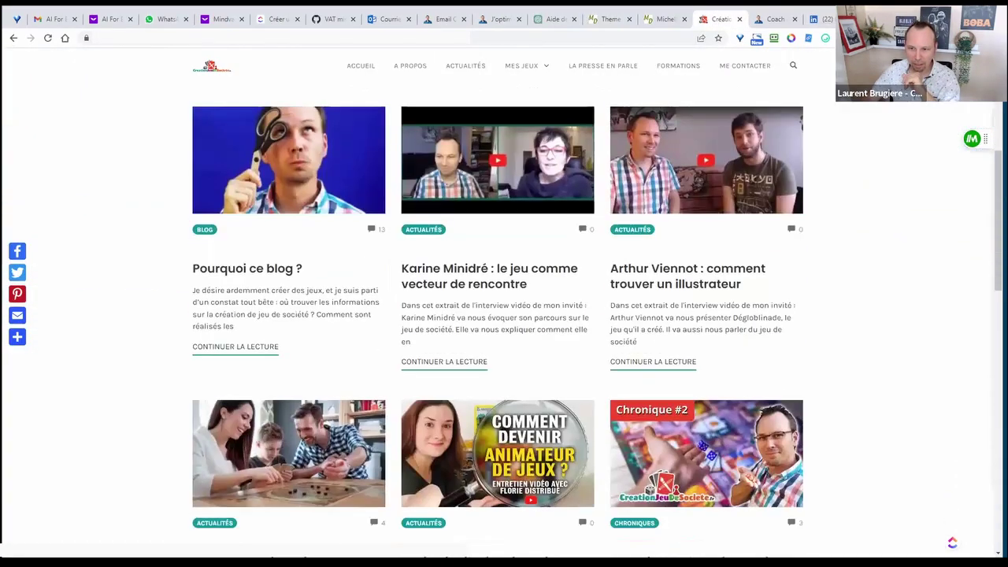
scroll(993, 268, "down", 2)
scroll(992, 236, "up", 6)
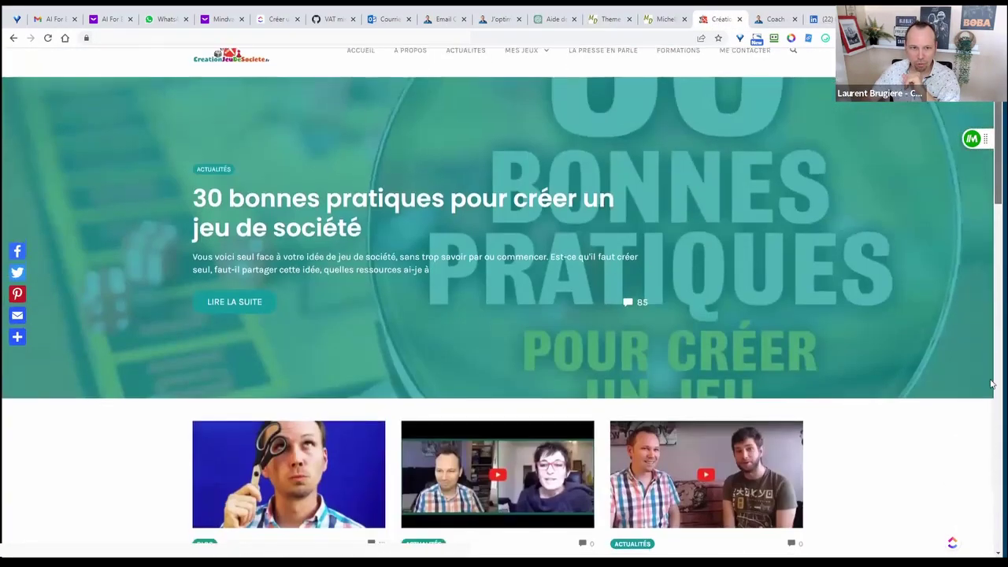
scroll(992, 384, "down", 10)
scroll(992, 383, "up", 3)
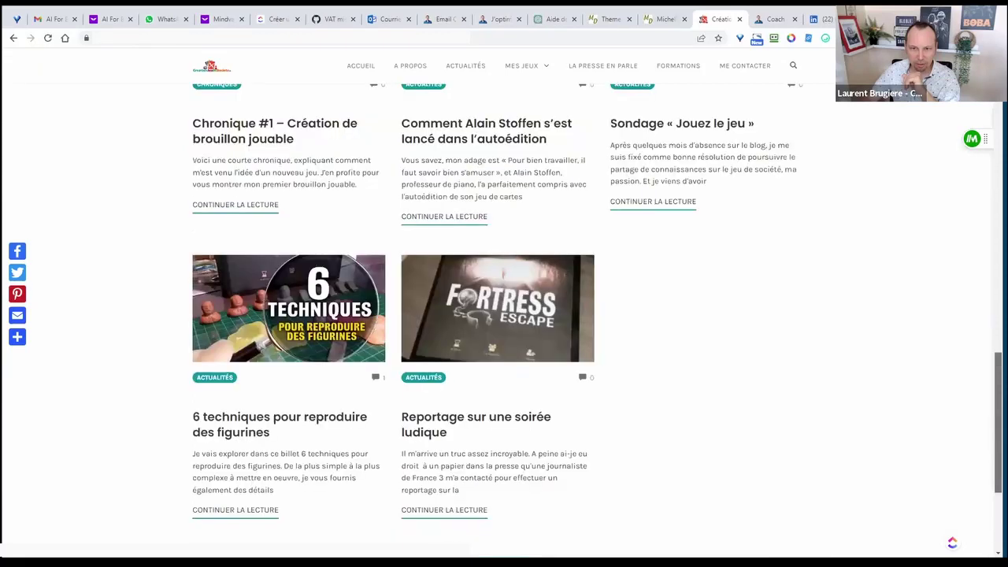
scroll(992, 383, "up", 7)
left_click(610, 19)
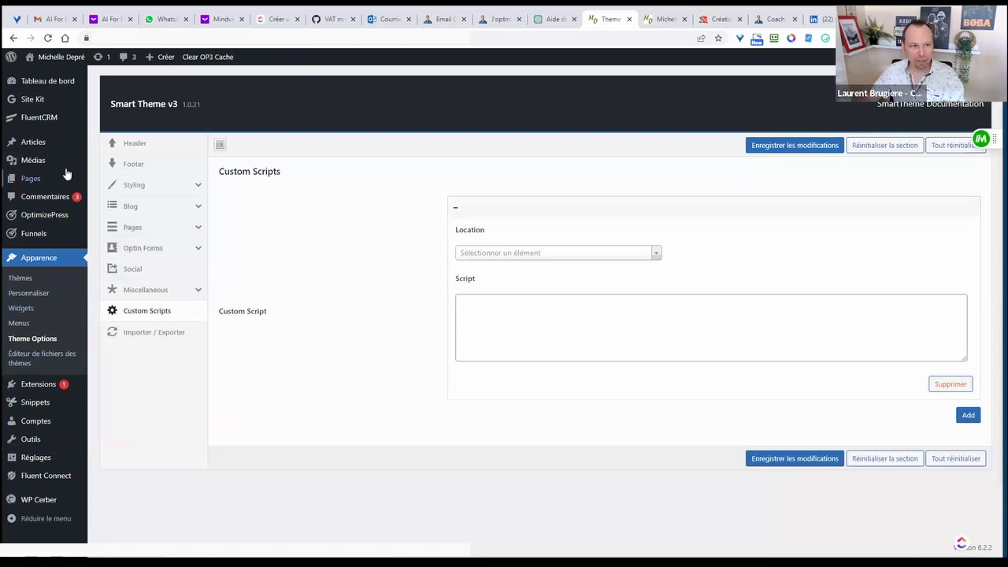
mouse_move(31, 145)
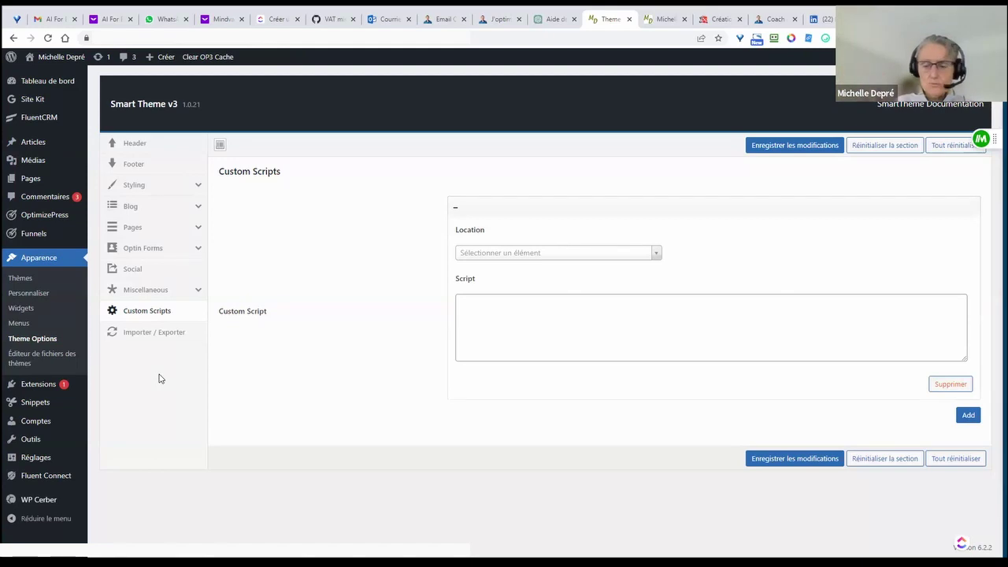
left_click(706, 21)
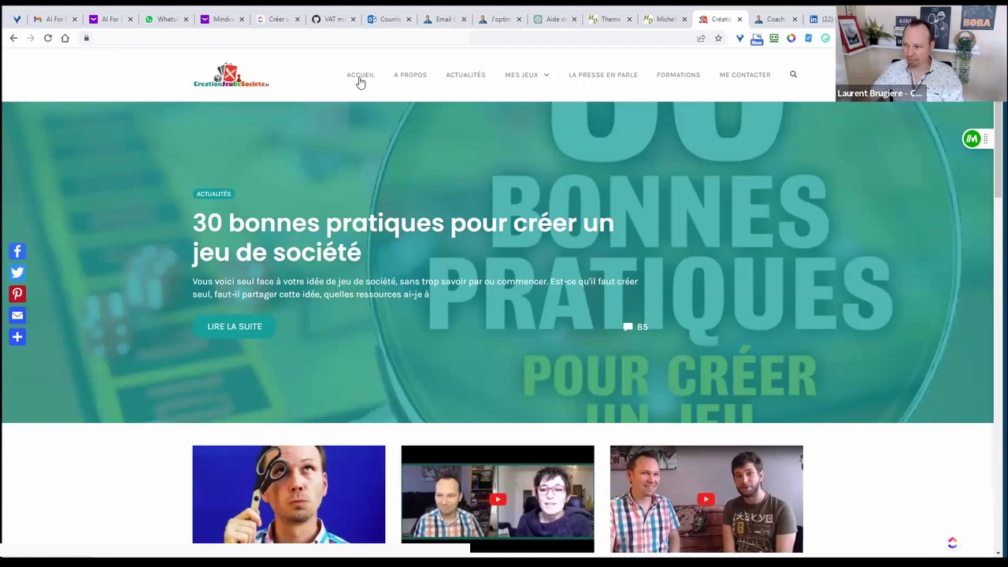
mouse_move(540, 85)
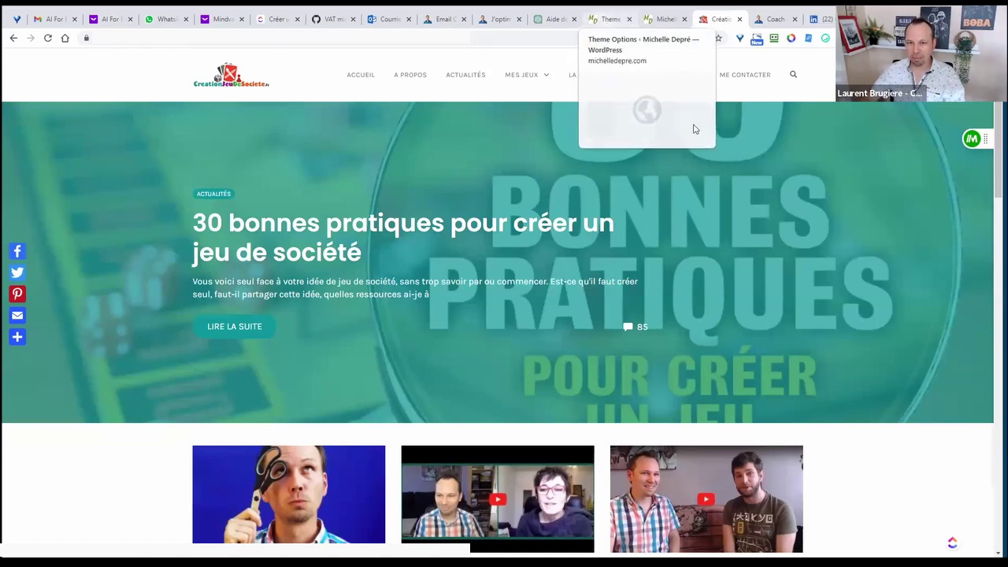
left_click(605, 23)
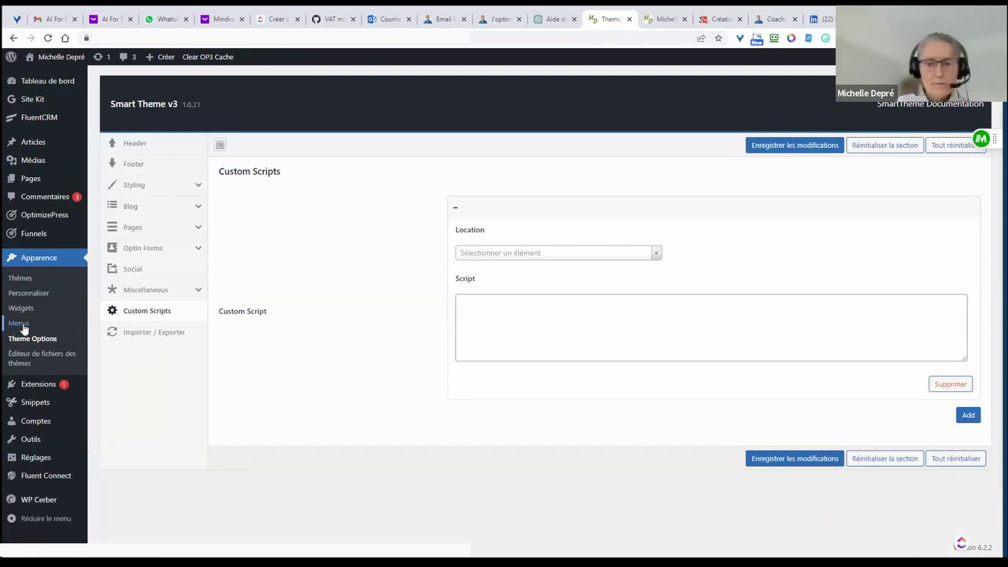
- In Apparence > Menus, create a menu named 'Navigation Principale'
left_click(24, 328)
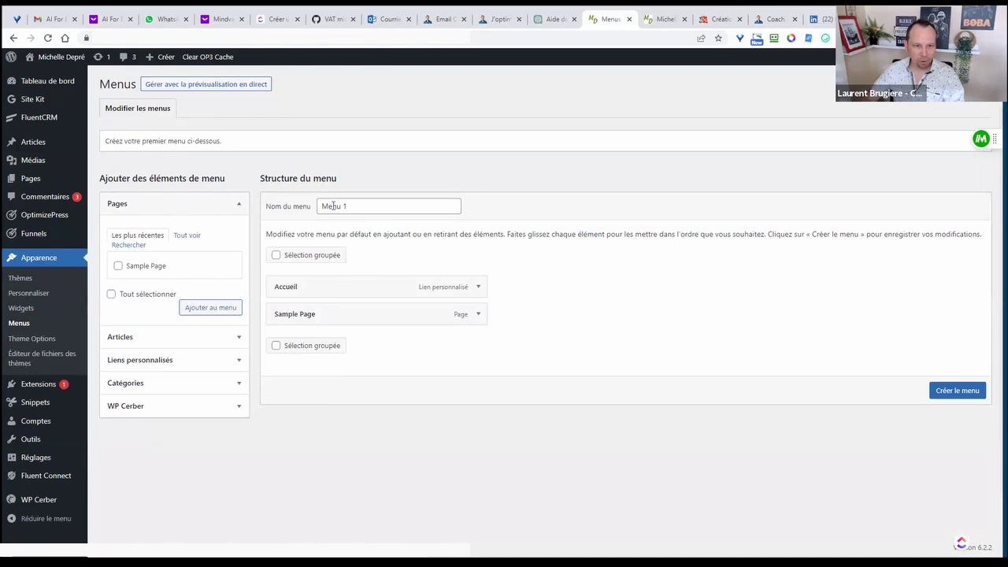
triple_click(367, 207)
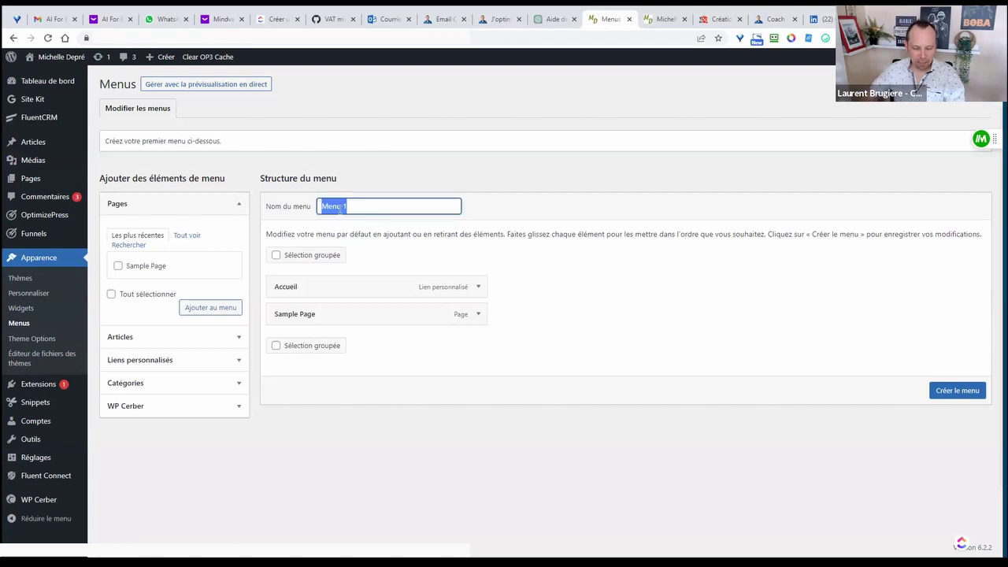
type("Navigation")
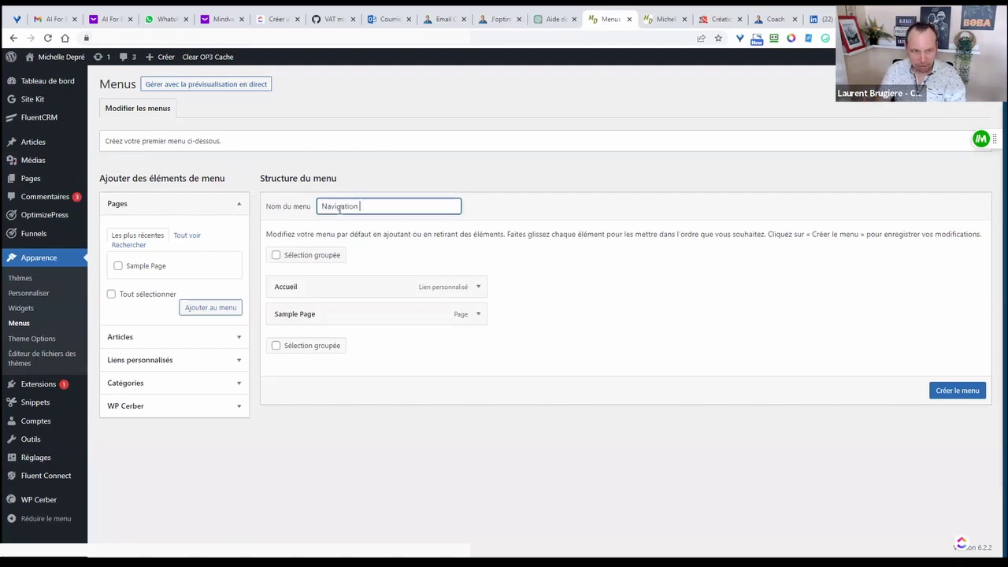
type(" Principal")
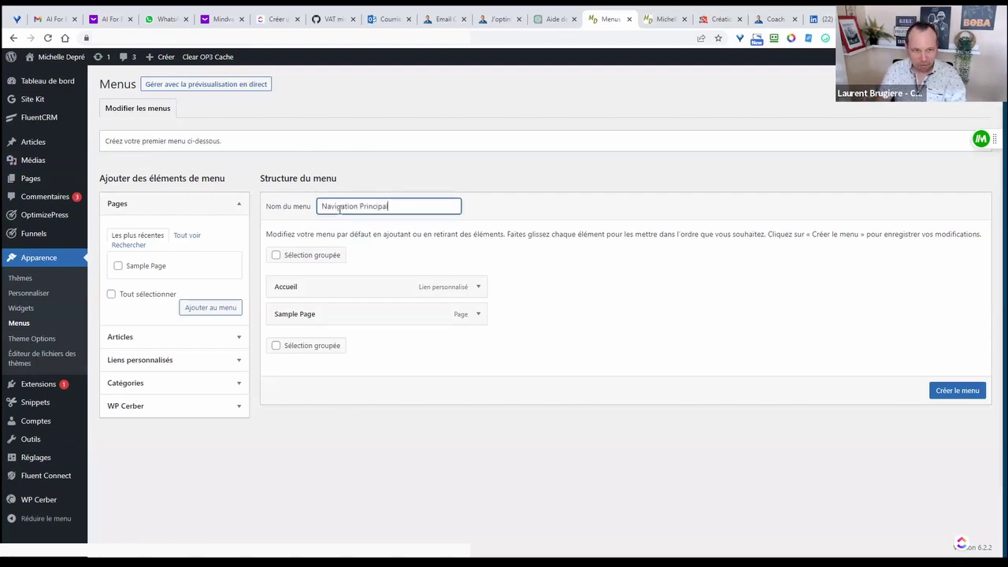
type("e")
left_click(524, 212)
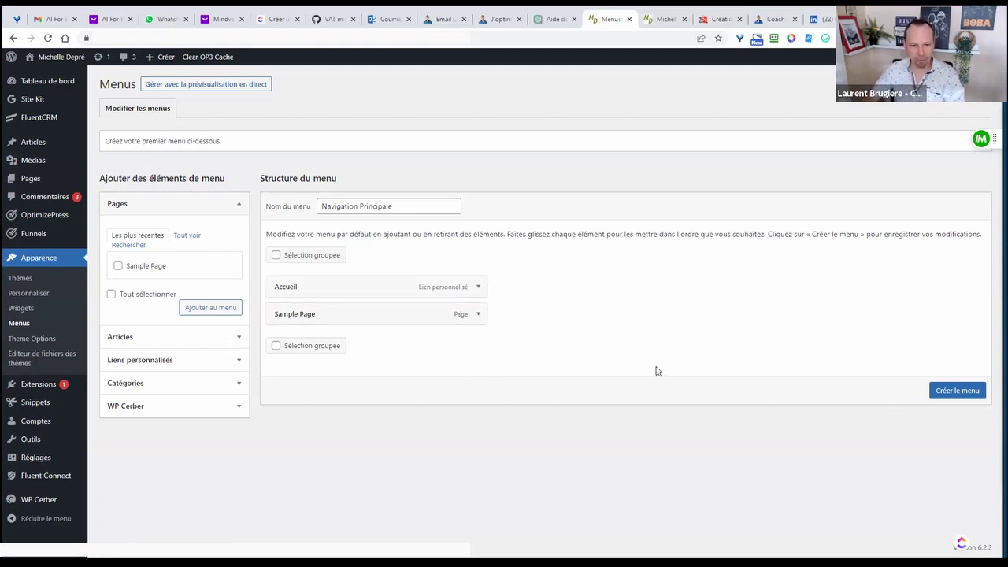
left_click(961, 389)
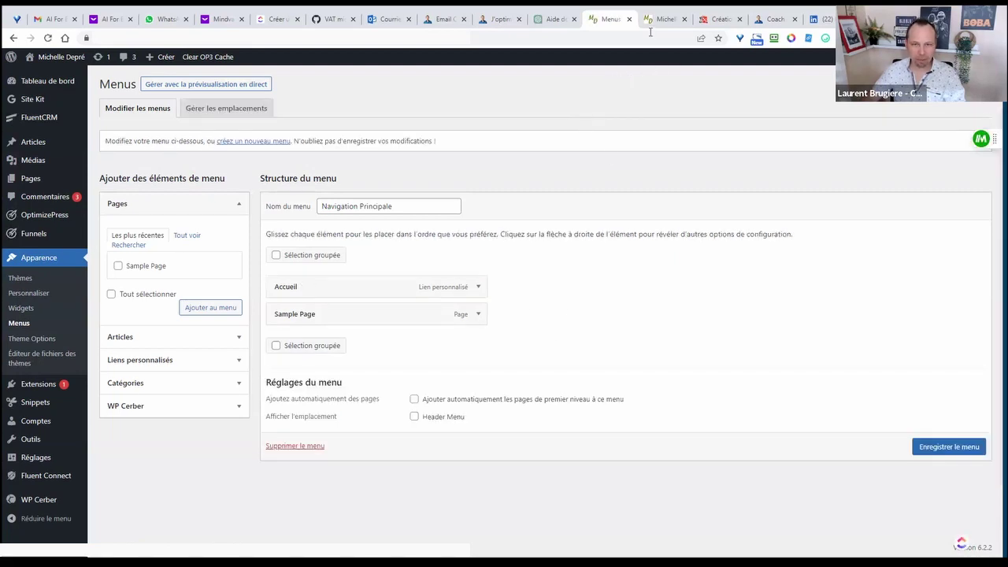
- Assign Navigation Principale to the Header Menu location and save the menu
triple_click(373, 423)
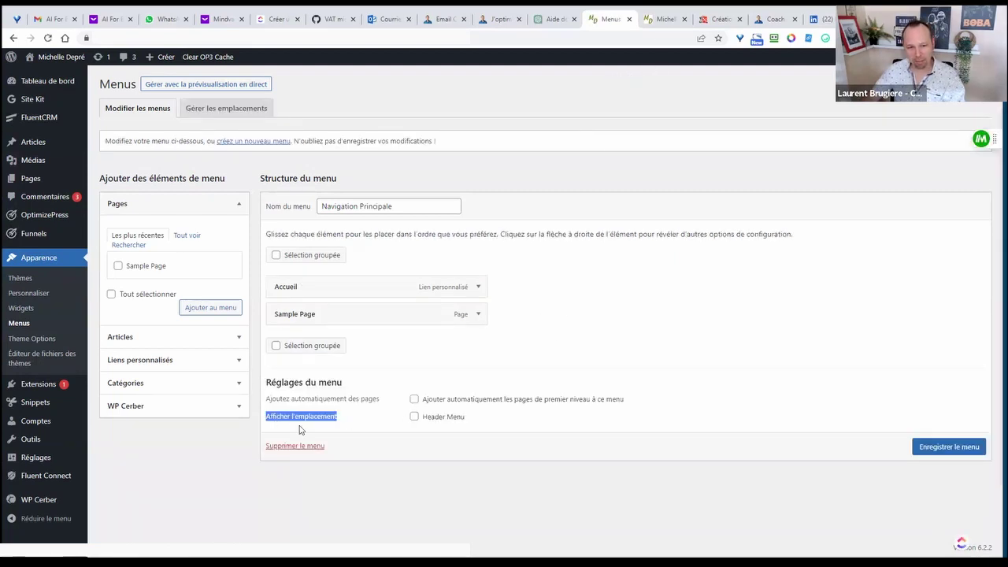
left_click(414, 416)
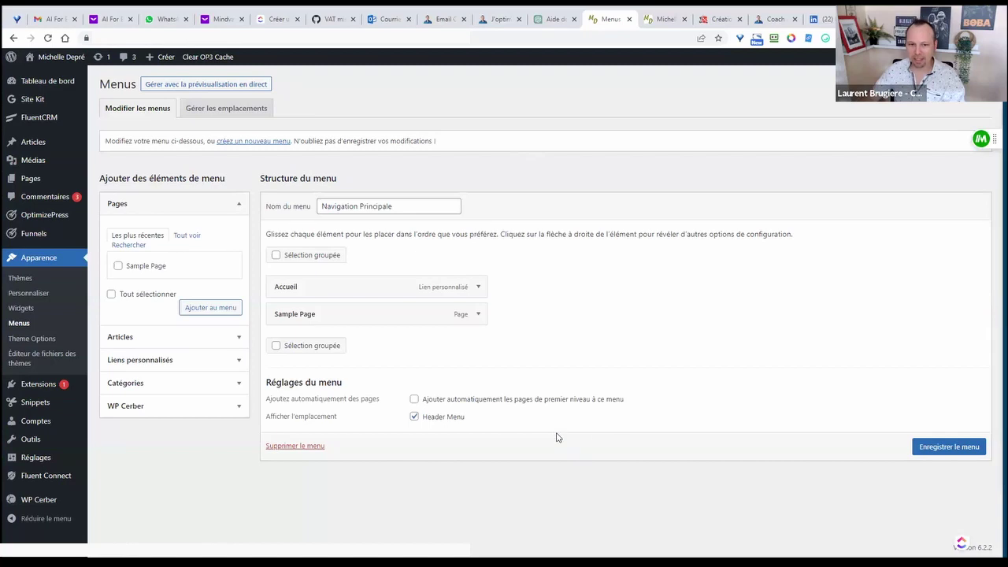
left_click(920, 448)
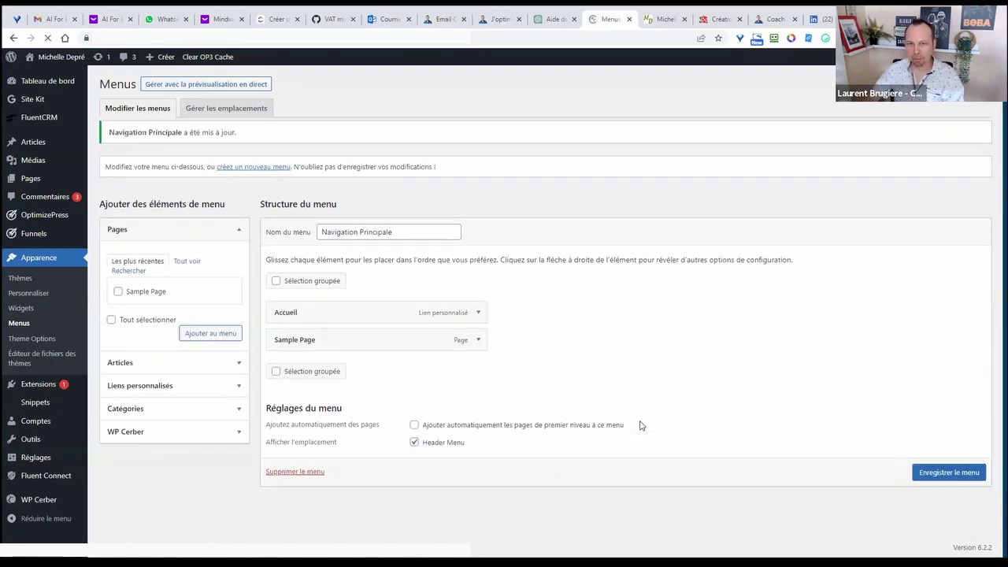
- Reload the site's front page to show the new header menu, and test the search icon three times
left_click(665, 24)
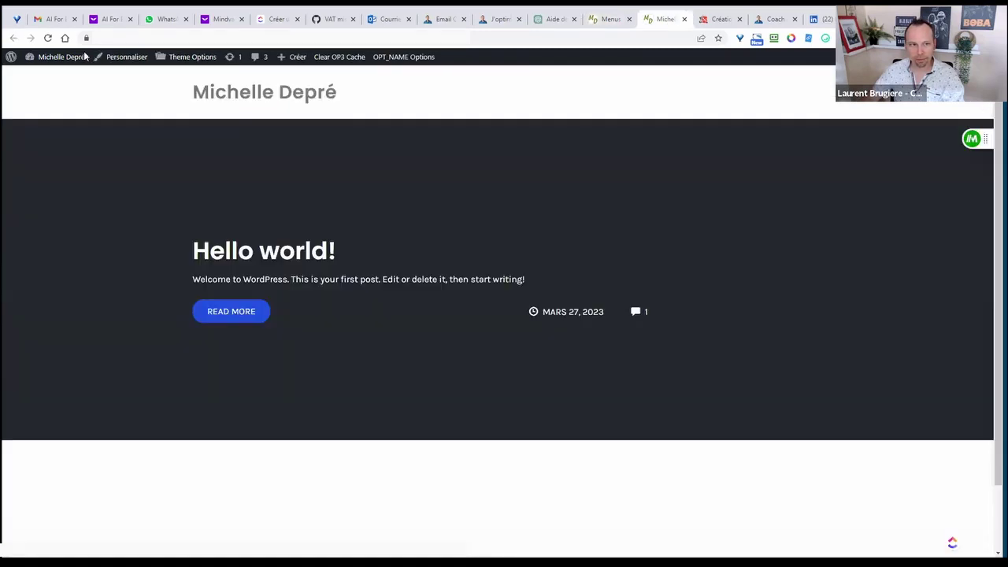
left_click(49, 38)
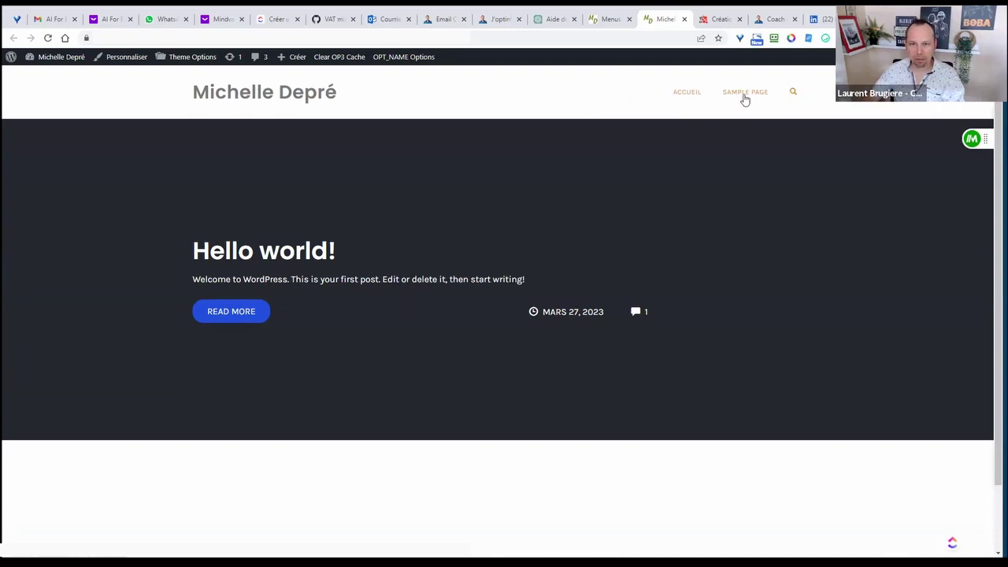
left_click(792, 94)
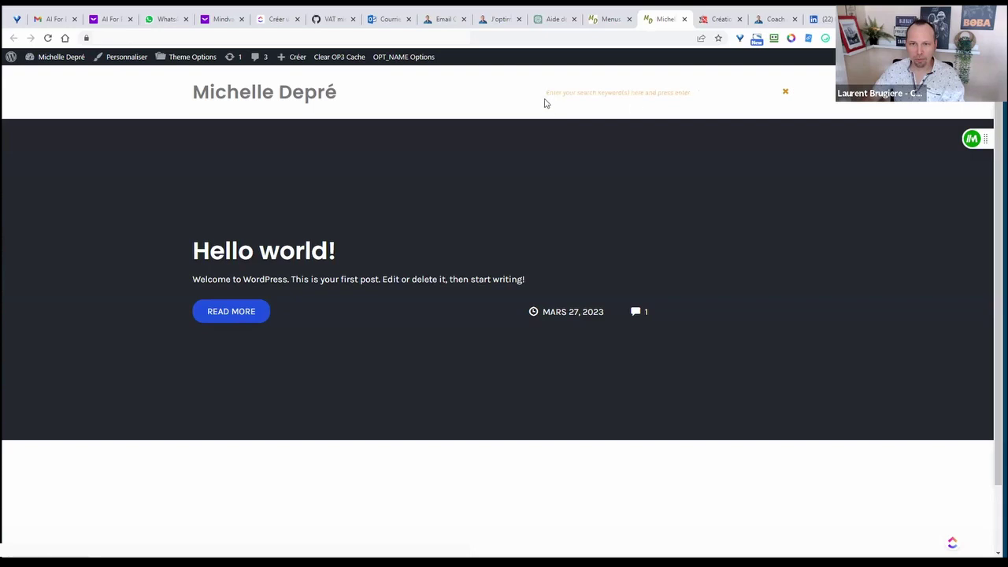
left_click(787, 94)
left_click(794, 95)
left_click(786, 92)
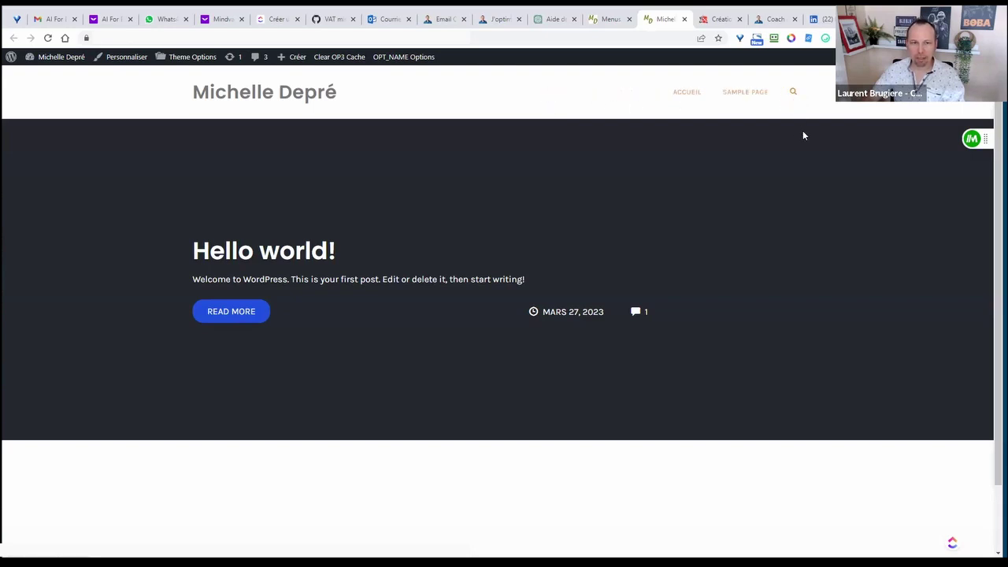
left_click(792, 94)
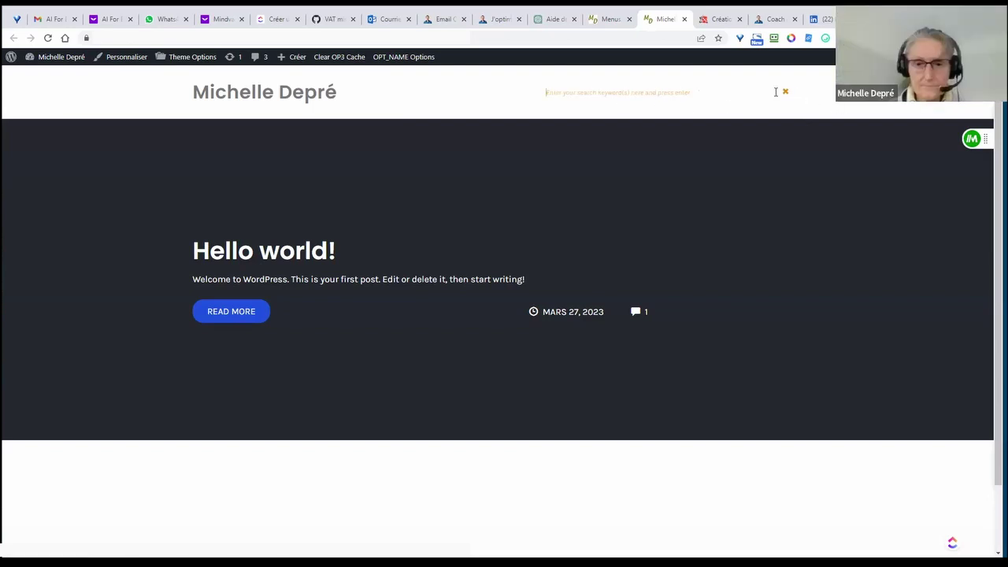
left_click(785, 93)
- Scroll the front page, select the Hello world! heading, and bring up the board-game site
scroll(776, 198, "down", 2)
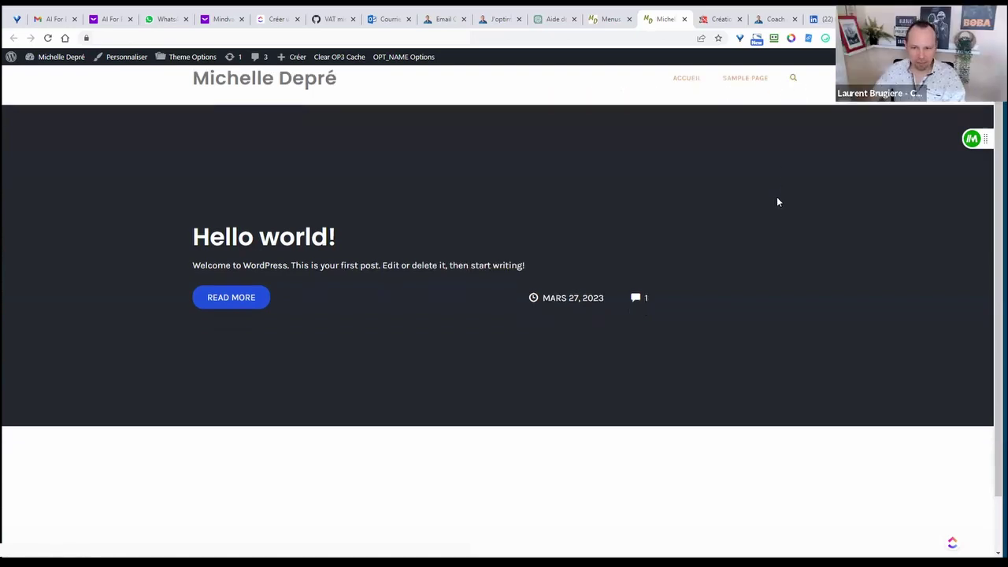
scroll(777, 203, "up", 1)
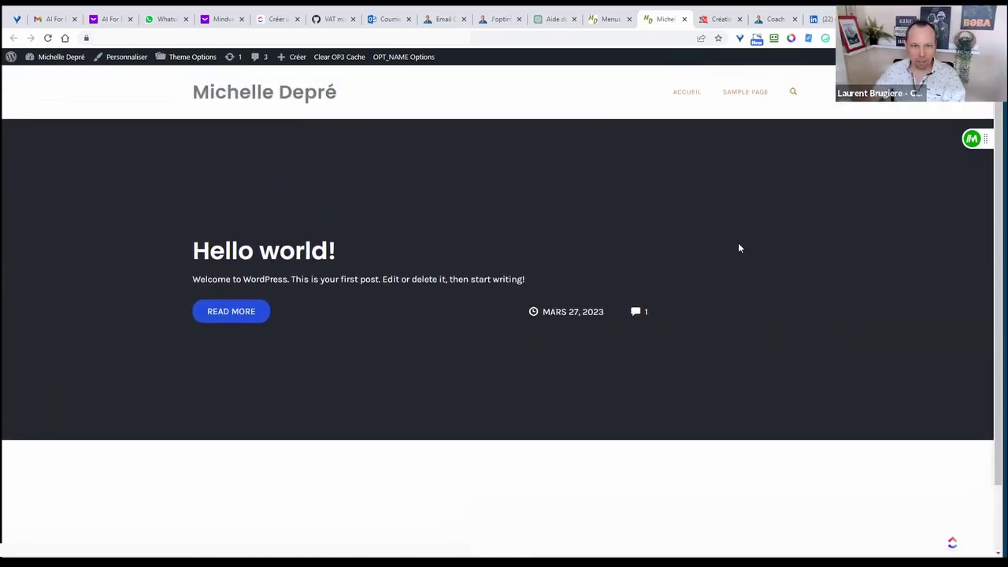
scroll(712, 249, "down", 1)
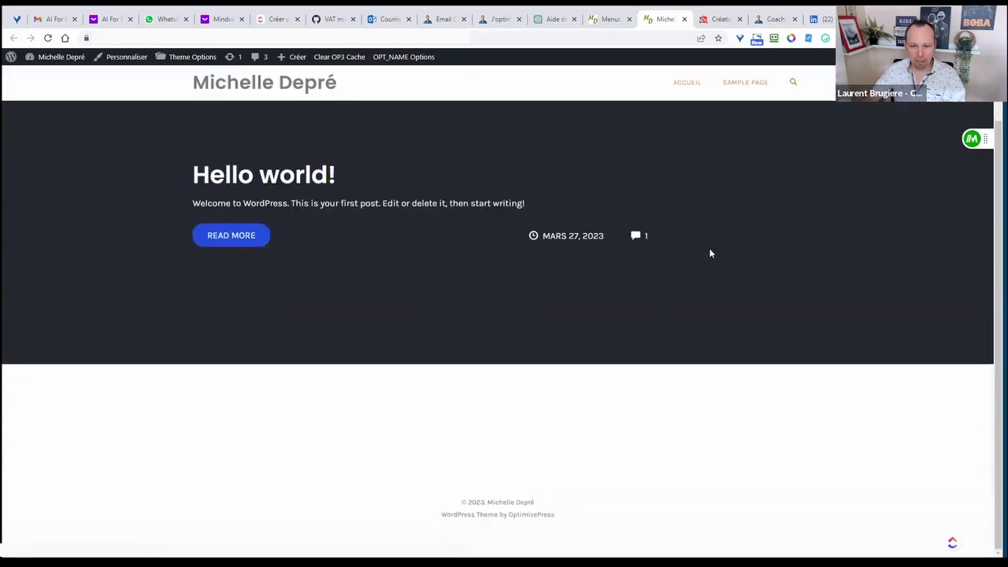
scroll(717, 266, "up", 1)
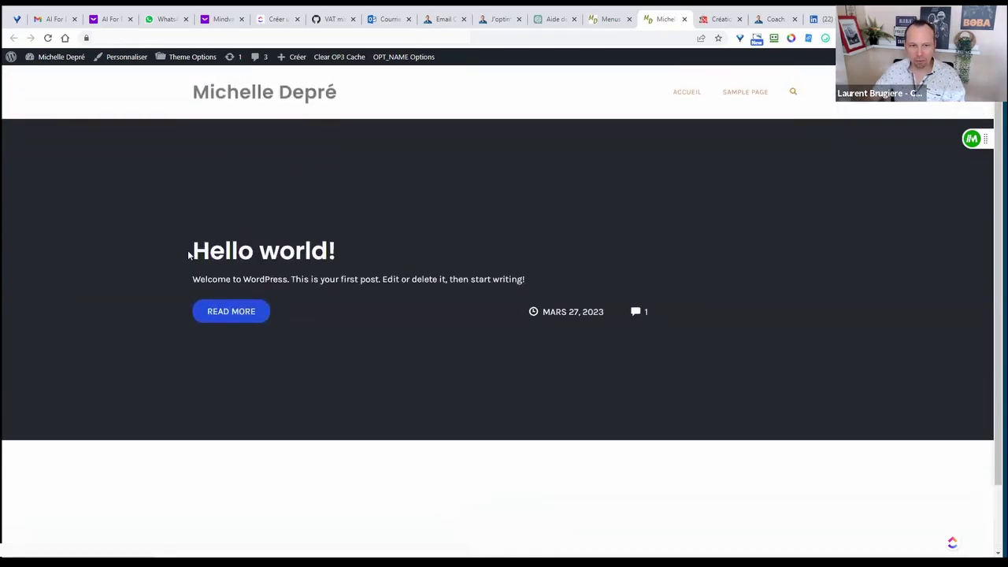
left_click_drag(190, 255, 383, 263)
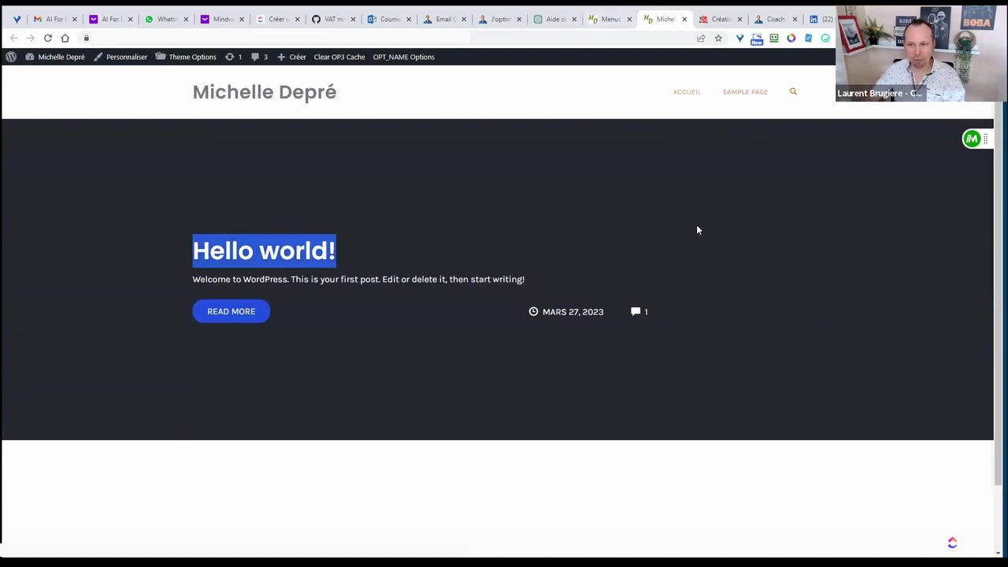
left_click(721, 22)
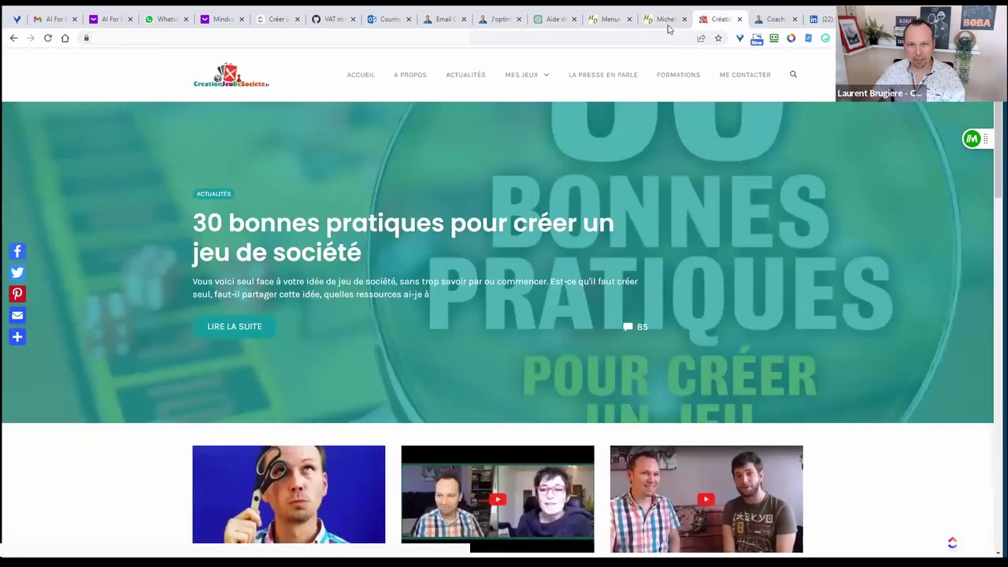
- Compare the Création Jeu de Société header menu with the new site's, then return to Menus admin
left_click(665, 19)
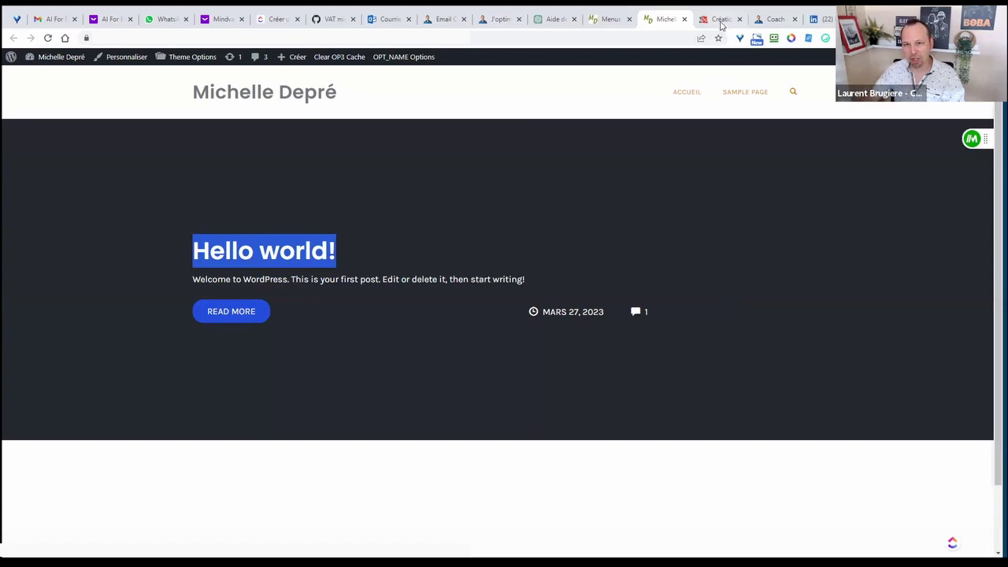
left_click(721, 22)
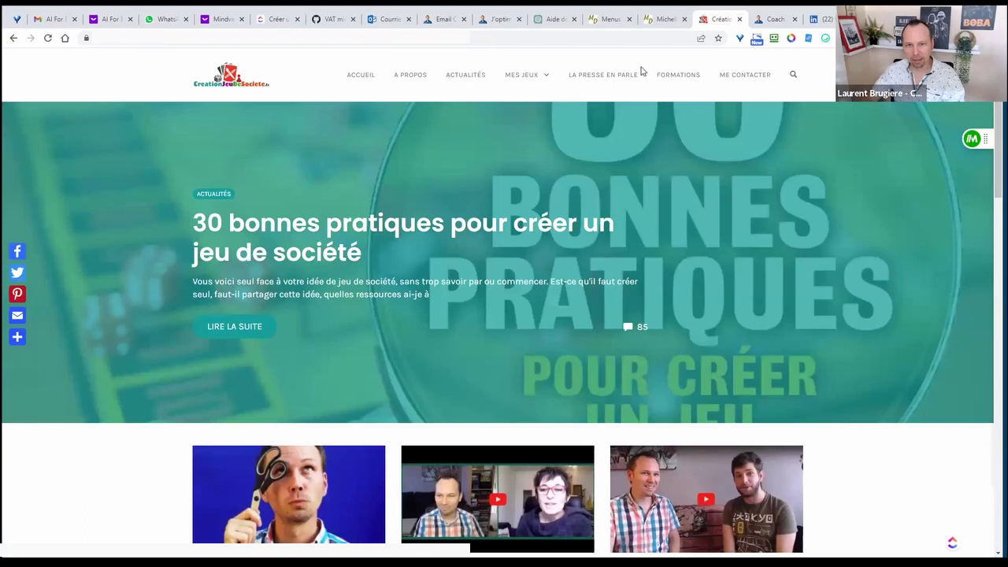
left_click(676, 21)
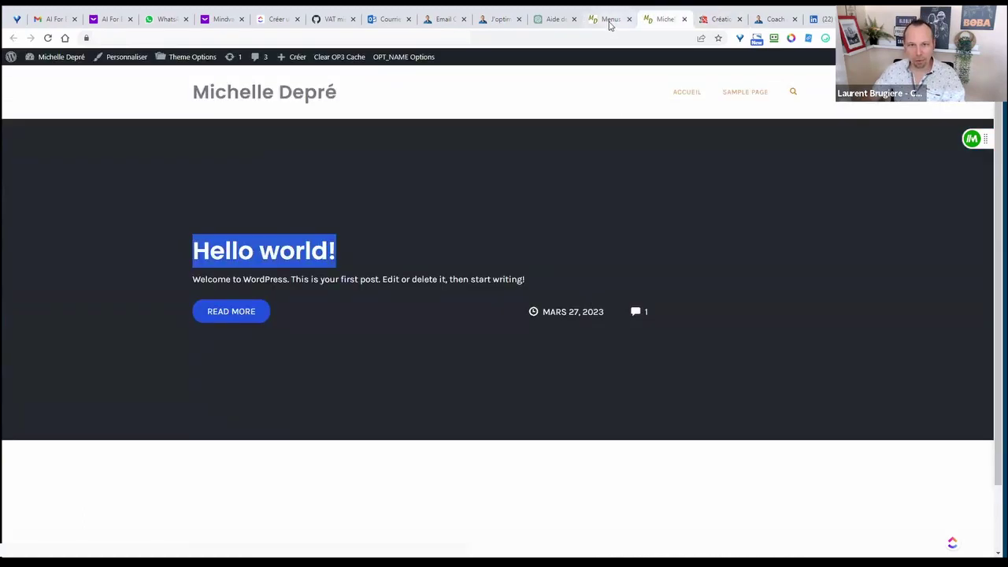
left_click(609, 25)
- Open the Hello world! post, dismiss the welcome guide, and turn off full-screen editing
mouse_move(36, 149)
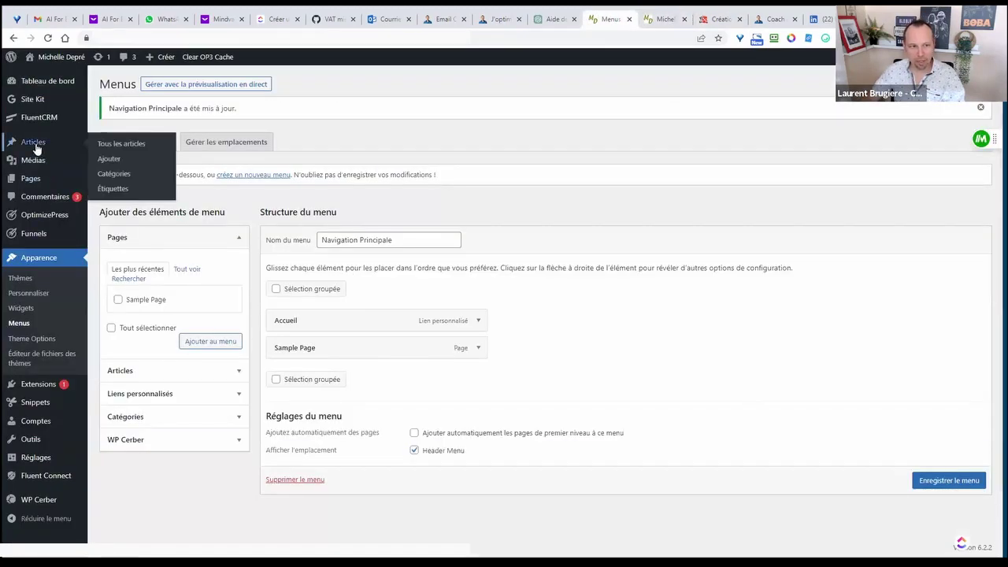
left_click(130, 143)
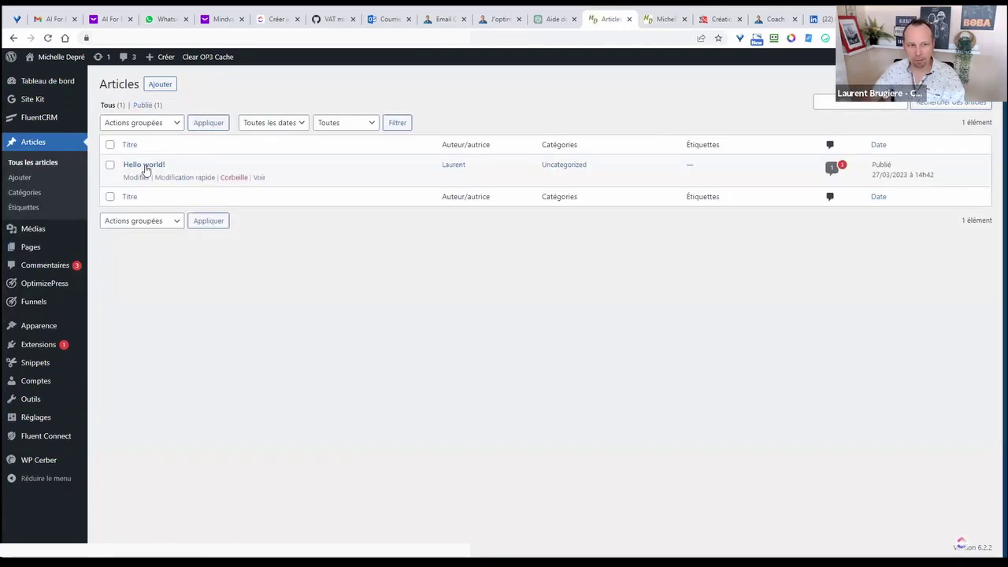
left_click(136, 177)
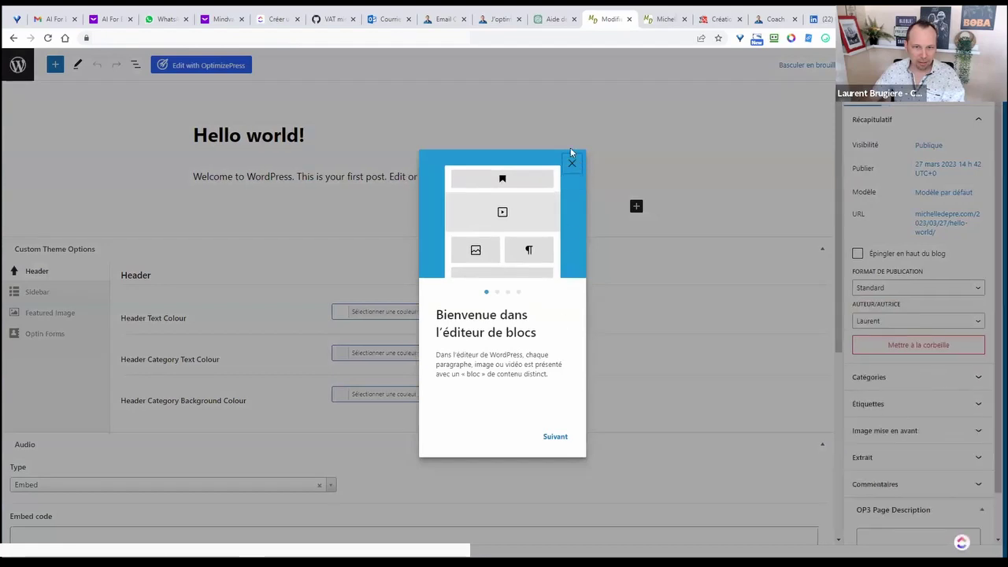
left_click(571, 161)
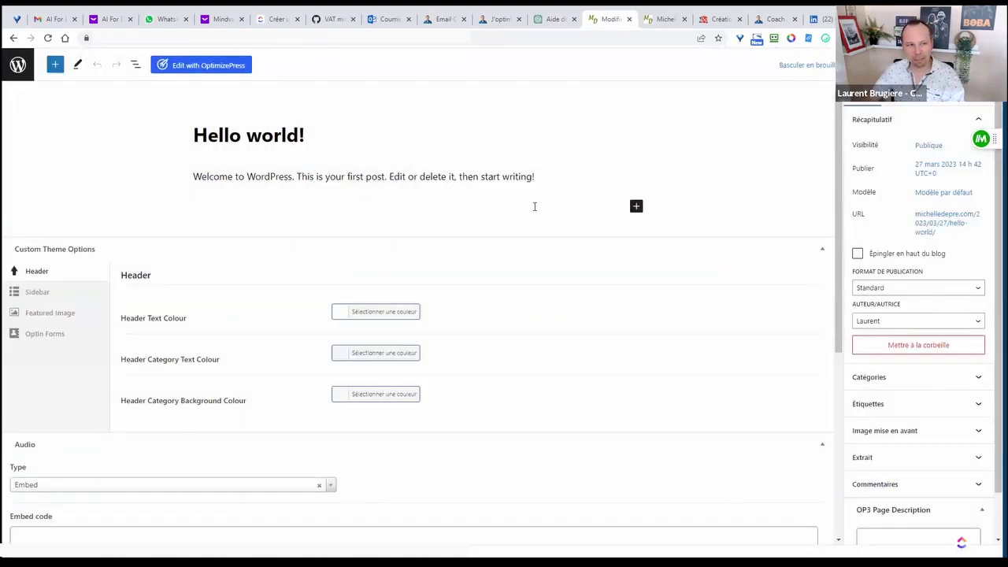
left_click(984, 65)
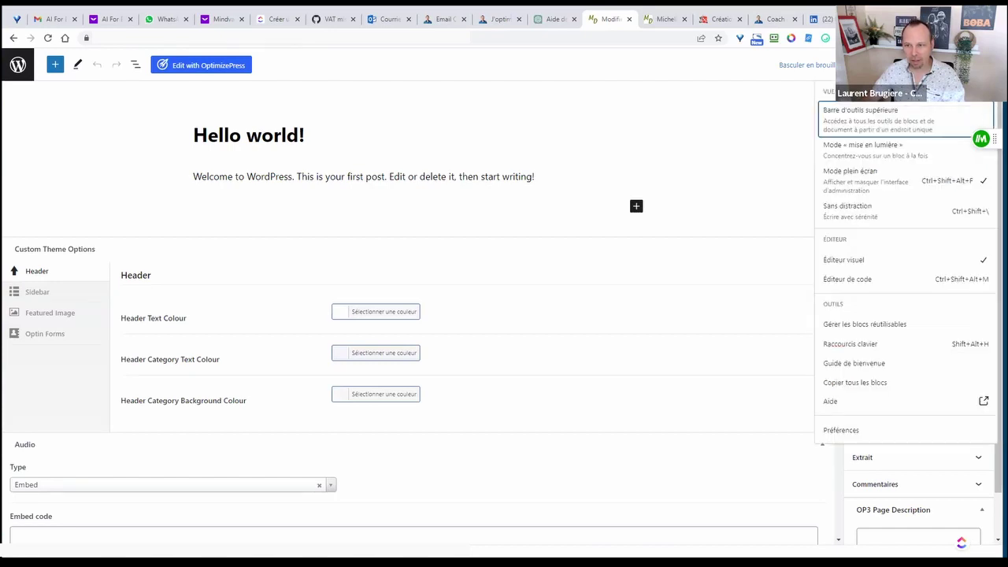
left_click(929, 182)
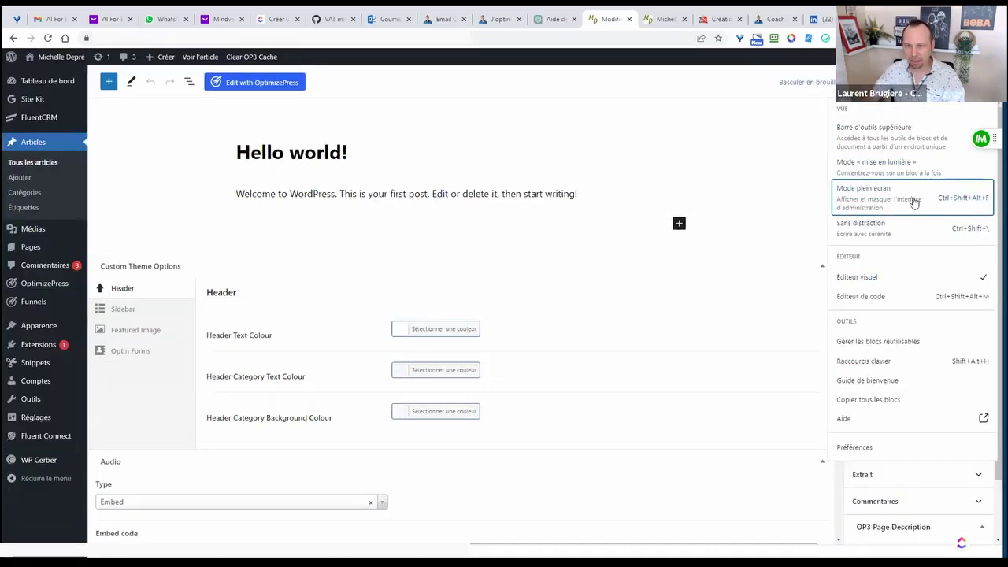
left_click(768, 130)
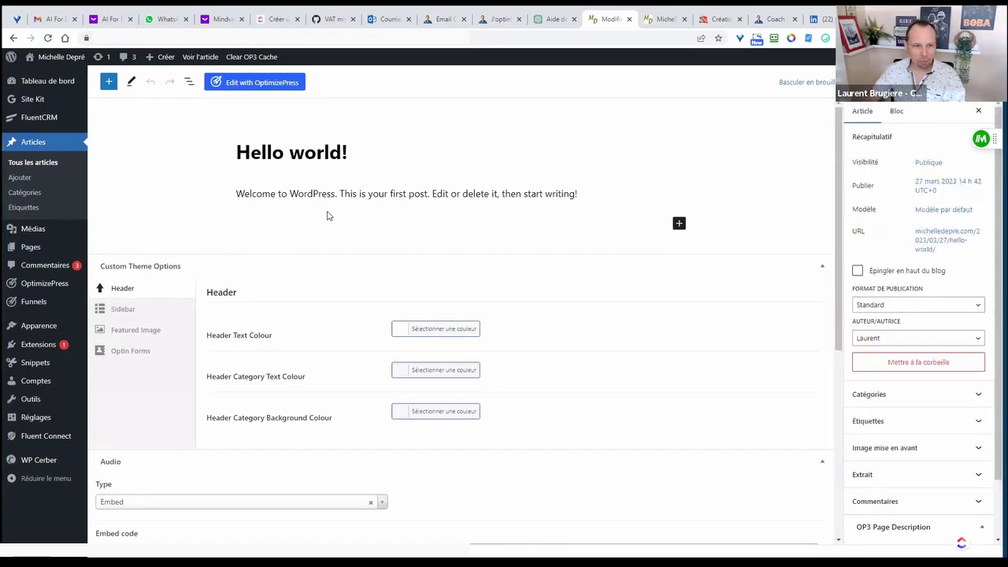
- Move Hello world! to the trash from the posts list and view the front page
left_click(38, 165)
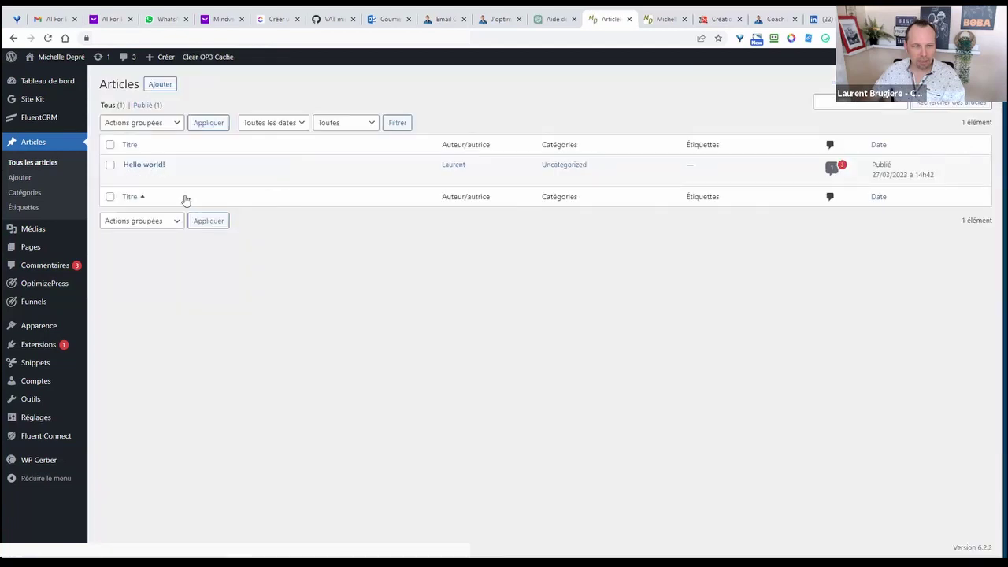
left_click(233, 179)
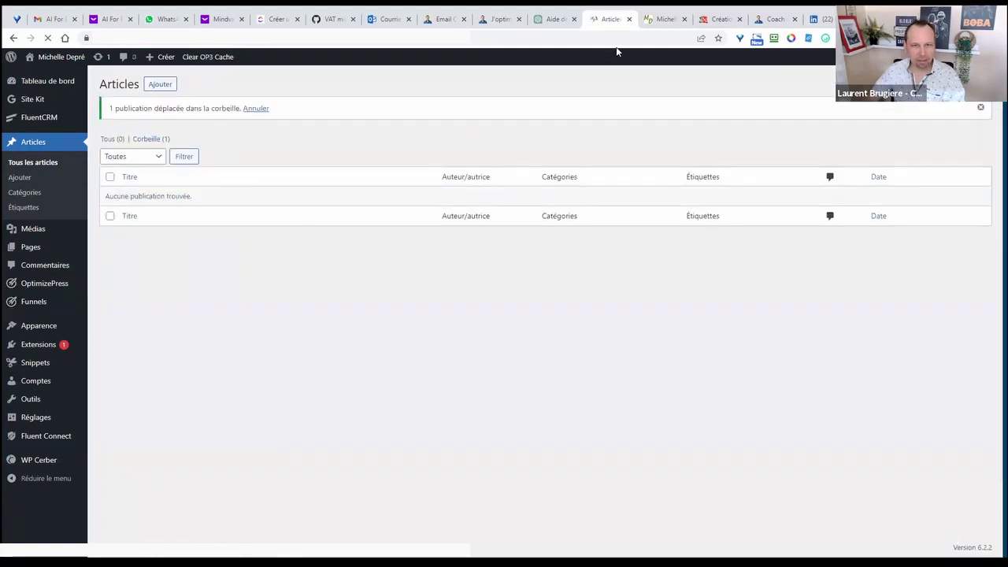
left_click(663, 22)
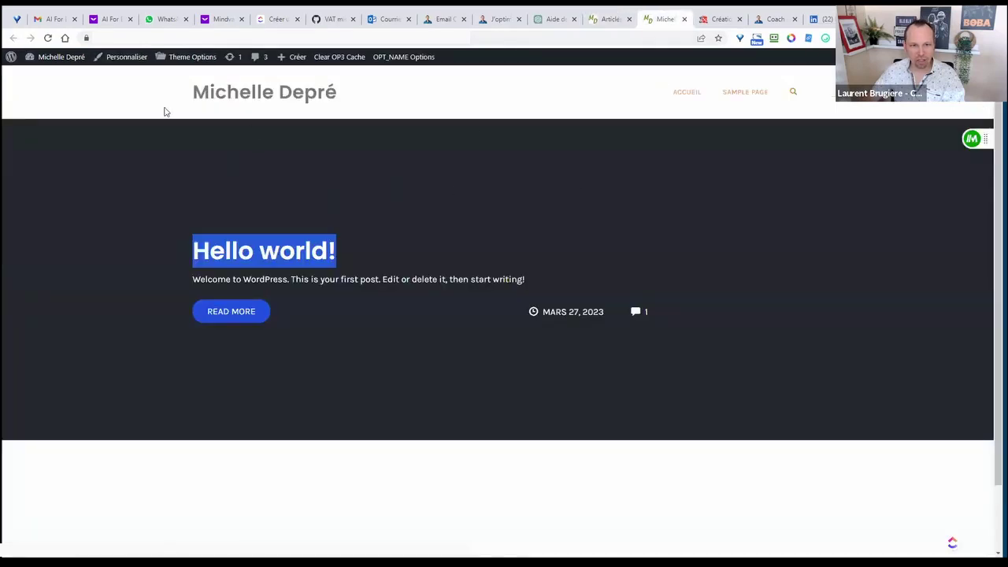
- Reload the front page to confirm Hello world! is gone, then return to the empty Articles list
left_click(48, 38)
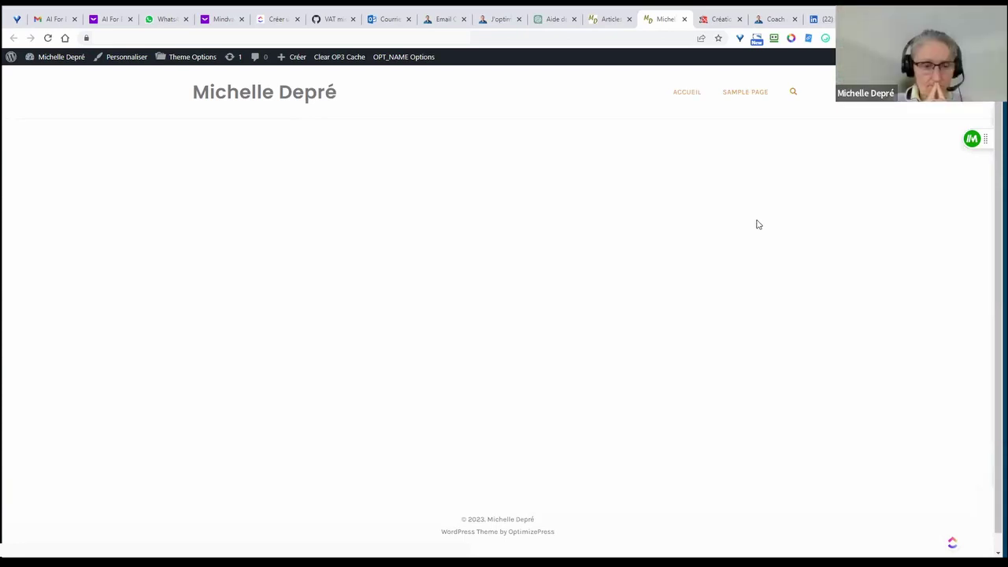
left_click(608, 19)
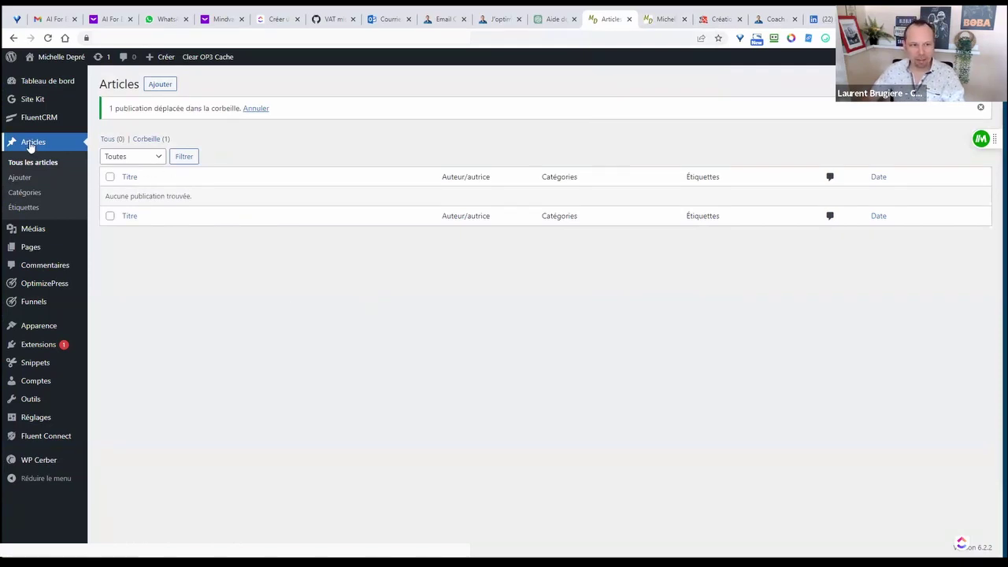
left_click(24, 180)
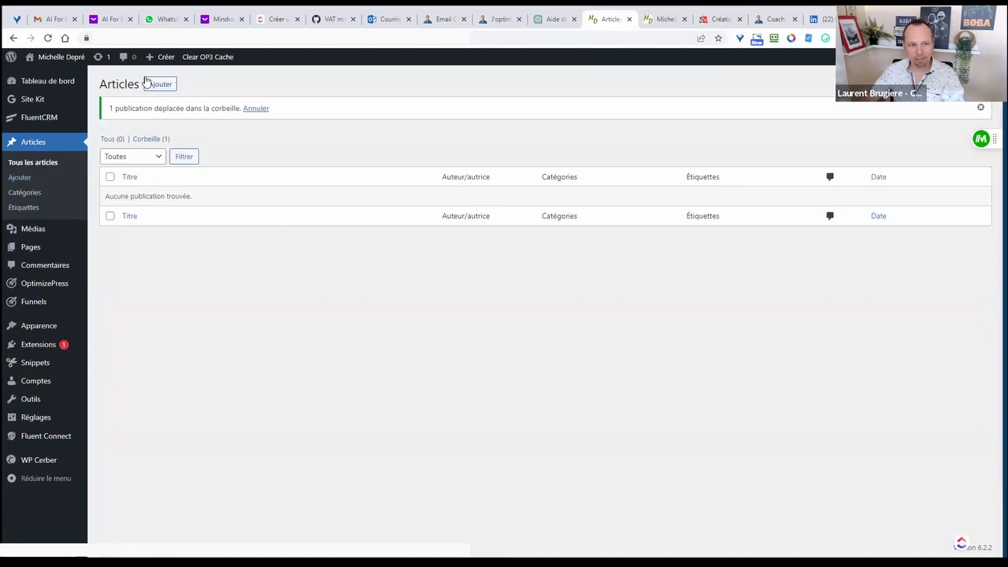
- Add a new post titled 'Plus de confiance en soi grâce à une bonne gestion du stress'
left_click(160, 84)
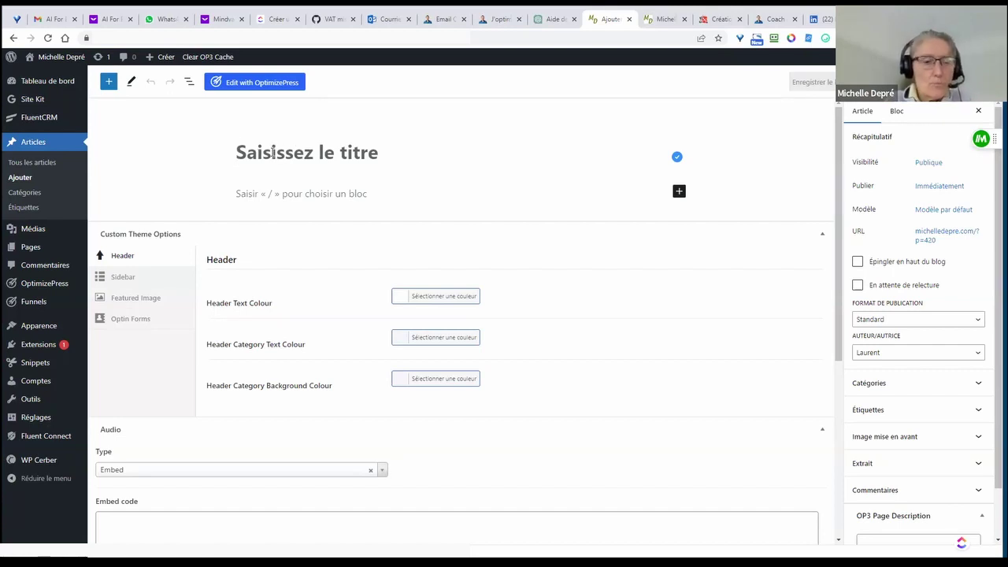
type("Plus ")
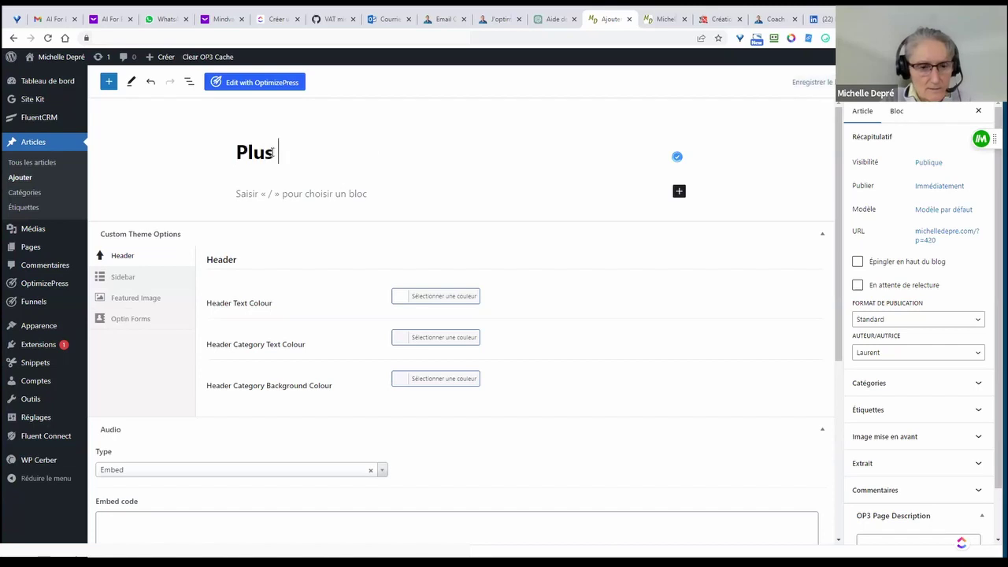
type("de confiance en so")
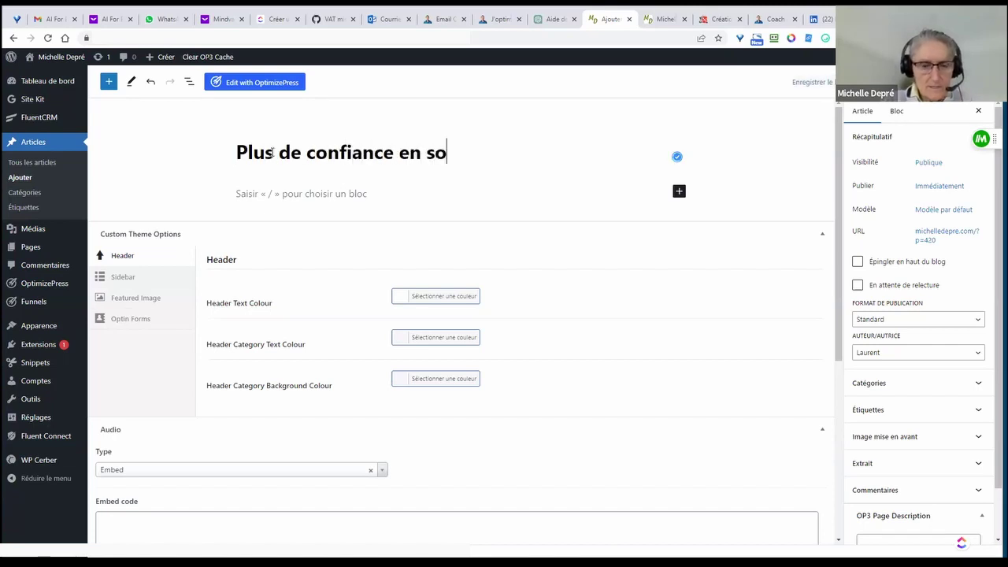
type("i grâce")
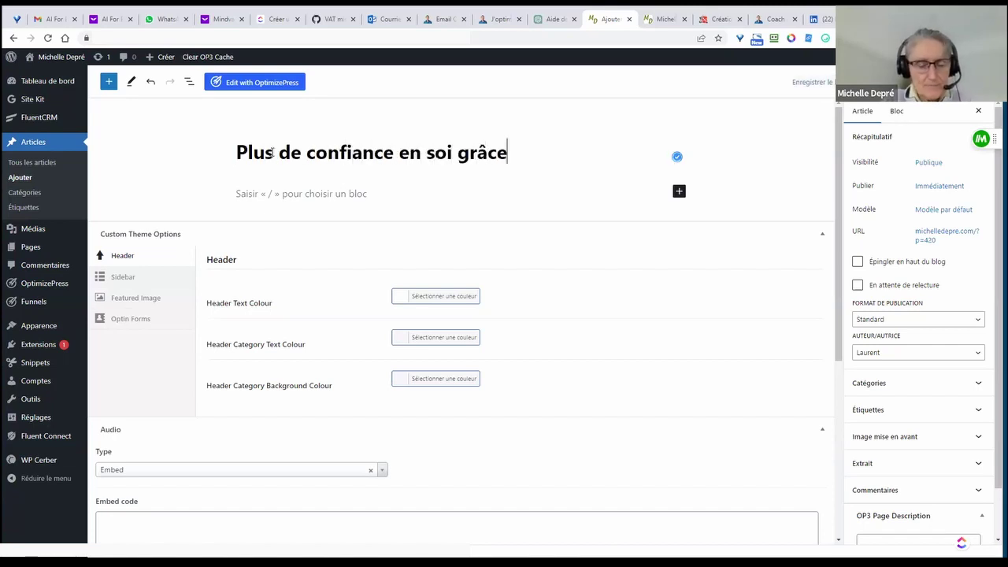
type(" à une bonn")
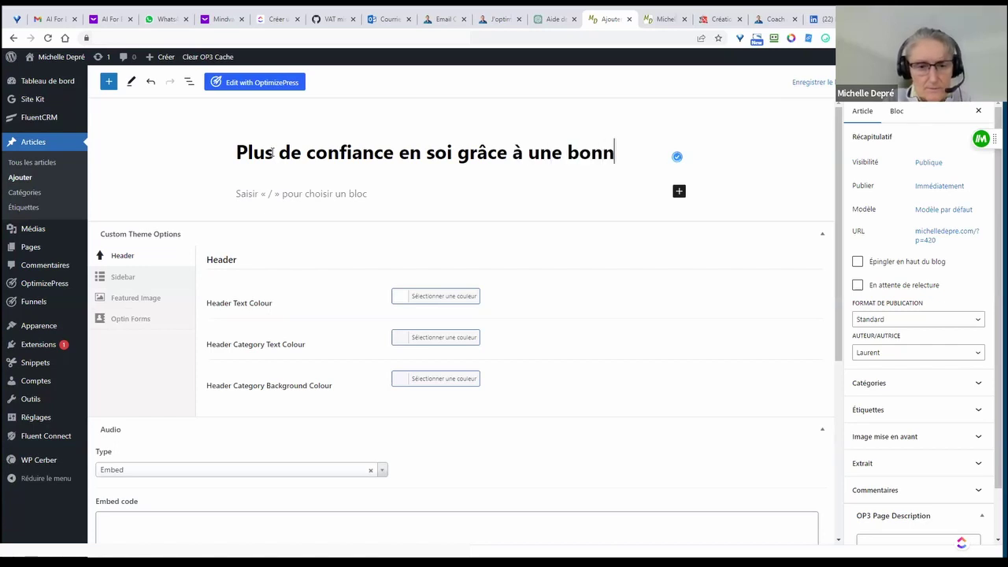
type("e gestion du stress")
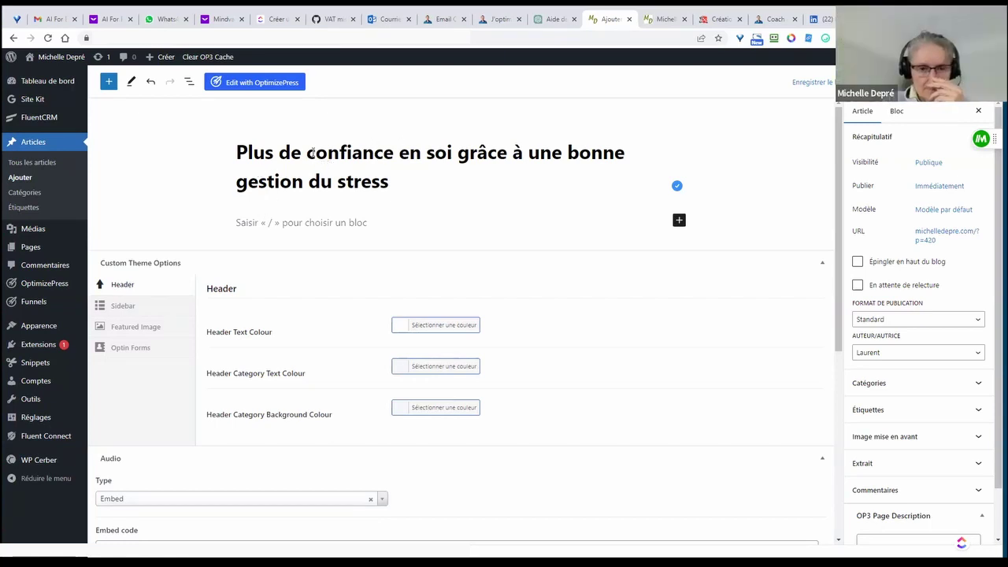
left_click_drag(307, 152, 452, 152)
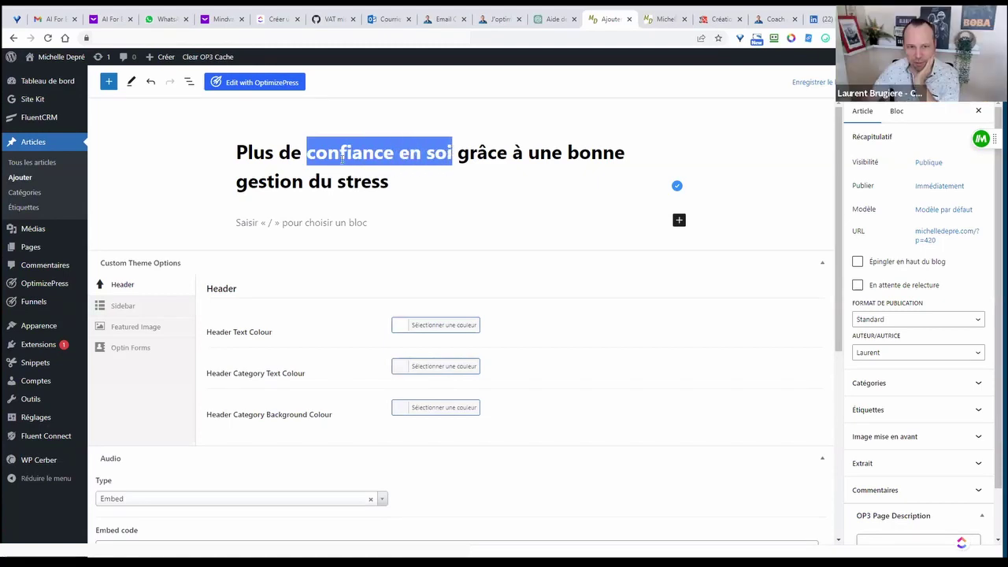
left_click_drag(236, 185, 392, 182)
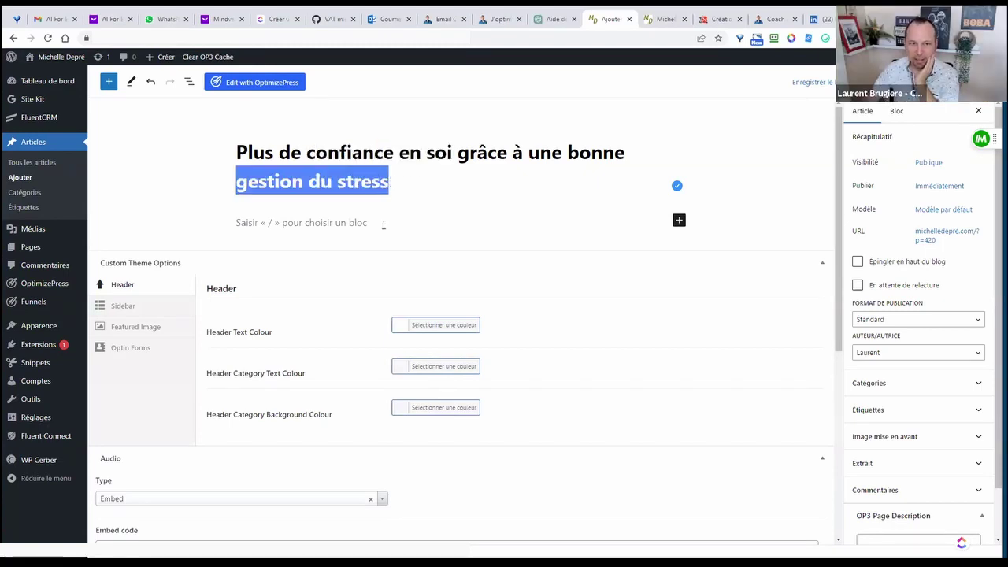
- Type and delete test text in the first paragraph, then open the block inserter
left_click(385, 219)
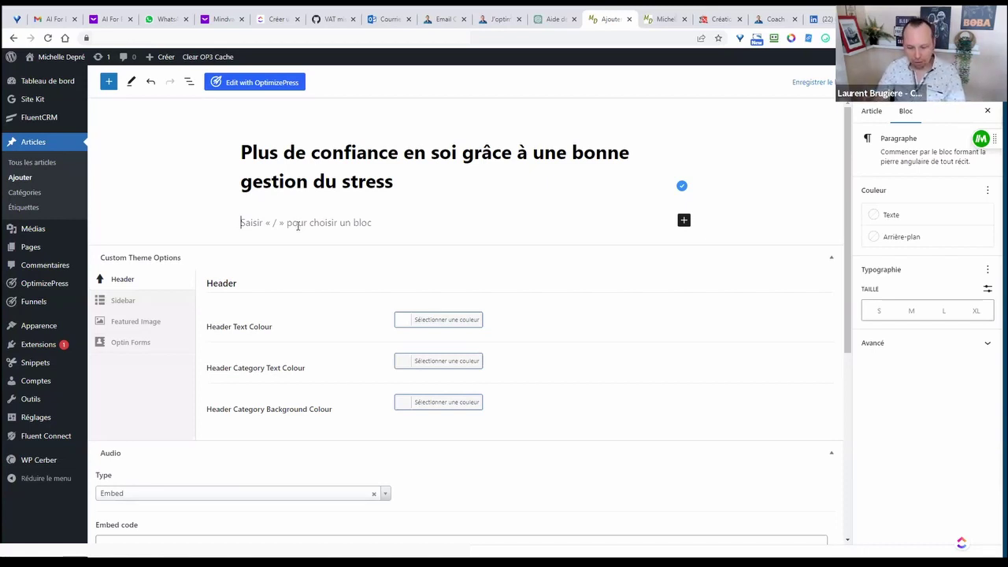
type("dlfkgsdfl gmsdfgm")
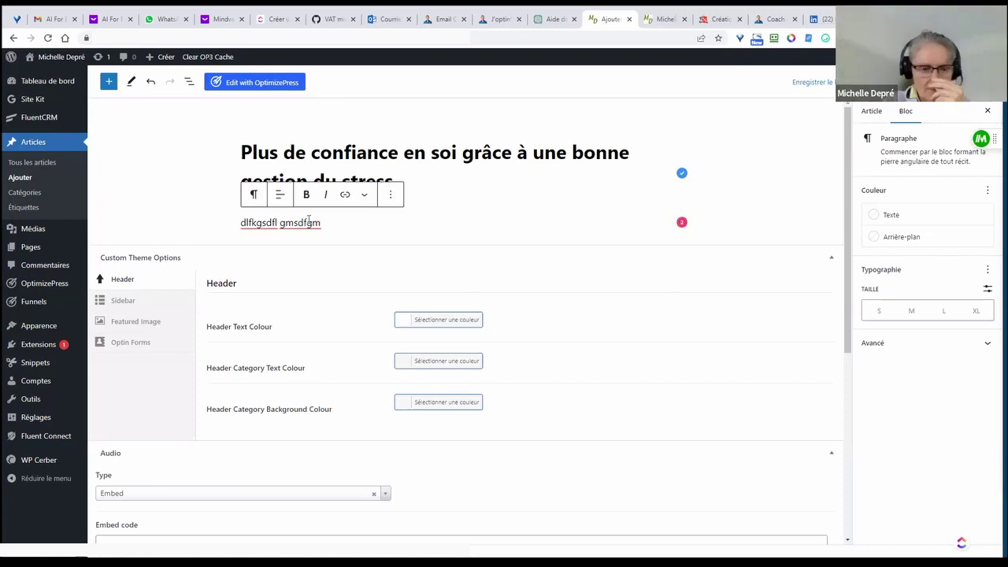
left_click_drag(330, 225, 234, 225)
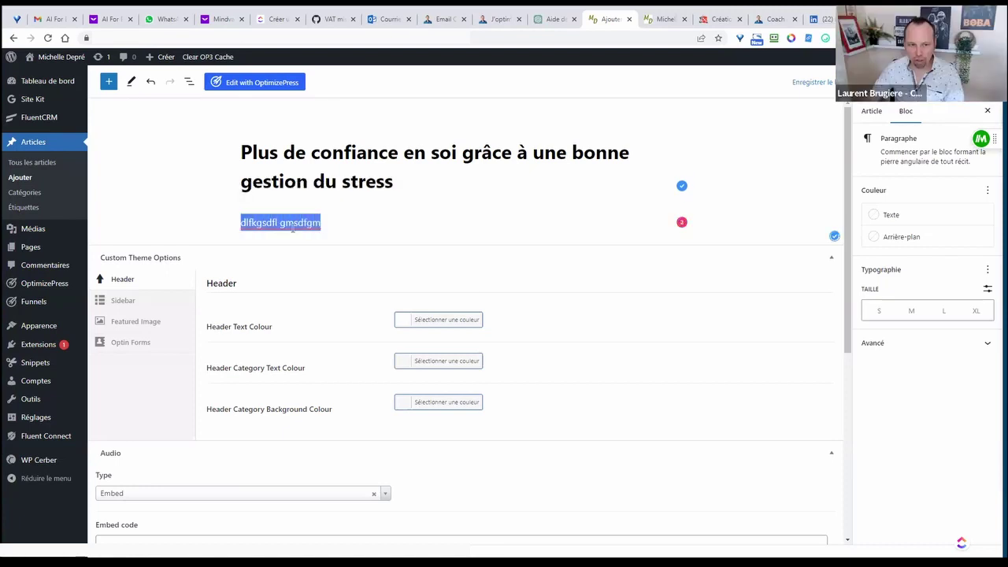
key("BackSpace")
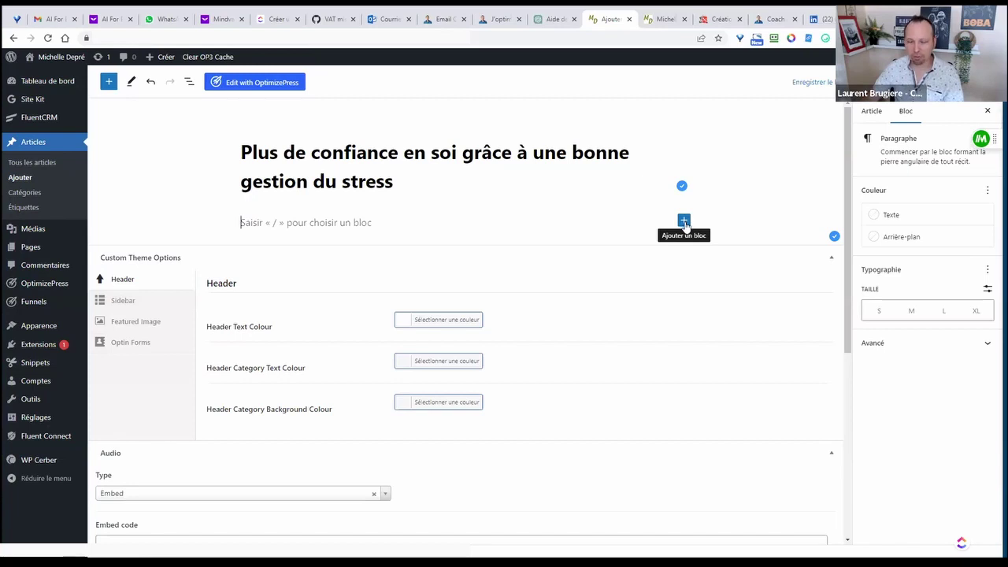
left_click(684, 221)
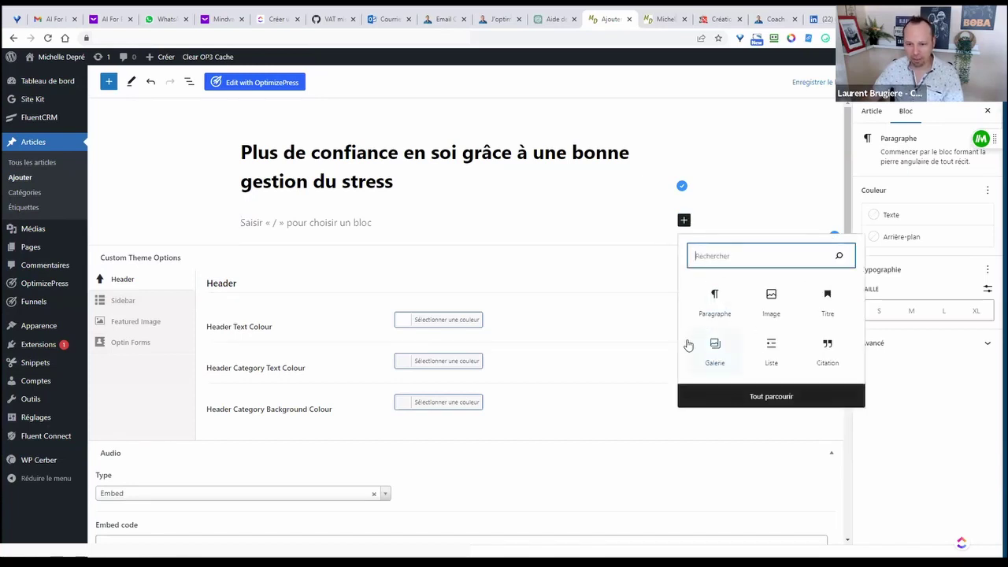
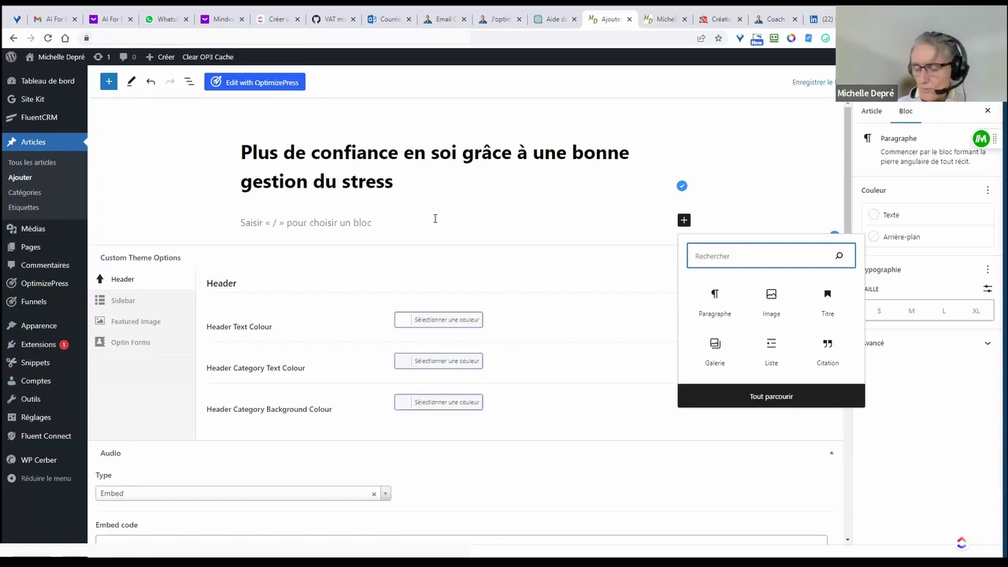
- Write 'ecris mon titre ici' in the first paragraph under the title, then select 'titre ici'
left_click(413, 220)
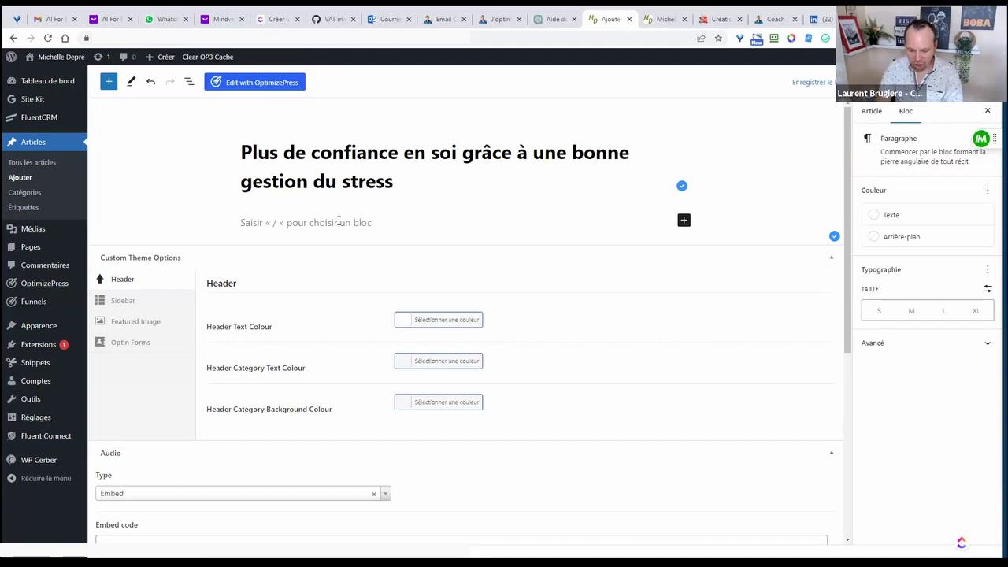
type("ecris mon tit")
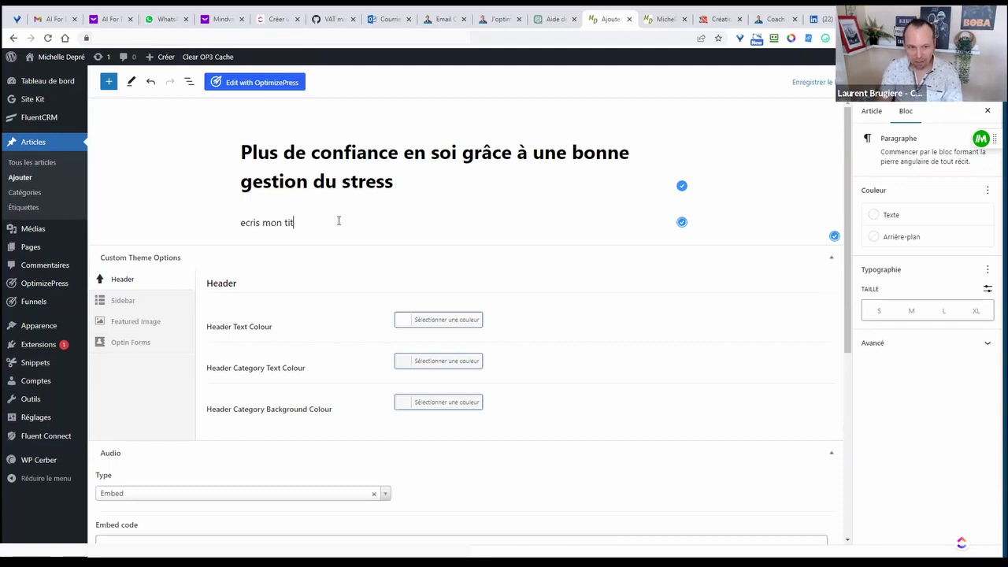
type("re con")
key("BackSpace")
key("BackSpace")
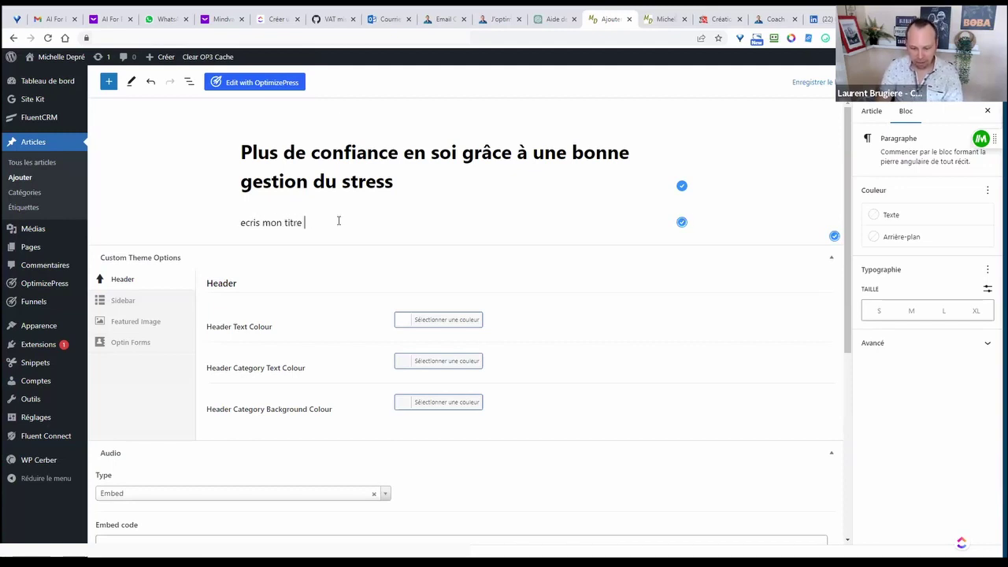
type("ici")
left_click_drag(339, 222, 233, 228)
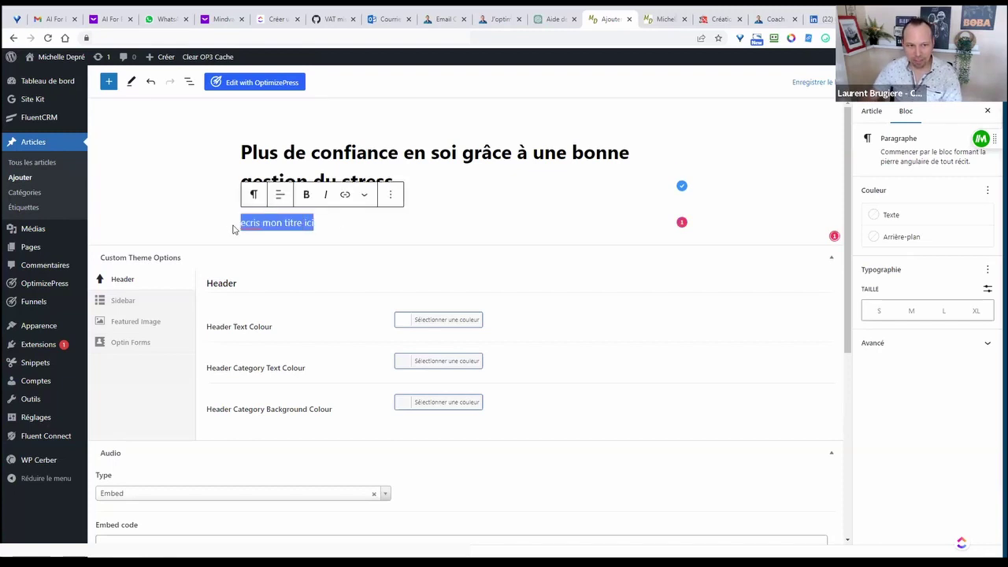
left_click(330, 219)
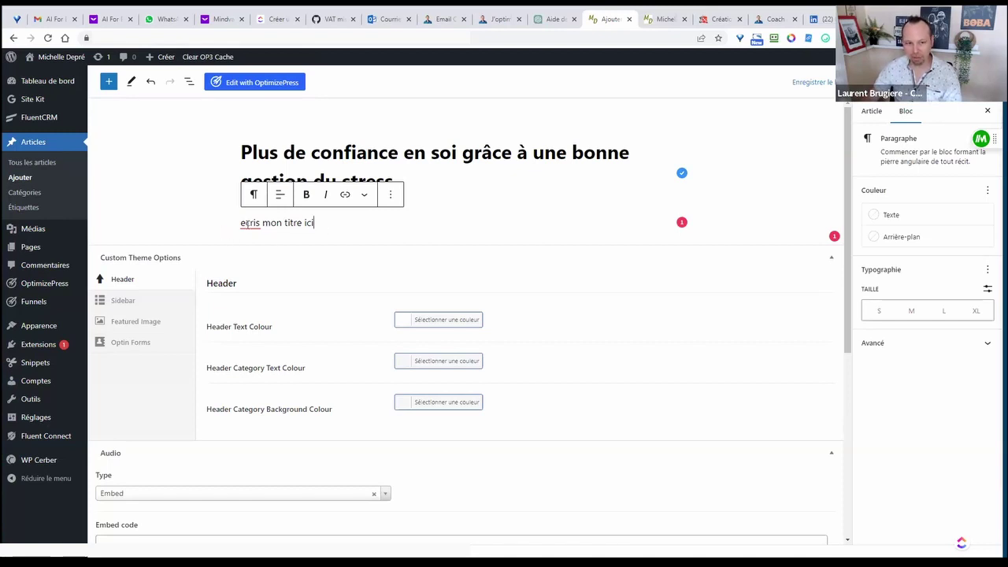
left_click_drag(314, 223, 282, 223)
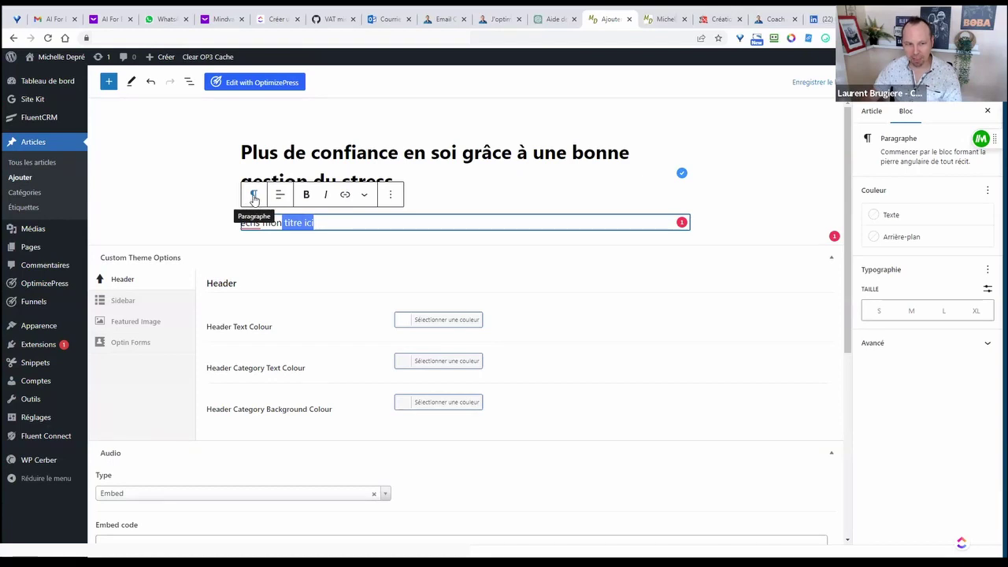
- Convert 'ecris mon titre ici' into an H2 heading and add an empty block below it
left_click(254, 197)
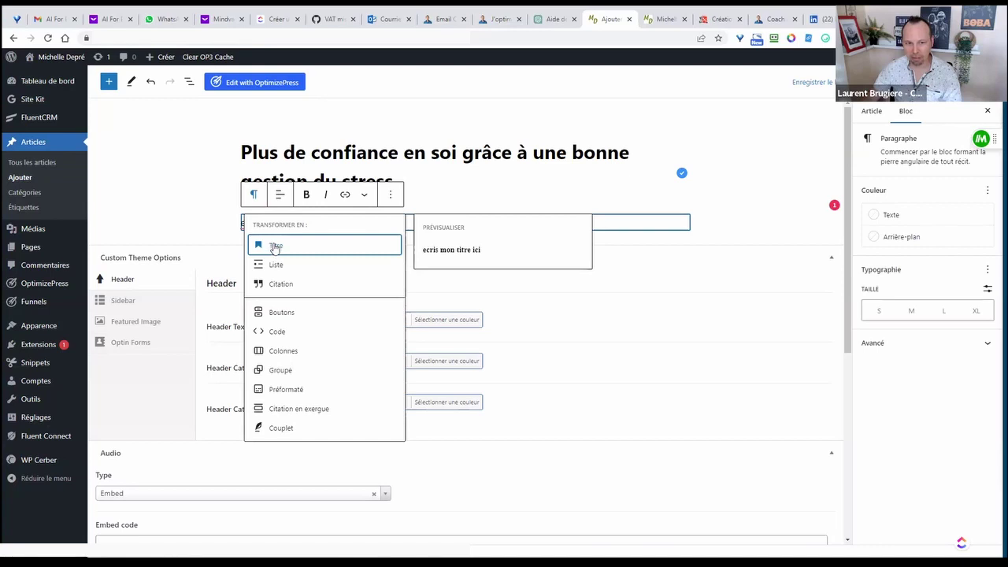
left_click(275, 246)
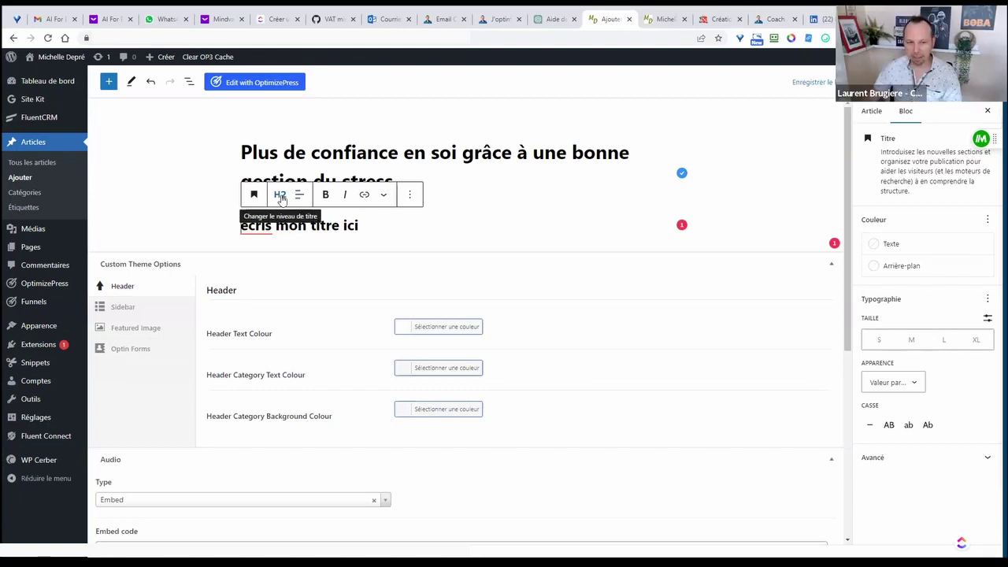
left_click(281, 197)
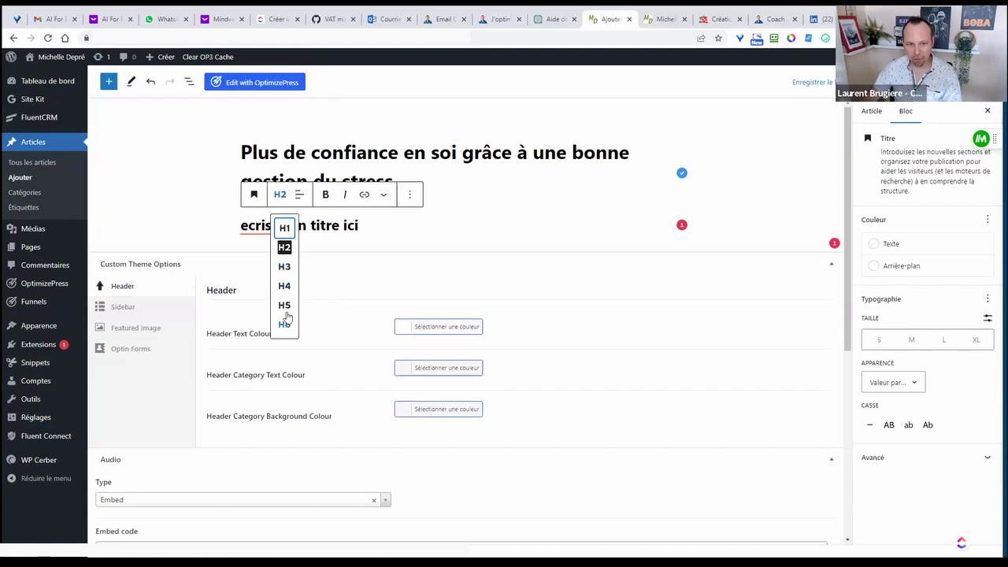
left_click(366, 228)
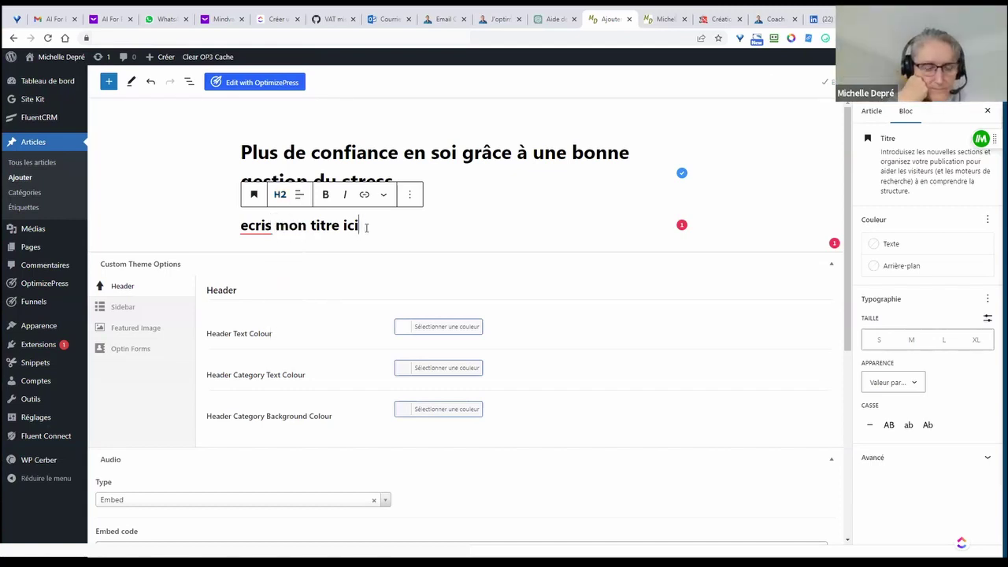
key("Return")
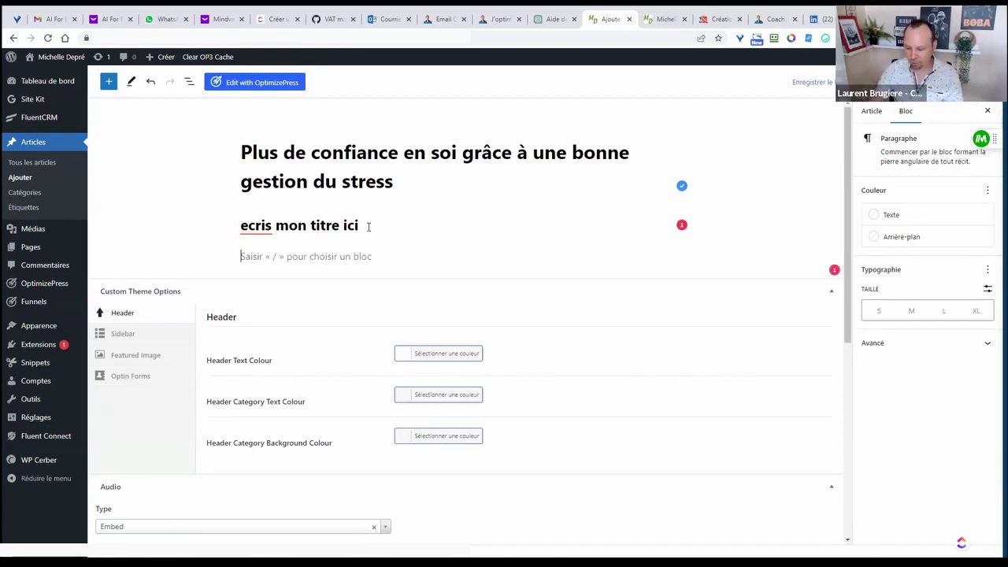
- Add the heading 'ecris ton second titre' and write 'ton paragraphe.' under the first heading
type("/")
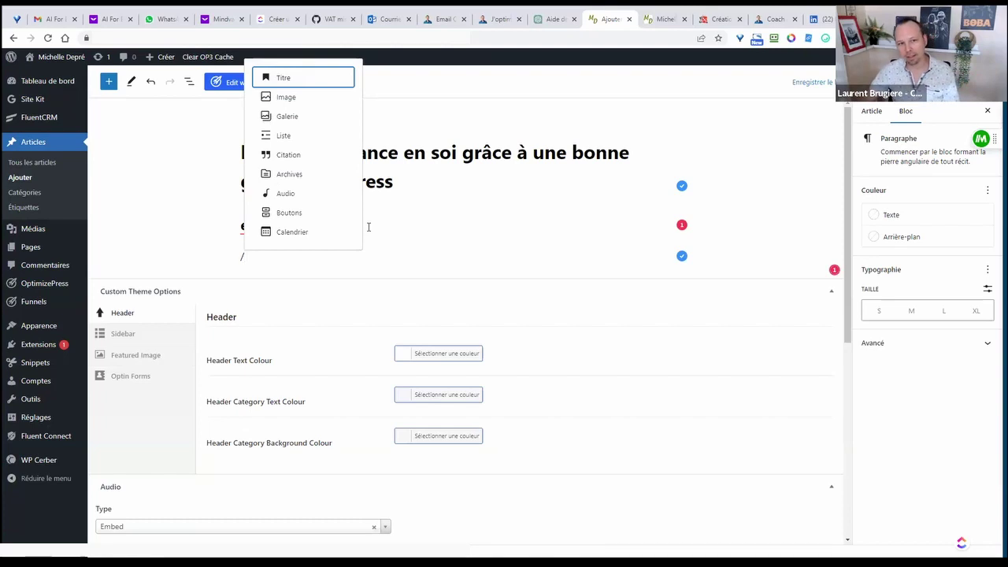
left_click(281, 77)
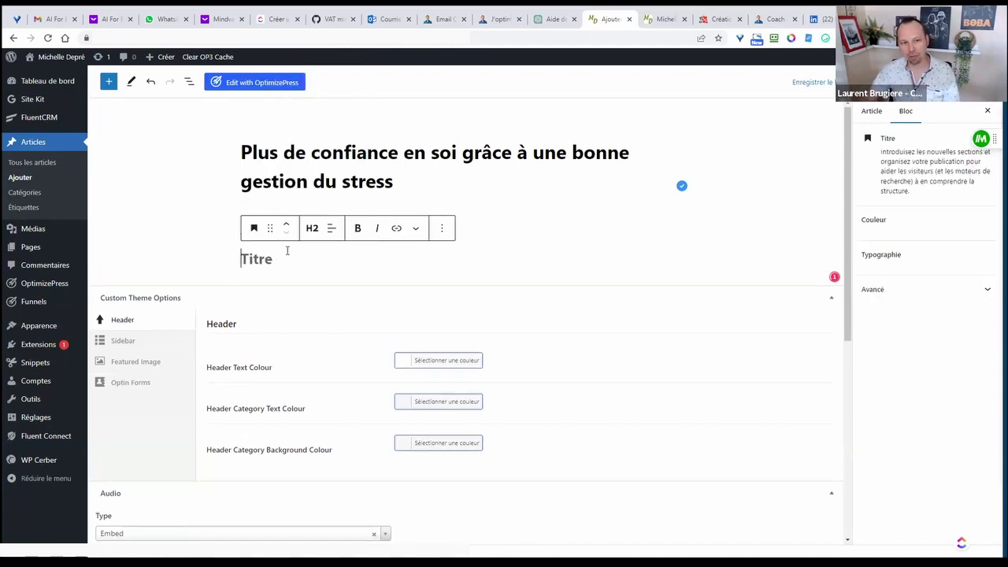
type("ecris t")
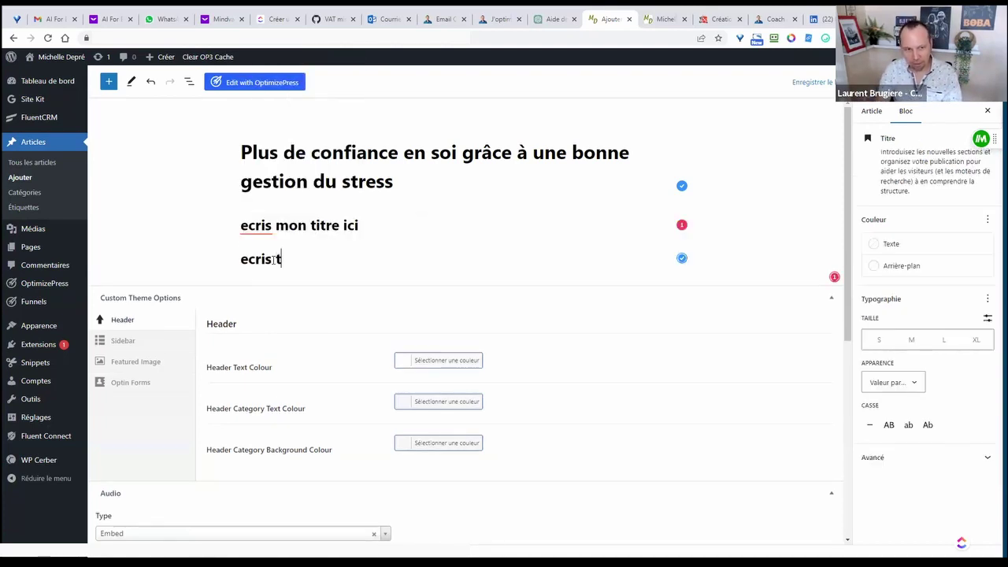
type("on second titre")
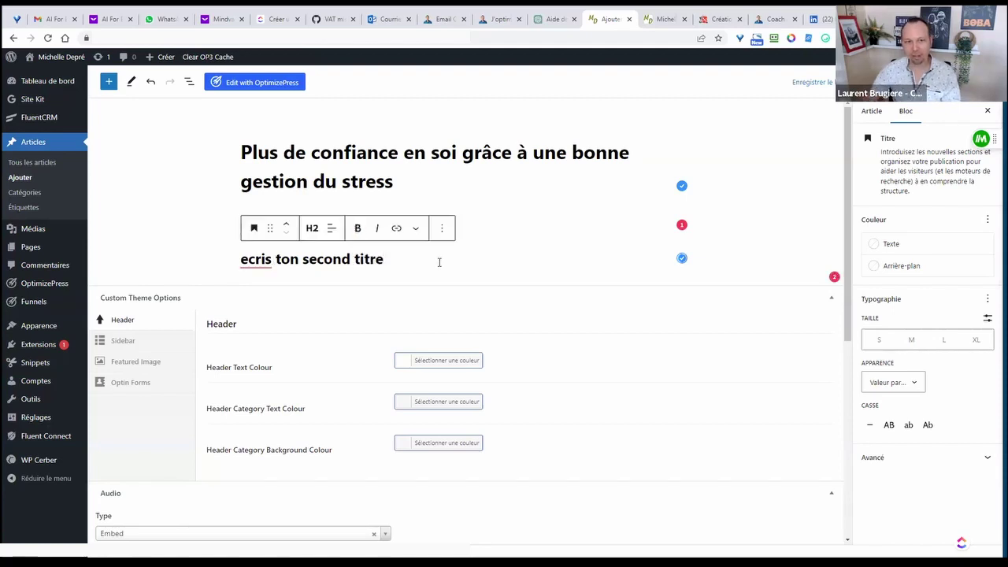
left_click(552, 231)
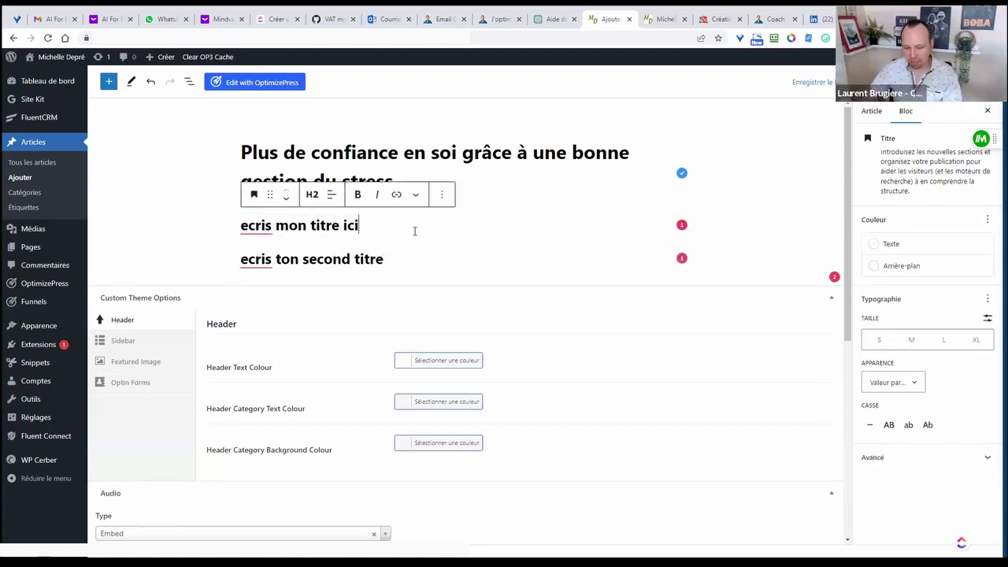
key("Return")
type("ton parag")
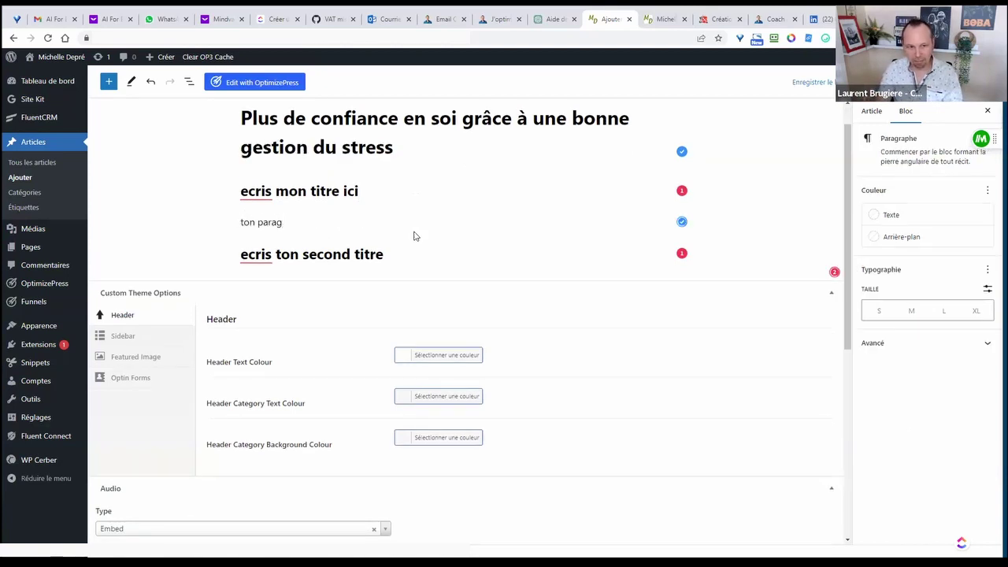
type("rra")
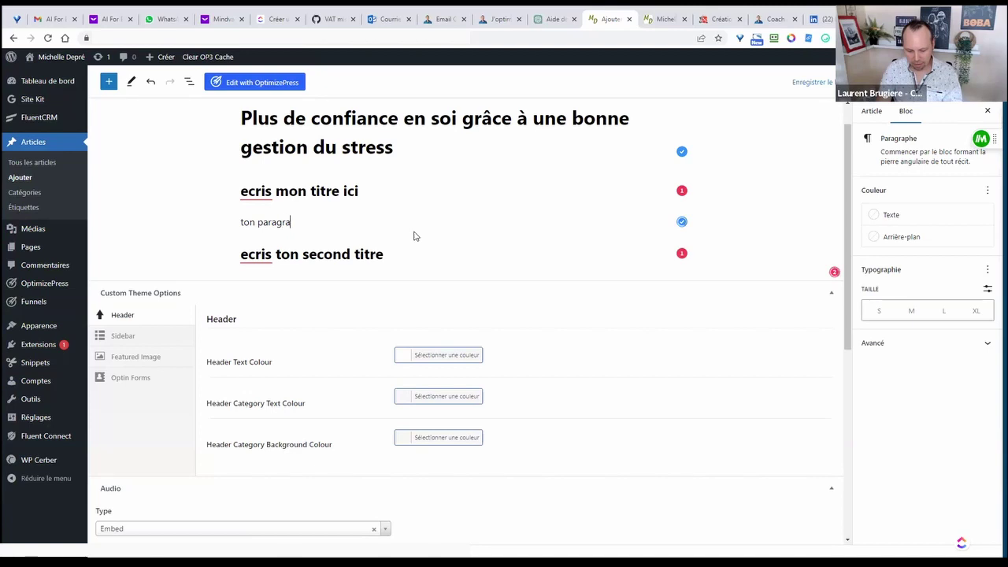
type("phe...")
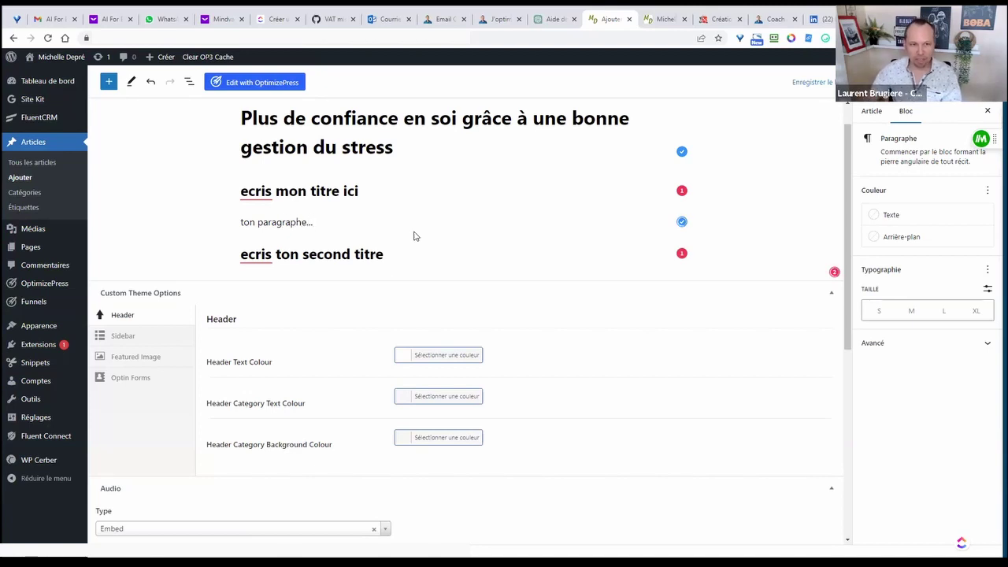
- Write 'second paragraphe' under the second heading and start a new block after it
left_click(389, 254)
key("Return")
type("s")
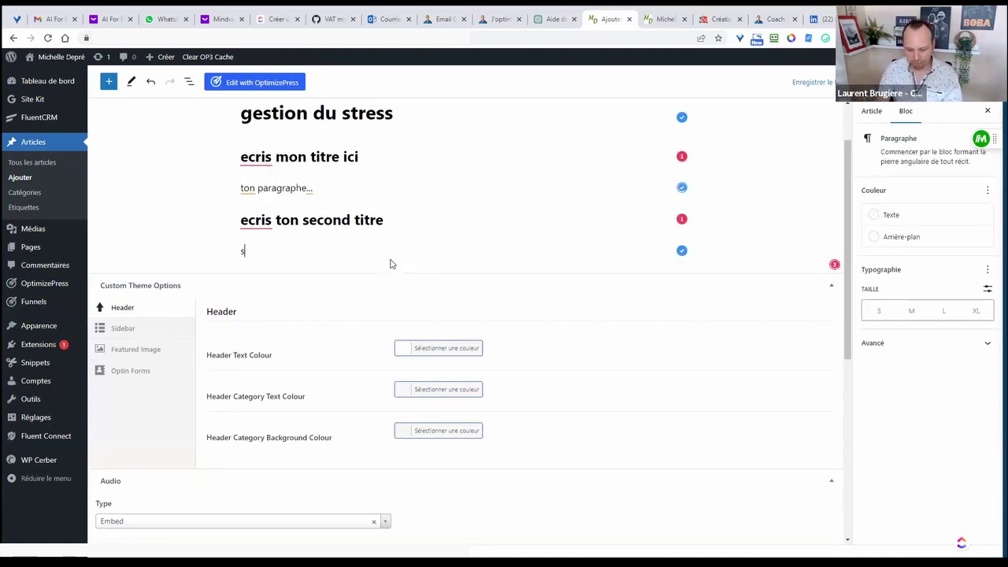
type("econd para")
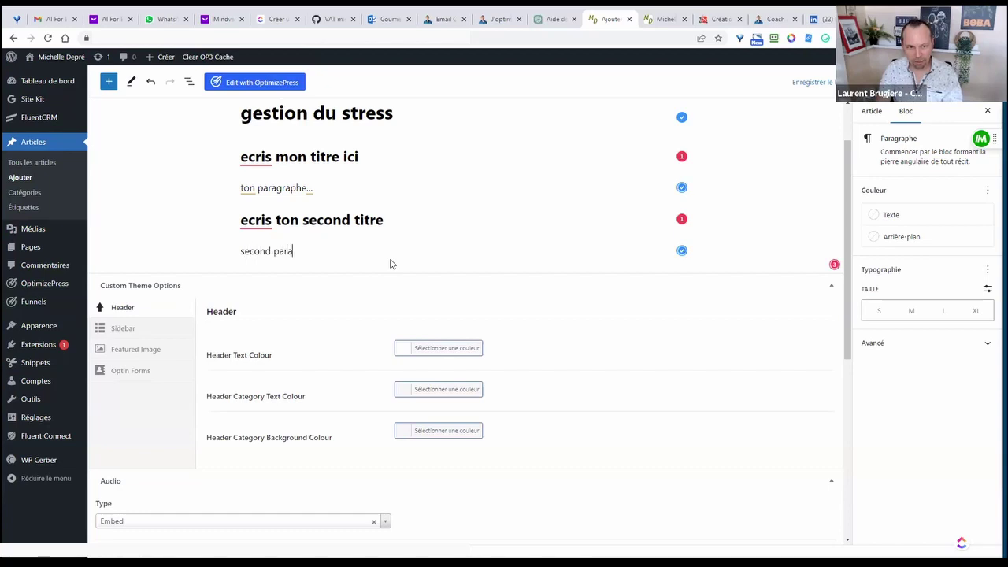
type("graphe")
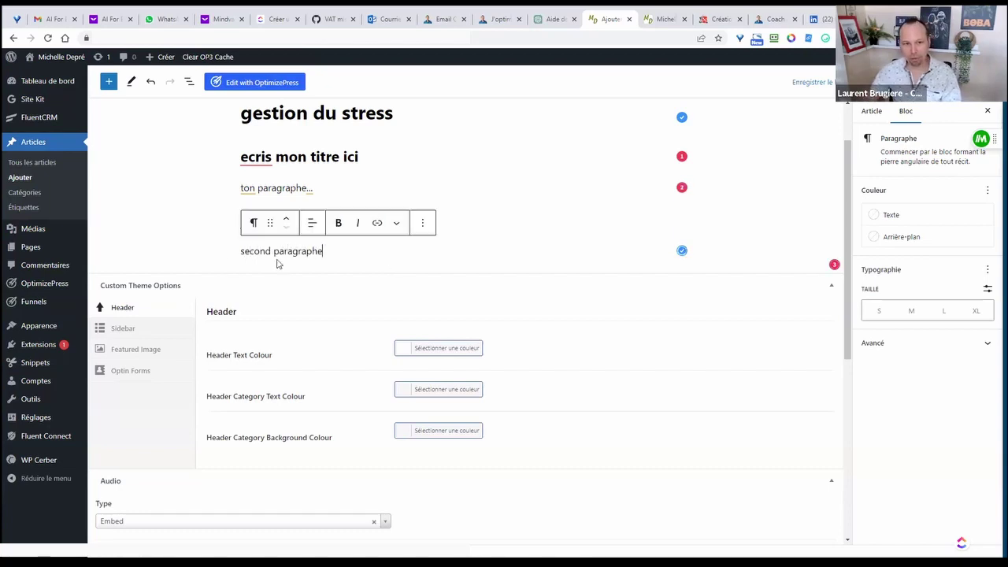
left_click(349, 199)
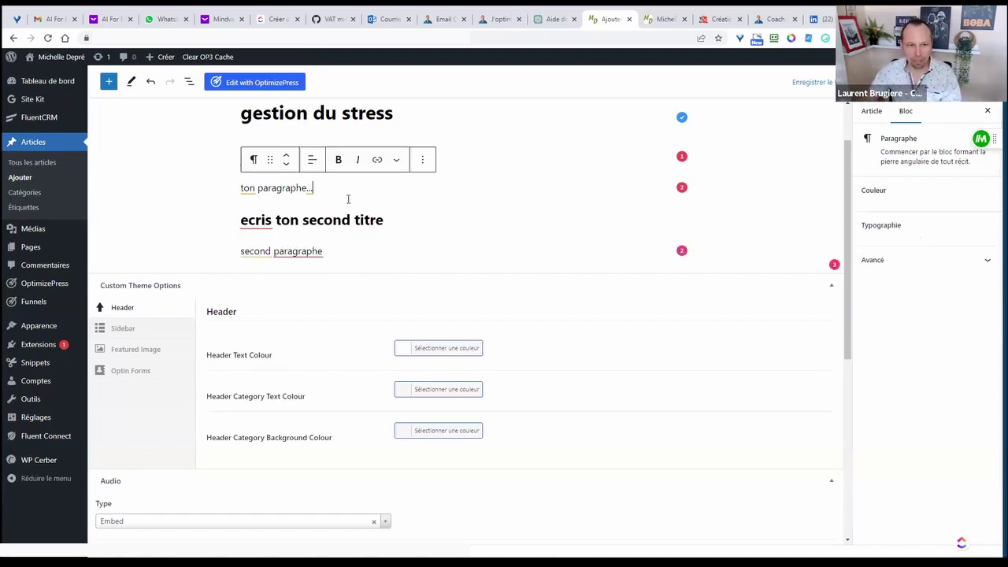
left_click(336, 252)
key("Return")
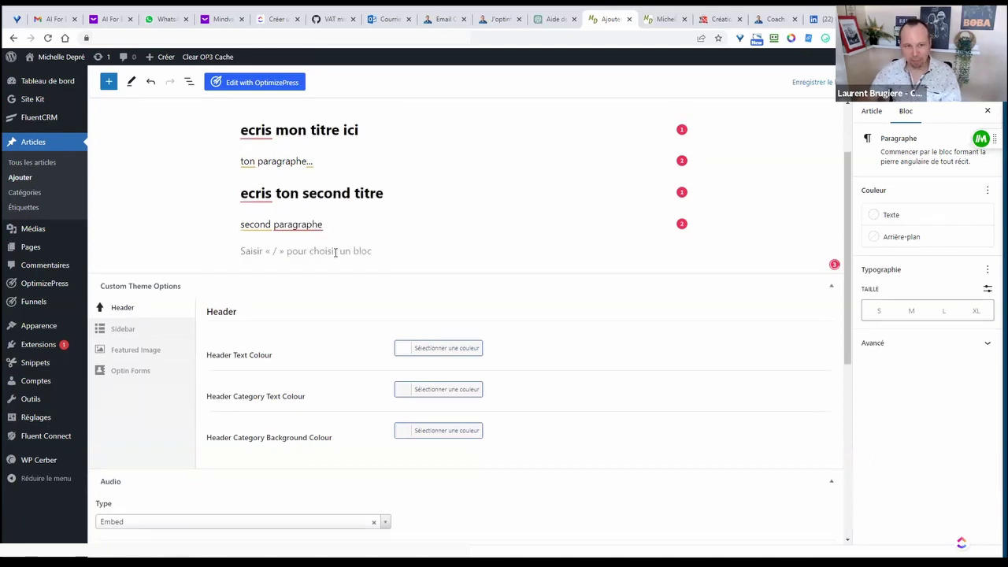
- Insert the op-ge-preview-400-1 picture from the Médiathèque as an Image block
type("/")
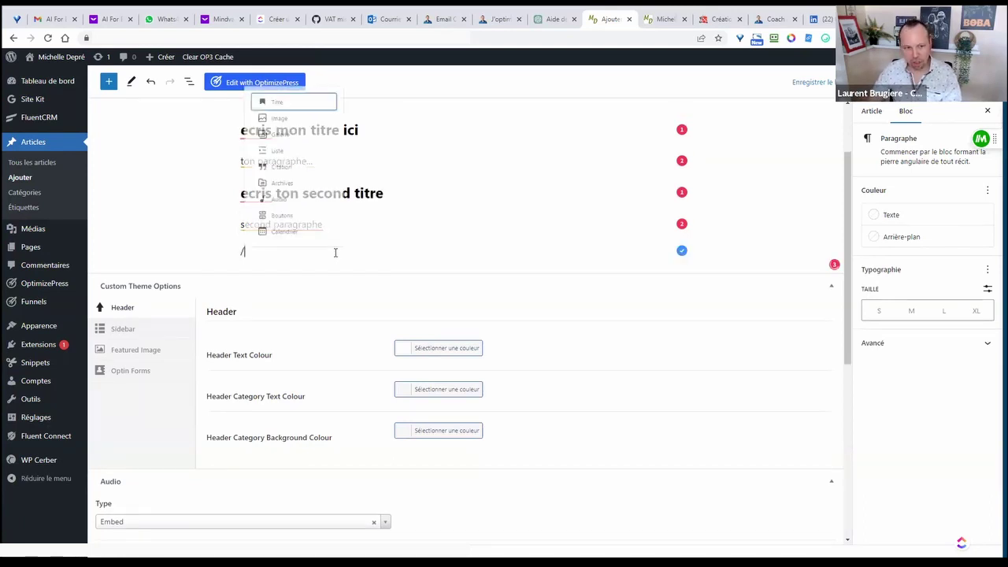
left_click(286, 92)
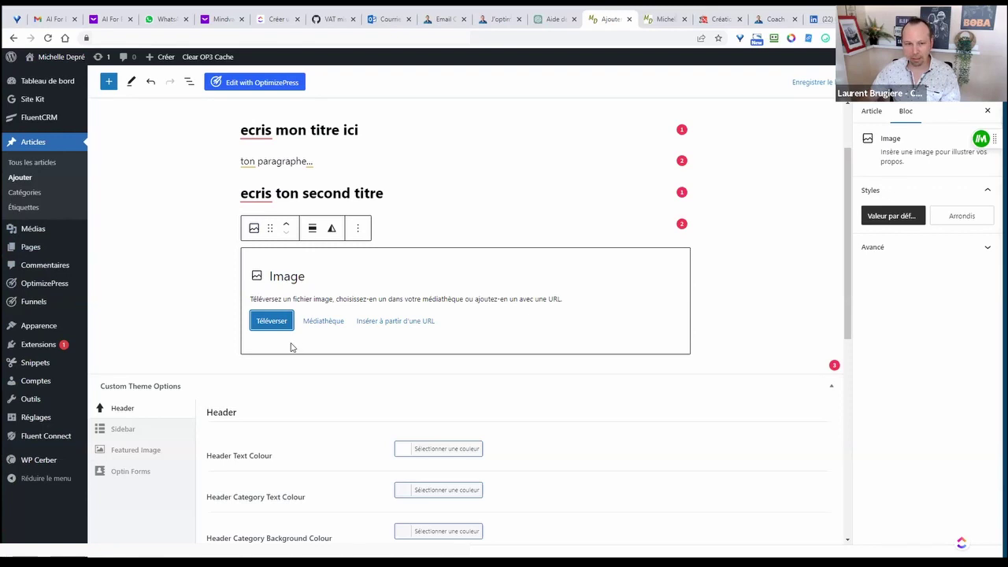
left_click(322, 322)
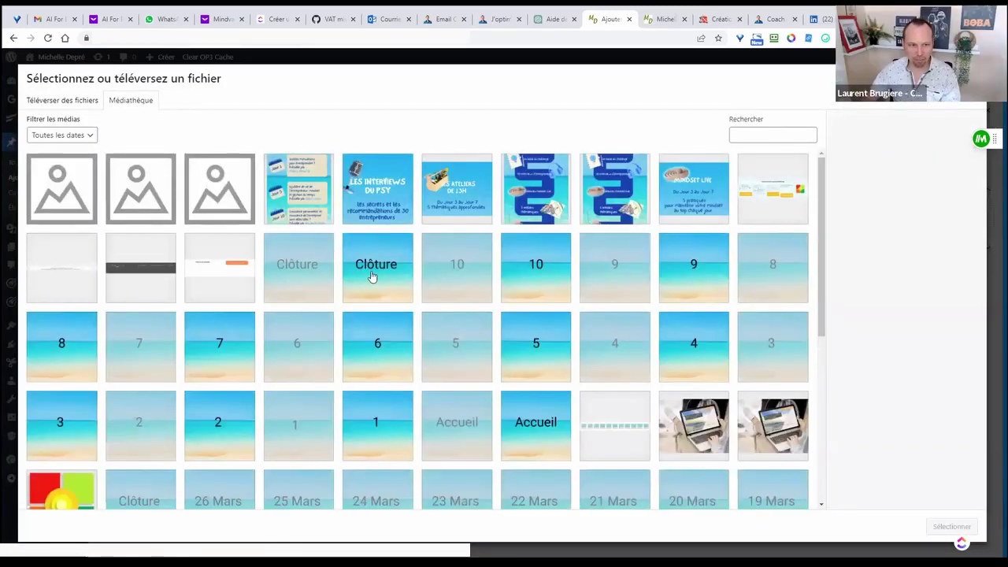
scroll(406, 284, "down", 3)
scroll(408, 284, "down", 1)
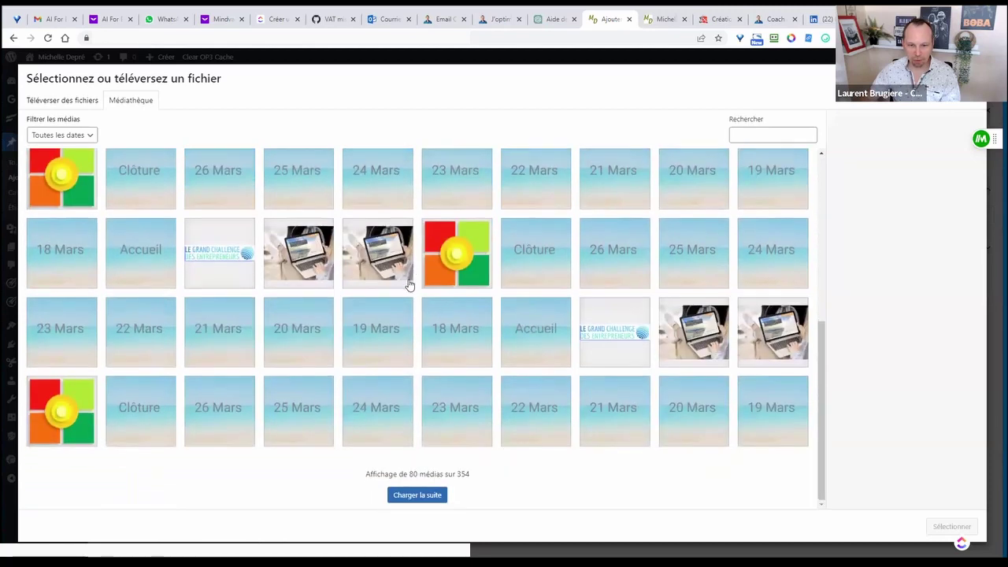
scroll(408, 284, "up", 4)
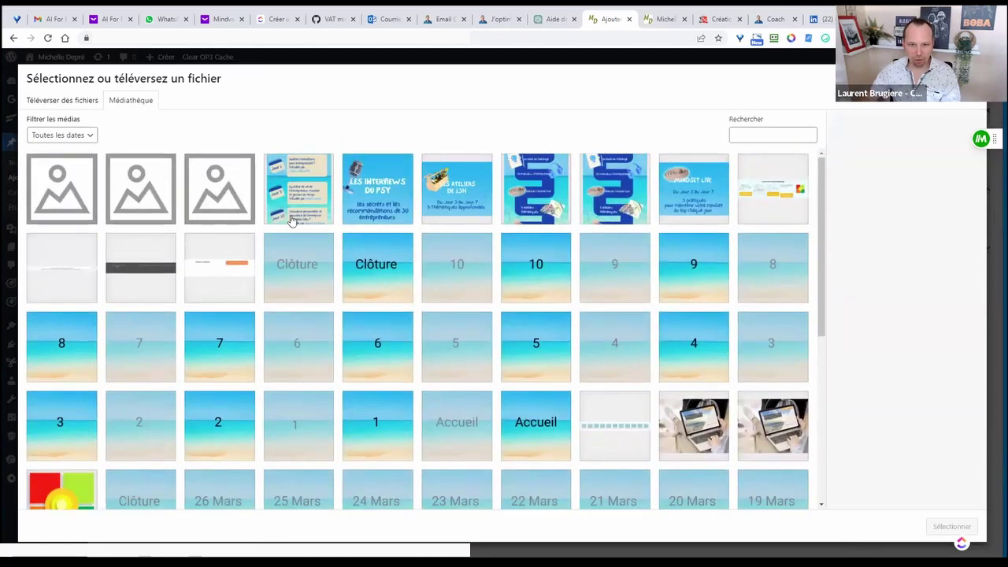
left_click(773, 201)
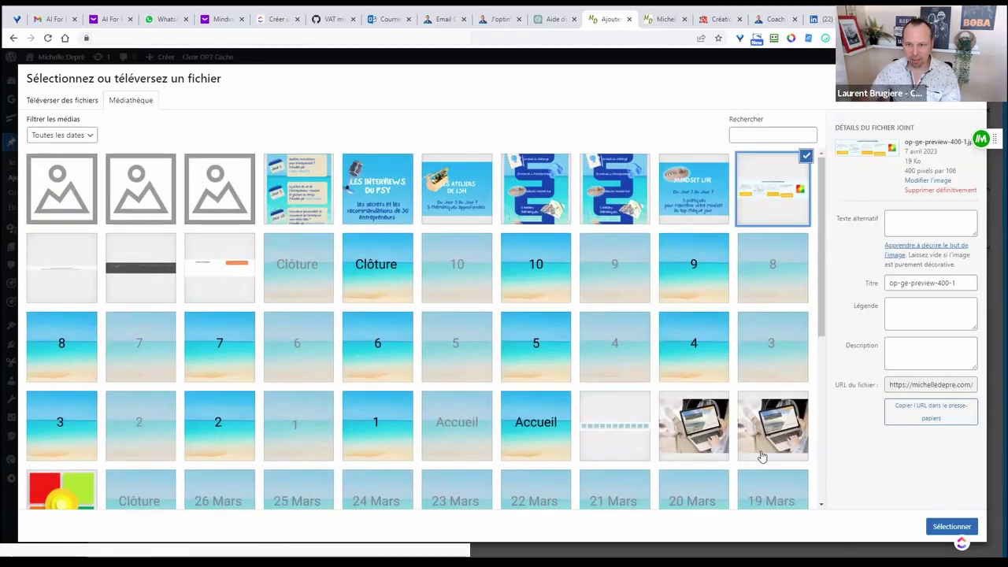
left_click(941, 528)
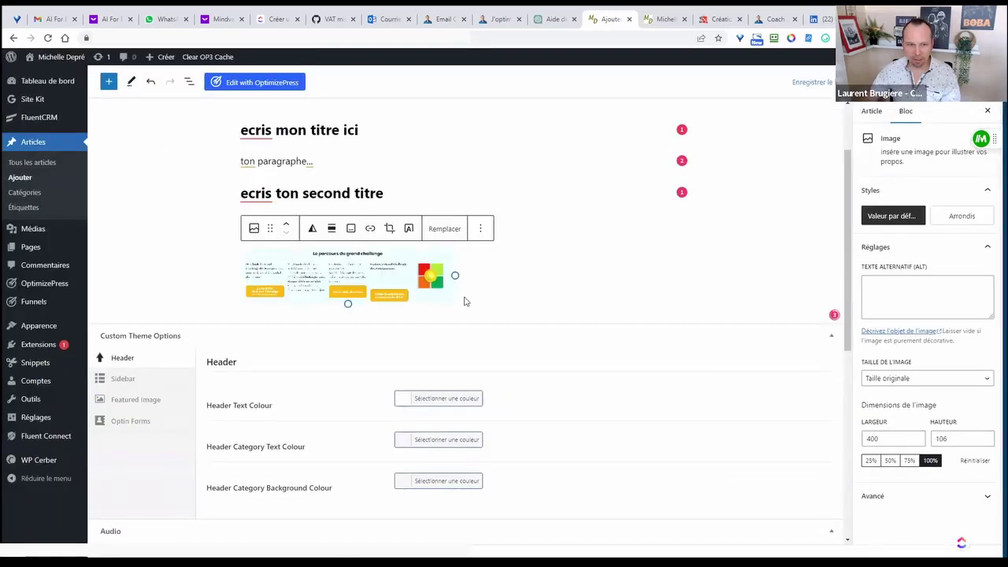
- Drag the challenge image's resize handle to widen it to about 716 × 190 pixels
mouse_move(456, 275)
left_mouse_down()
mouse_move(609, 278)
mouse_move(464, 277)
left_mouse_up()
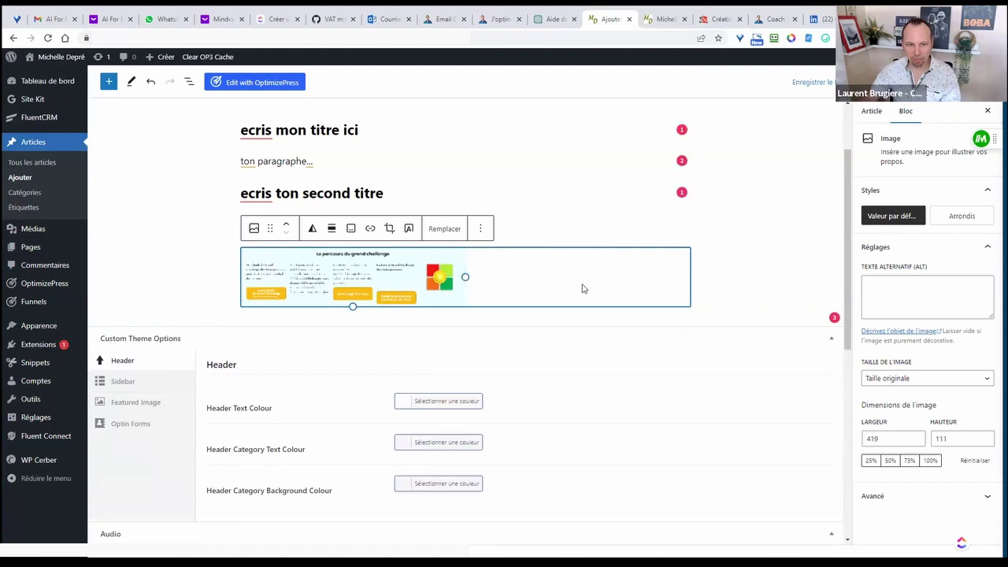
left_click(186, 278)
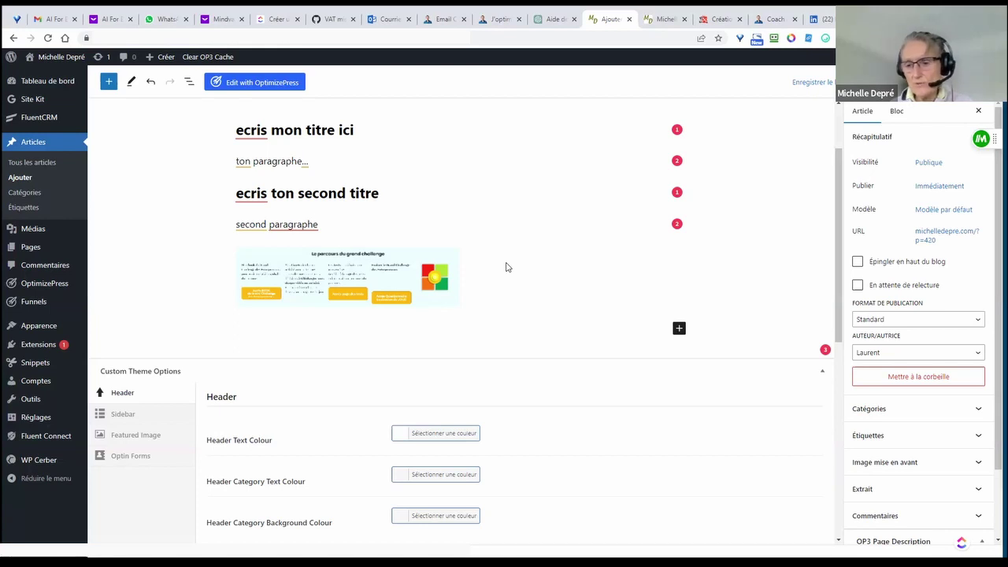
left_click(416, 275)
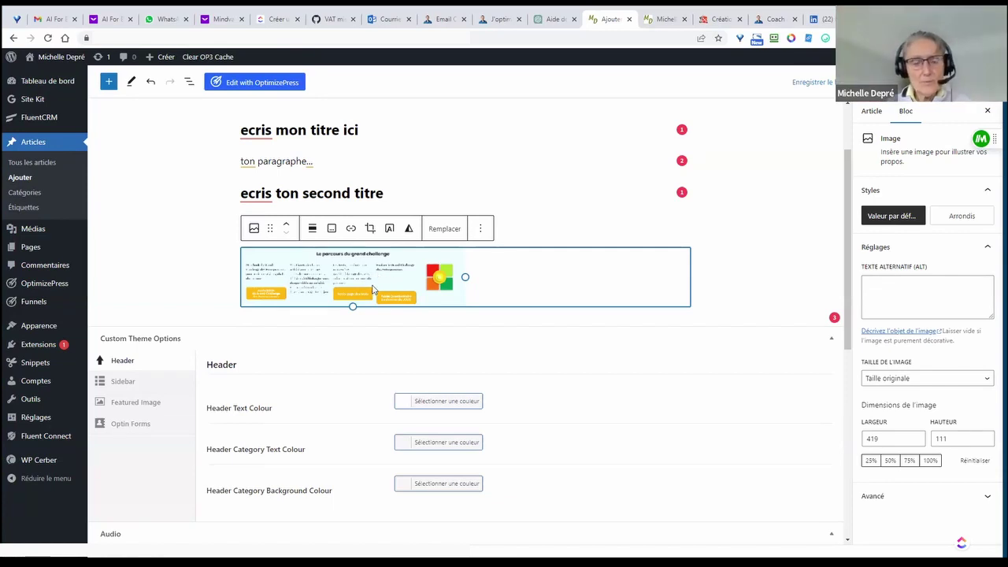
left_click_drag(467, 278, 630, 289)
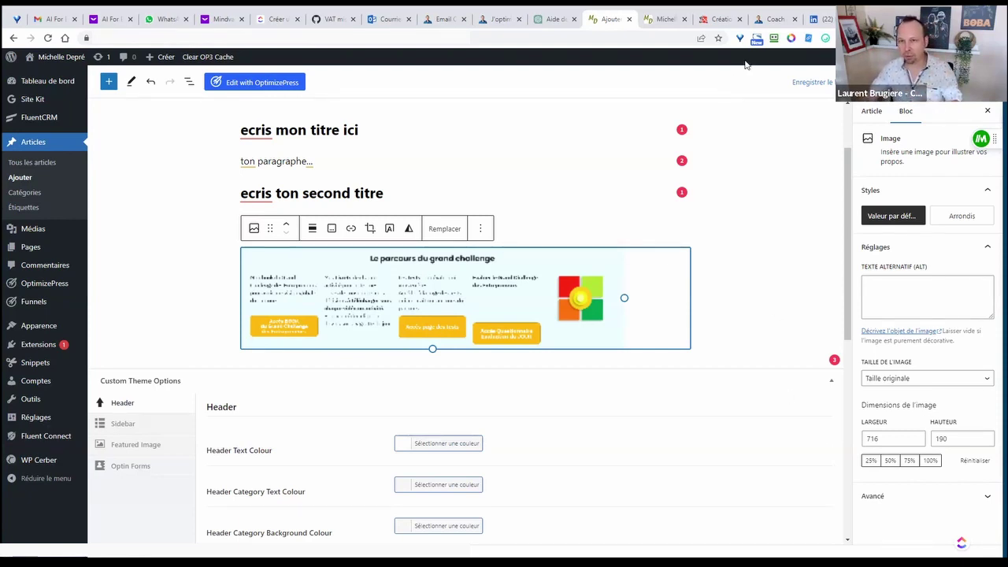
- Scroll through the board-game blog homepage in Chrome to review its featured article and post grid
left_click(719, 19)
scroll(532, 427, "down", 3)
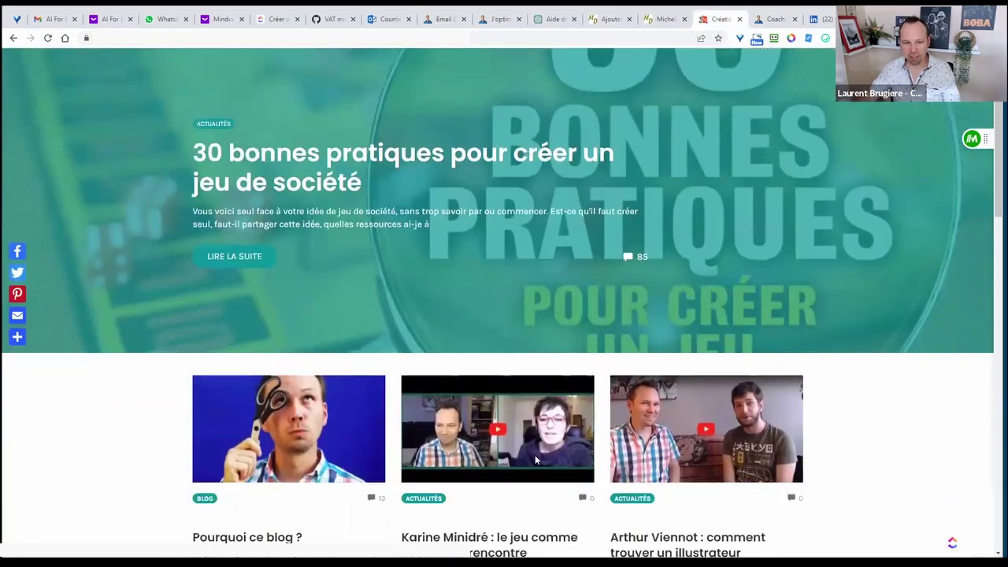
scroll(658, 307, "down", 1)
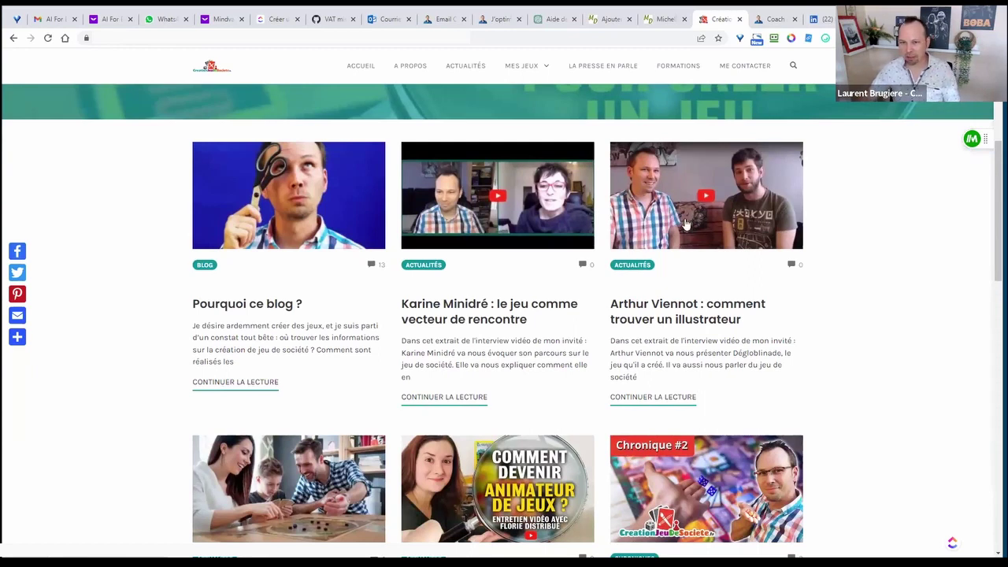
scroll(685, 225, "up", 4)
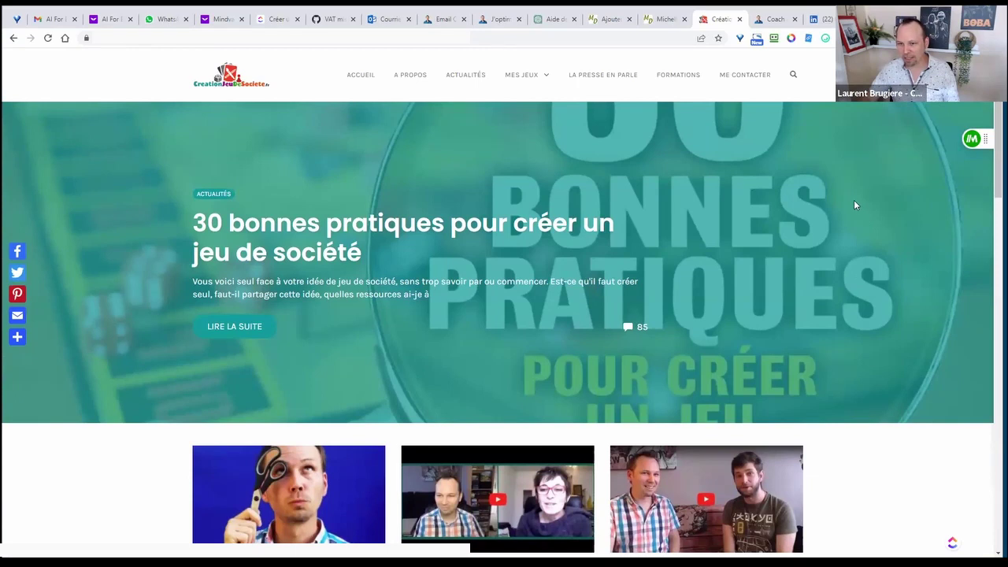
scroll(857, 205, "down", 3)
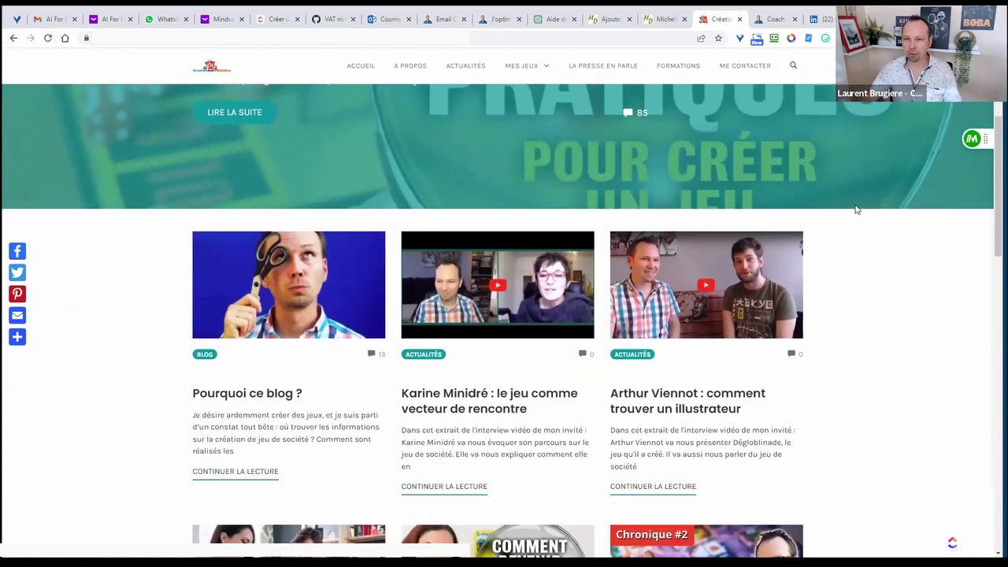
scroll(857, 208, "down", 1)
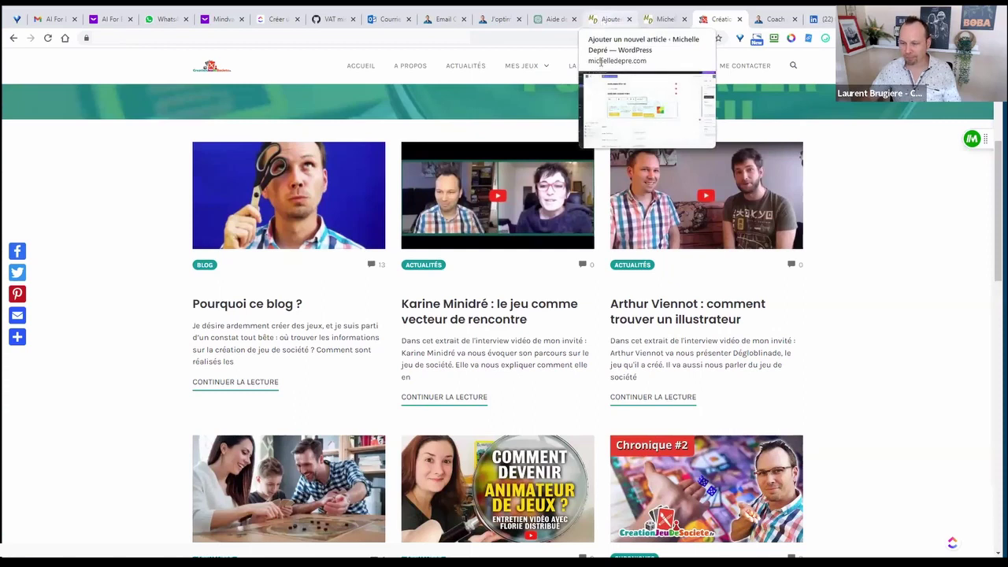
- Back in the post editor, add a YouTube embed block below the challenge image using /you
left_click(610, 19)
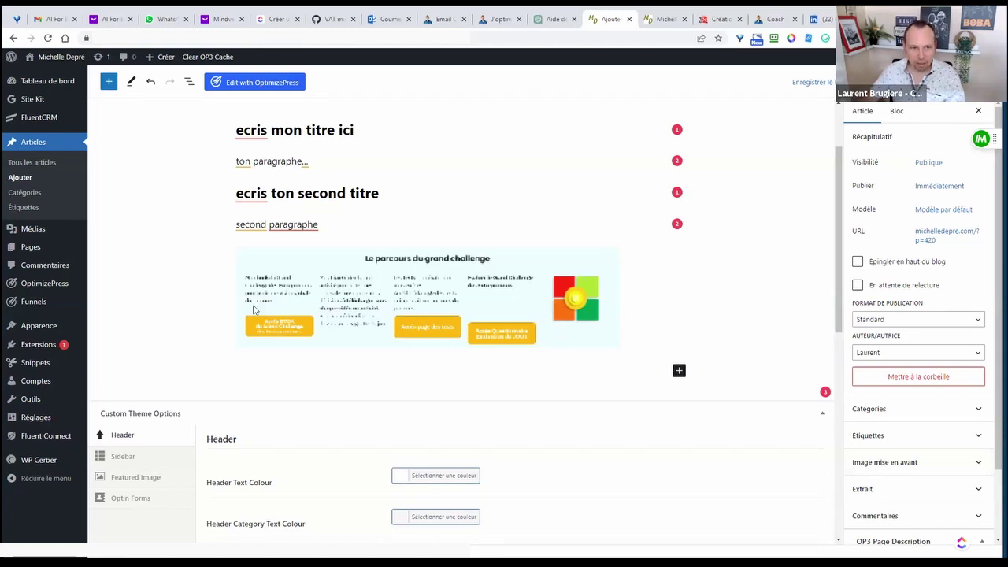
scroll(458, 255, "up", 1)
scroll(458, 256, "down", 1)
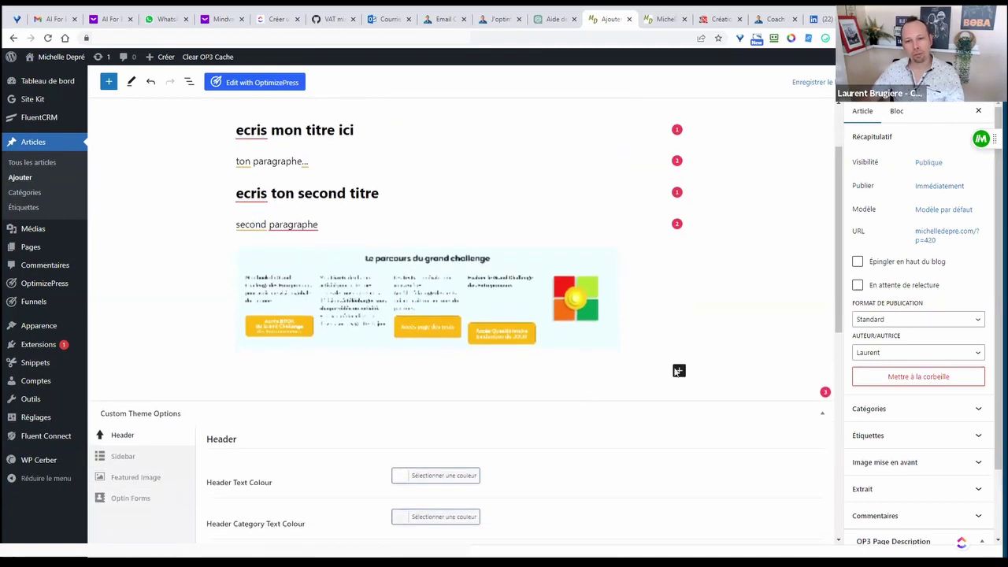
left_click(470, 373)
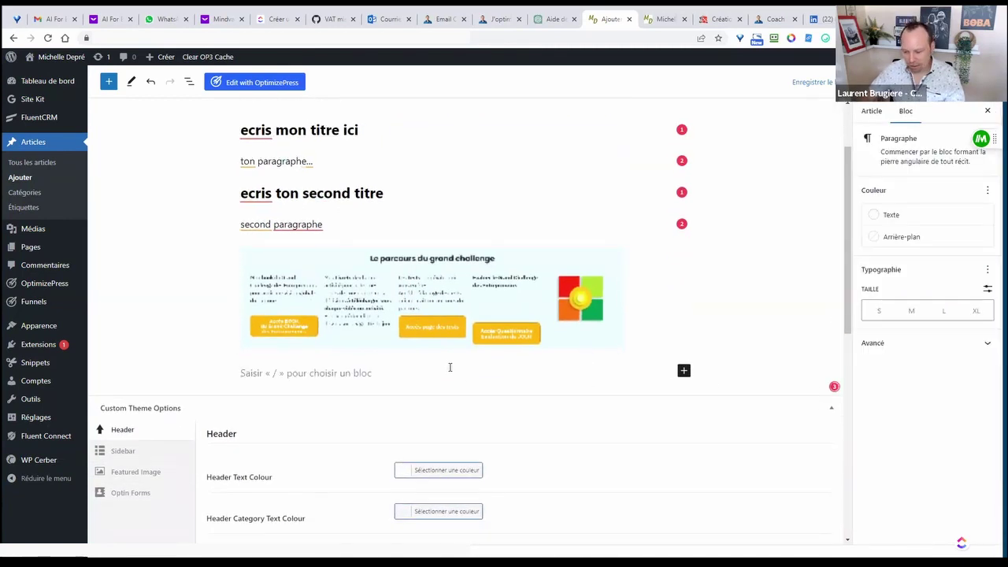
type("/vi")
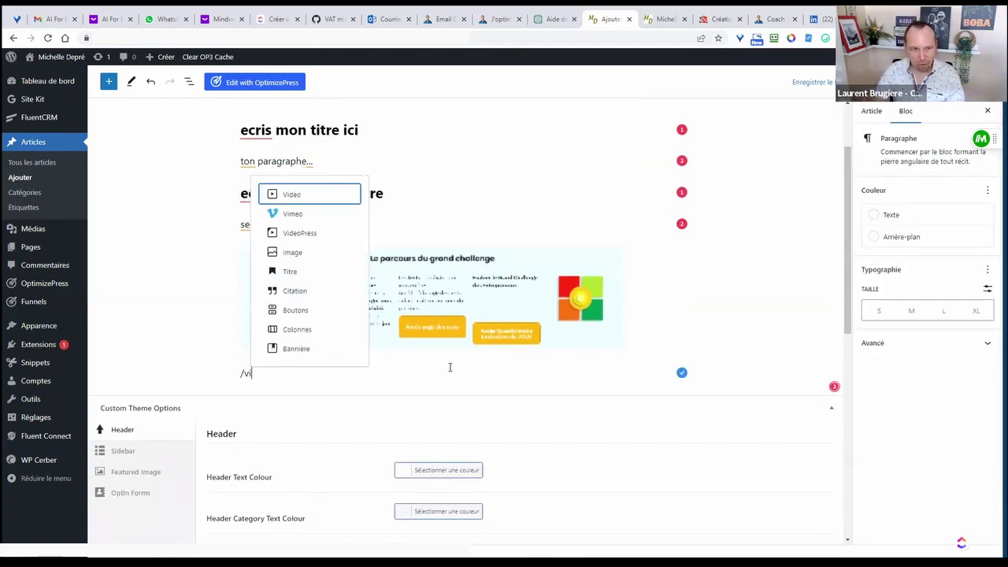
key("BackSpace")
key("BackSpace")
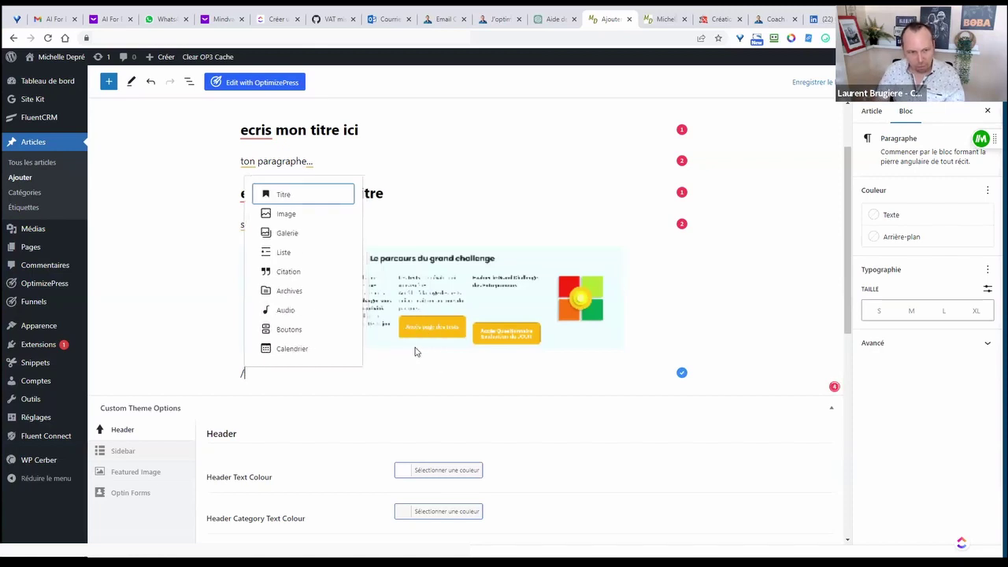
type("you")
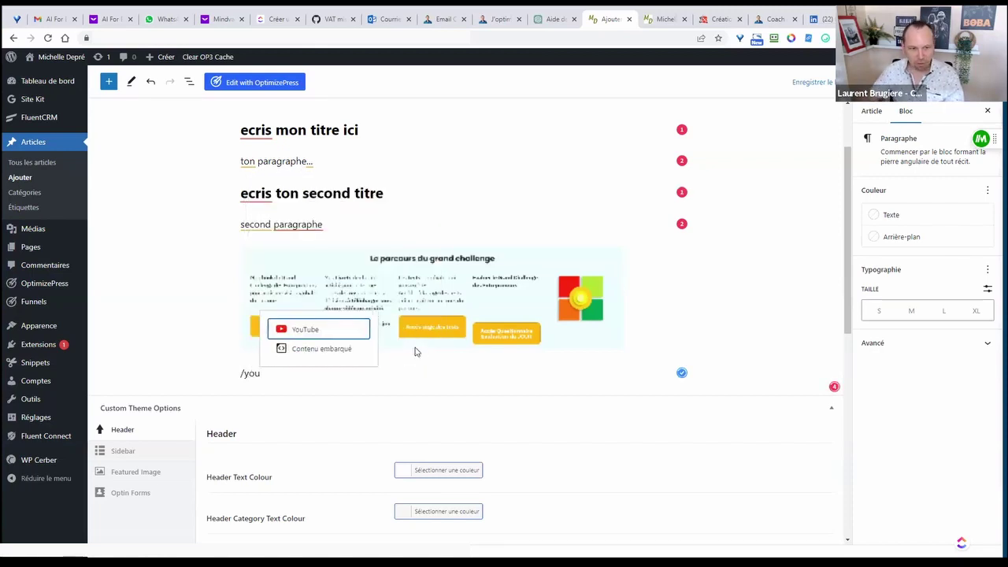
left_click(308, 334)
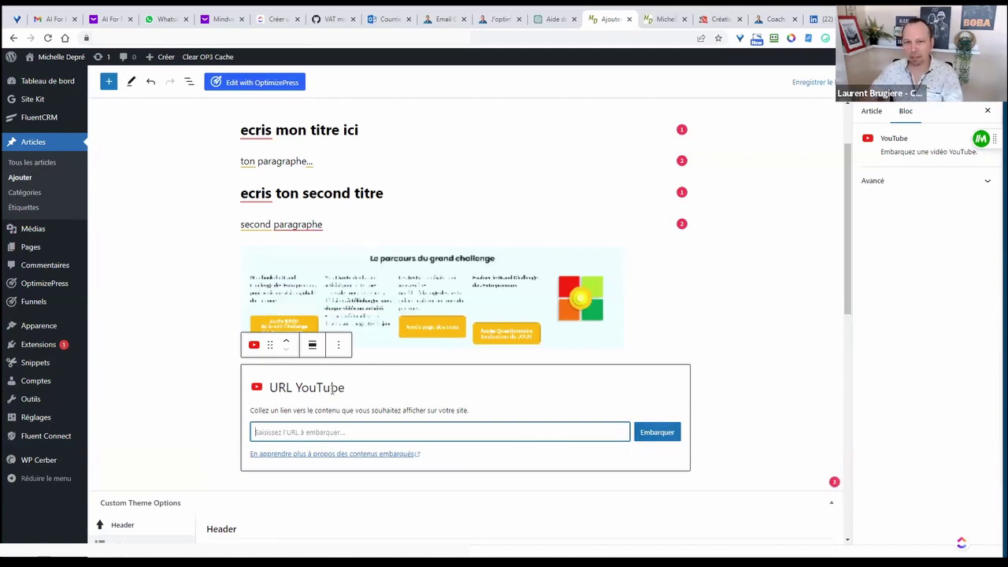
left_click(766, 20)
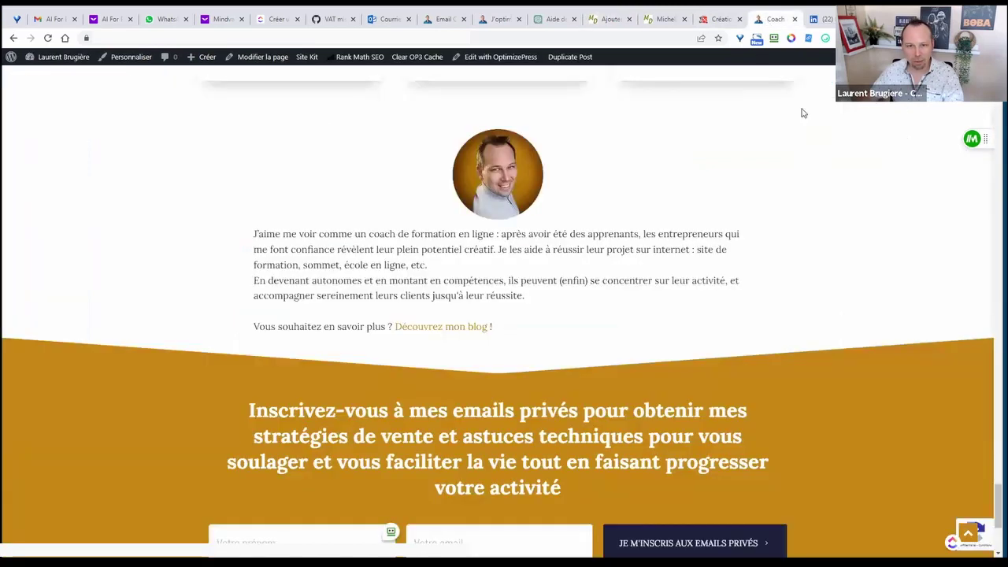
left_click(496, 21)
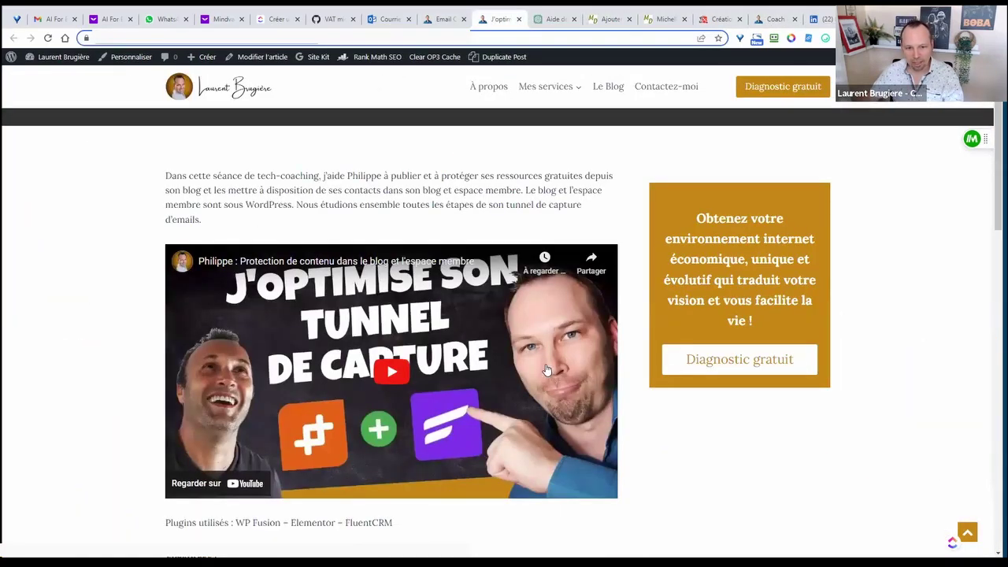
scroll(548, 370, "down", 1)
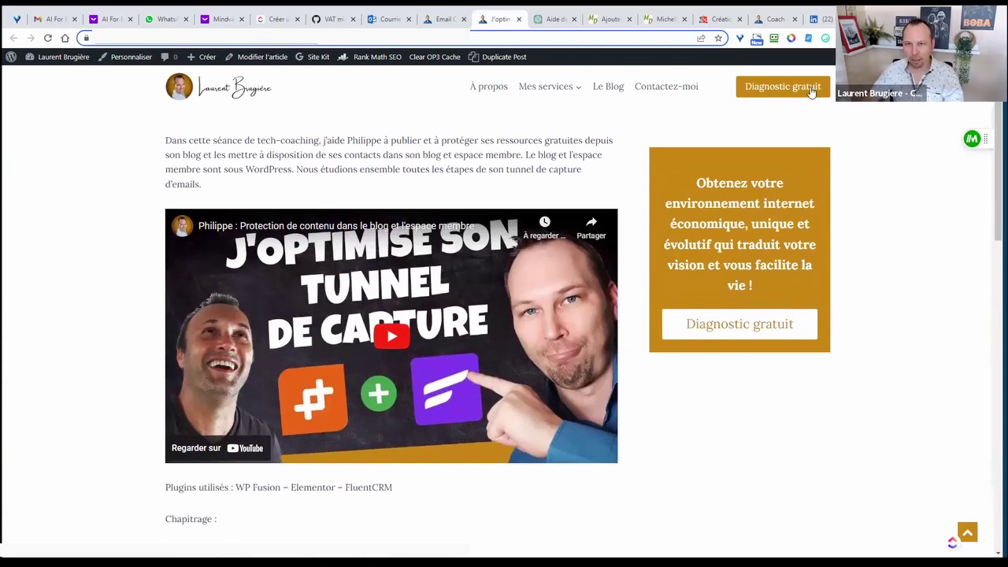
left_click(606, 19)
scroll(692, 369, "down", 2)
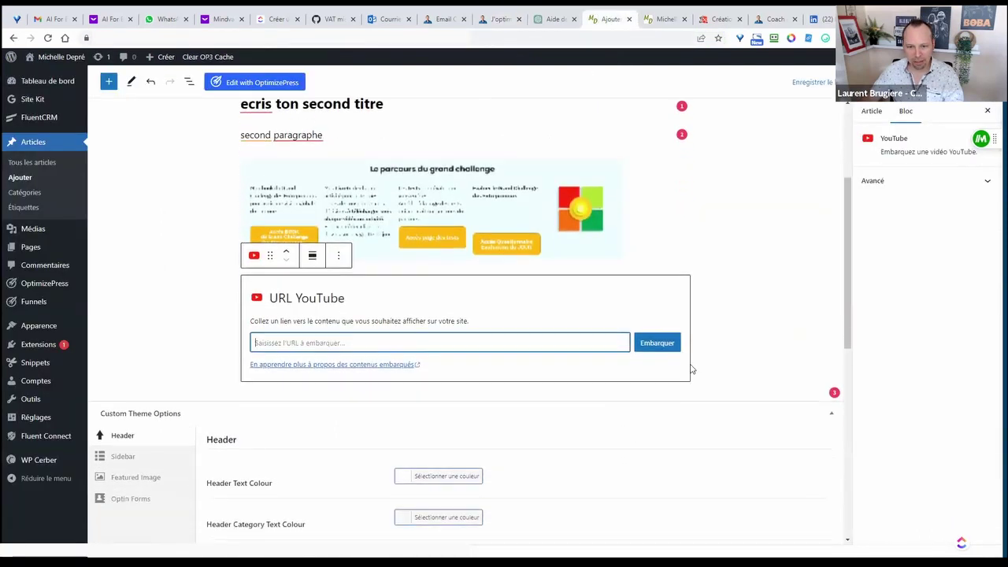
- Add a bulleted list block below the YouTube embed
left_click(708, 348)
left_click(556, 407)
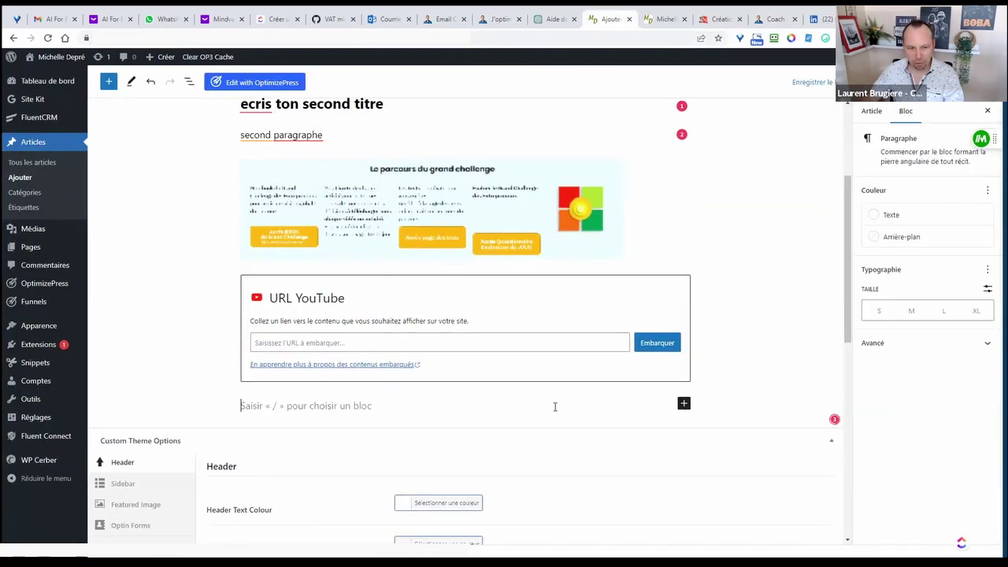
type("/list")
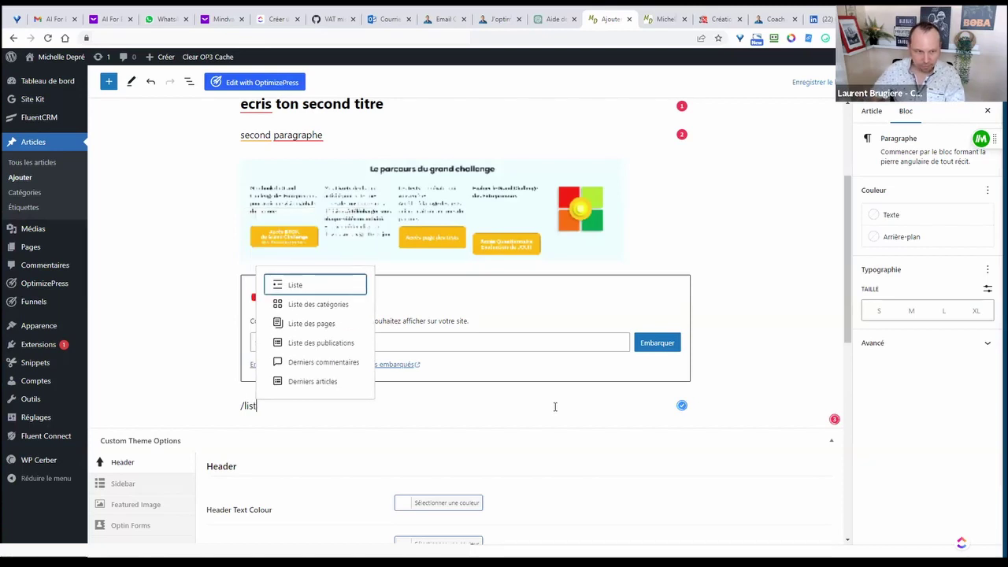
left_click(297, 287)
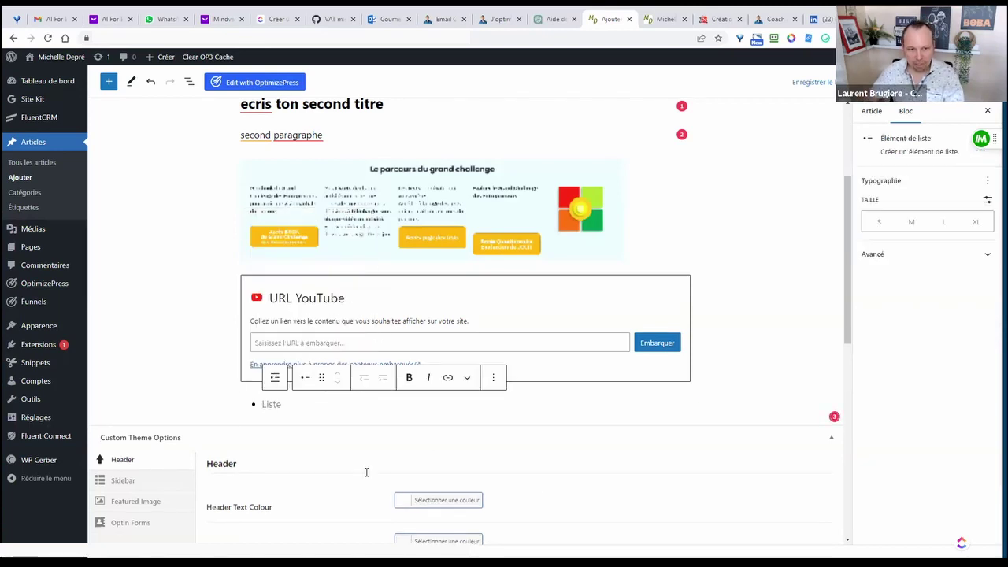
scroll(298, 345, "down", 1)
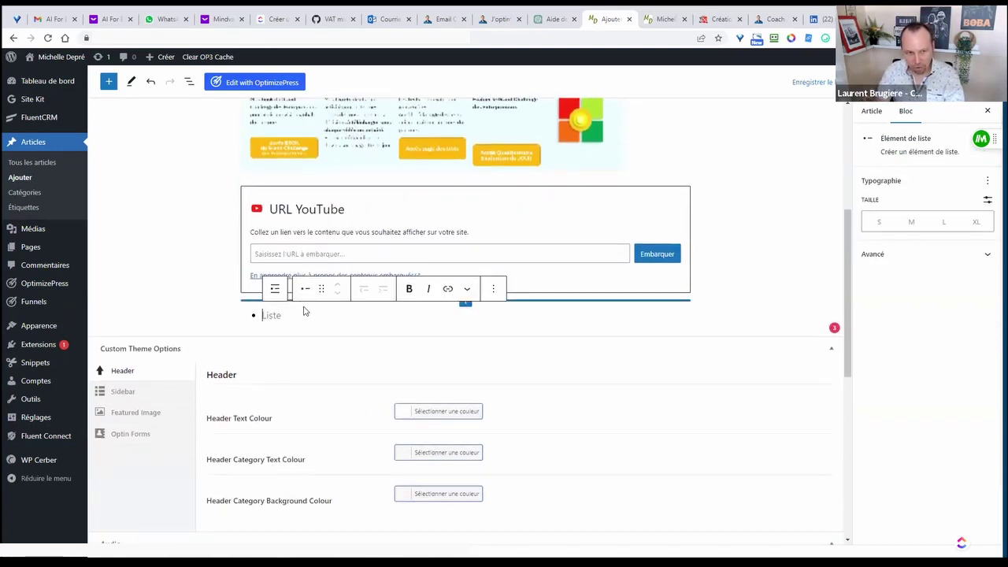
- Fill the list with bénéfice 1, bénéfice 2 and bénéfice 3, fixing the misspelled second item
type("béné")
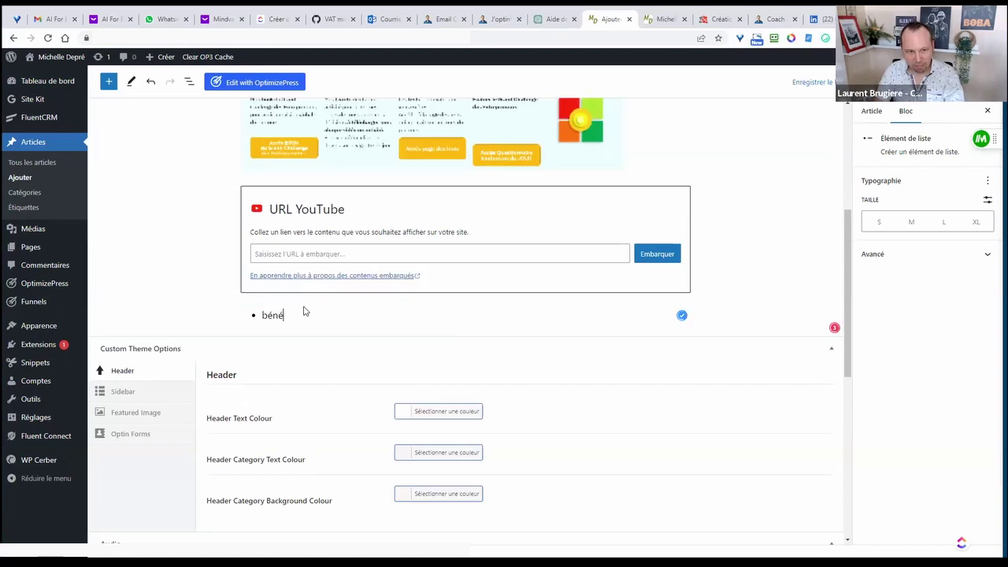
type("fice 1")
key("Return")
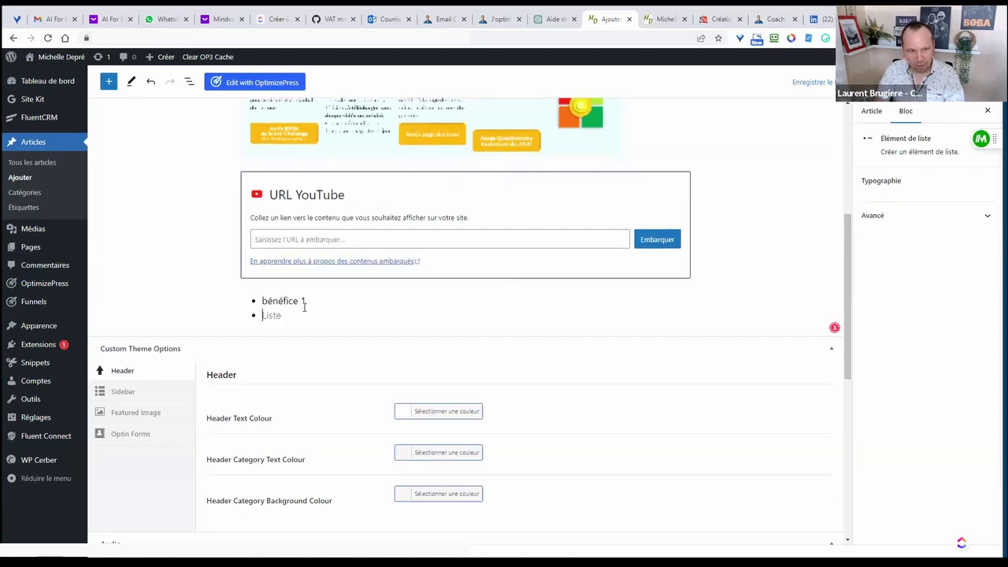
type("bénfice 2")
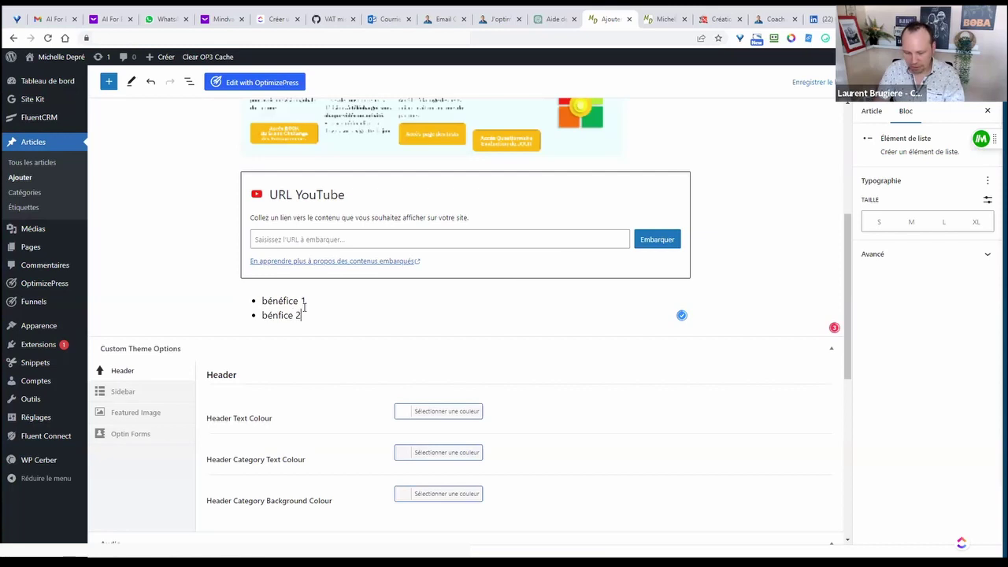
key("Return")
type("b")
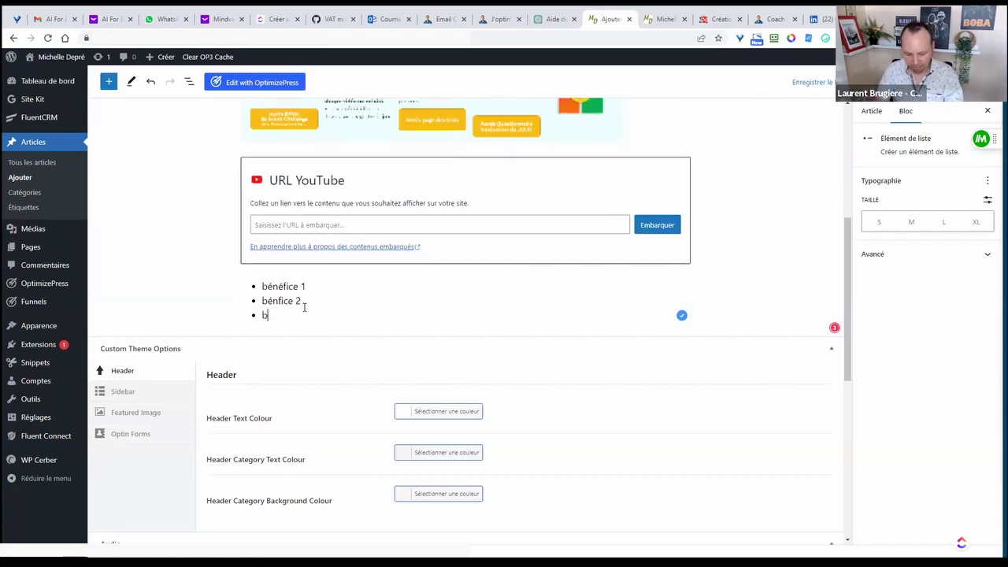
type("nnéfice 3")
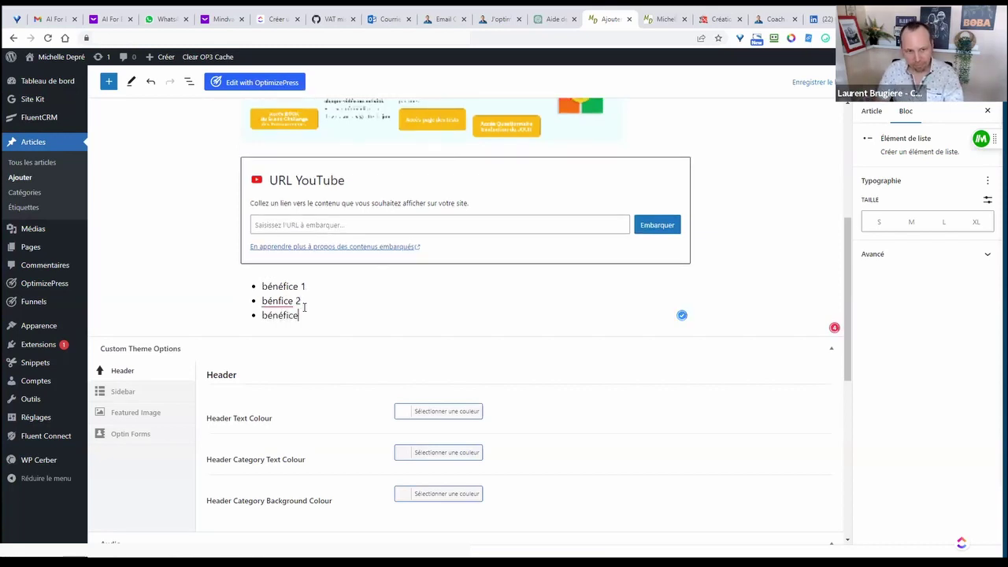
key("Return")
key("Return")
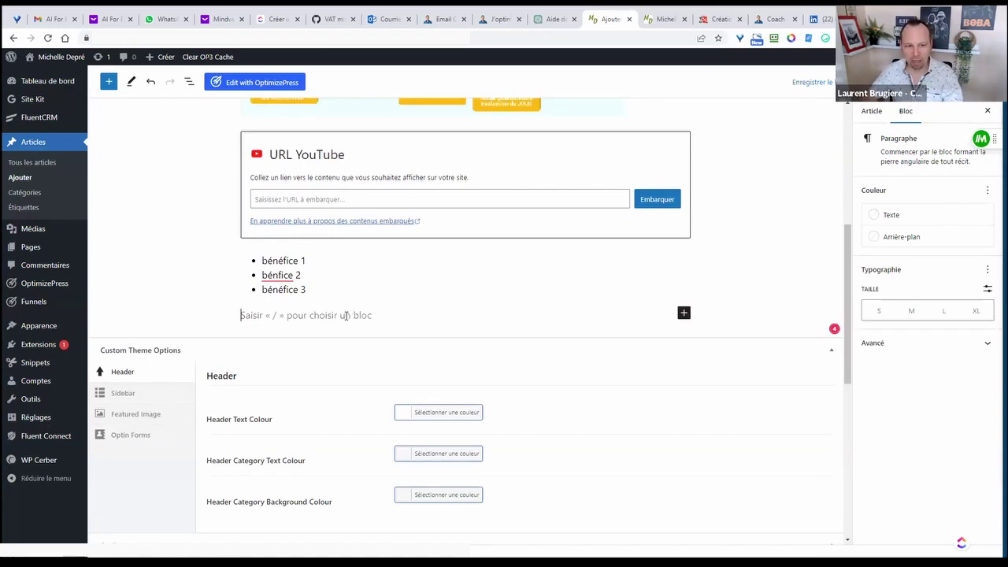
left_click(281, 275)
left_click(287, 344)
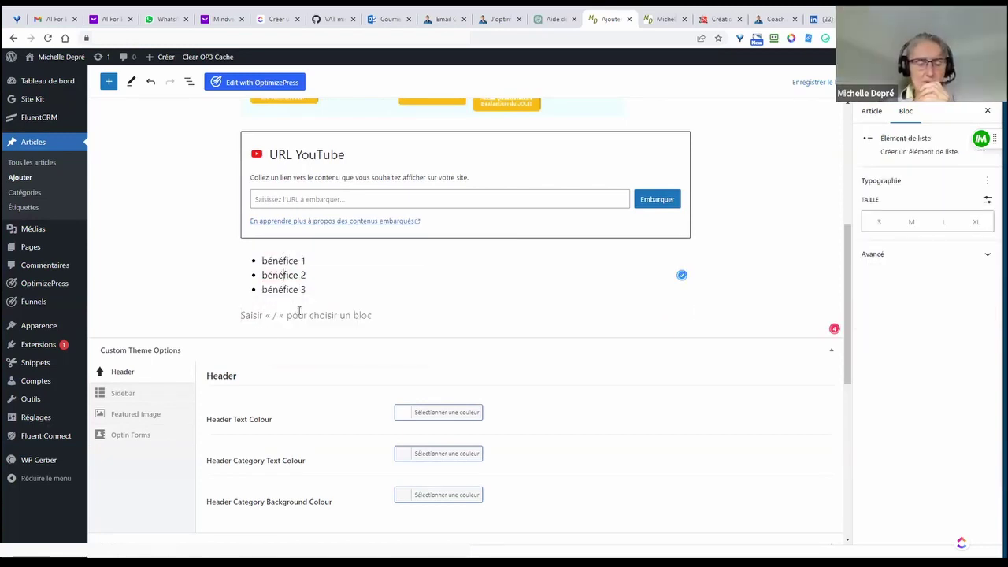
- Move into the empty paragraph after the list and show the List View block outline
left_click(291, 314)
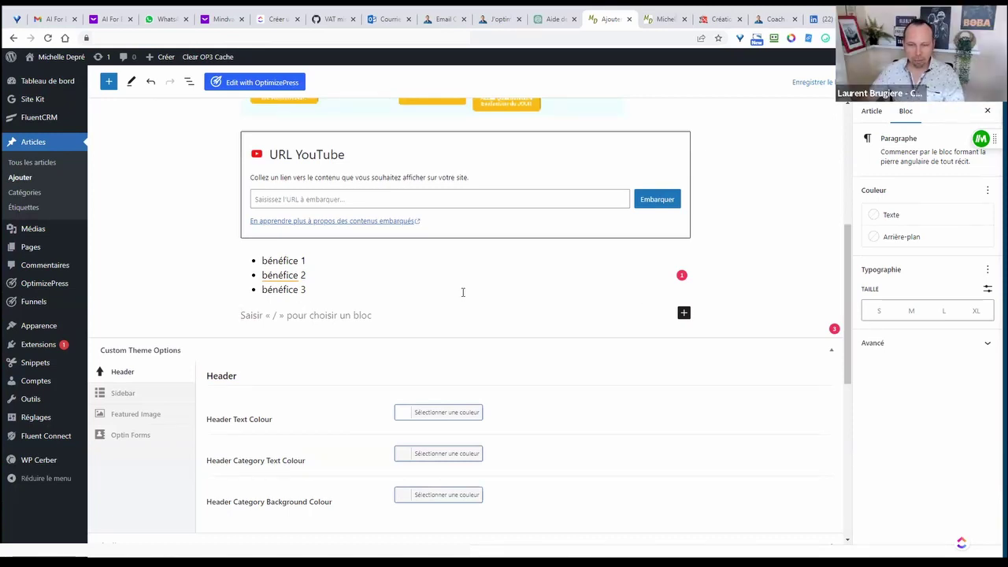
scroll(461, 299, "up", 4)
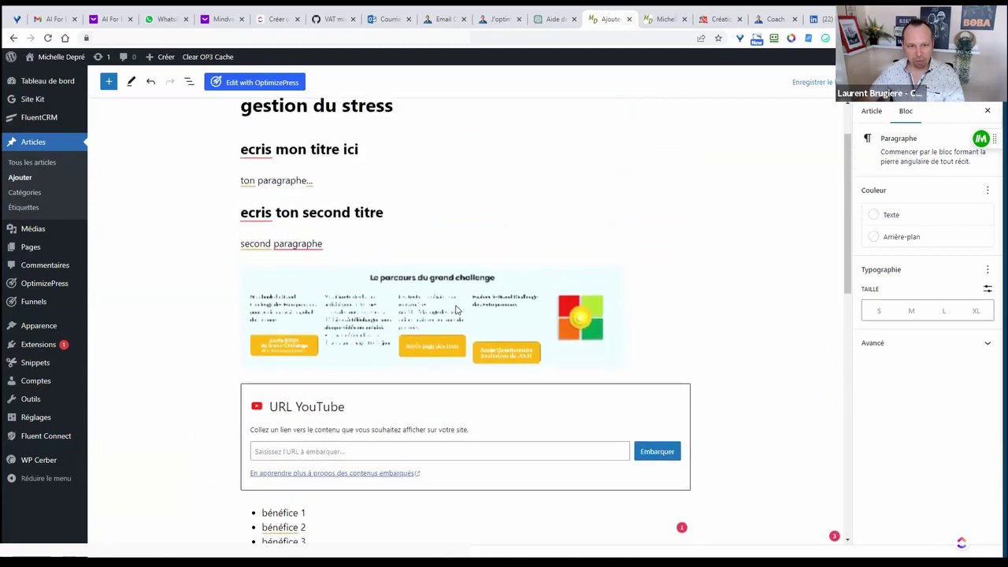
scroll(456, 306, "up", 2)
scroll(460, 303, "down", 4)
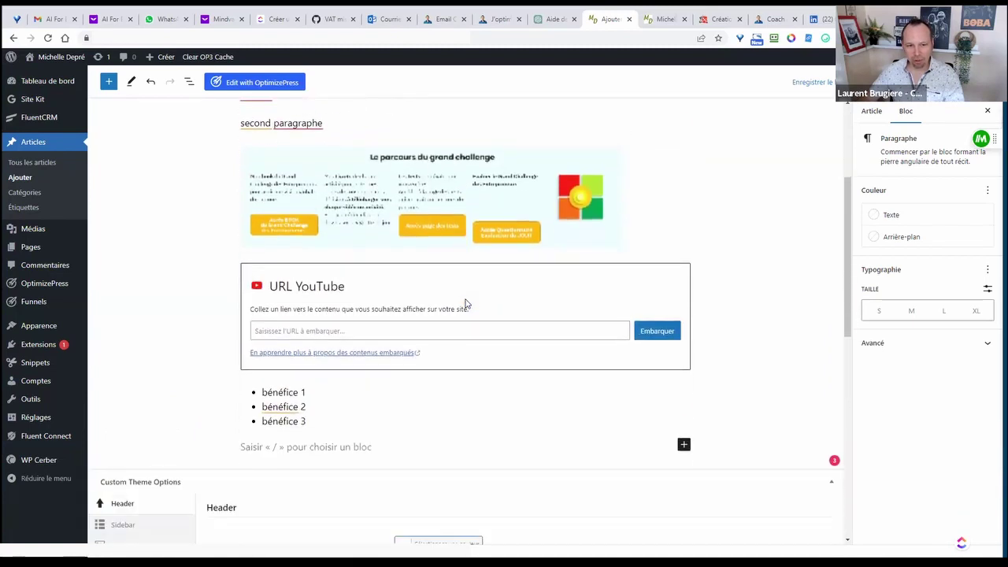
scroll(464, 304, "up", 5)
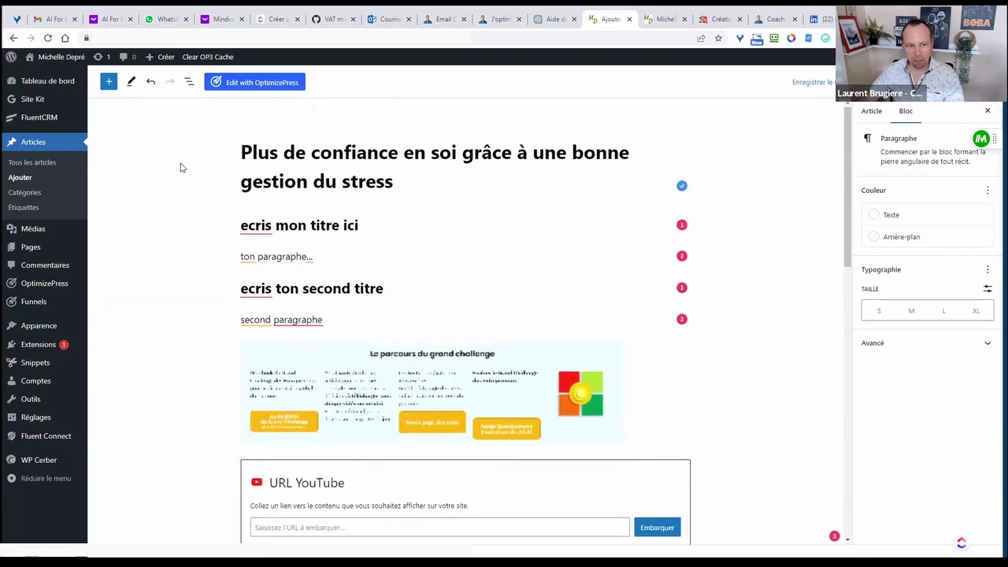
left_click(189, 84)
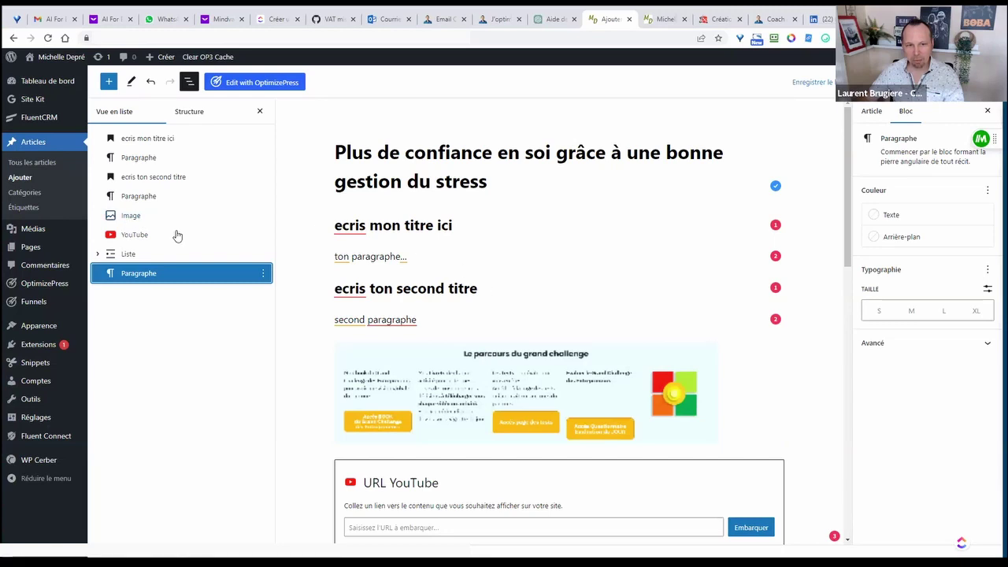
- Move the challenge image under the first heading in List View, keeping the second heading in place
left_click_drag(131, 218, 137, 154)
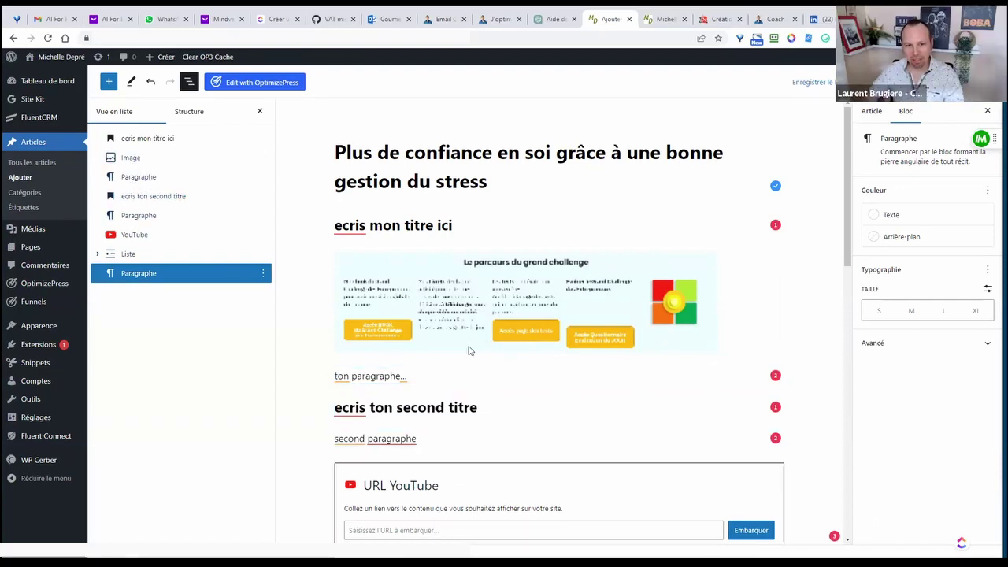
scroll(482, 378, "down", 1)
left_click(482, 371)
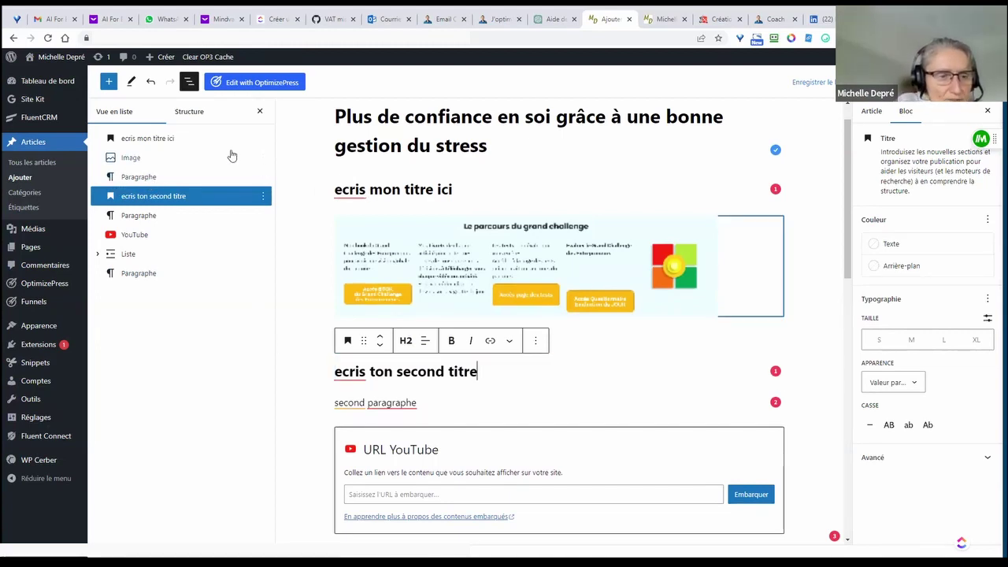
left_click(198, 139)
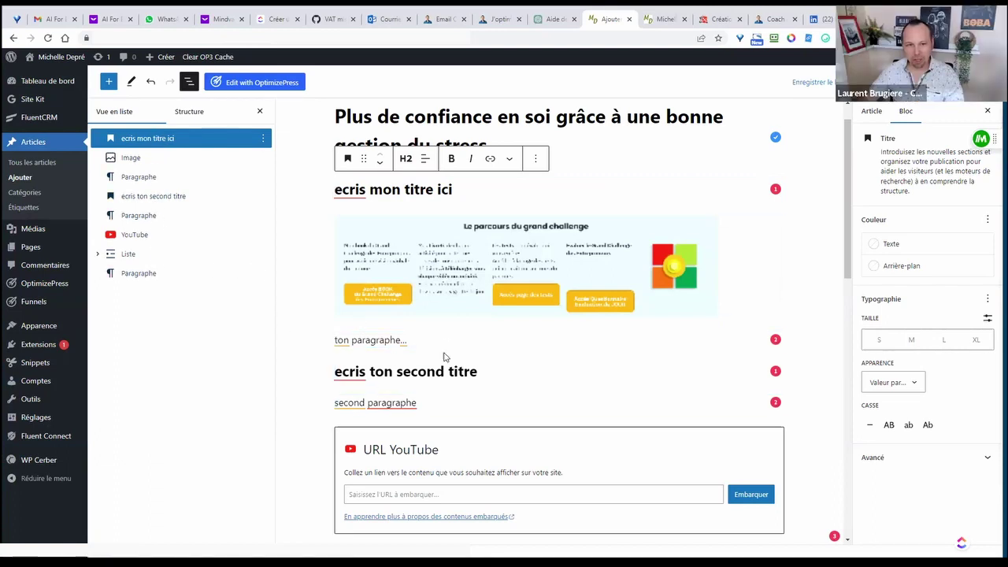
left_click(485, 374)
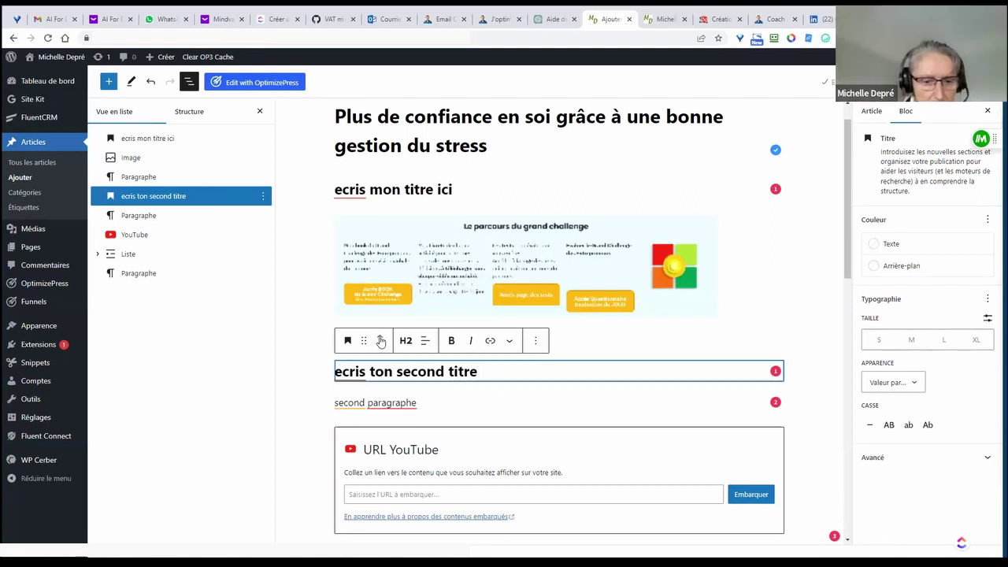
key("Return")
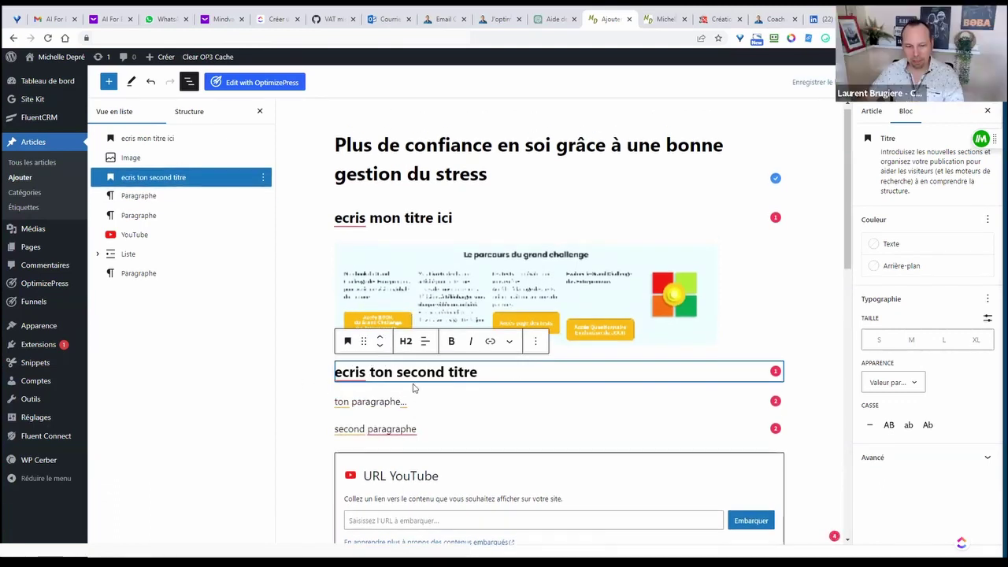
left_click(379, 347)
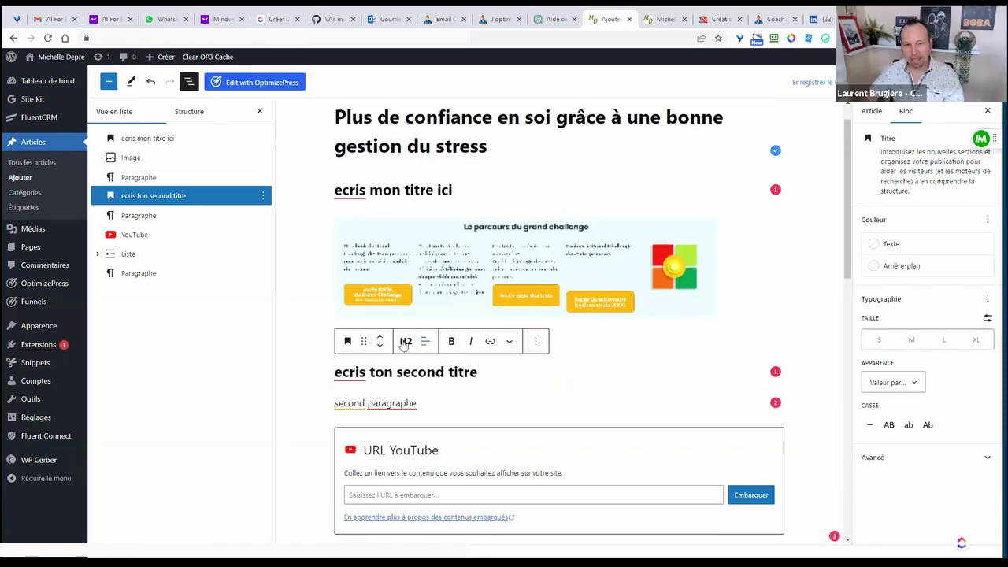
- Move the YouTube embed to the top and show the Structure summary: 105 characters, 18 words, two H2s
left_click(309, 344)
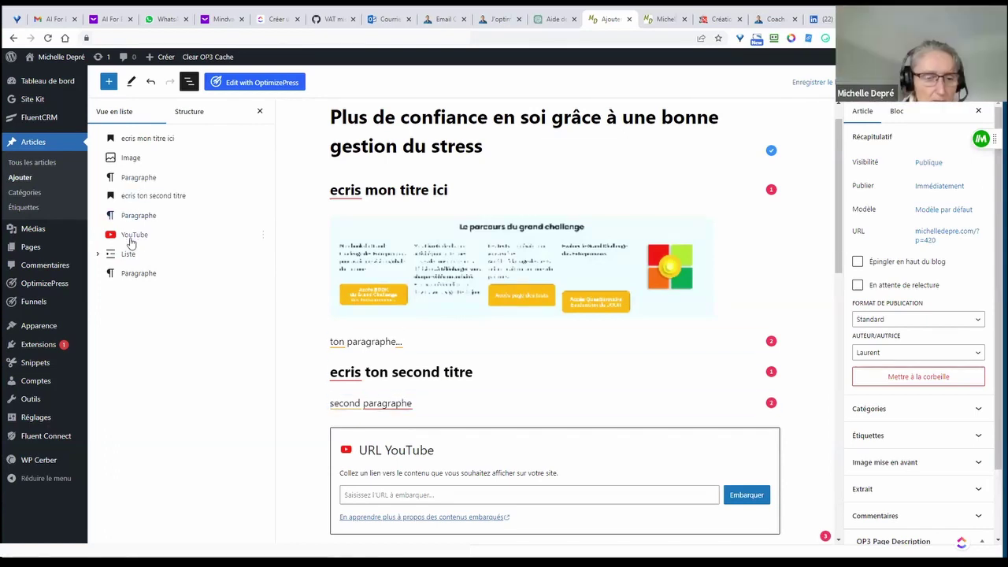
left_click_drag(132, 243, 134, 143)
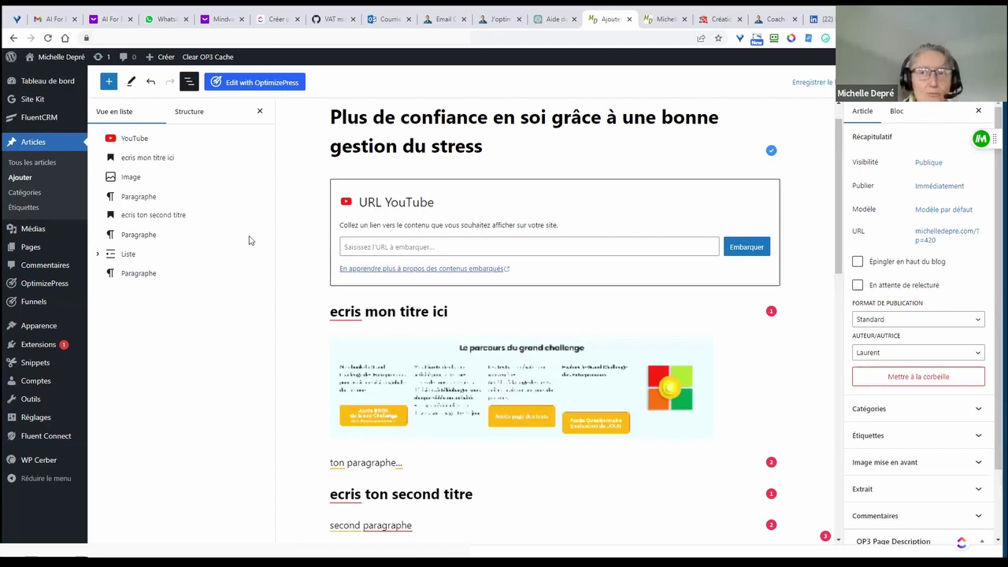
left_click(188, 113)
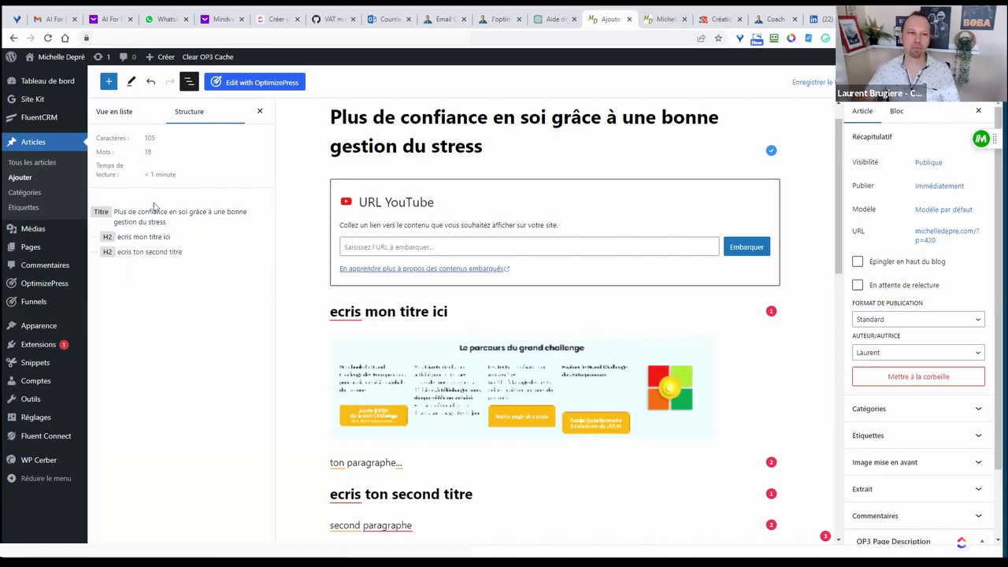
- Highlight the 105-character and 18-word counts, then go back to the block list view
double_click(148, 138)
double_click(146, 151)
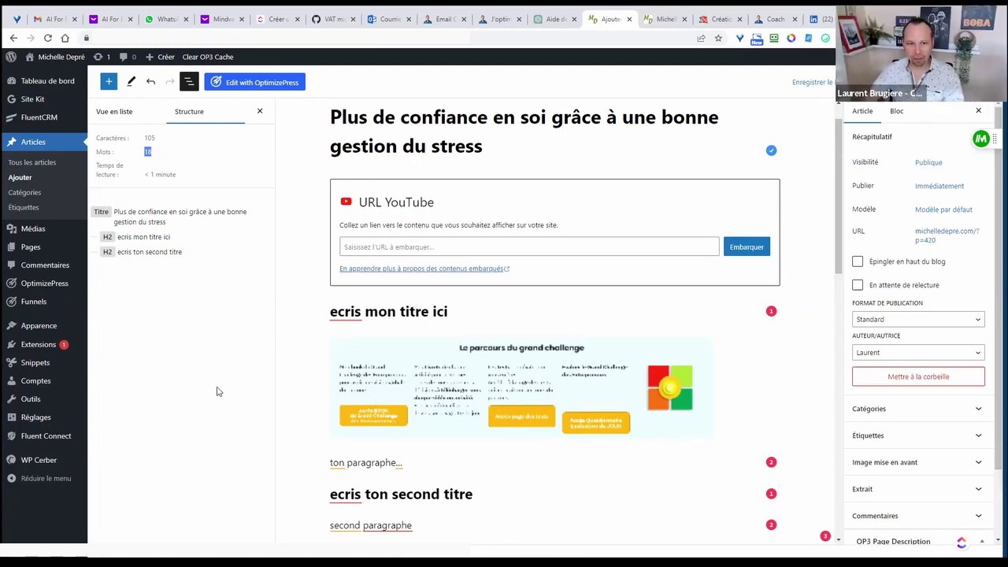
left_click(124, 112)
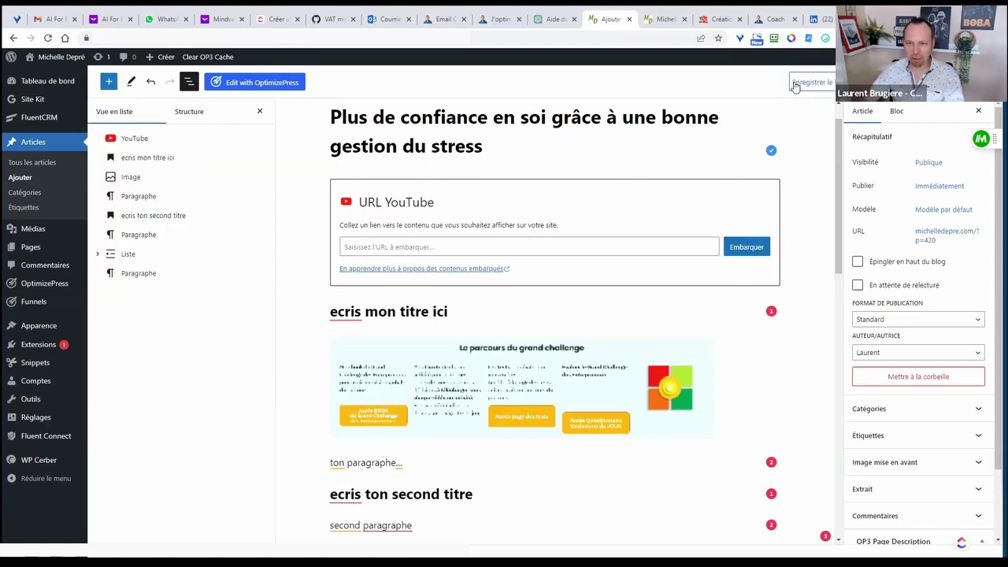
- Save the draft, then publish the post with pre-publish checks disabled for future posts
left_click(827, 83)
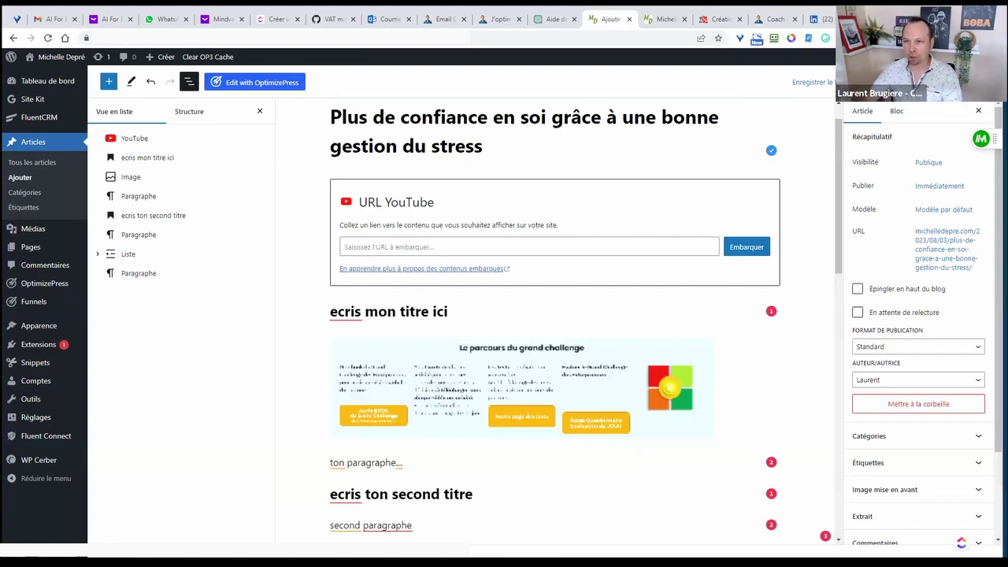
left_click(974, 82)
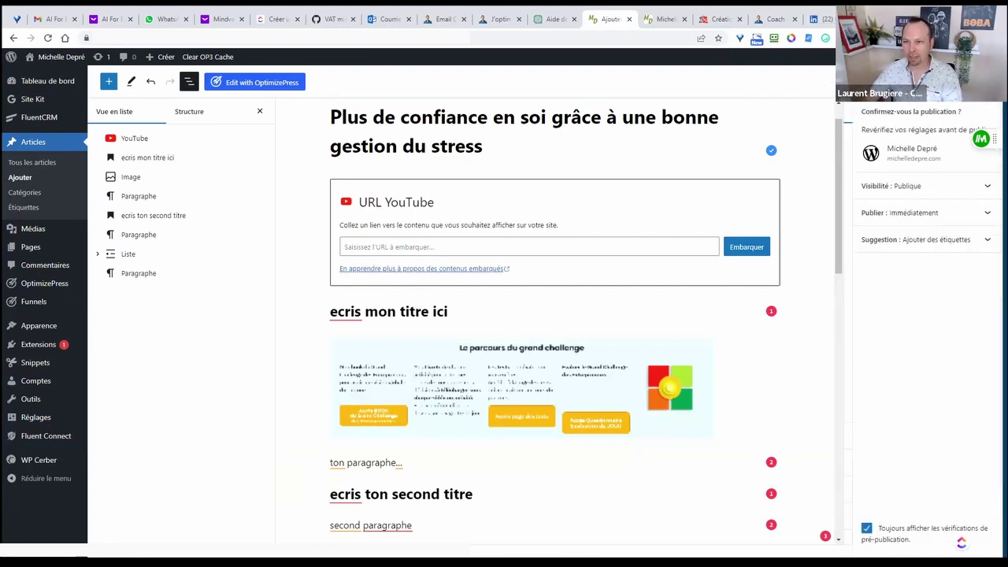
left_click(866, 529)
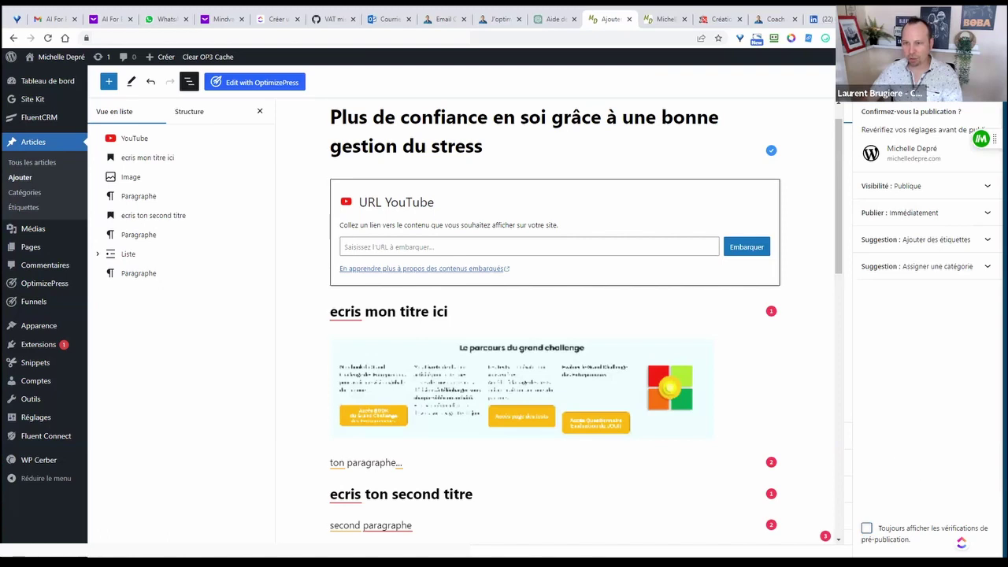
left_click(878, 82)
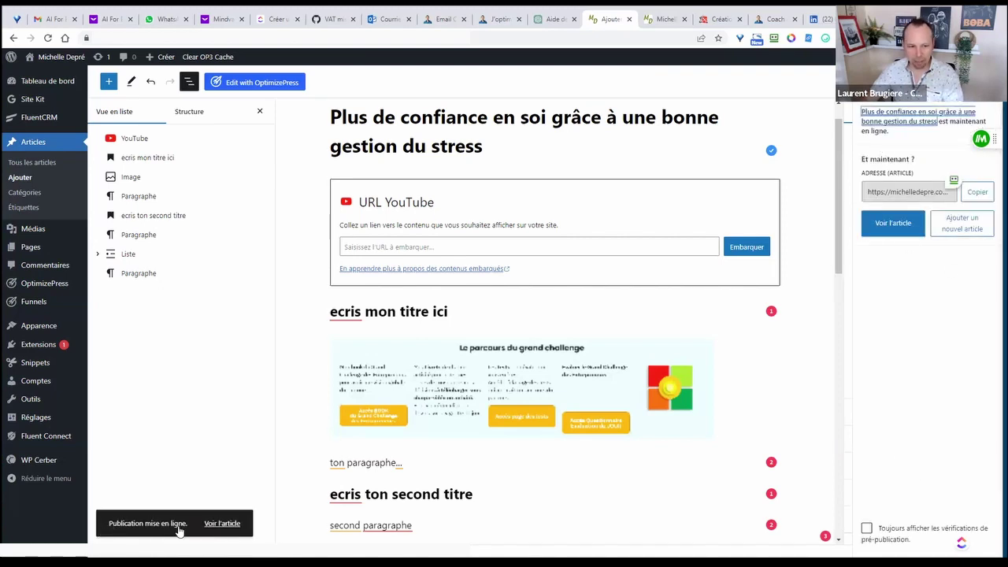
right_click(231, 526)
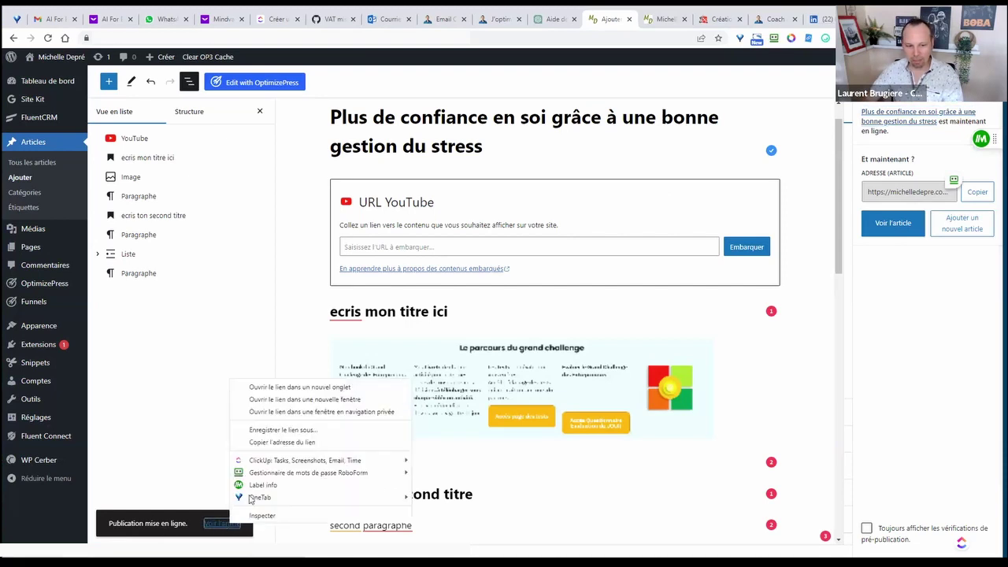
left_click(289, 387)
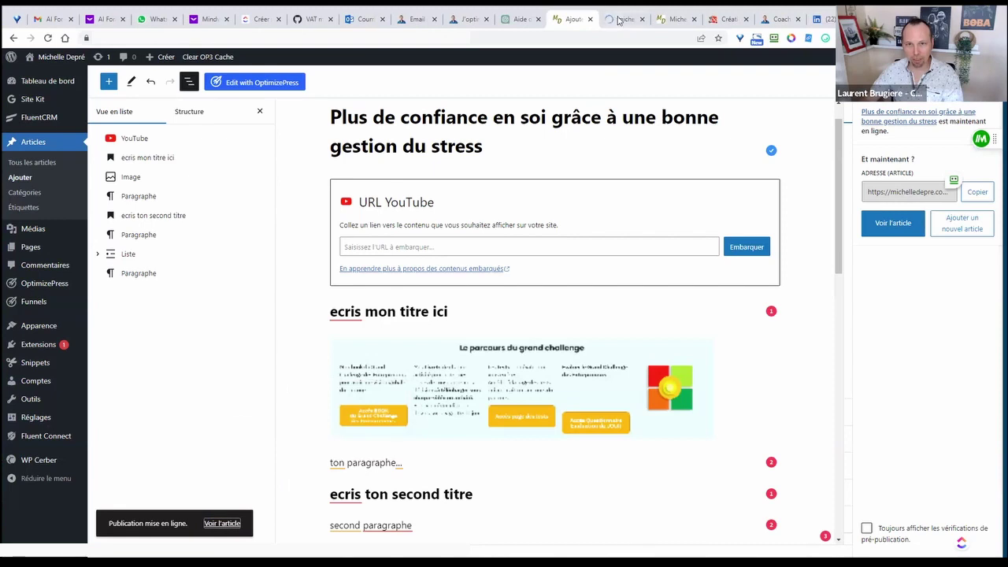
key("ctrl+Tab")
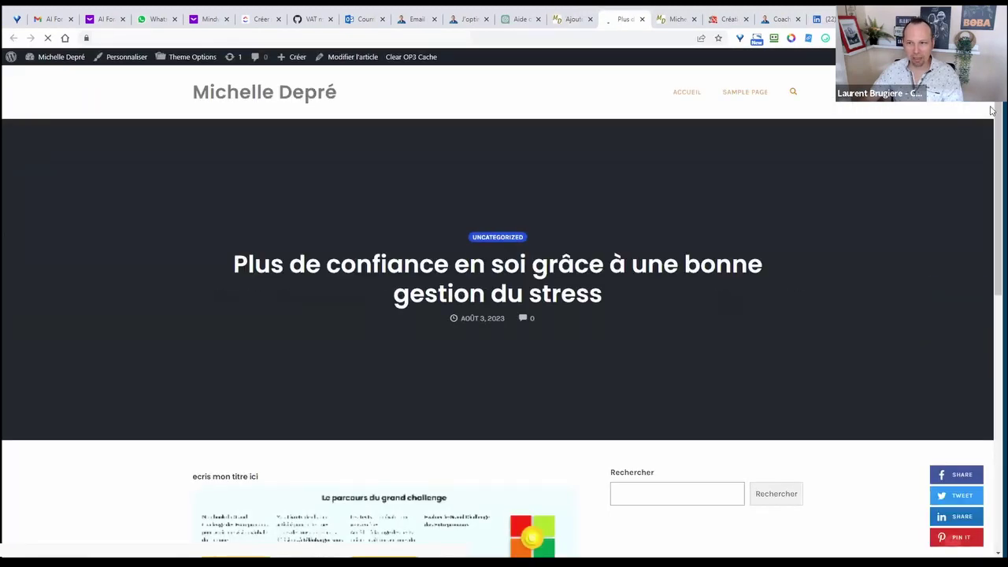
scroll(731, 252, "down", 7)
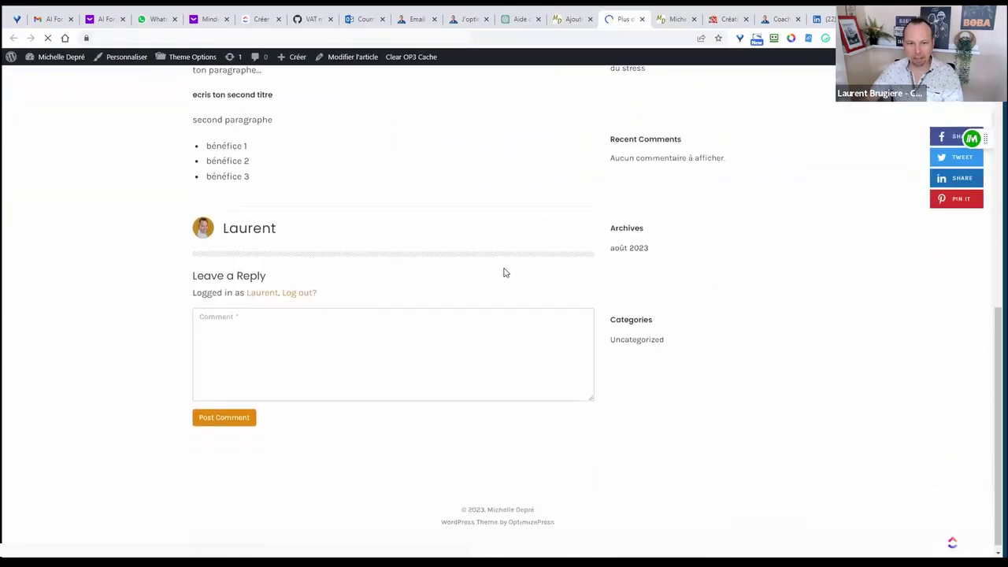
scroll(504, 272, "up", 7)
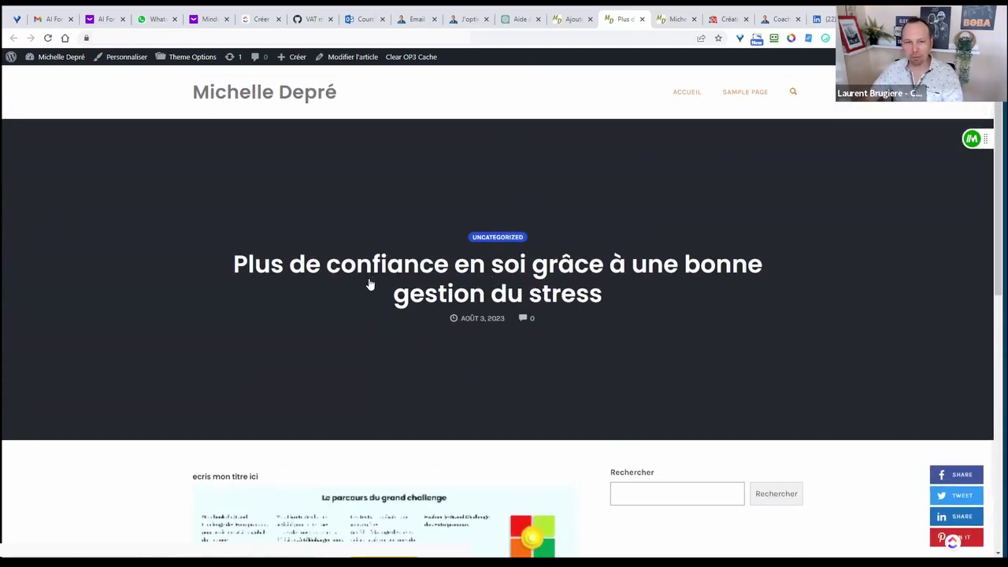
scroll(371, 282, "down", 5)
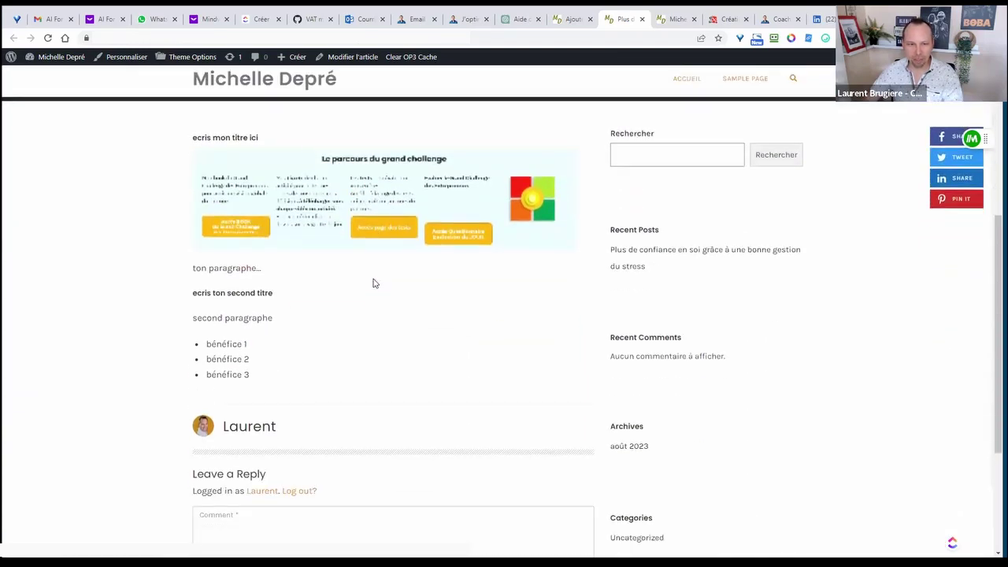
scroll(220, 137, "up", 2)
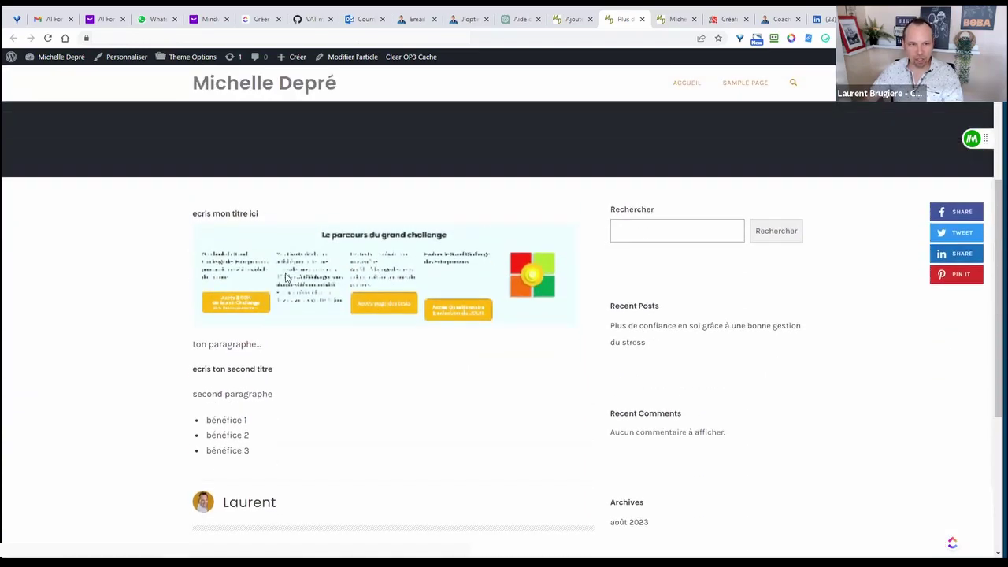
left_click_drag(211, 244, 248, 245)
left_click_drag(209, 399, 271, 398)
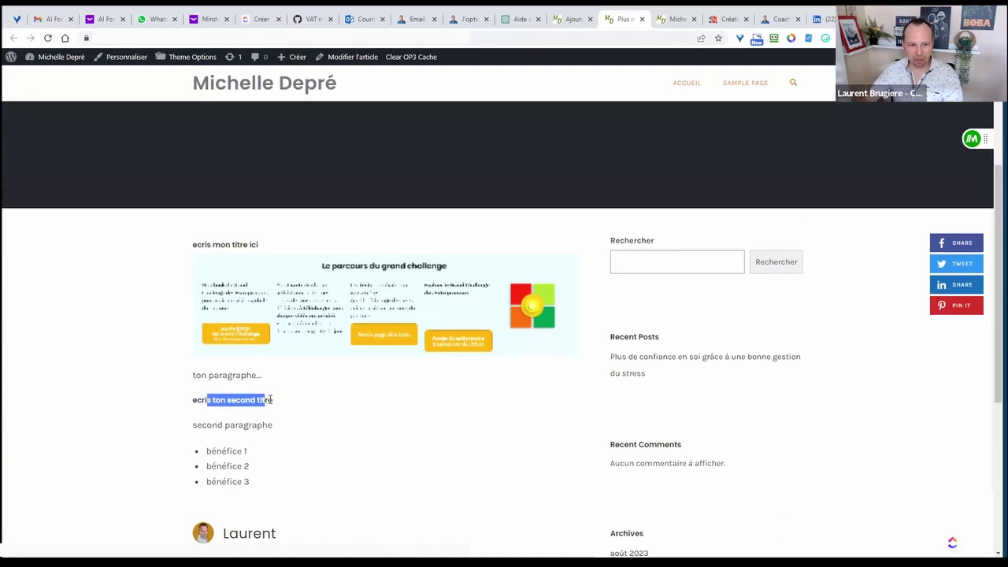
scroll(275, 378, "down", 3)
left_click_drag(228, 325, 254, 368)
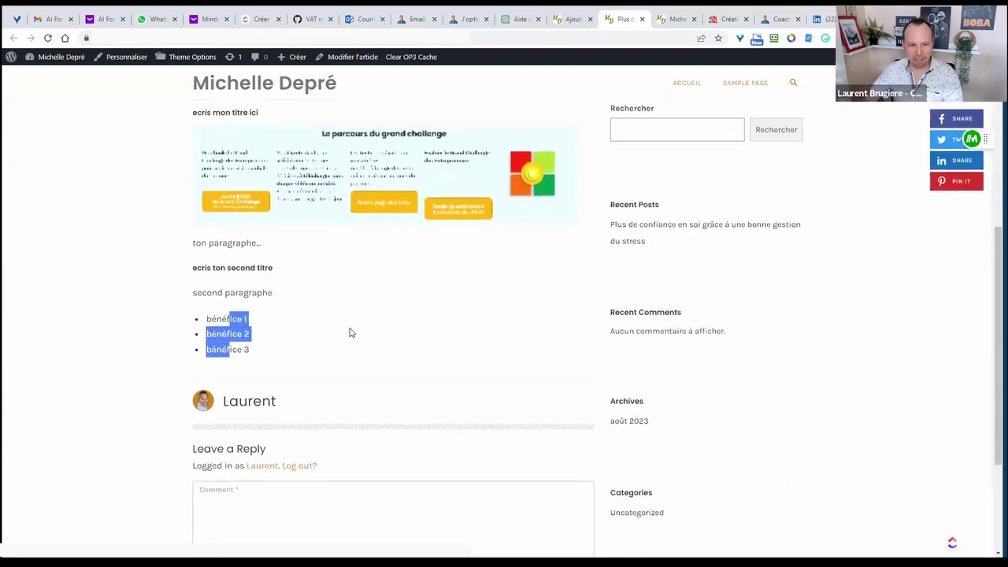
scroll(290, 275, "down", 4)
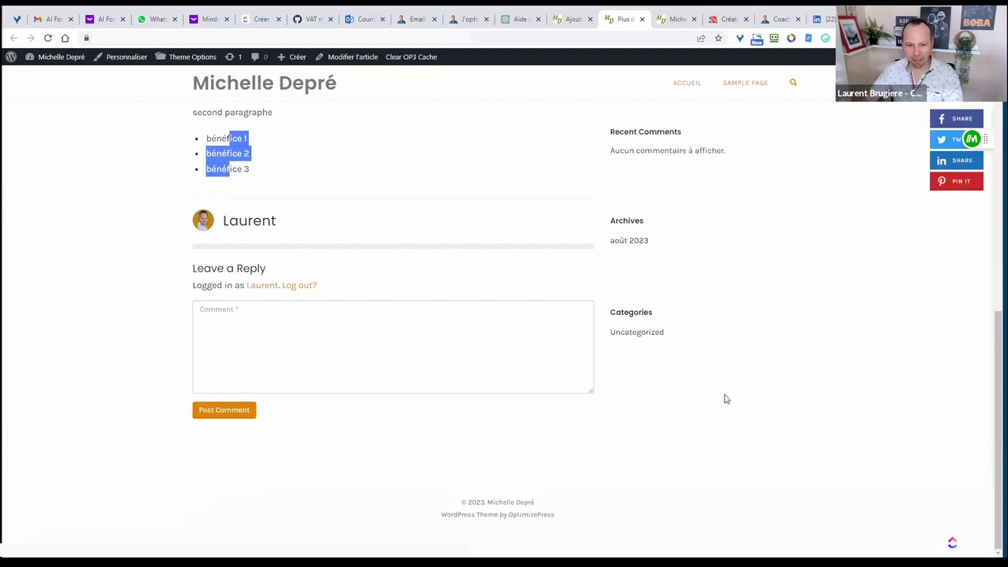
scroll(709, 401, "up", 1)
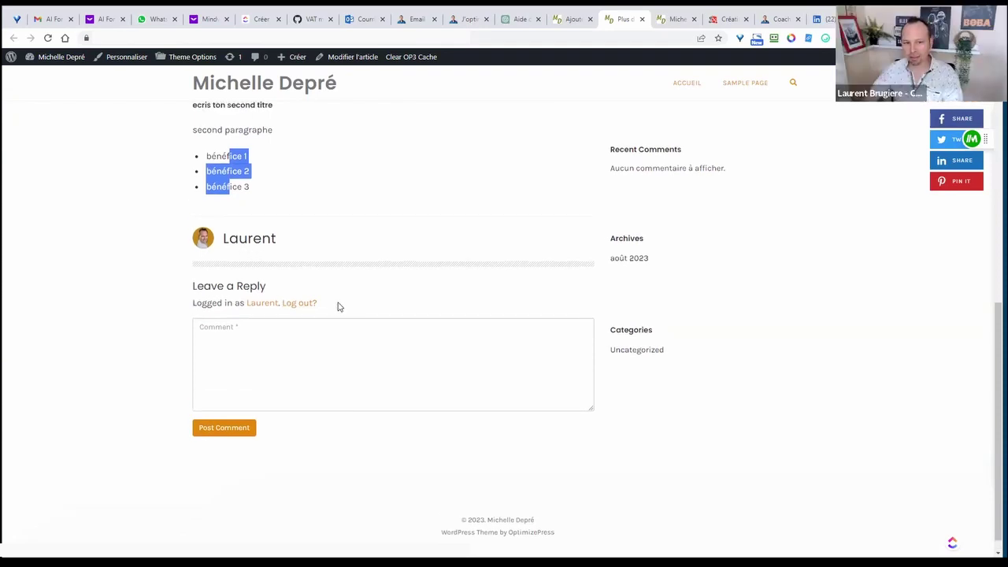
left_click_drag(338, 306, 190, 307)
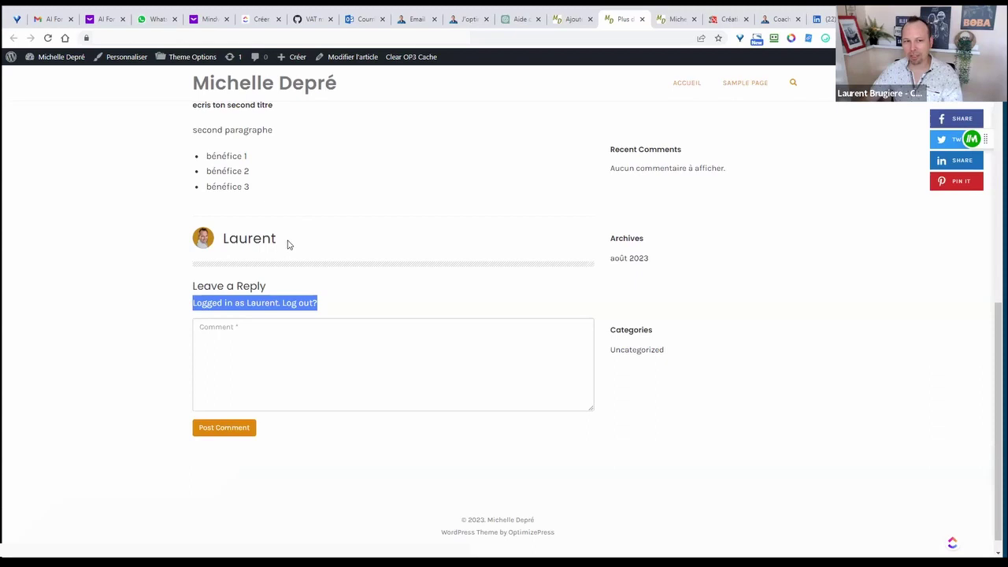
left_click_drag(288, 243, 357, 244)
left_click(359, 245)
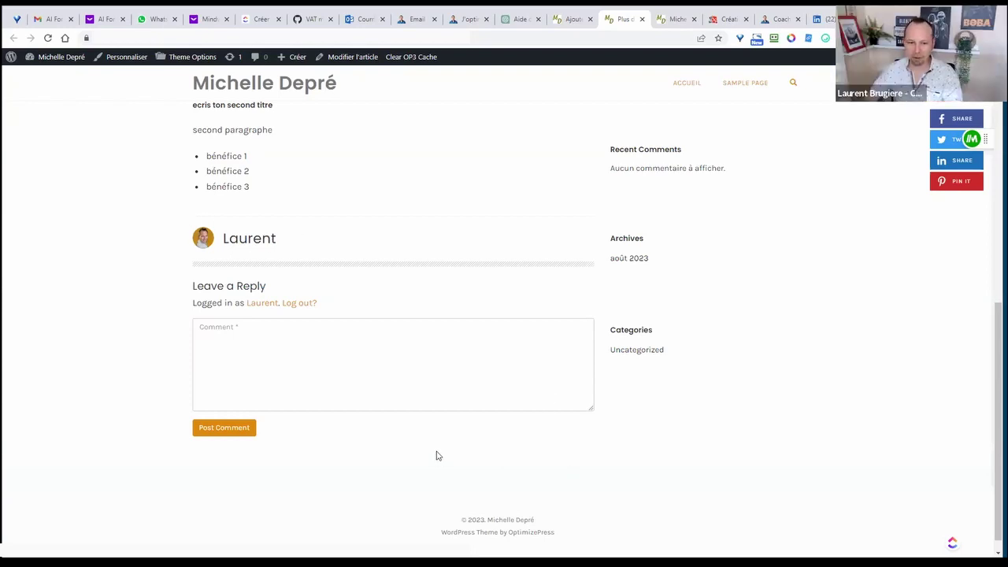
scroll(438, 457, "up", 2)
scroll(439, 457, "up", 4)
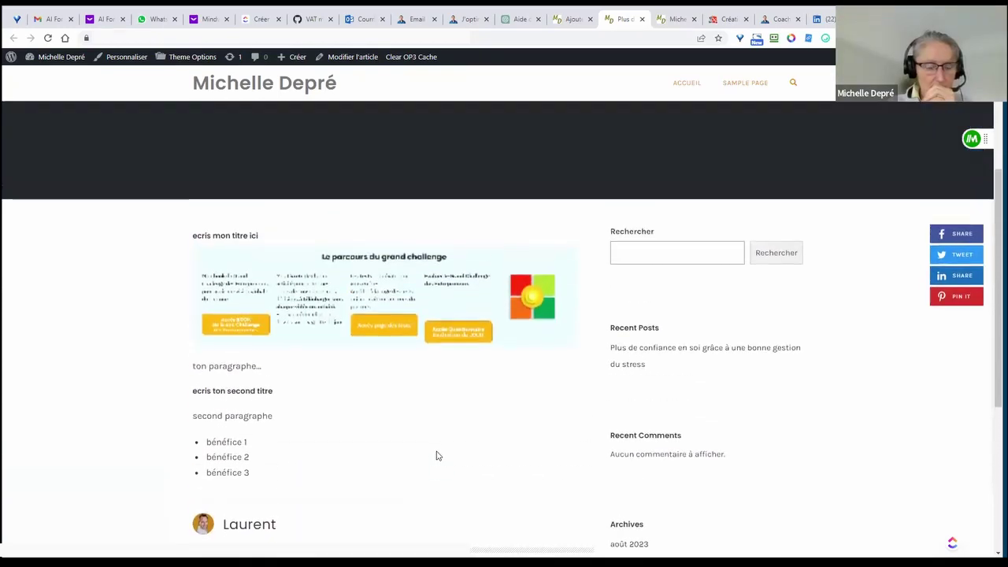
scroll(474, 448, "down", 3)
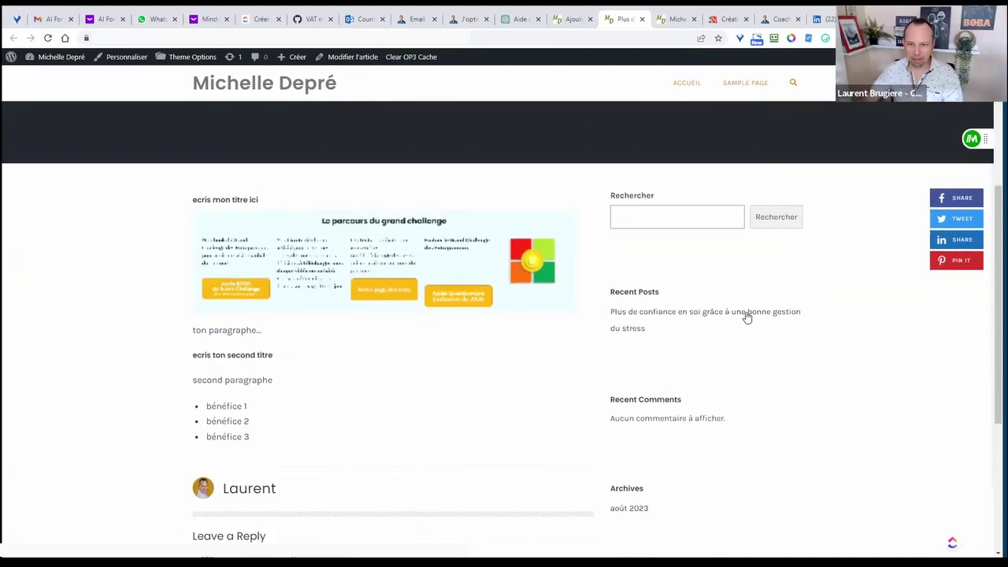
scroll(639, 178, "down", 1)
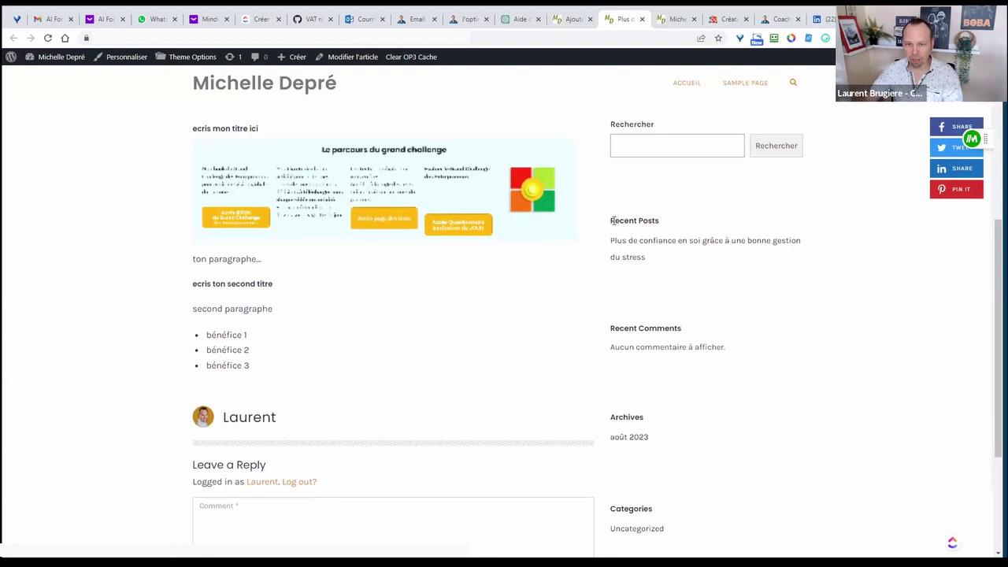
scroll(715, 313, "down", 1)
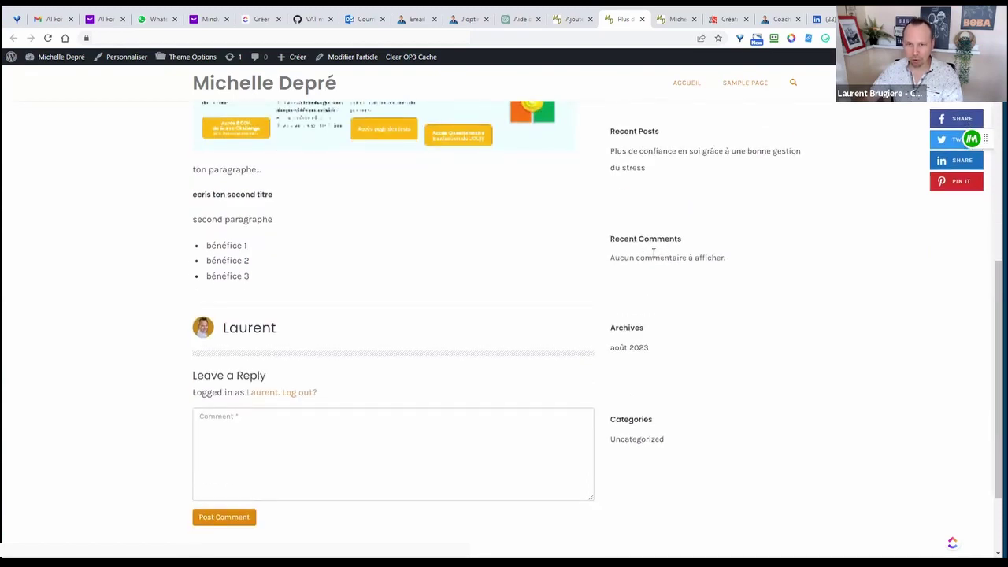
left_click_drag(622, 239, 678, 238)
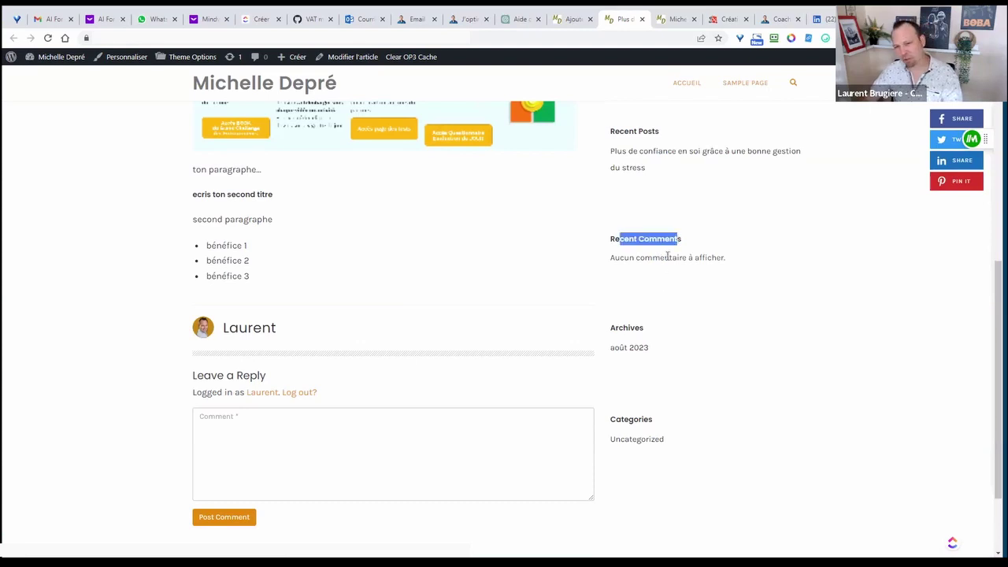
left_click_drag(614, 328, 637, 352)
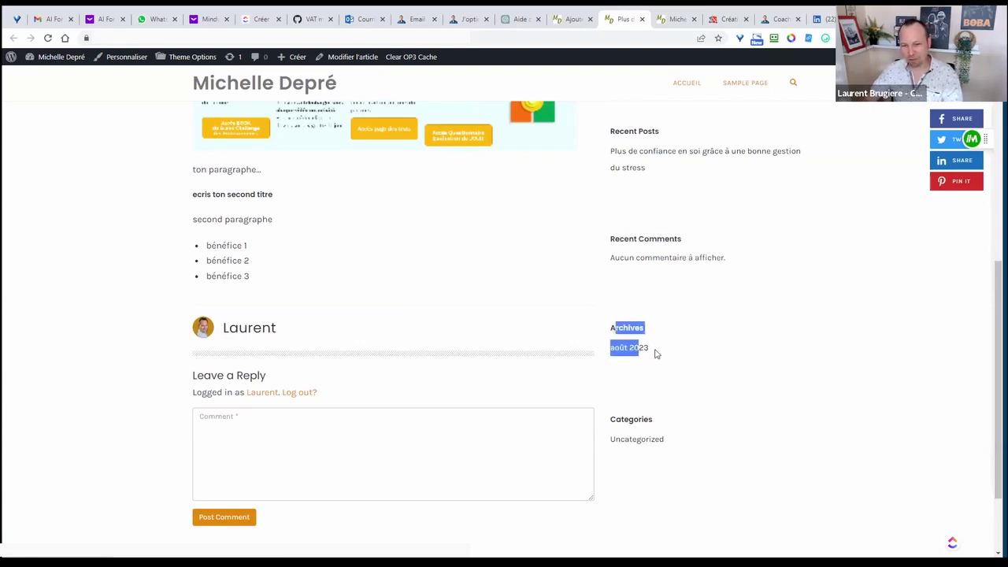
scroll(660, 393, "down", 1)
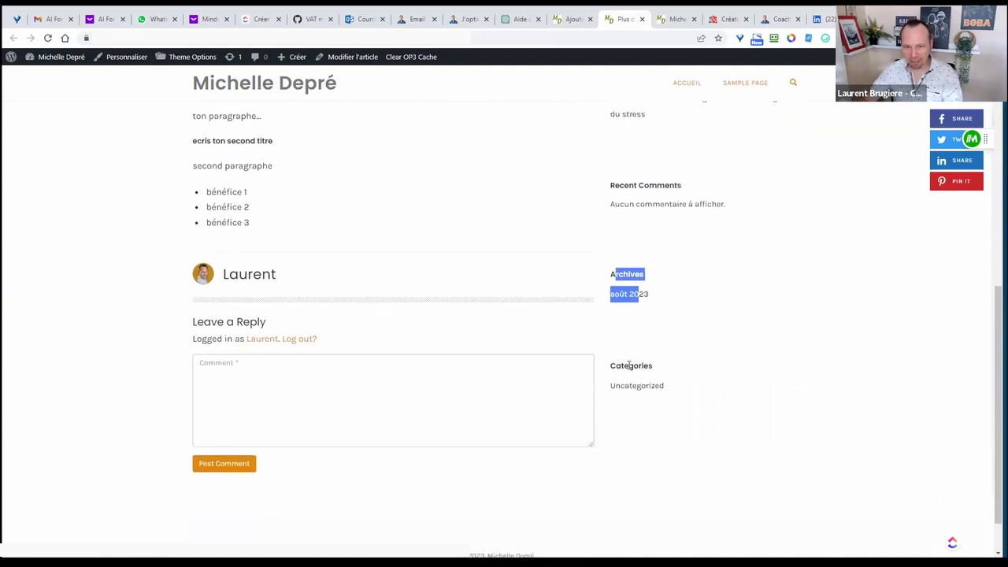
left_click_drag(629, 366, 640, 384)
scroll(740, 389, "up", 1)
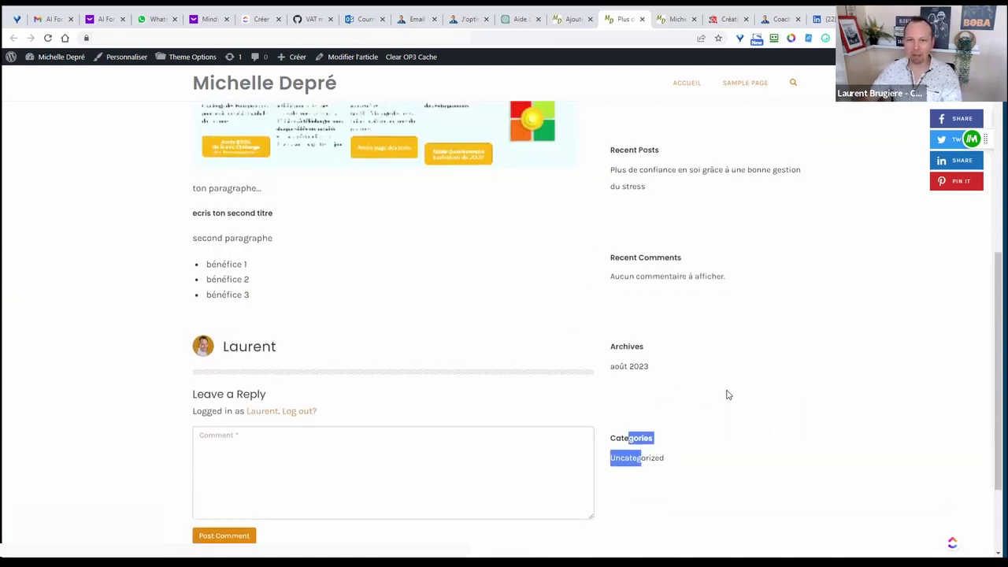
scroll(727, 387, "up", 3)
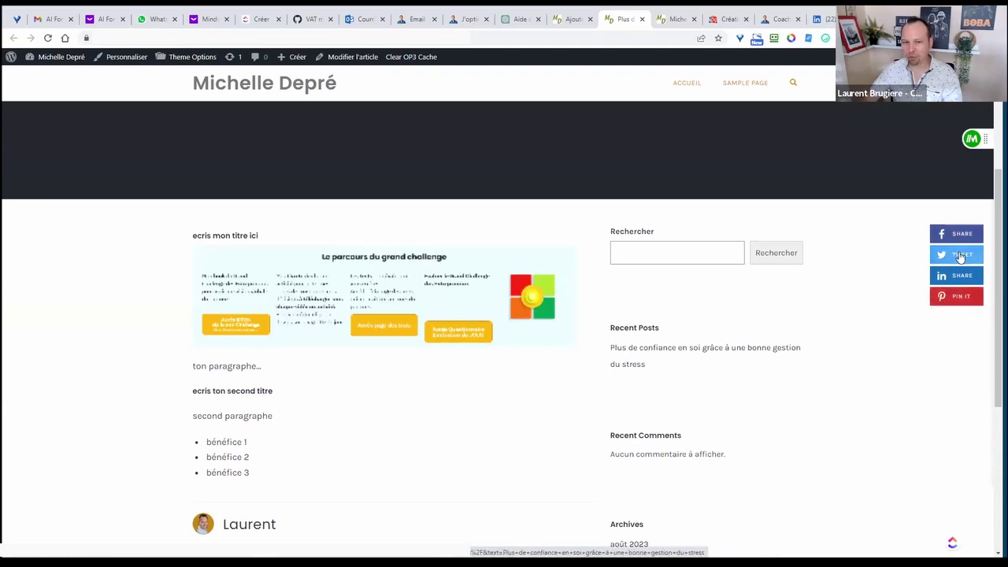
scroll(823, 409, "down", 1)
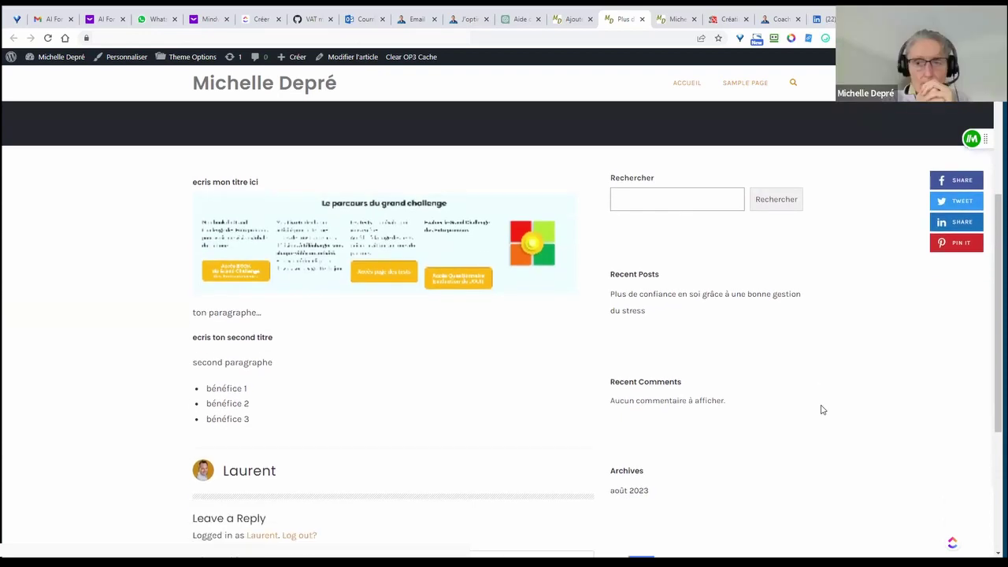
scroll(821, 407, "up", 1)
left_click(655, 236)
left_click(846, 363)
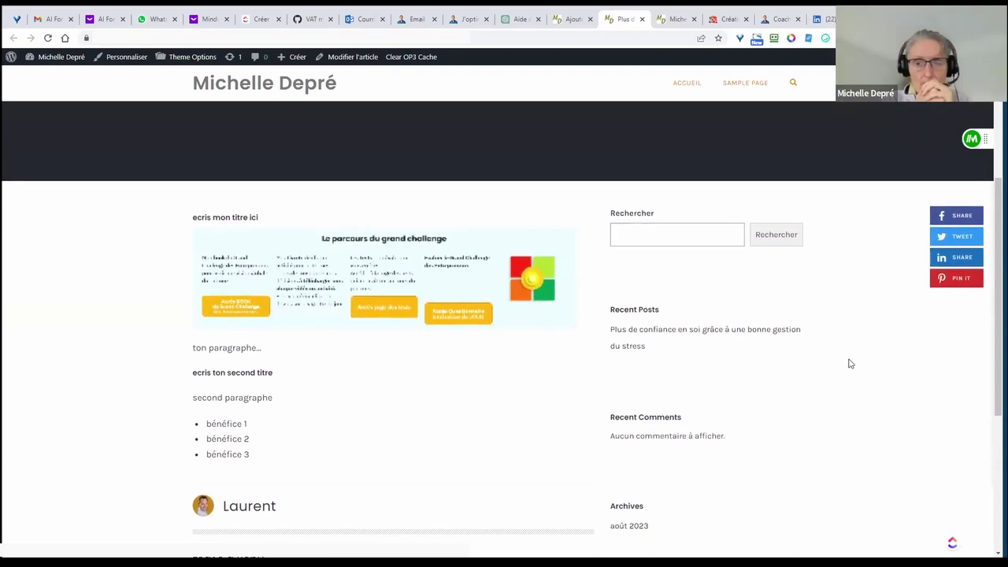
scroll(848, 363, "up", 4)
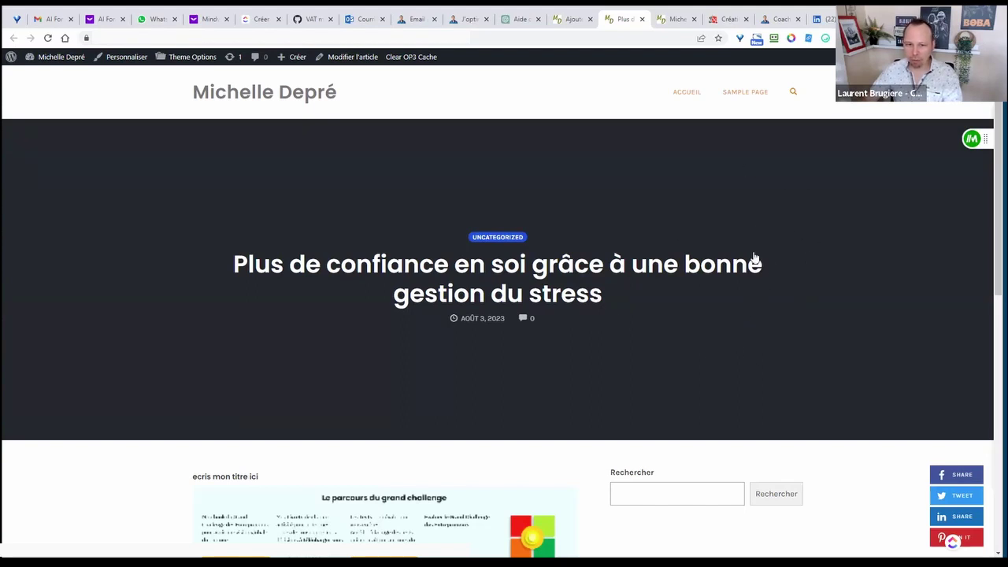
scroll(769, 280, "down", 1)
scroll(819, 299, "up", 1)
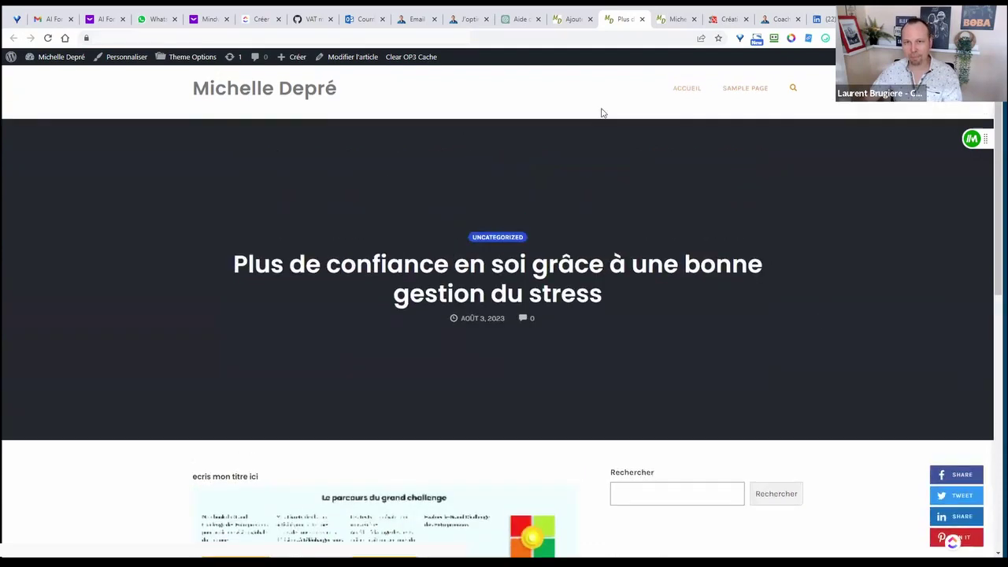
- Close the post-published panel and expand Image mise en avant to open the media library
left_click(565, 19)
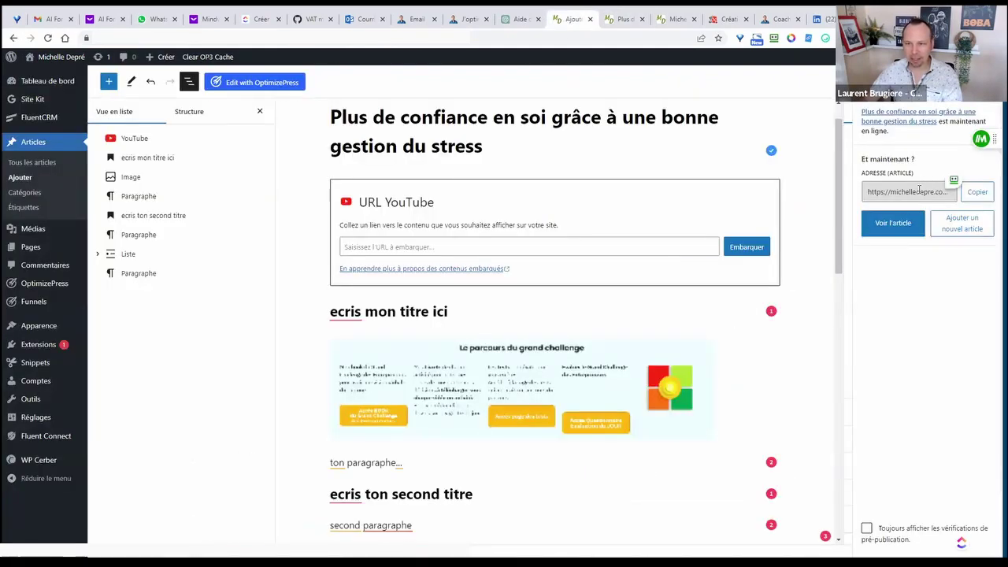
left_click(983, 82)
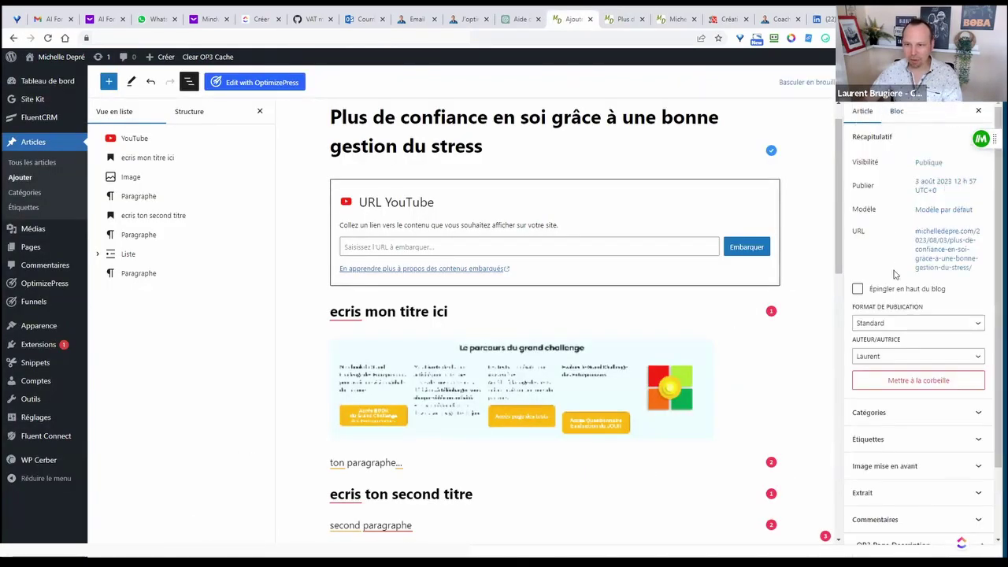
scroll(910, 254, "down", 1)
scroll(909, 254, "down", 1)
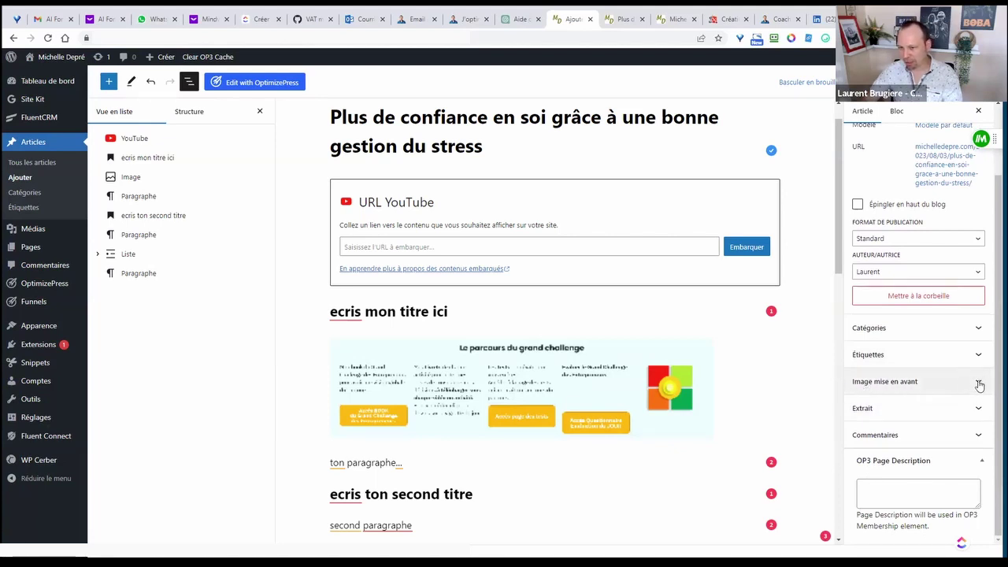
left_click(978, 384)
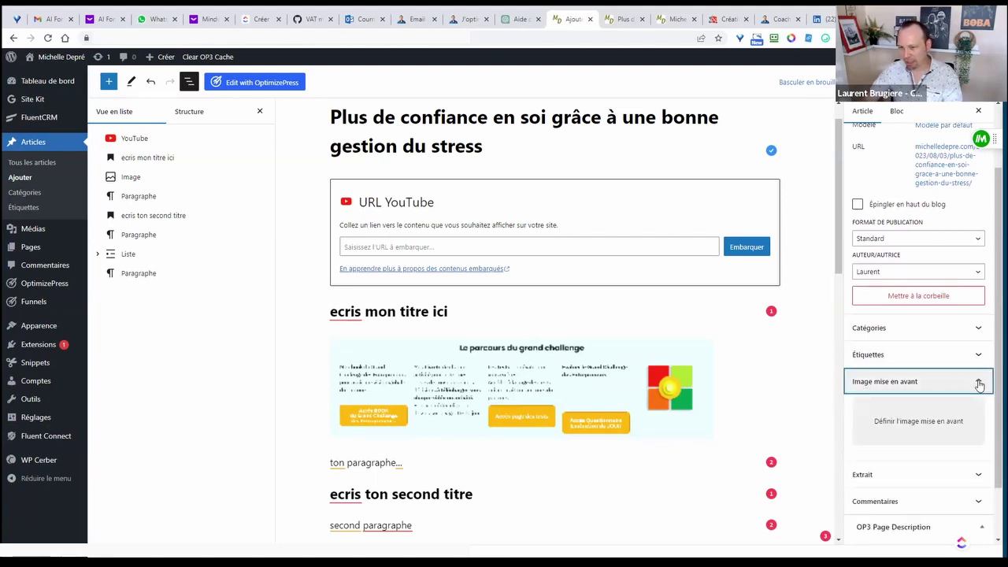
left_click(916, 424)
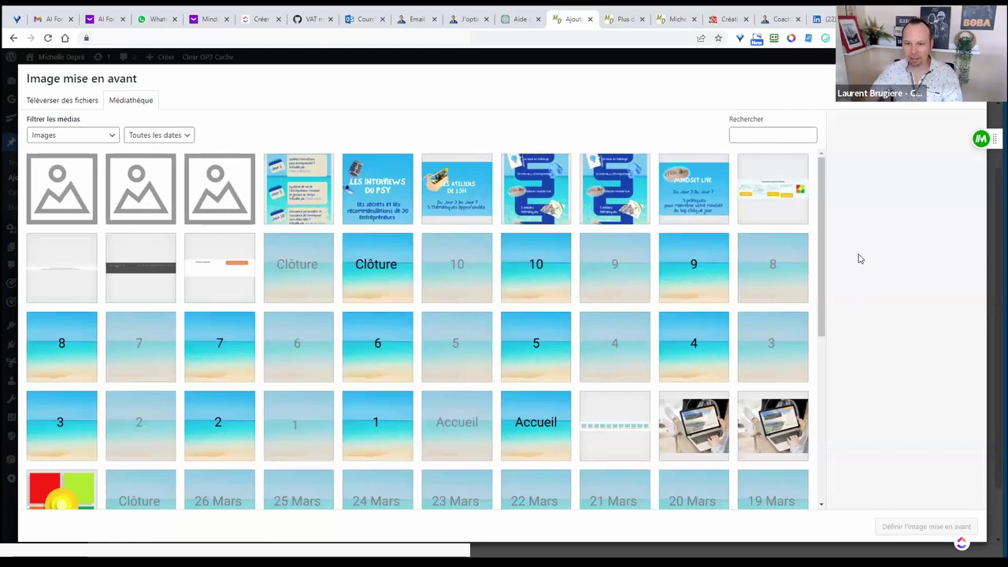
left_click_drag(821, 236, 821, 207)
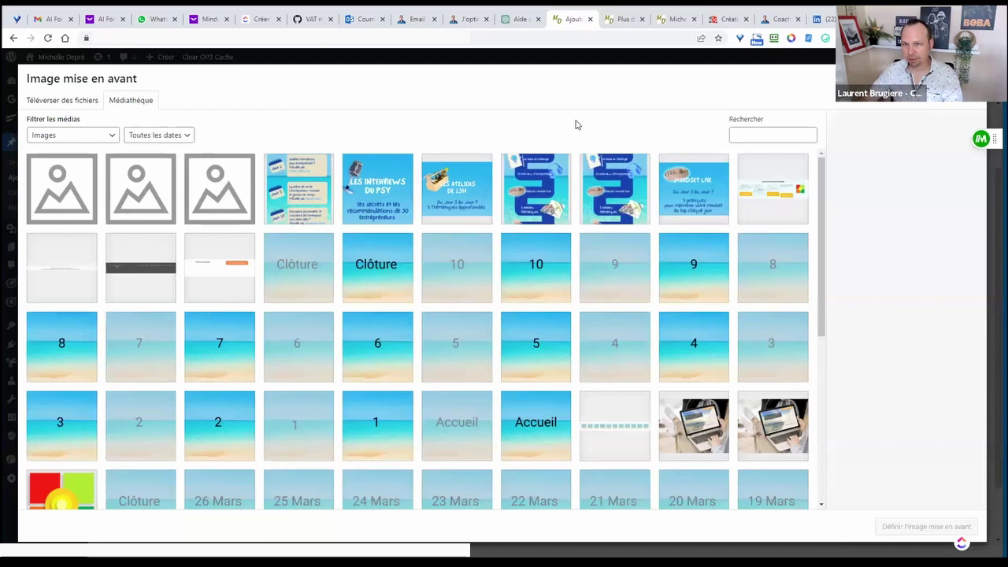
- Inspect the first article image on the board-game blog, then return to the Le Blog page
left_click(721, 27)
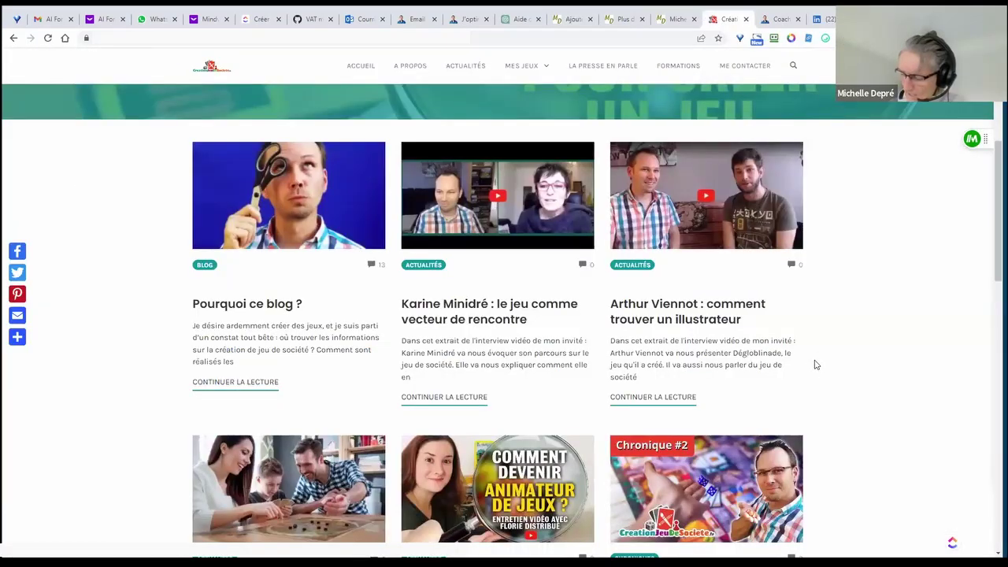
scroll(815, 364, "down", 1)
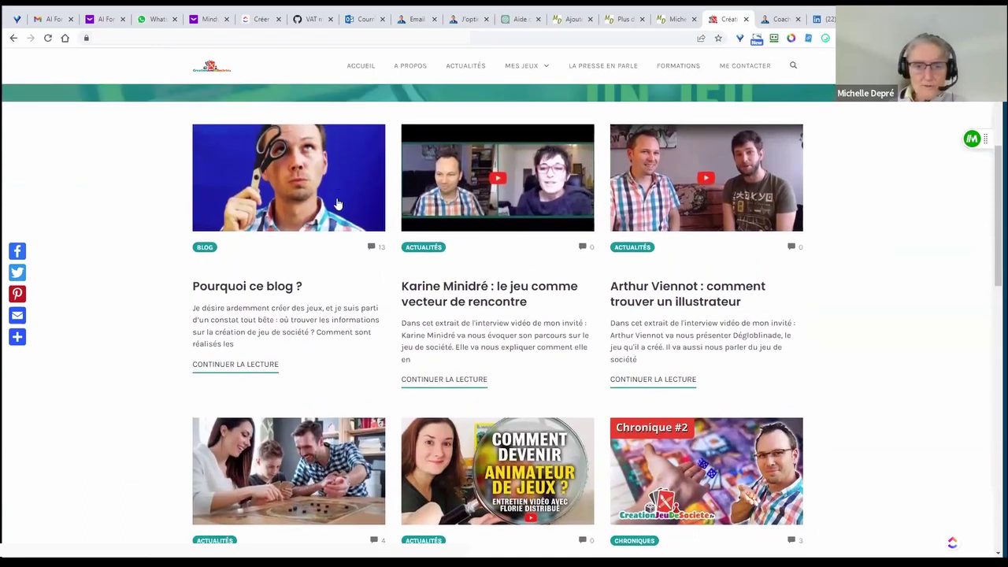
right_click(331, 173)
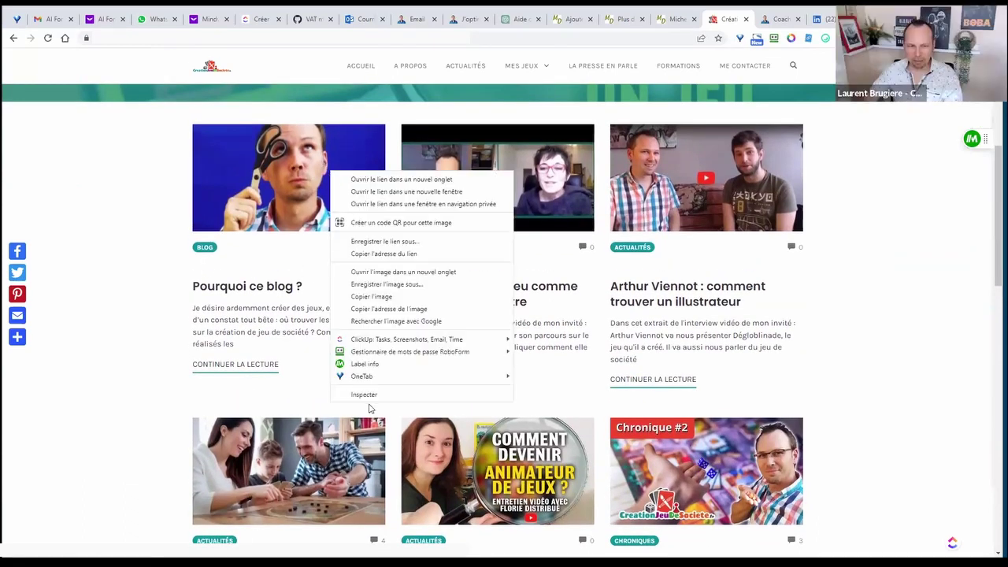
left_click(329, 197)
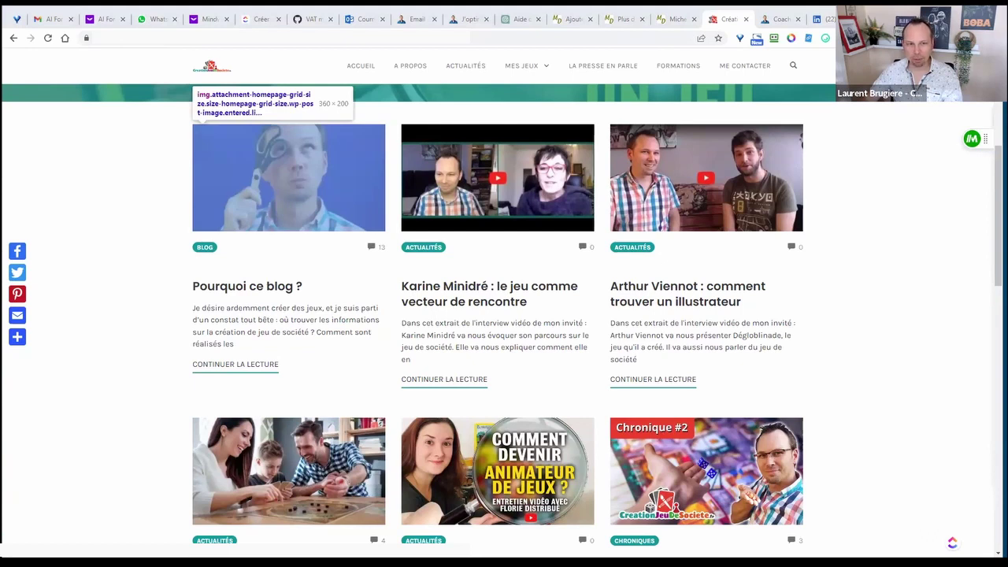
left_click(468, 19)
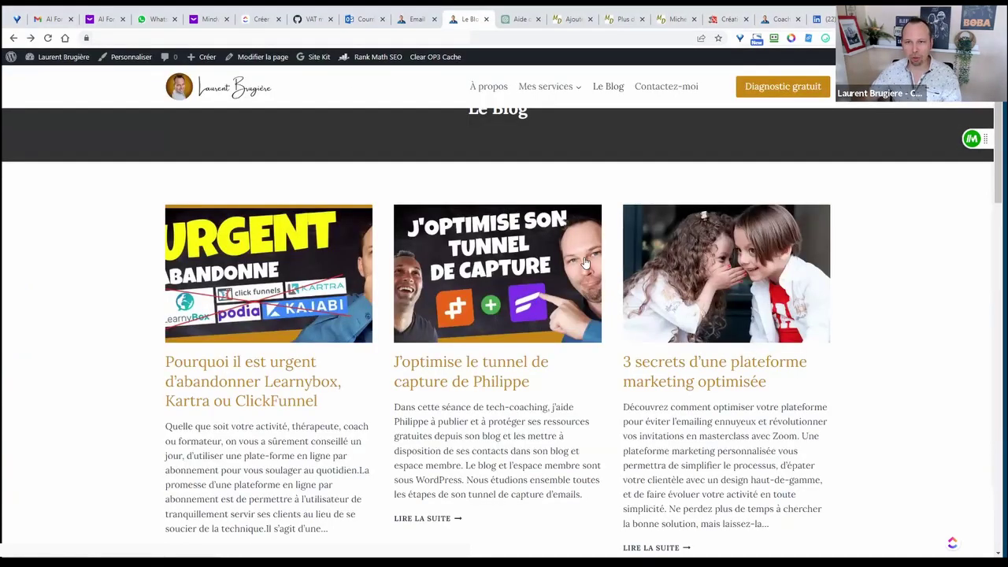
- Open the Canva site in a new browser tab
key("ctrl+t")
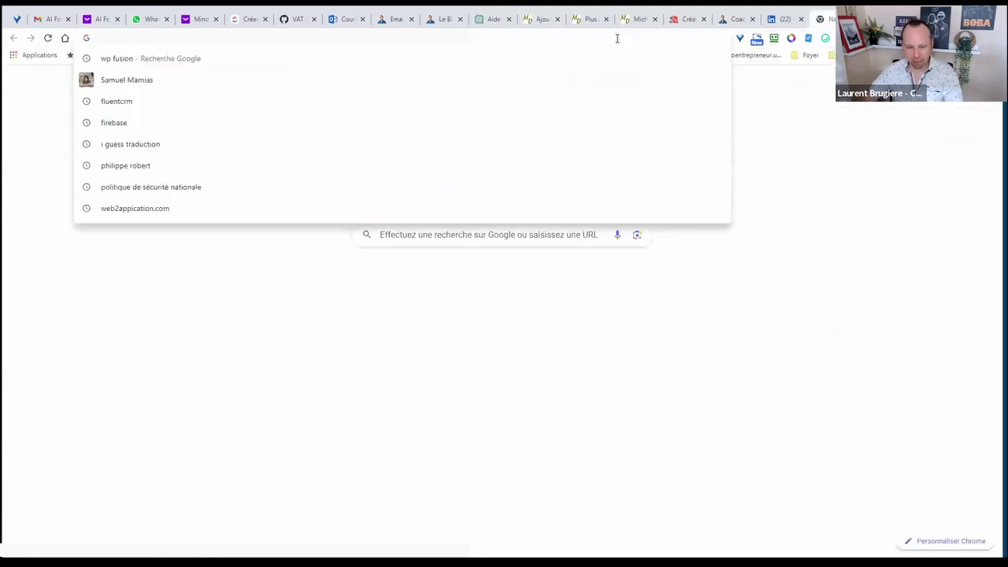
type("ca")
key("Return")
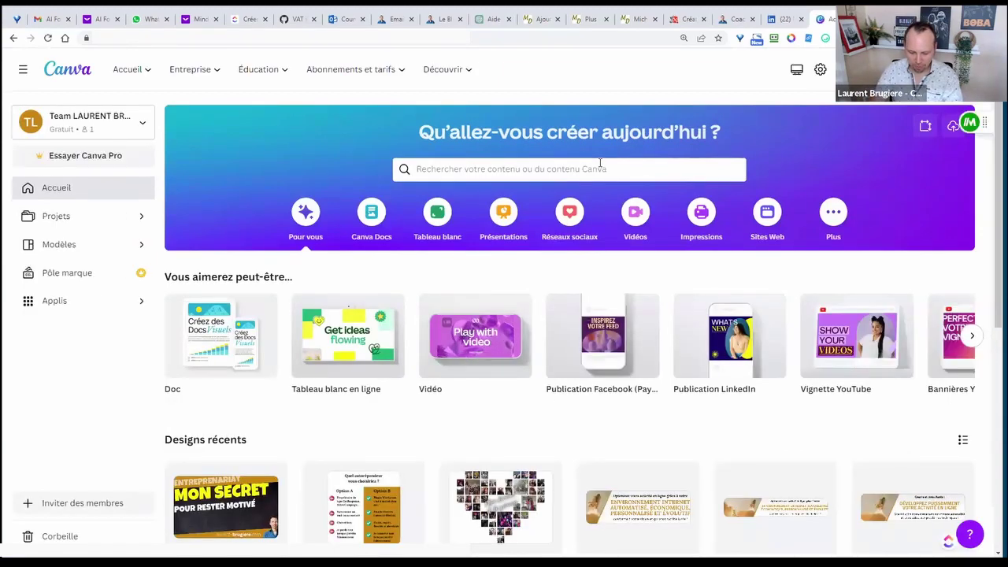
- Search Canva templates for 'vignette' to find the 1280 × 720 px YouTube thumbnail format
left_click(580, 170)
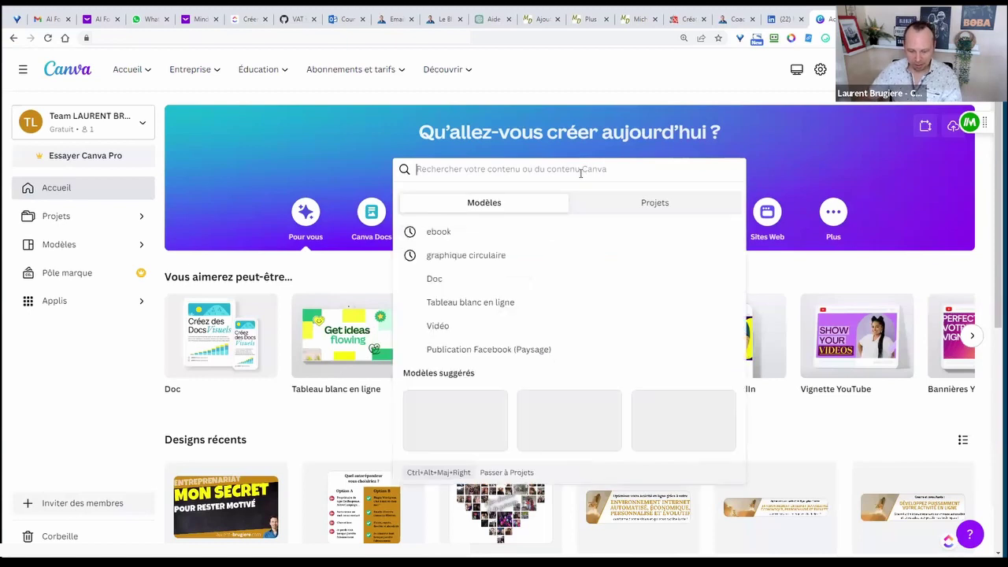
type("you")
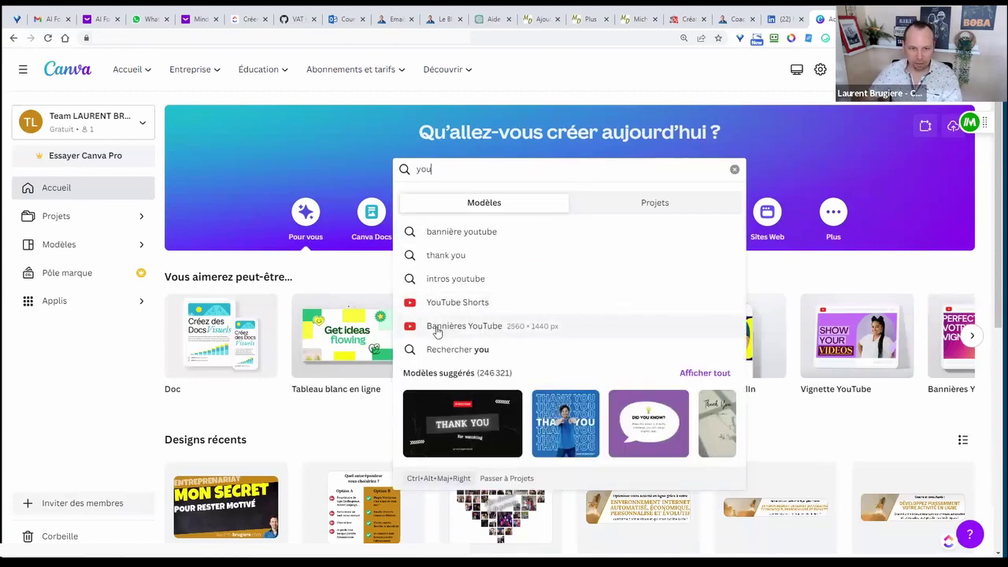
scroll(464, 303, "down", 1)
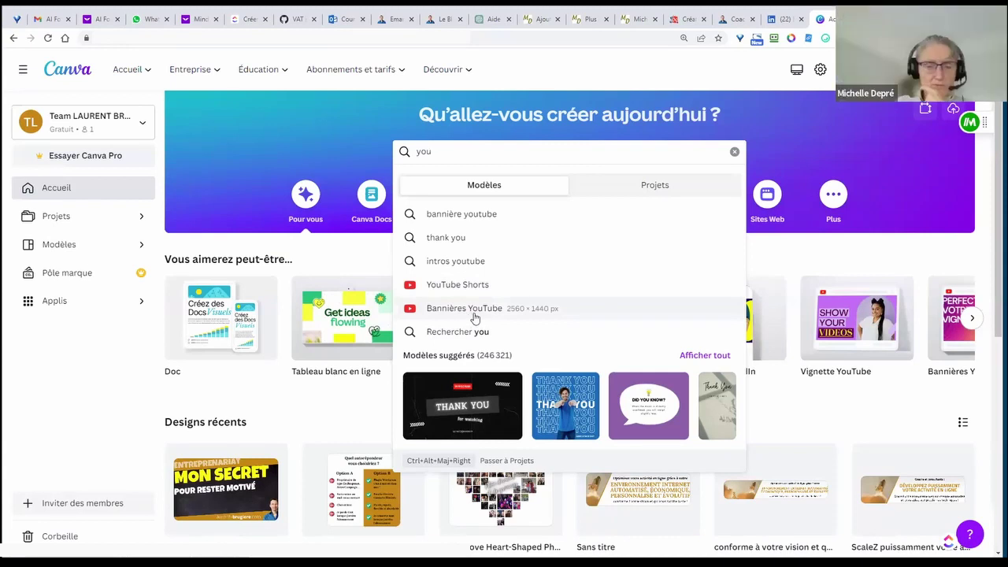
double_click(425, 152)
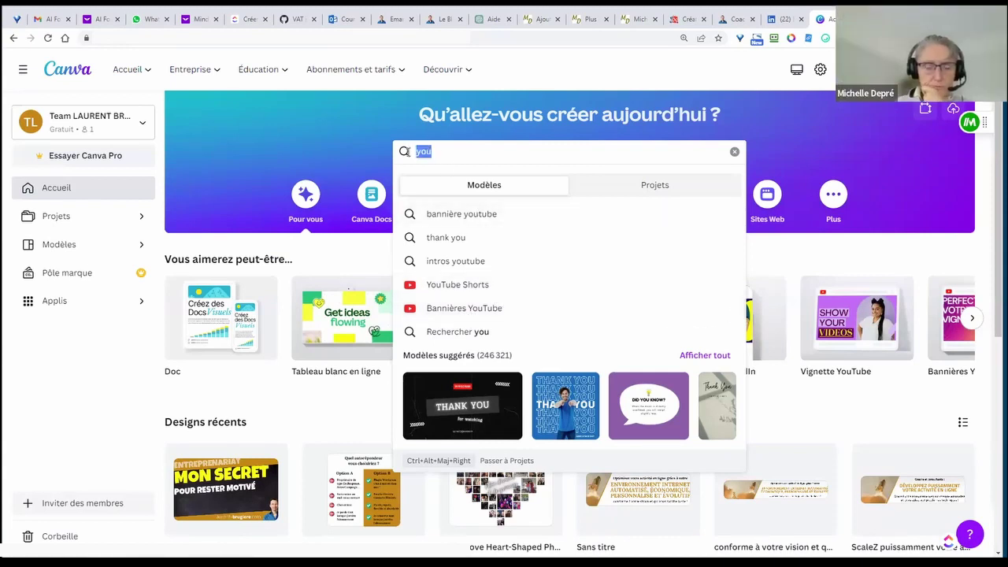
type("vignette")
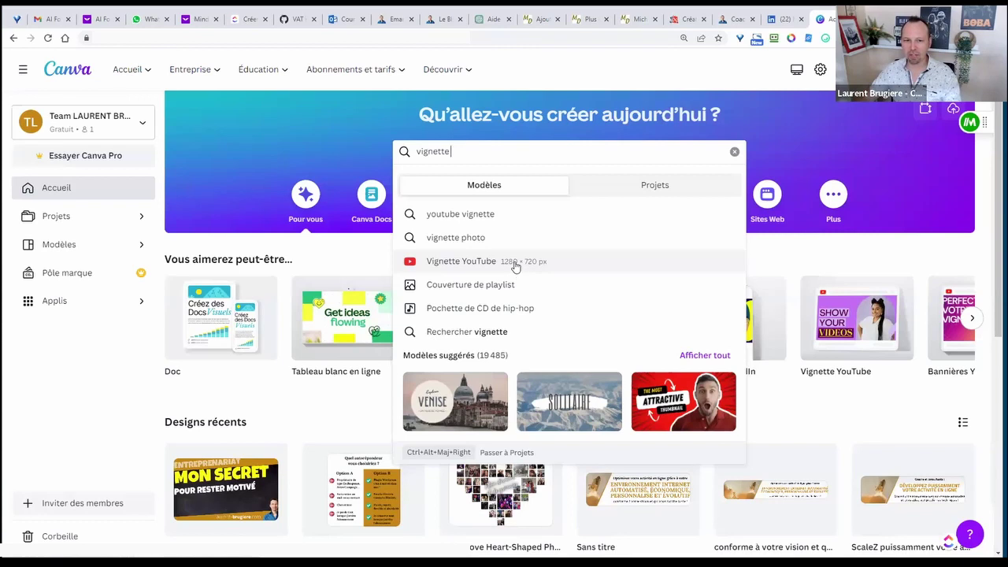
- Load more library media and set the laptop photo as the post's featured image
left_click(590, 23)
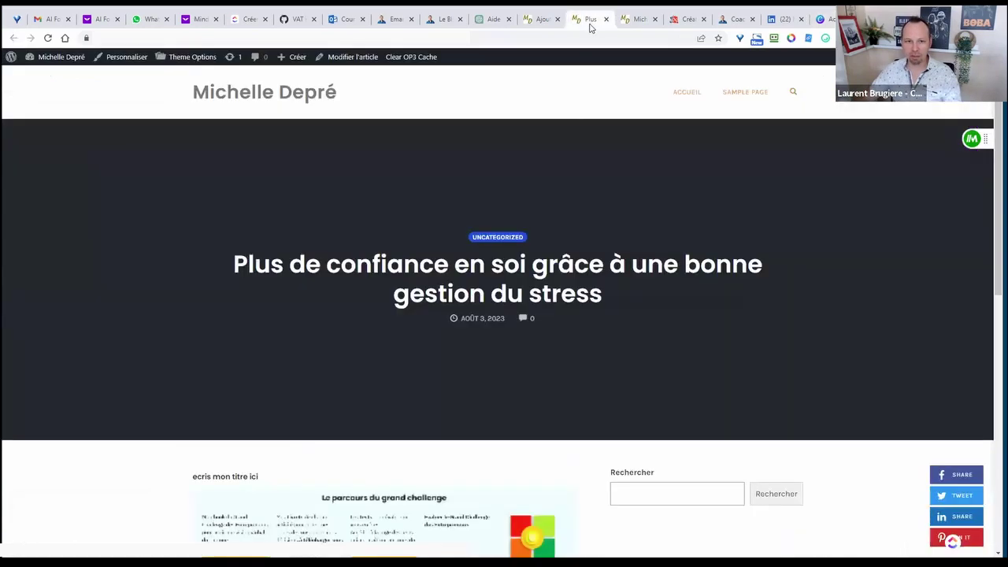
left_click(639, 21)
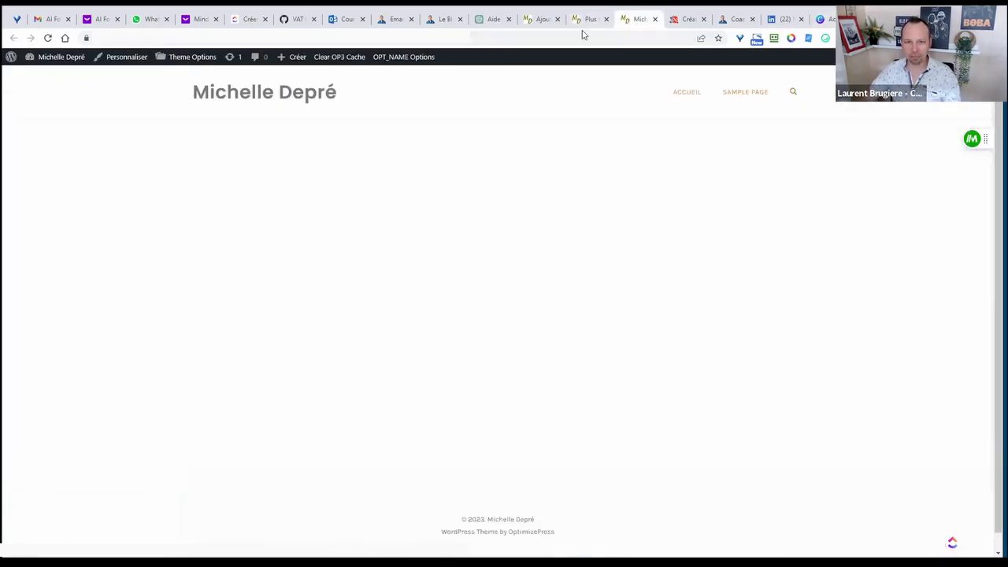
left_click(591, 22)
left_click(549, 21)
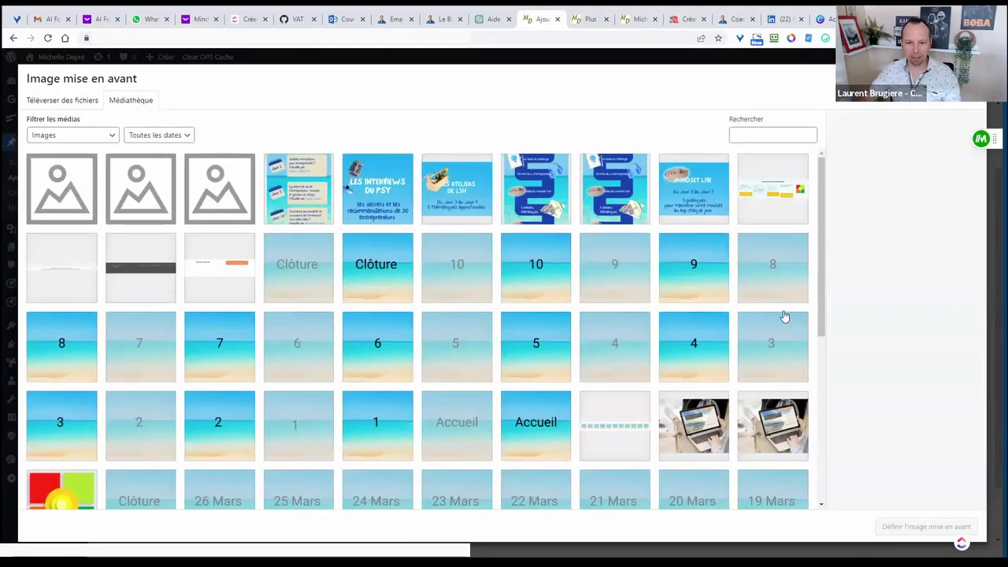
scroll(630, 355, "down", 5)
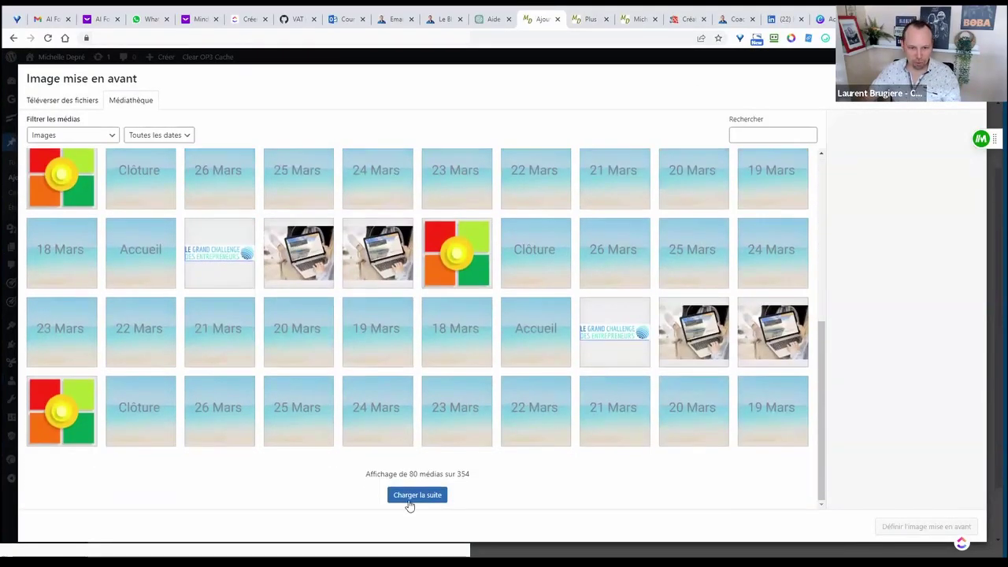
left_click(409, 498)
scroll(587, 331, "down", 10)
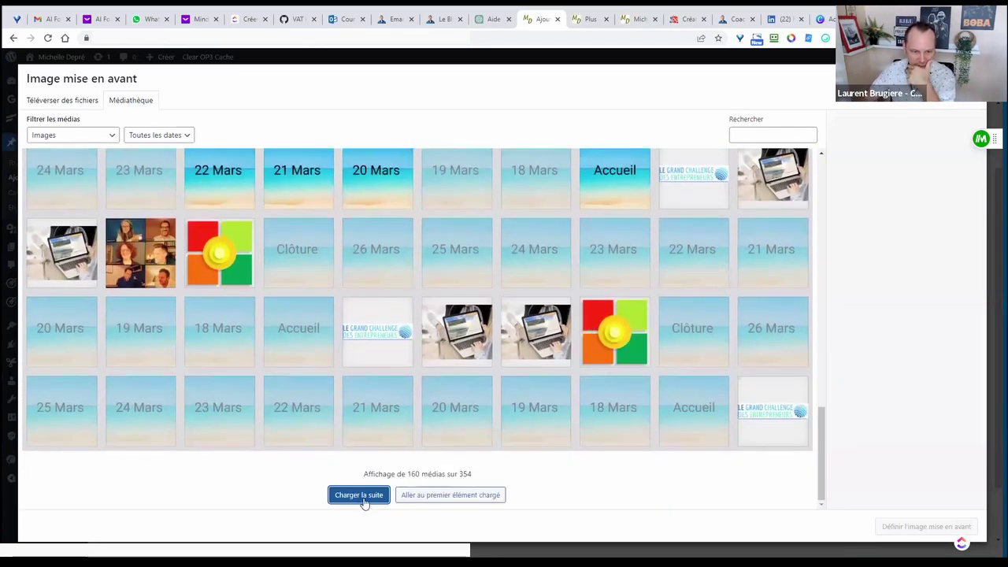
left_click(362, 496)
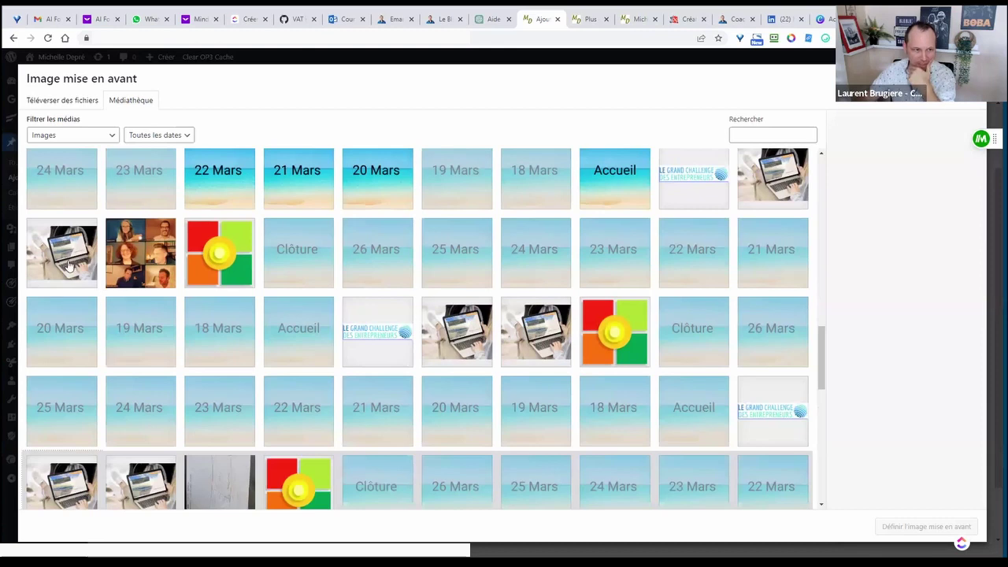
left_click(66, 266)
left_click(902, 526)
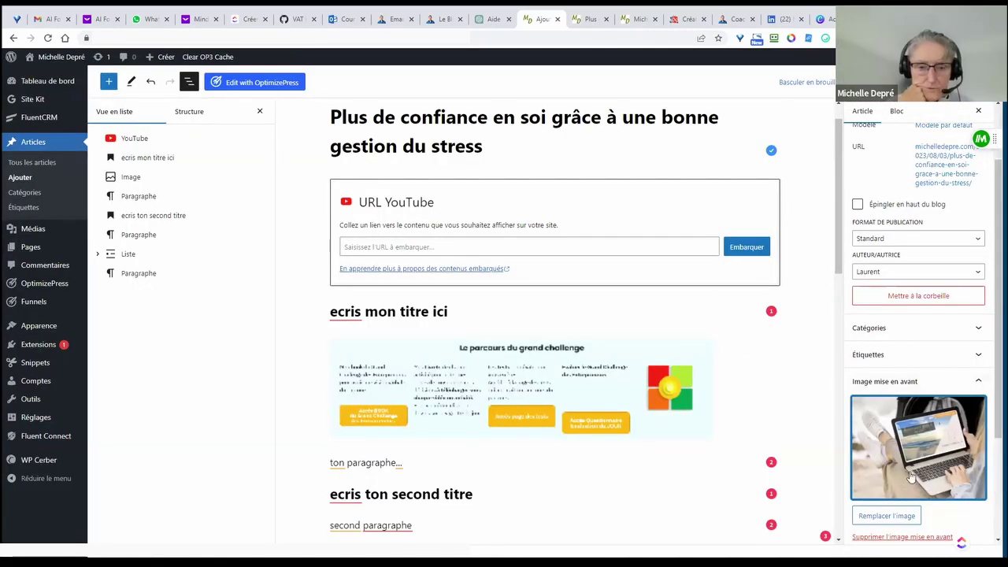
- Save the post and check the laptop image on the live article and blog homepage
key("ctrl+s")
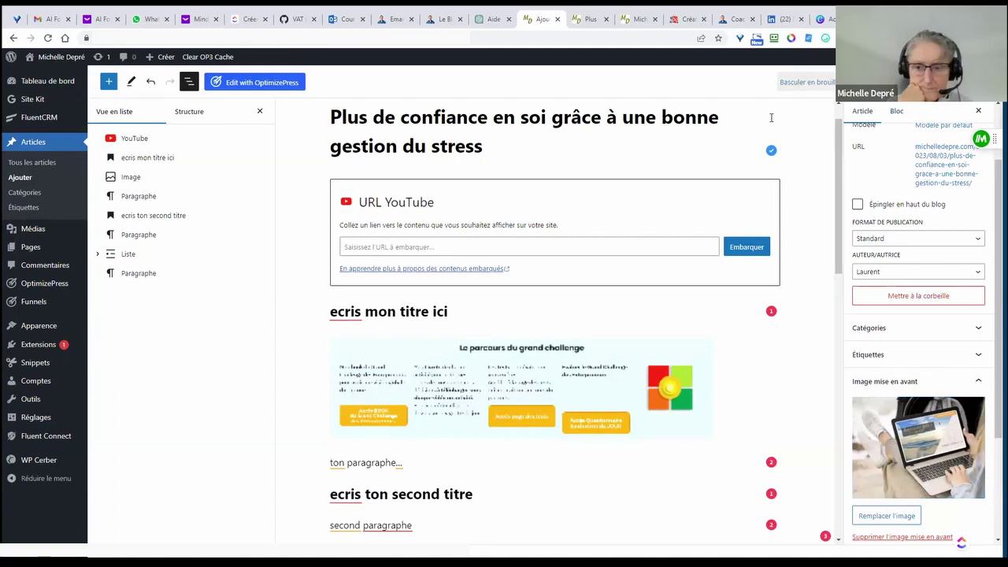
left_click(215, 523)
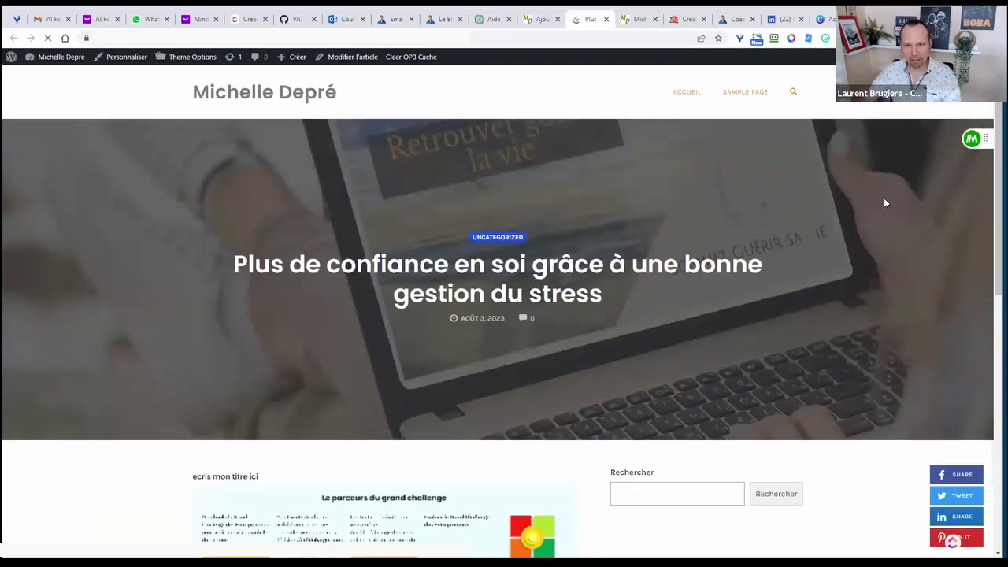
left_click(685, 92)
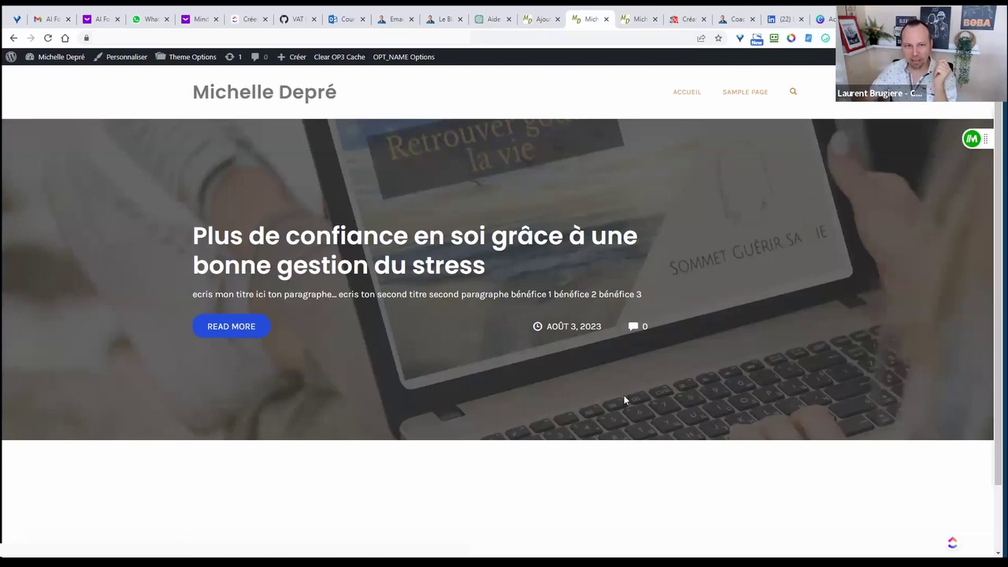
scroll(624, 397, "down", 1)
scroll(707, 320, "up", 1)
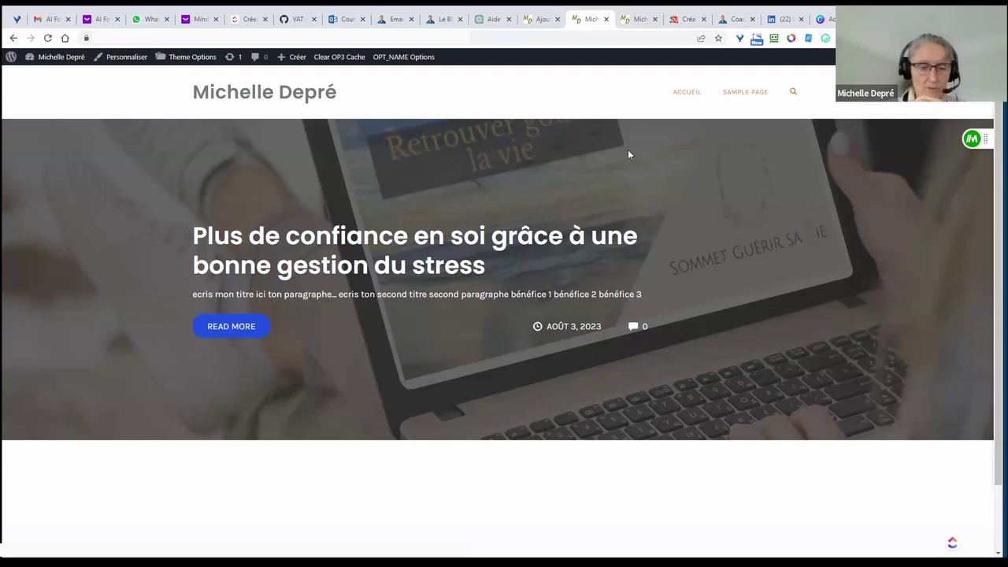
left_click(541, 19)
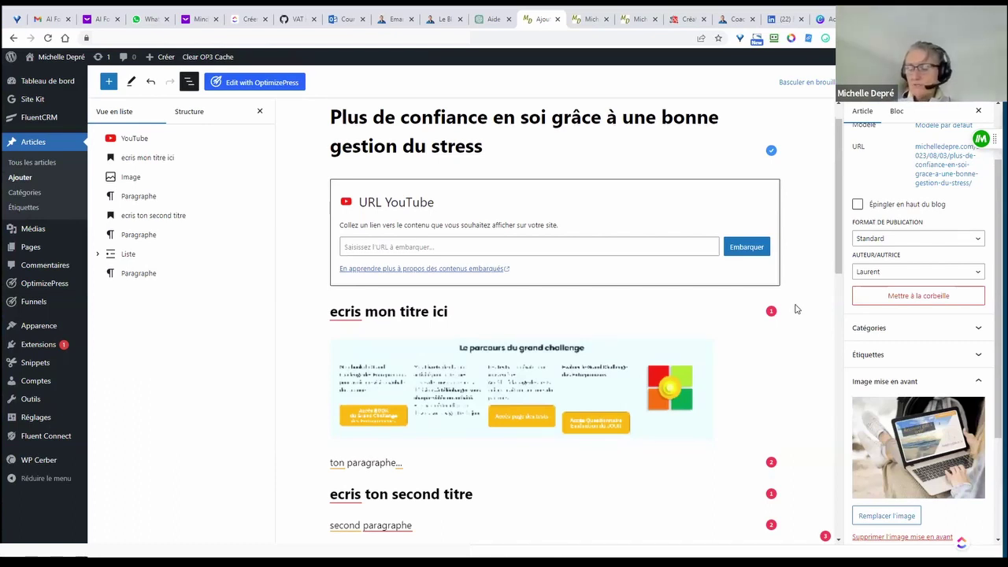
- Select and clear part of the post title, then switch to the blog homepage tab
scroll(795, 309, "up", 1)
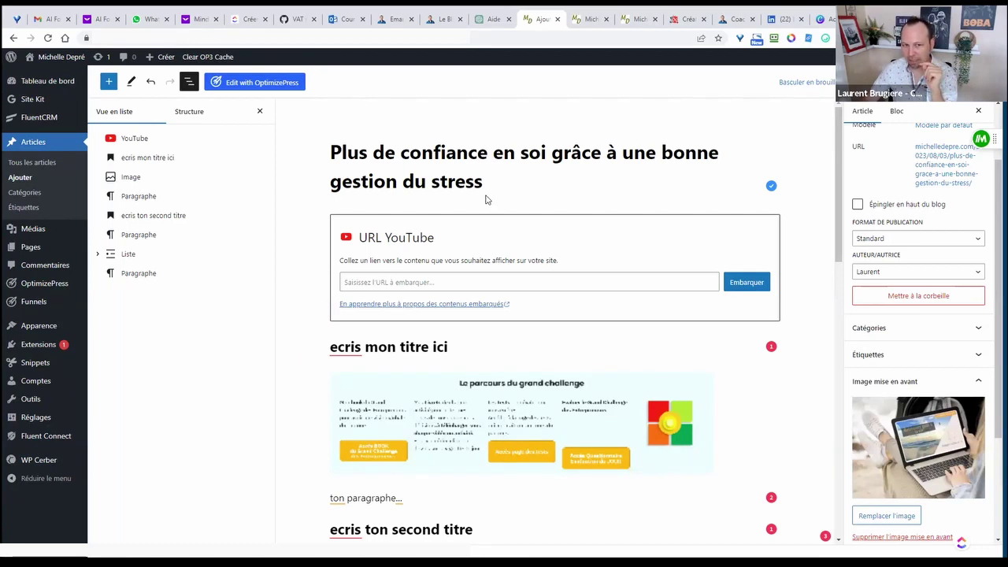
mouse_move(484, 183)
left_mouse_down()
mouse_move(432, 163)
mouse_move(466, 174)
left_mouse_up()
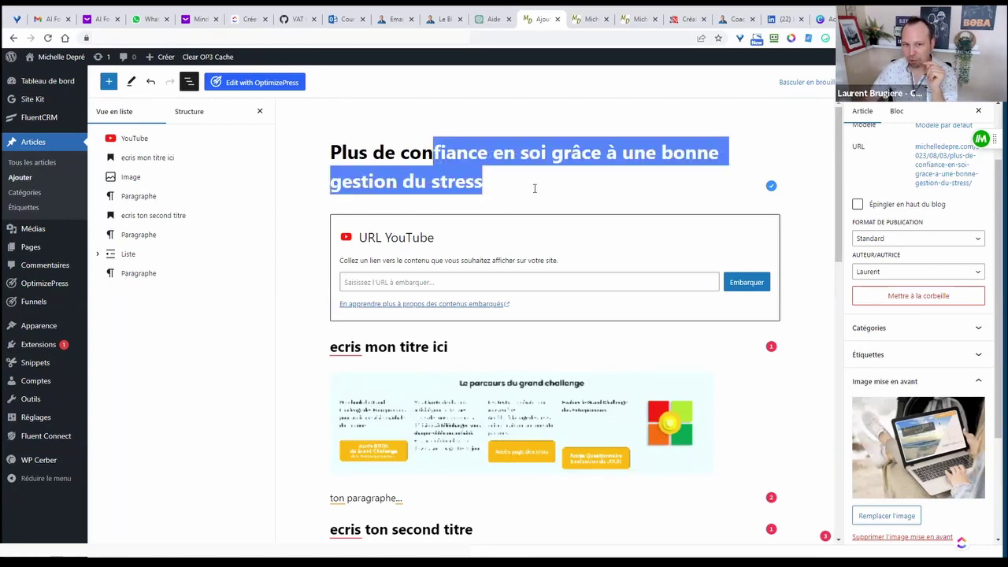
left_click(510, 186)
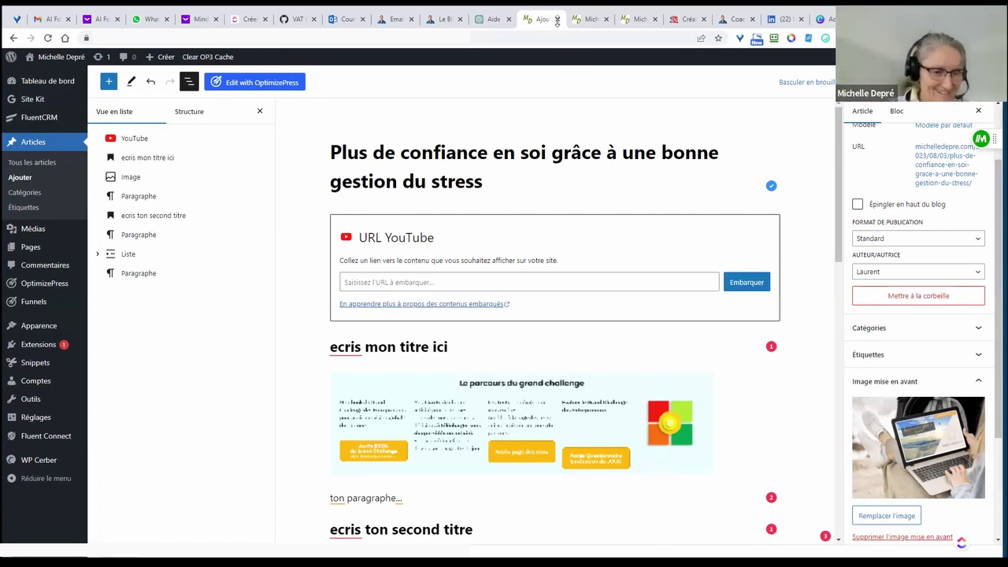
key("ctrl+Tab")
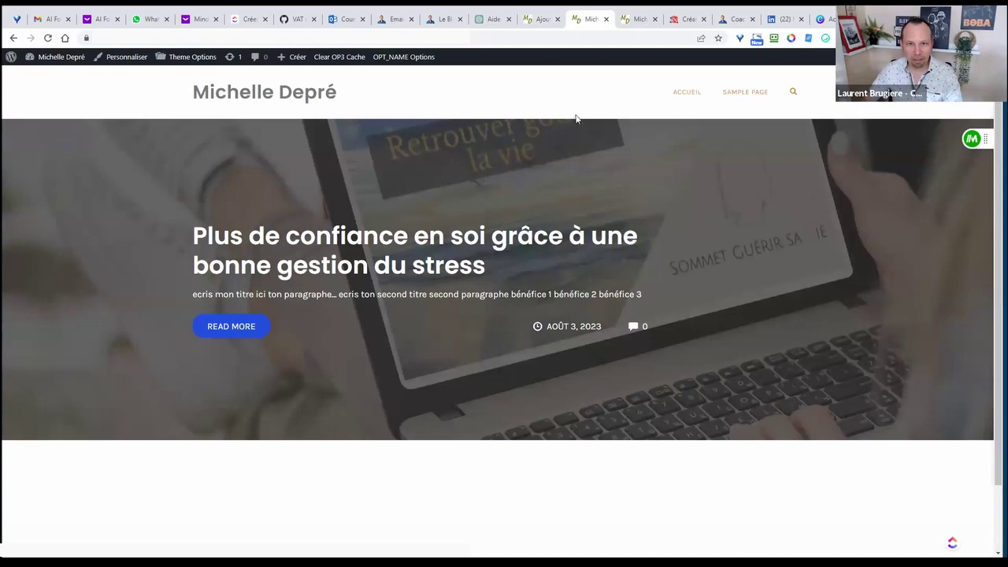
- Open the full article via READ MORE and copy its web address
left_click(236, 337)
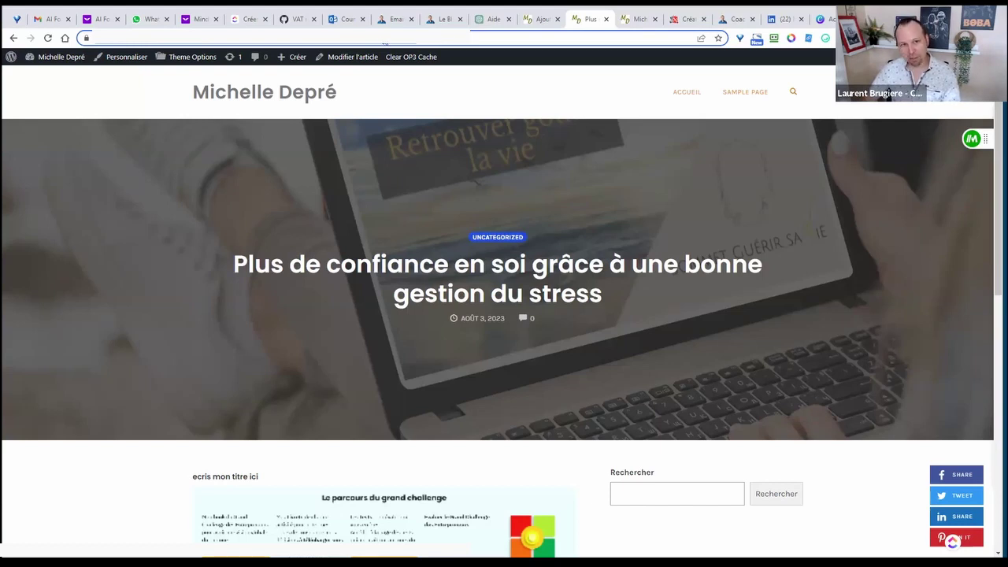
right_click(384, 41)
left_click(414, 112)
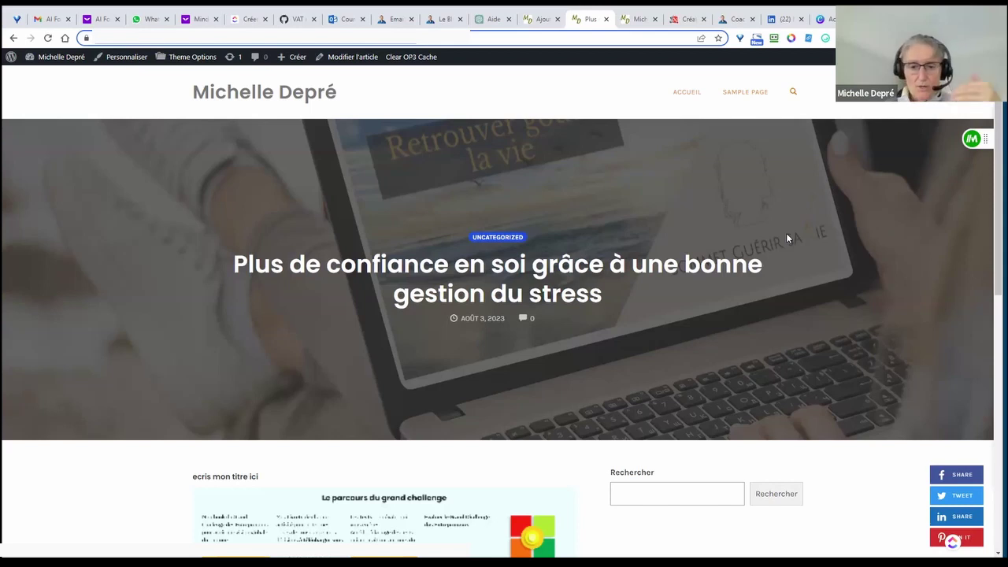
- Search plugins for 'rank', then install and activate Rank Math SEO
left_click(534, 21)
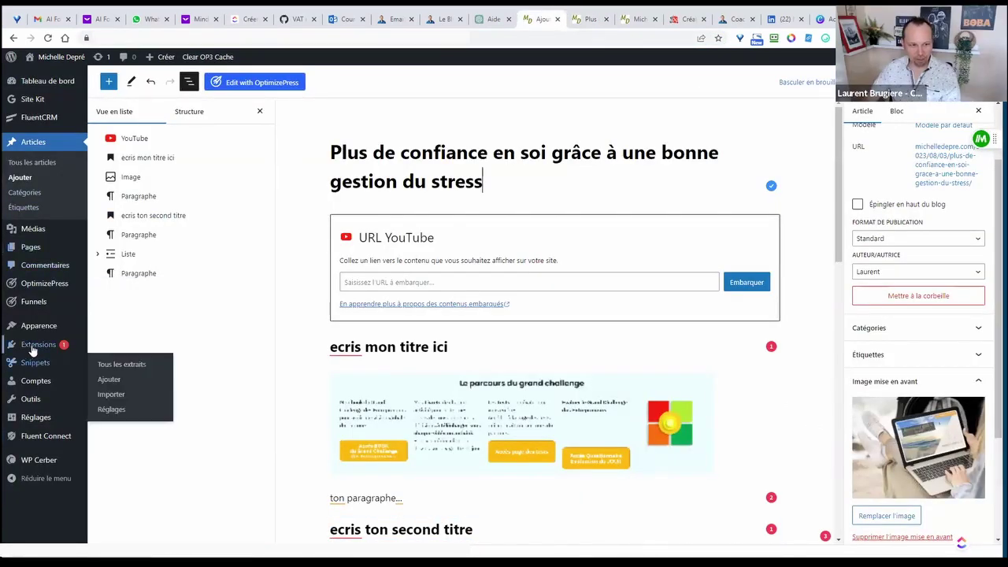
mouse_move(38, 347)
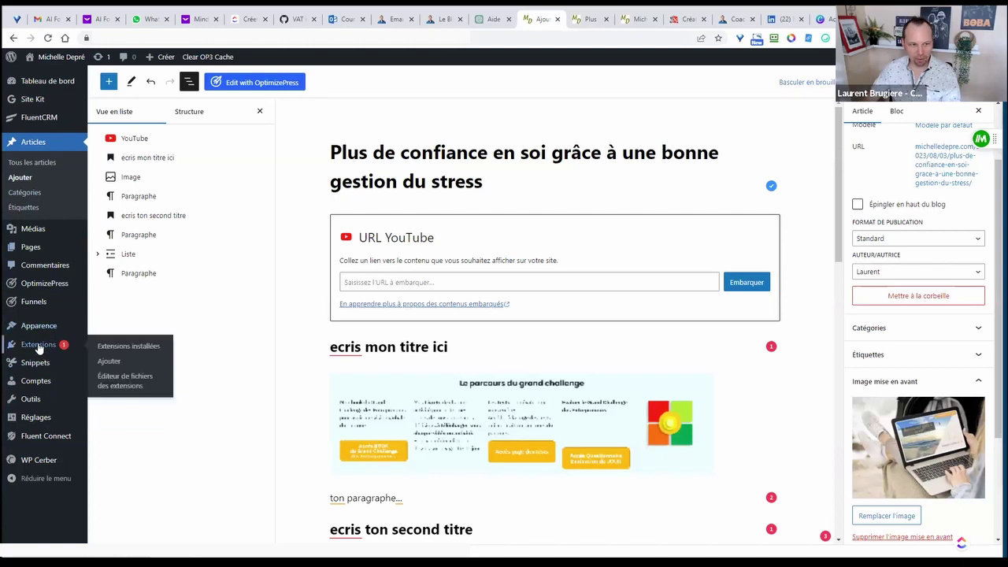
left_click(108, 362)
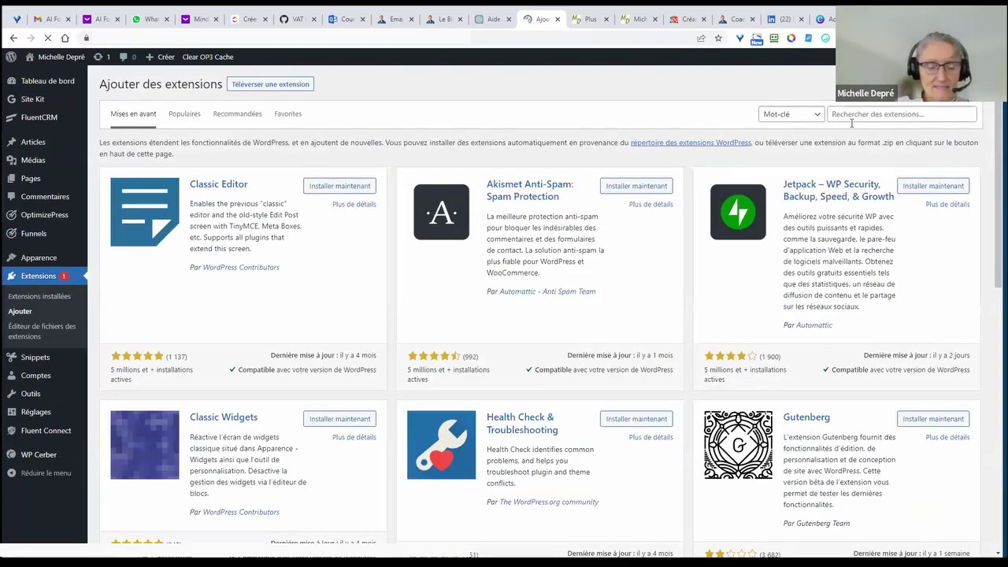
left_click(853, 116)
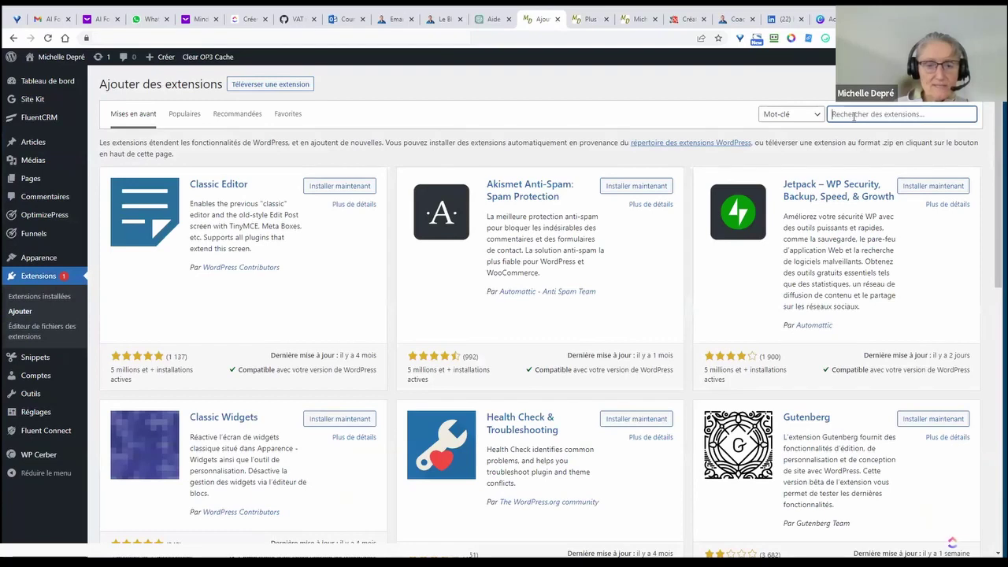
type("rank maths")
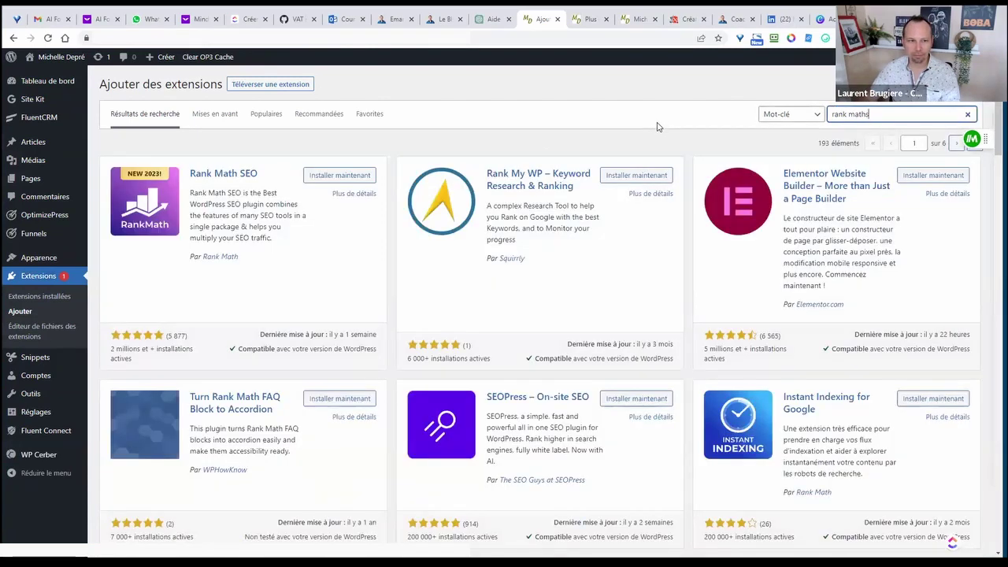
left_click(340, 175)
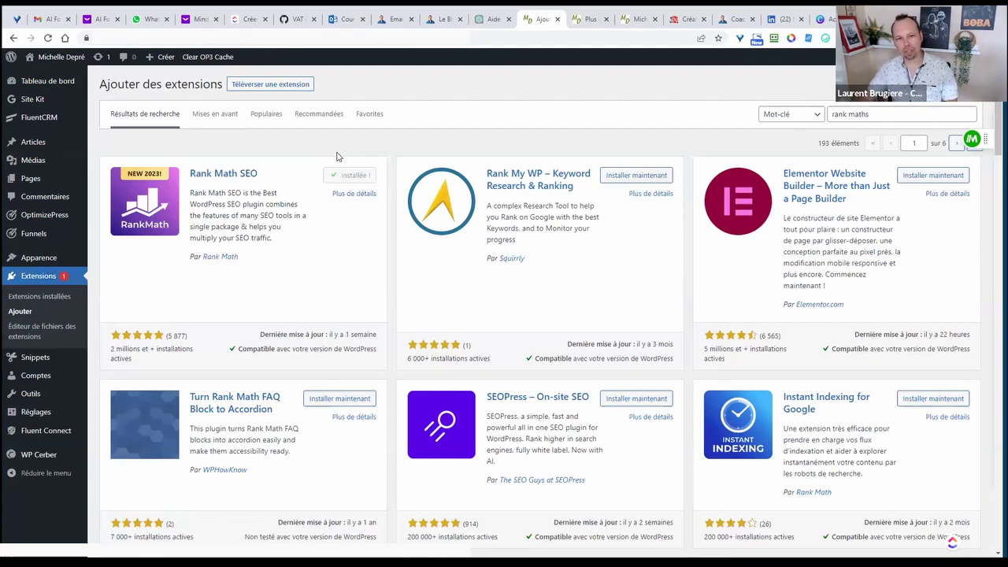
left_click(348, 176)
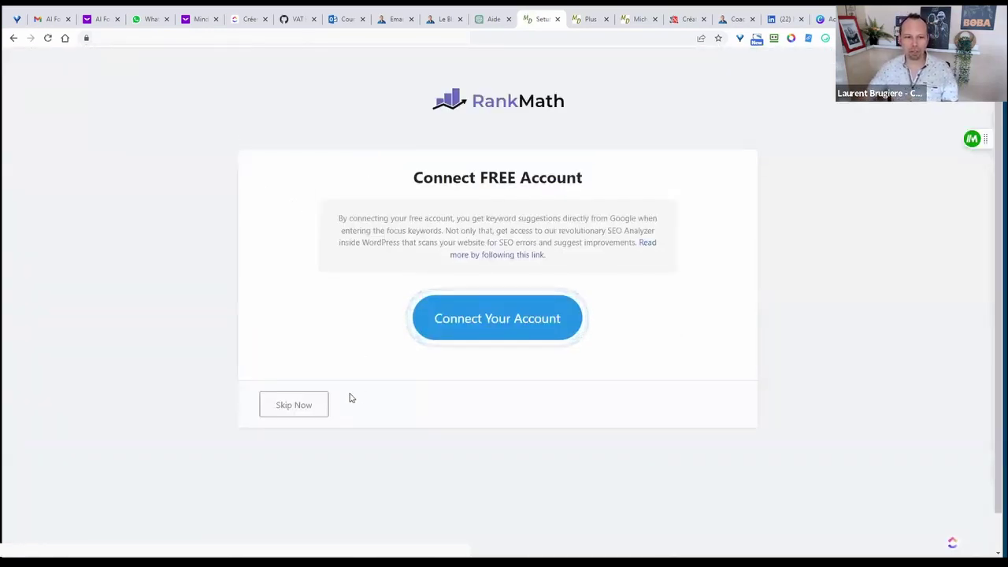
- Skip the free Rank Math account connection and launch the setup wizard in Mode avancé
left_click(324, 406)
left_click(689, 22)
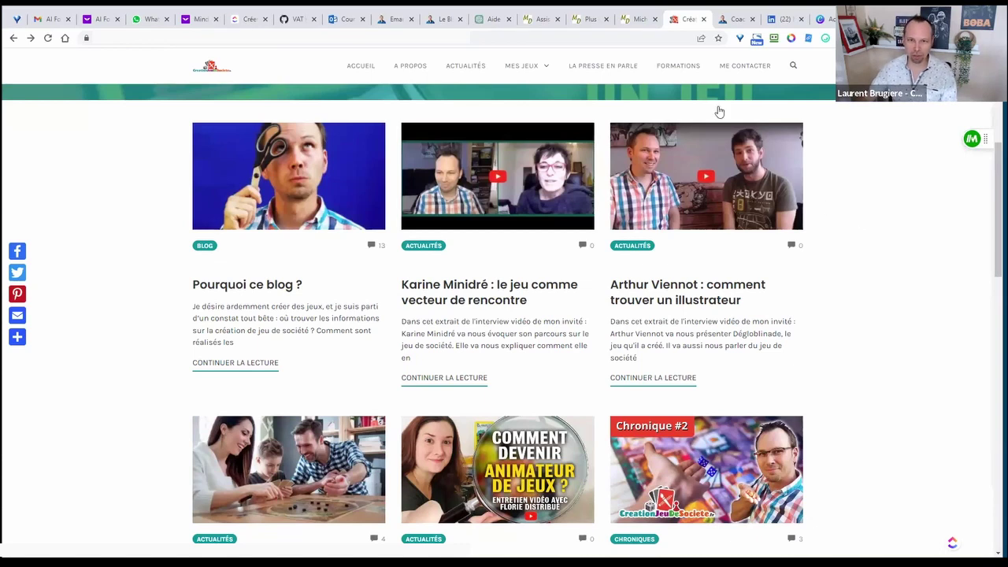
left_click(540, 20)
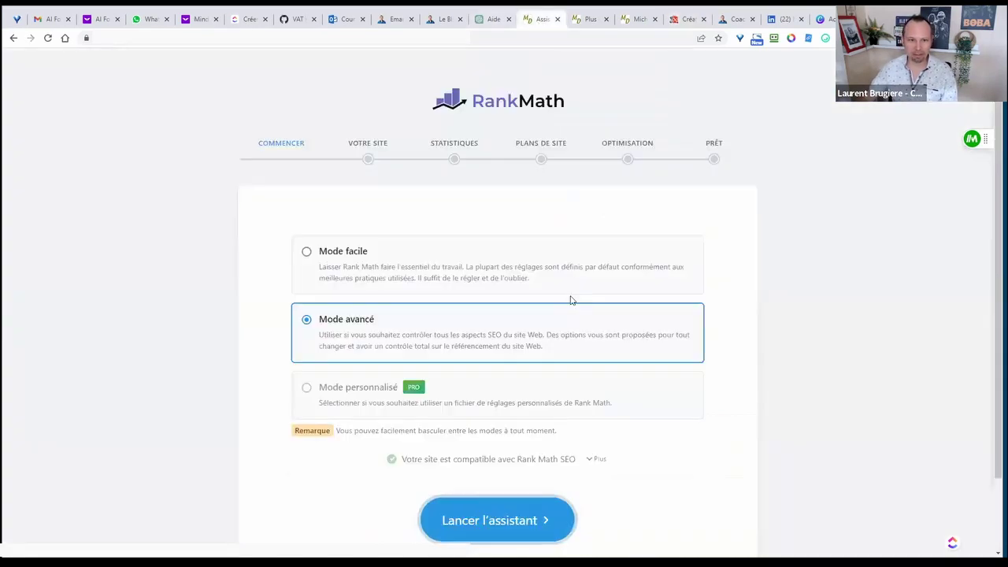
scroll(826, 267, "down", 1)
scroll(824, 266, "up", 1)
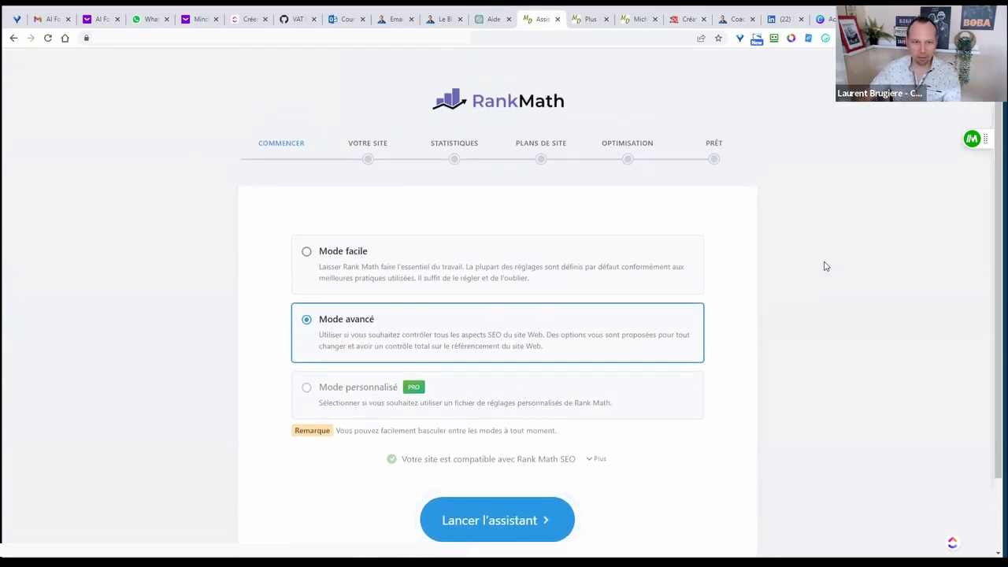
scroll(795, 284, "down", 1)
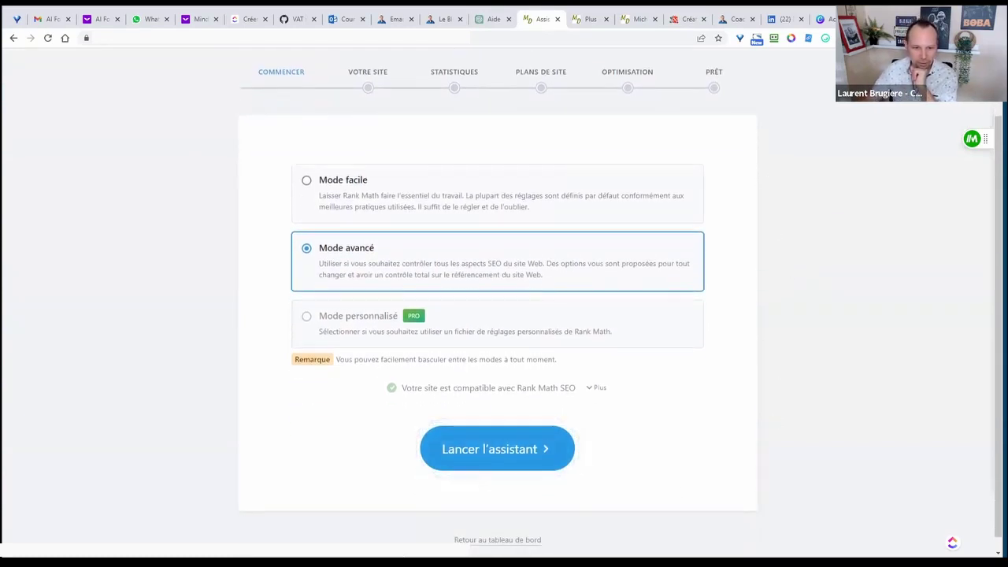
scroll(657, 383, "up", 1)
scroll(641, 383, "down", 1)
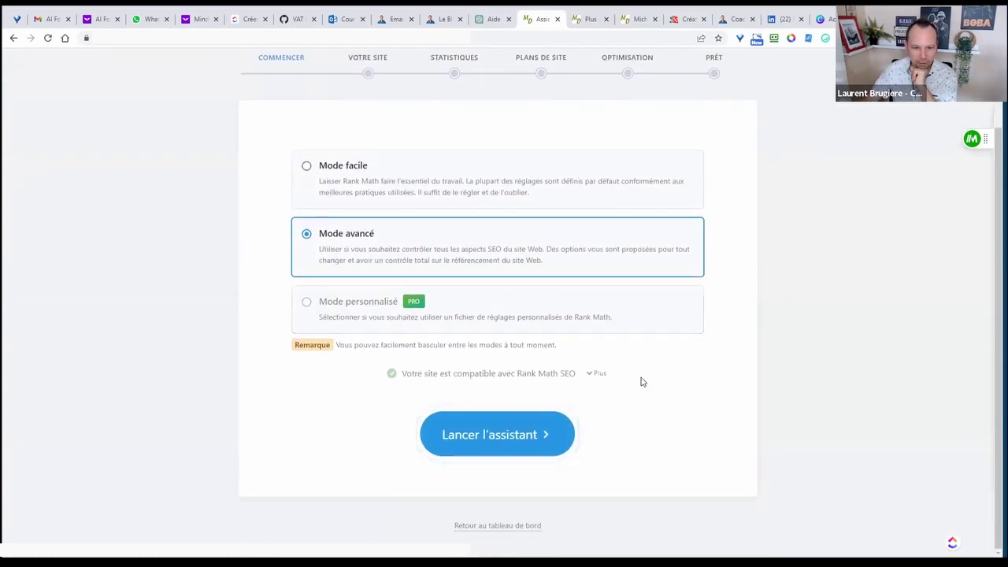
scroll(615, 383, "up", 1)
scroll(614, 383, "up", 1)
left_click(497, 487)
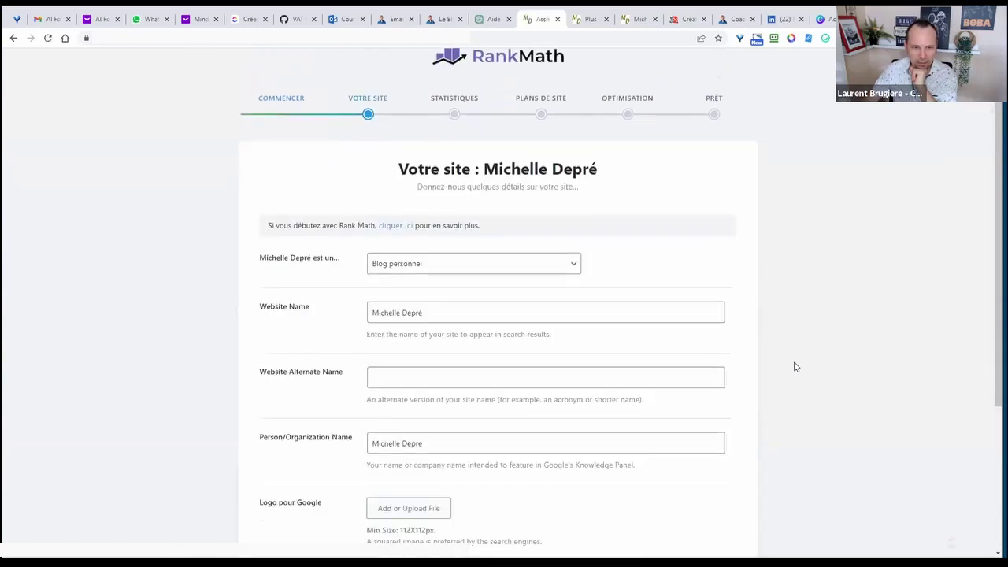
- Skip the site details step and continue past Google services with defaults
scroll(378, 216, "down", 2)
scroll(347, 237, "down", 1)
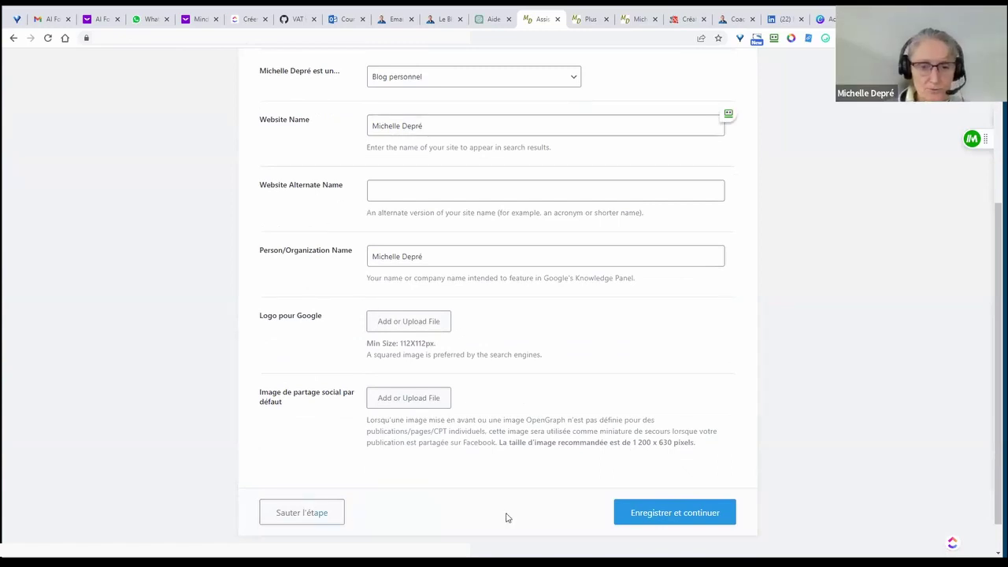
left_click(336, 520)
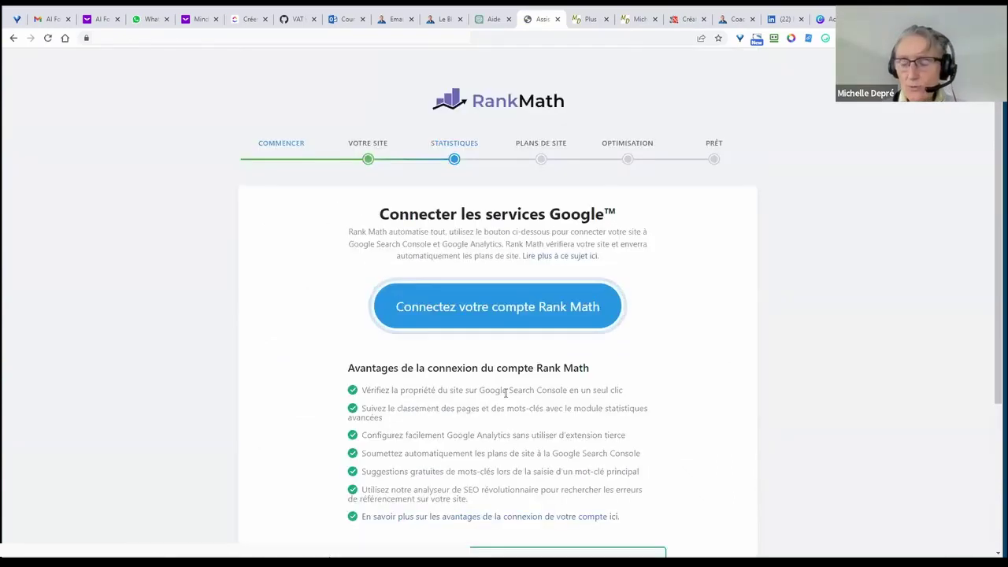
scroll(504, 390, "down", 3)
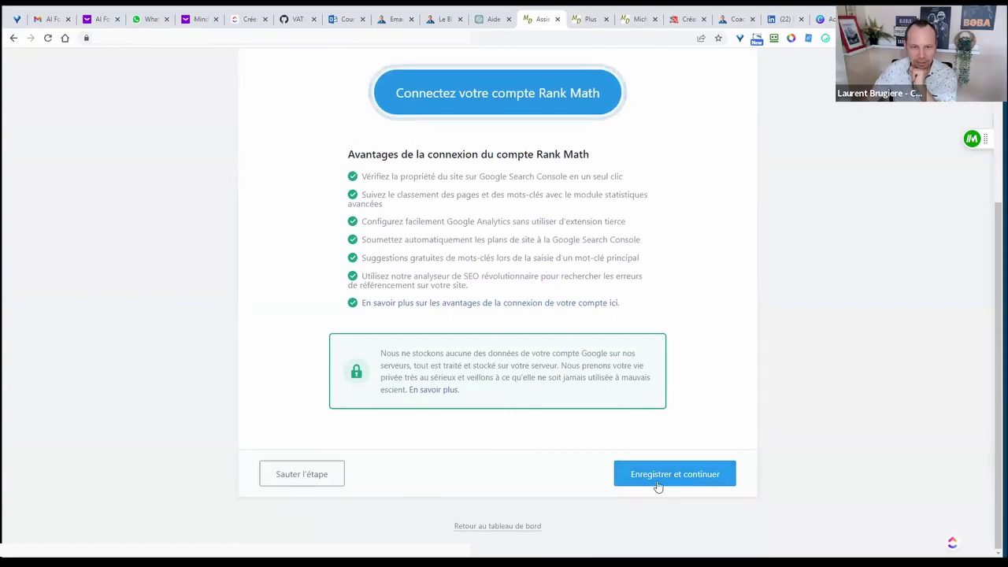
left_click(636, 481)
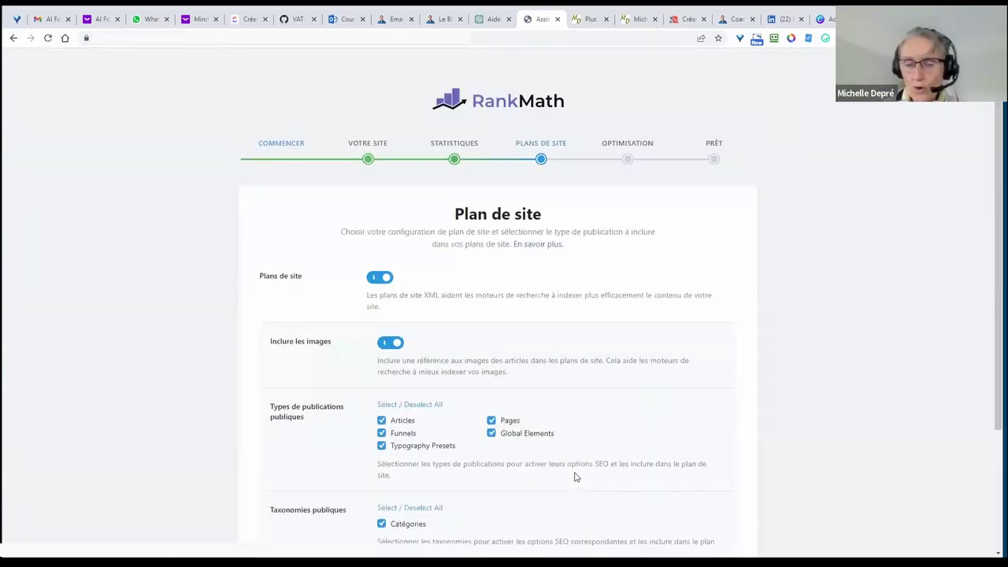
- Keep the default sitemap and SEO adjustment settings and save each step
scroll(748, 390, "down", 2)
scroll(751, 388, "down", 1)
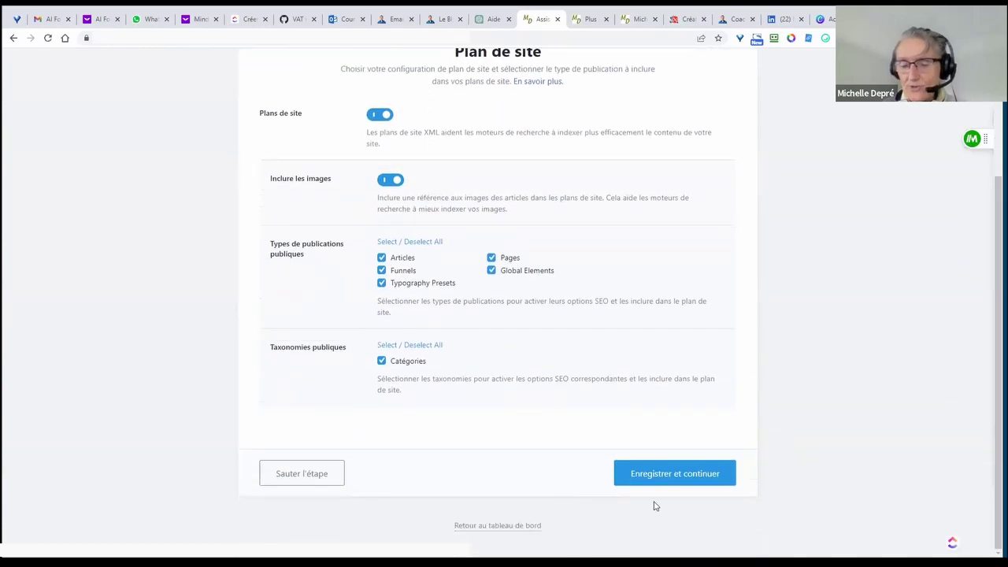
left_click(657, 481)
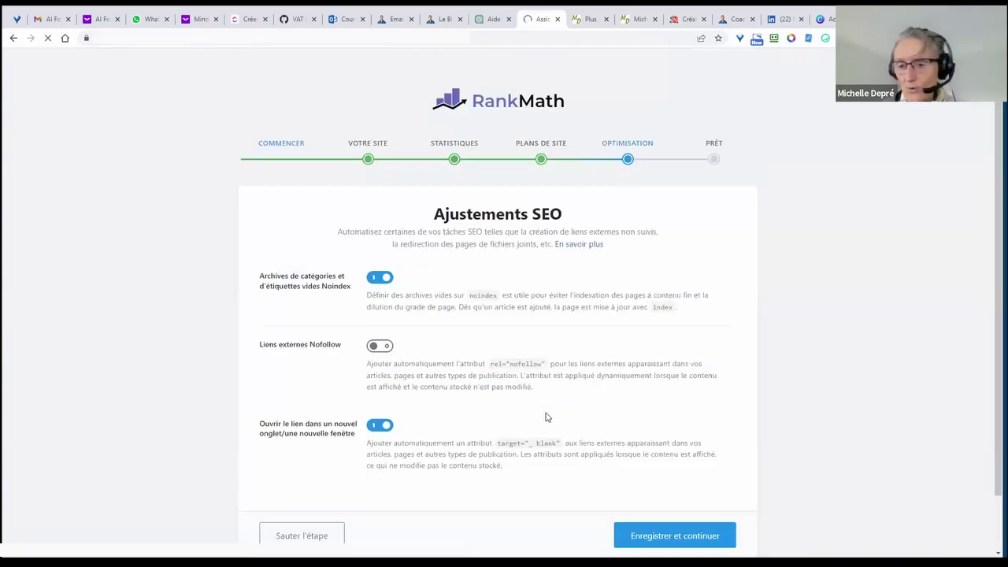
scroll(559, 414, "down", 1)
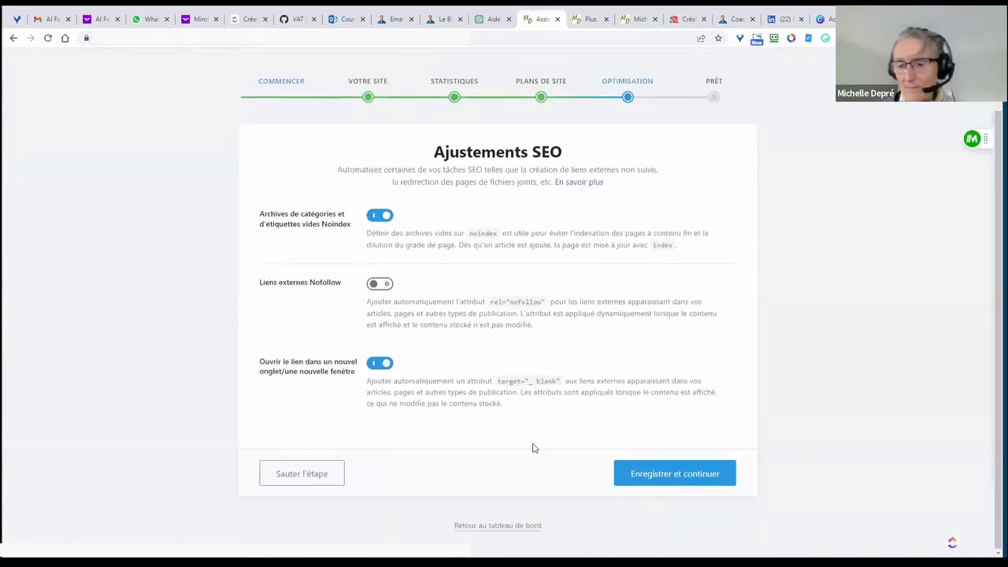
left_click(672, 479)
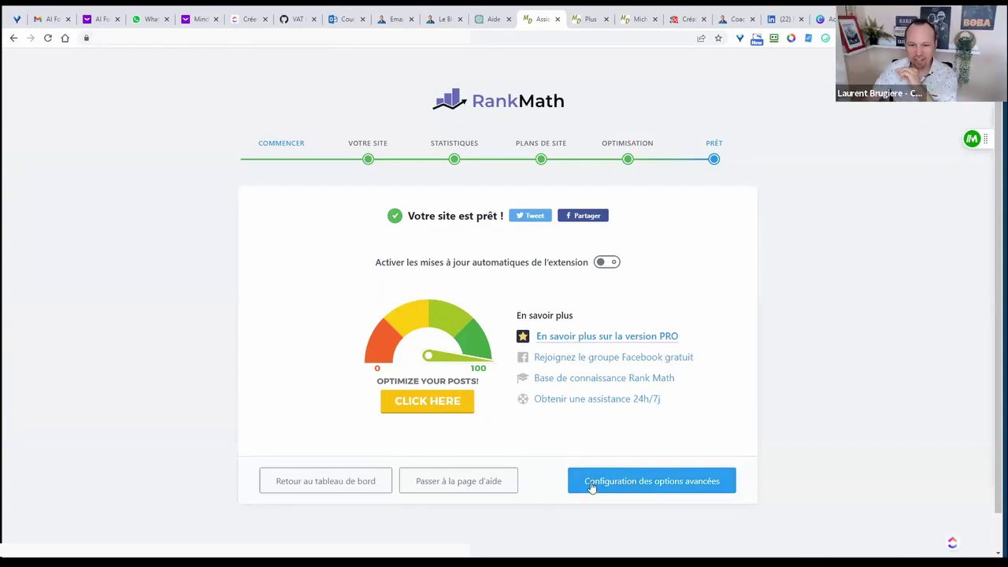
- Start the advanced setup and keep the default role permissions
left_click(646, 482)
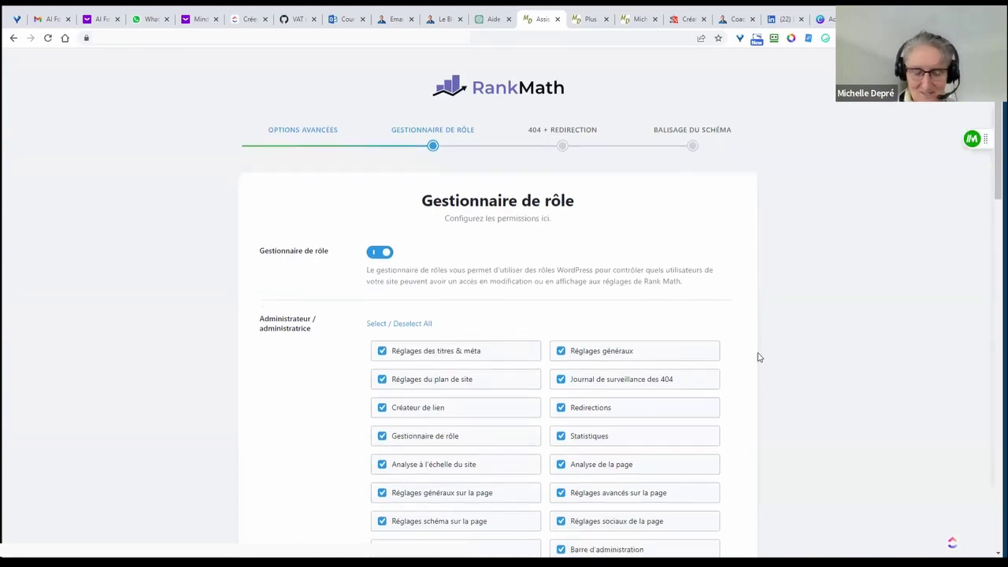
scroll(758, 357, "down", 7)
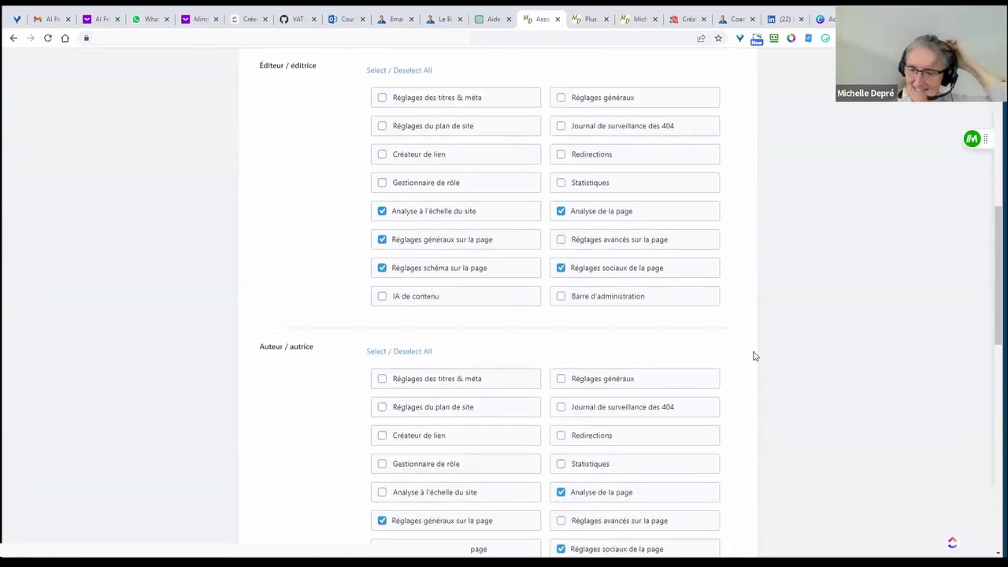
scroll(753, 362, "down", 10)
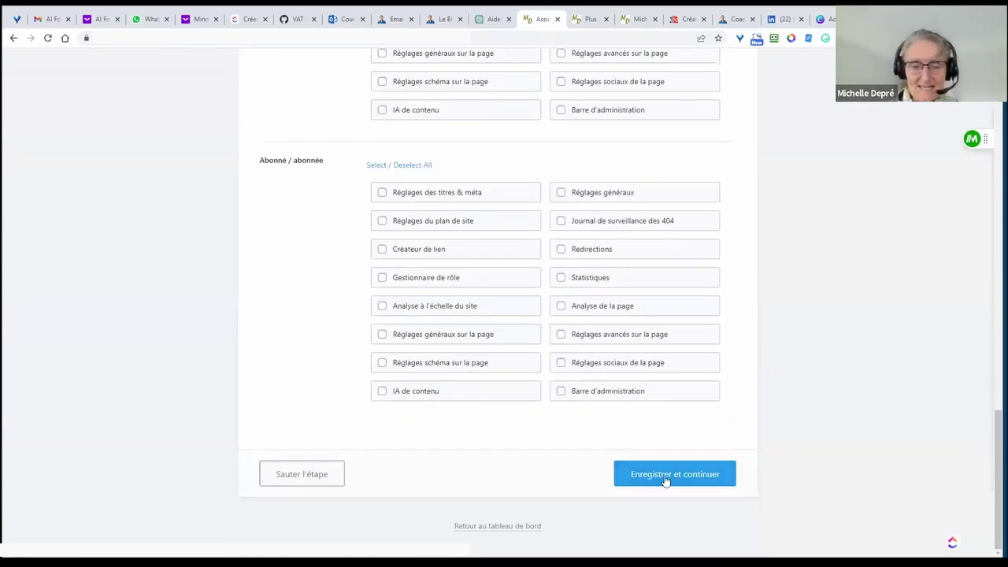
left_click(665, 479)
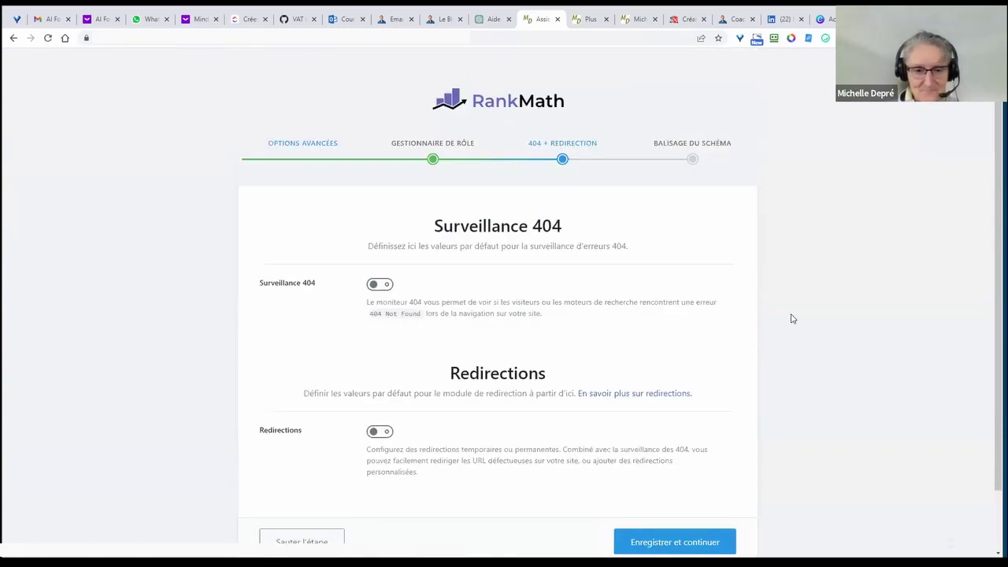
- Turn on the Redirections module, save it, and save the default schema types
scroll(502, 335, "down", 1)
left_click(380, 363)
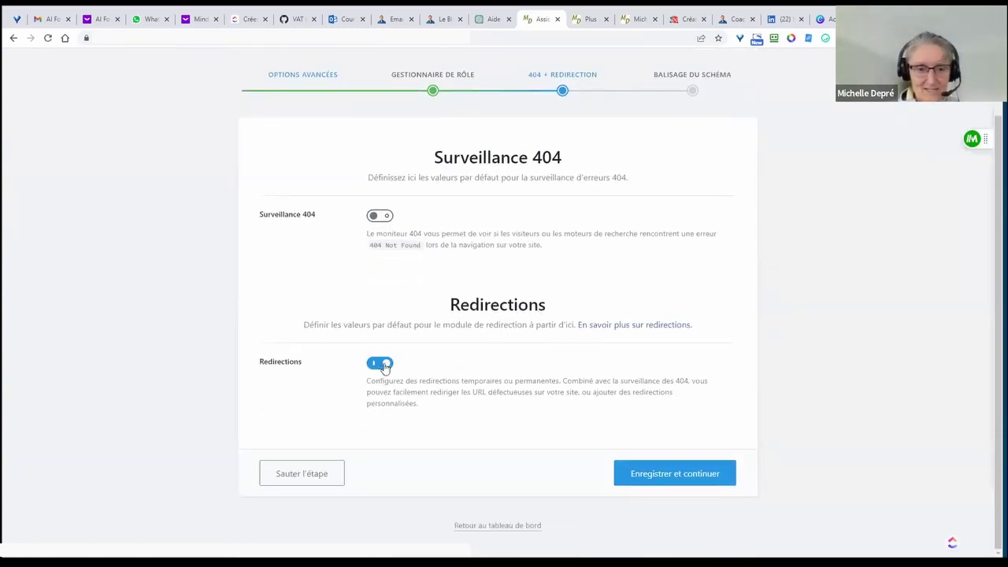
left_click(658, 476)
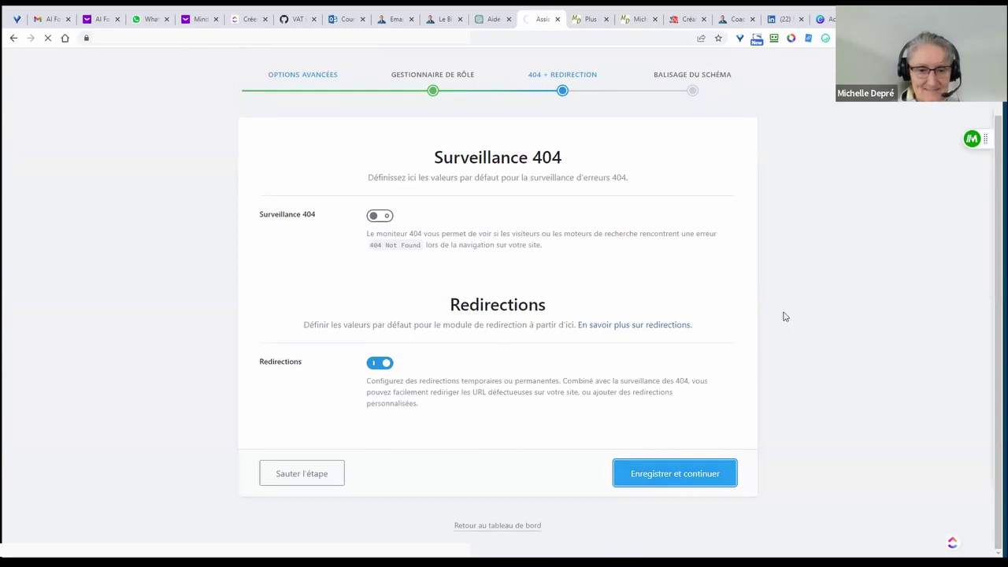
scroll(766, 334, "down", 3)
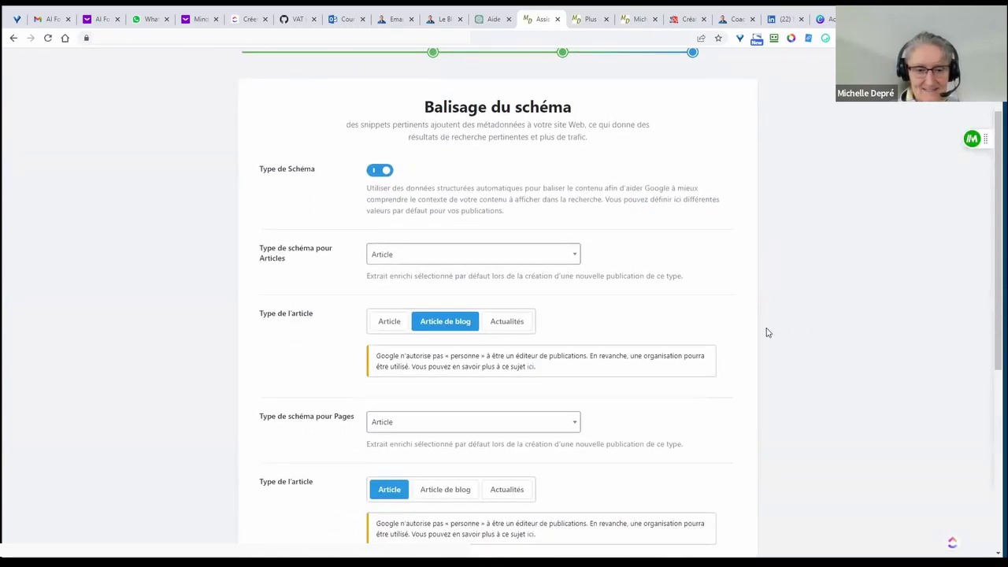
scroll(768, 342, "down", 3)
key("Return")
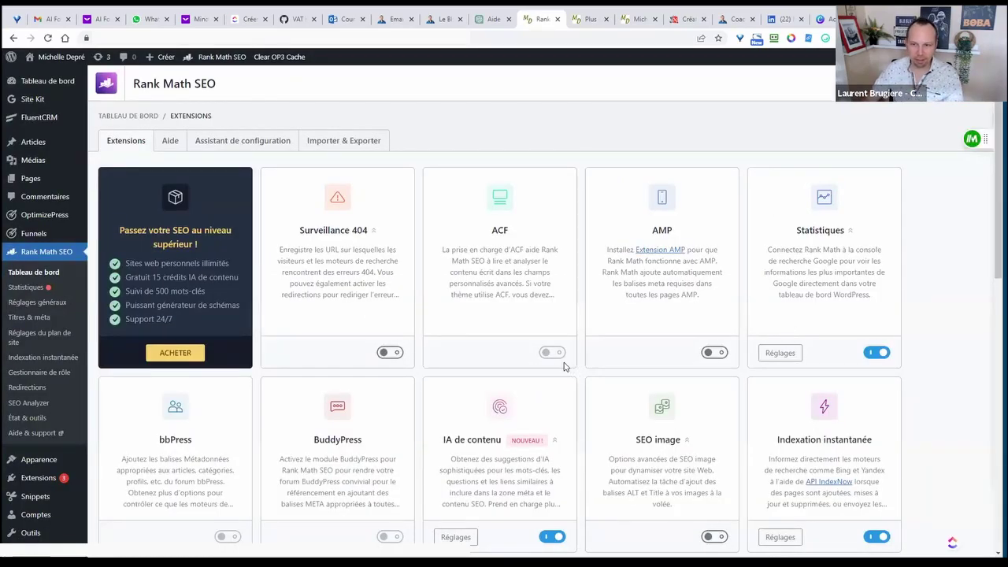
- Review the Extensions modules, pointing out Surveillance 404, and turn on the SEO image module
left_click_drag(300, 229, 368, 230)
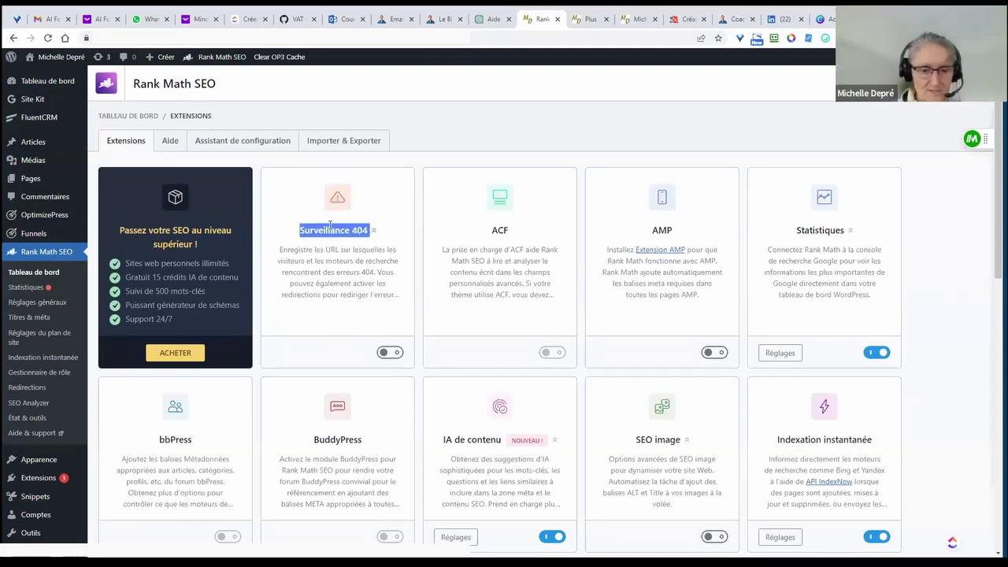
left_click(349, 230)
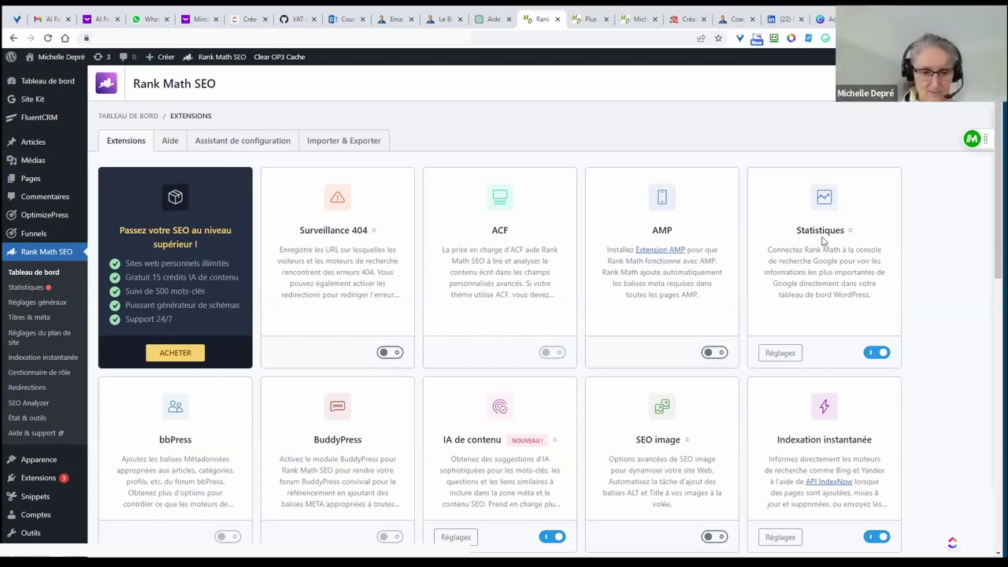
scroll(821, 240, "down", 2)
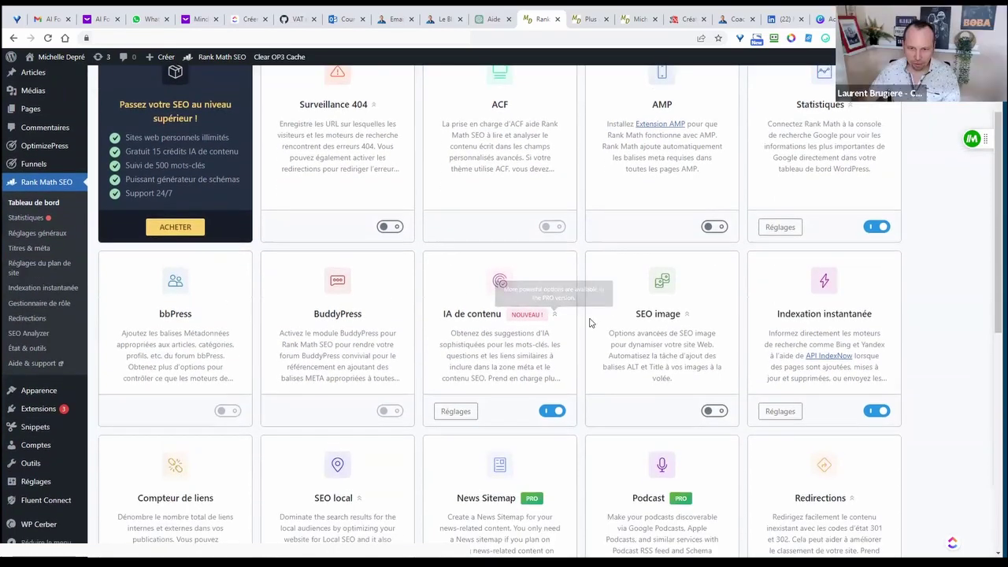
scroll(590, 323, "down", 1)
scroll(653, 282, "down", 1)
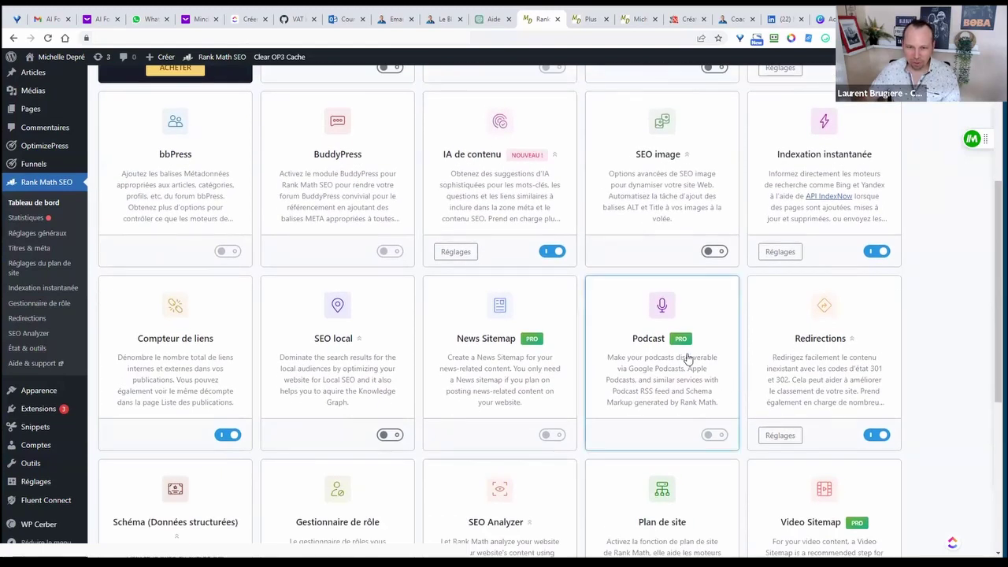
left_click_drag(469, 154, 471, 154)
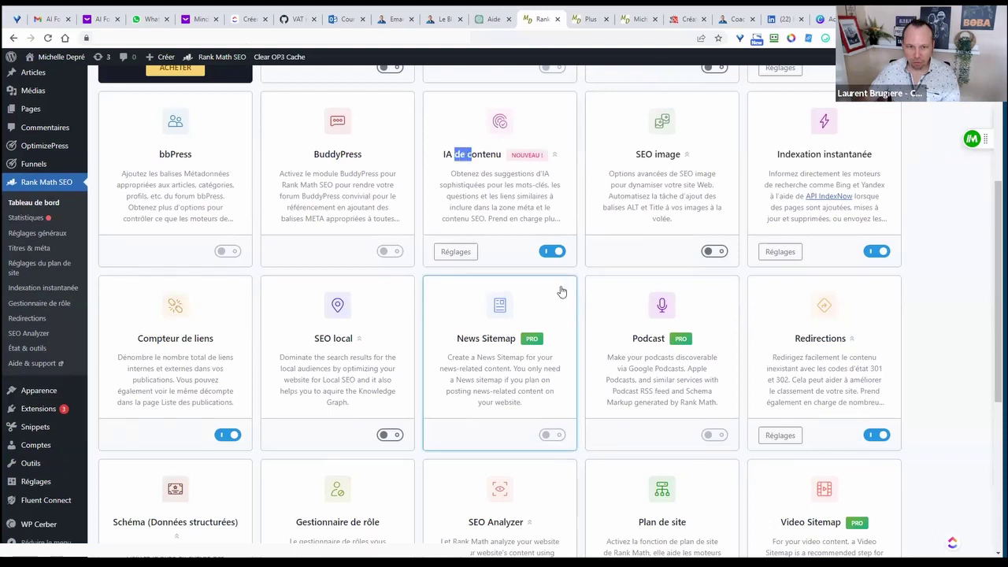
left_click(715, 251)
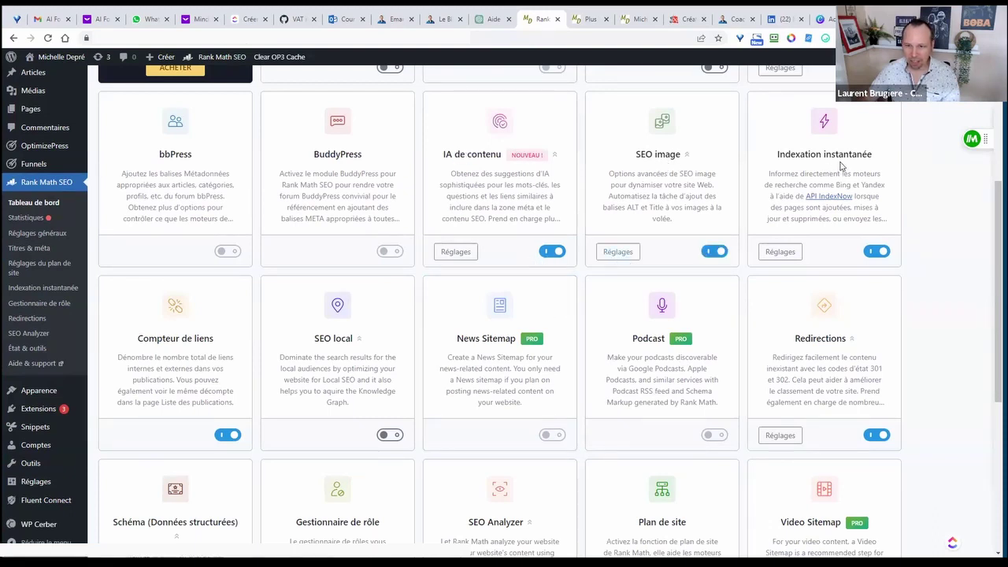
- Look over the remaining modules, then go to Articles > Tous les articles
scroll(729, 213, "down", 2)
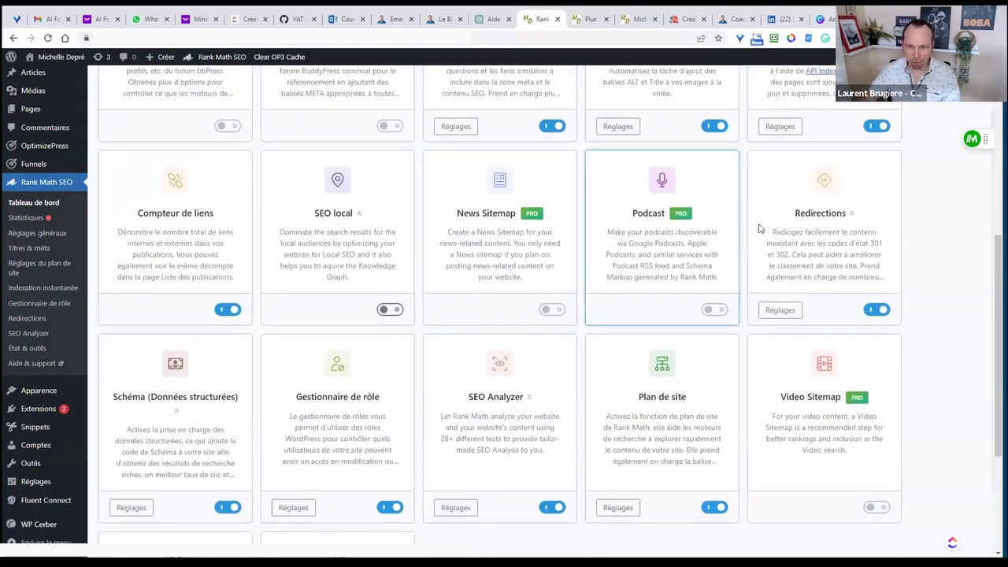
scroll(288, 428, "down", 3)
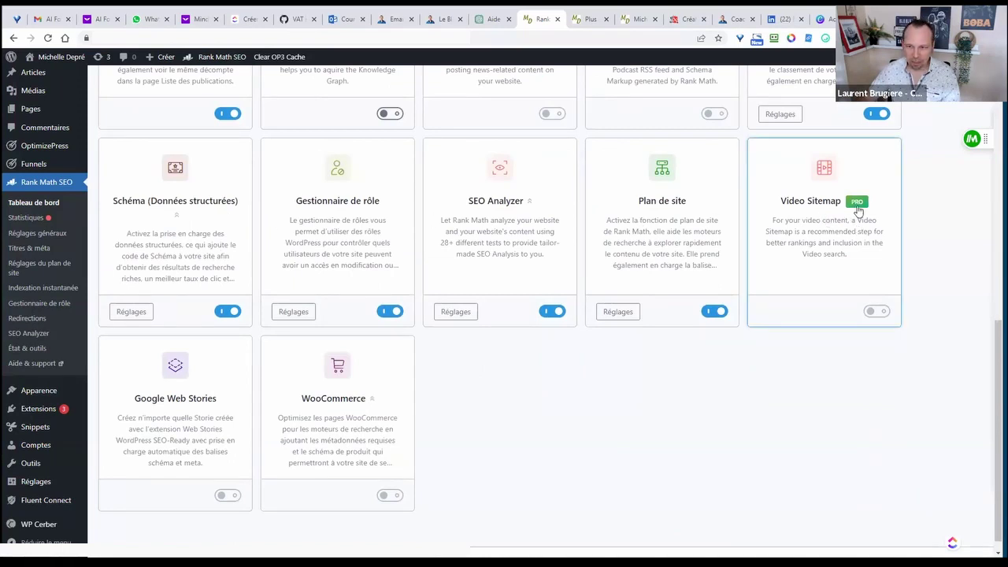
scroll(170, 378, "down", 1)
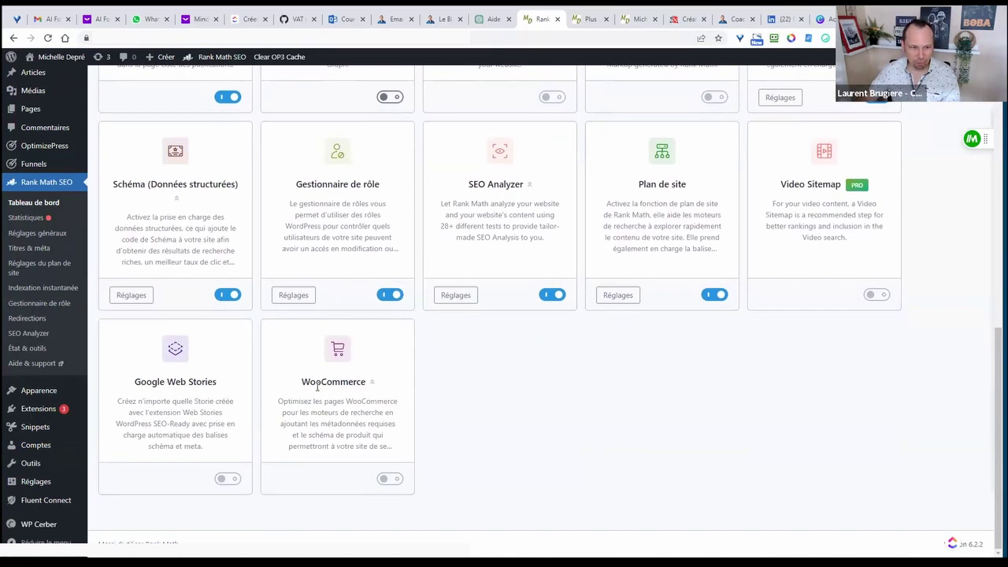
scroll(512, 377, "up", 1)
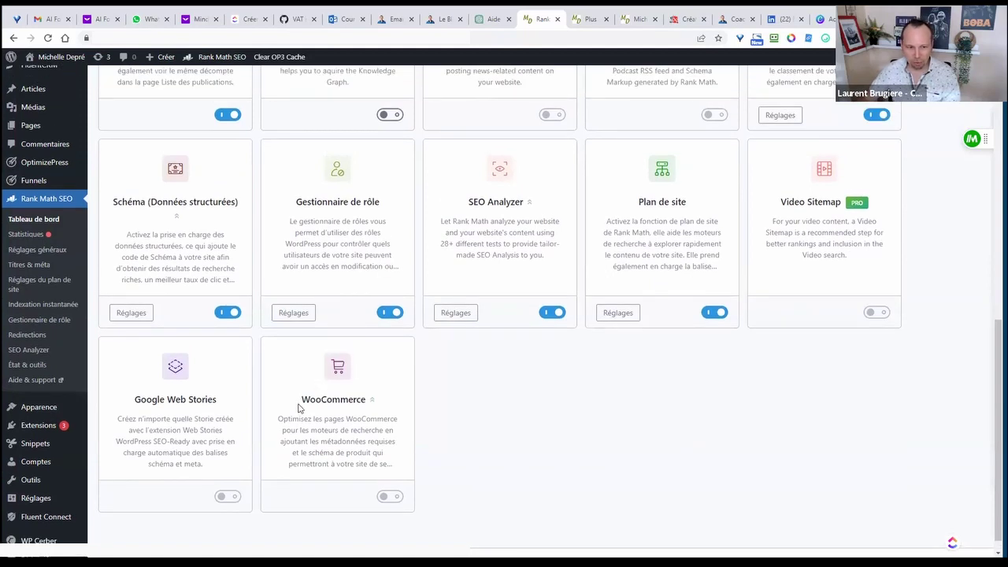
left_click_drag(300, 400, 341, 400)
left_click(552, 430)
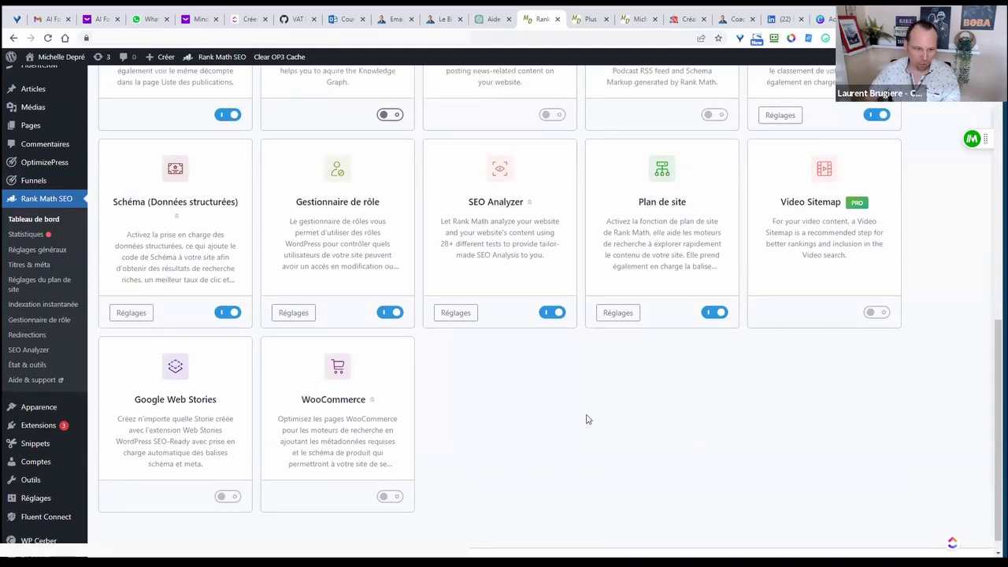
scroll(525, 404, "up", 2)
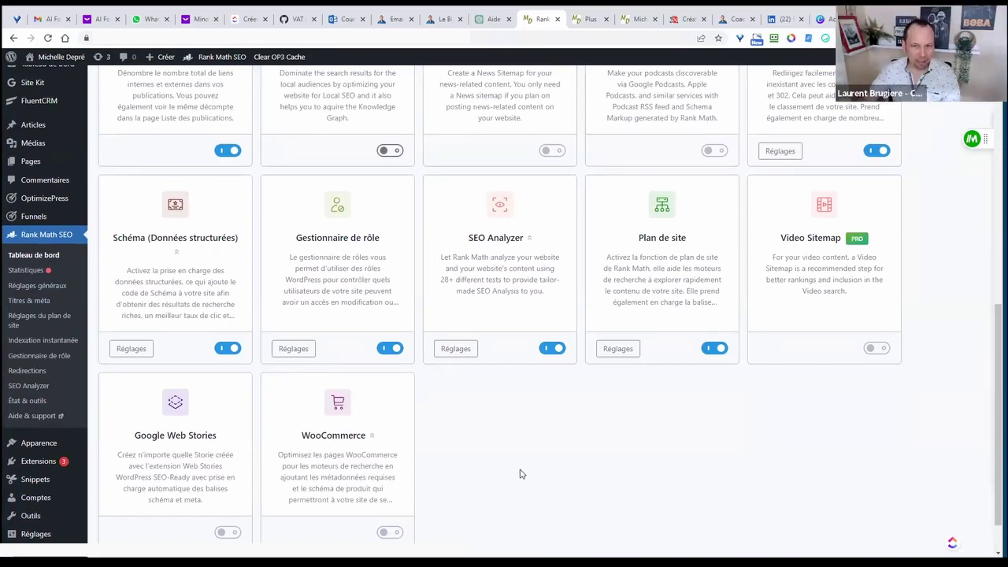
scroll(520, 473, "up", 8)
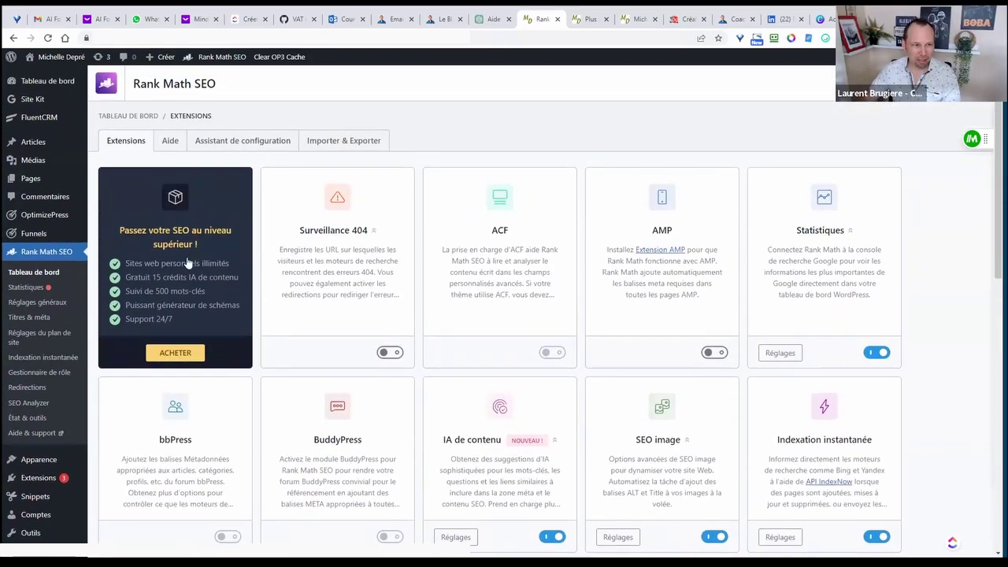
left_click(122, 143)
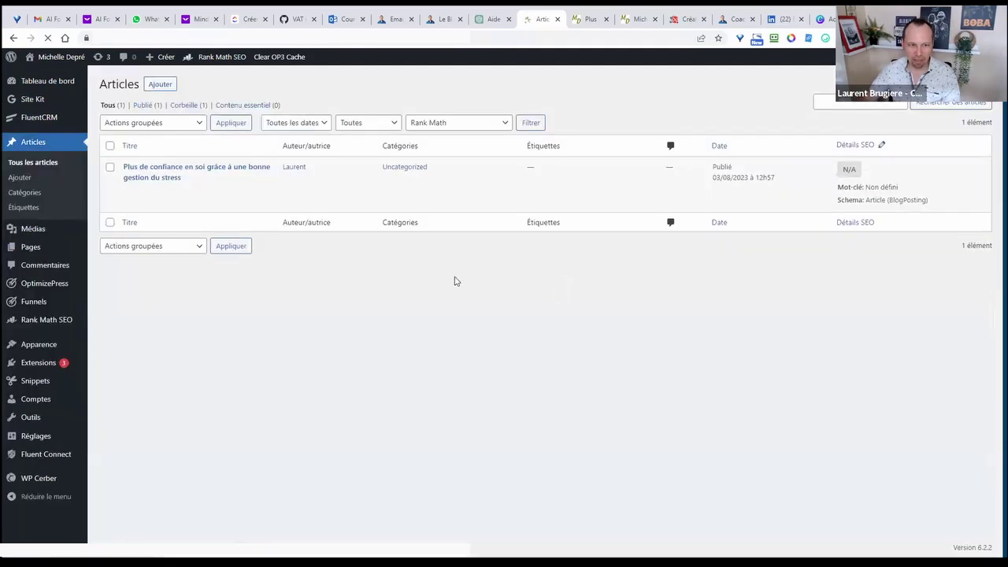
- Edit the stress-management article and show its Rank Math SEO sidebar
left_click(135, 190)
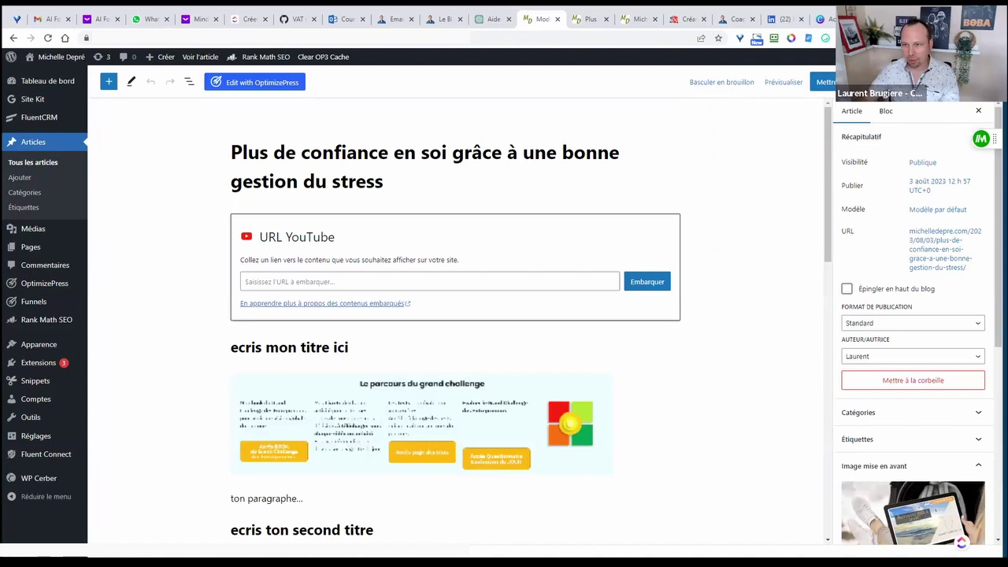
left_click(914, 82)
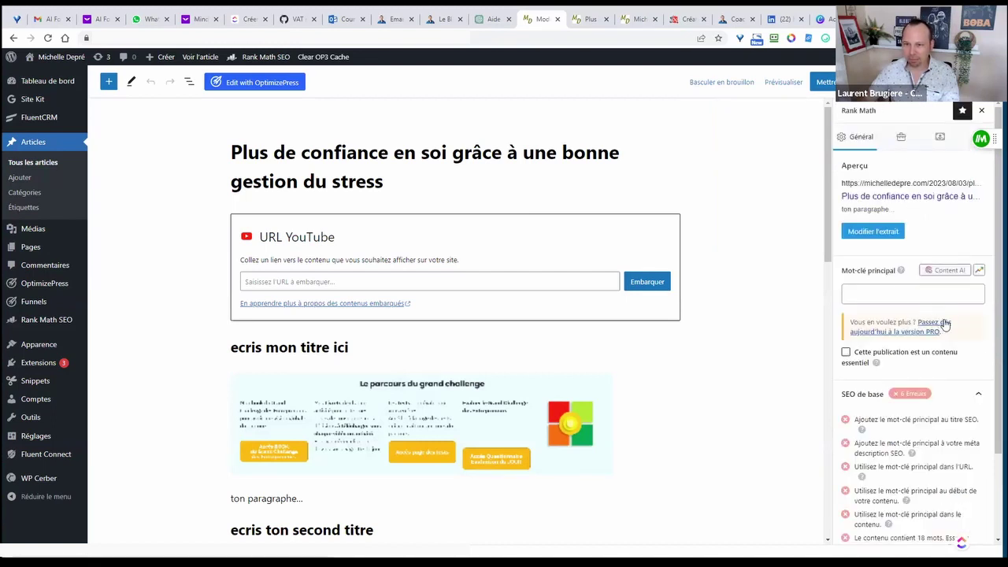
- Collapse the basic SEO list and copy 'gestion du stress' from the post title
scroll(945, 324, "down", 3)
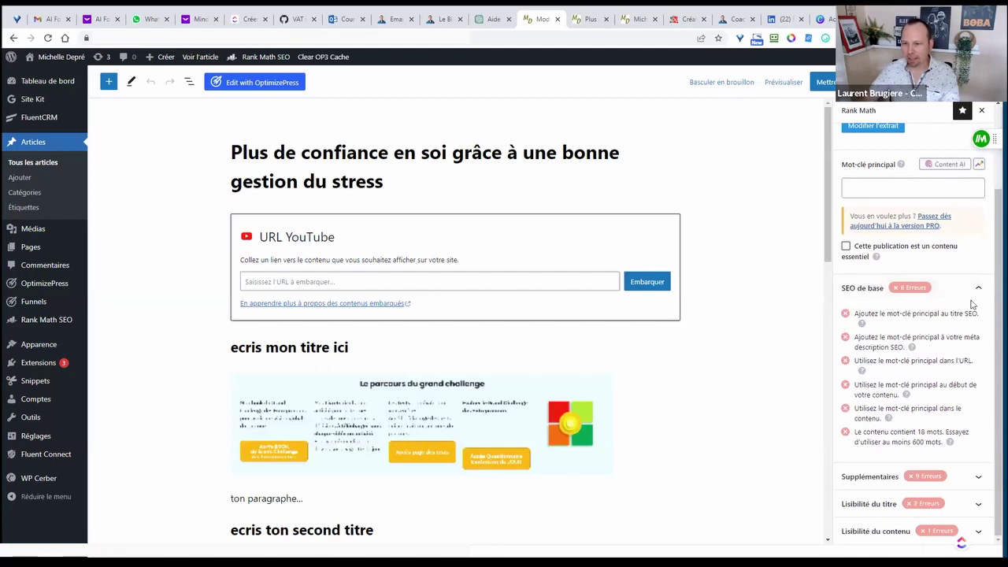
left_click(866, 288)
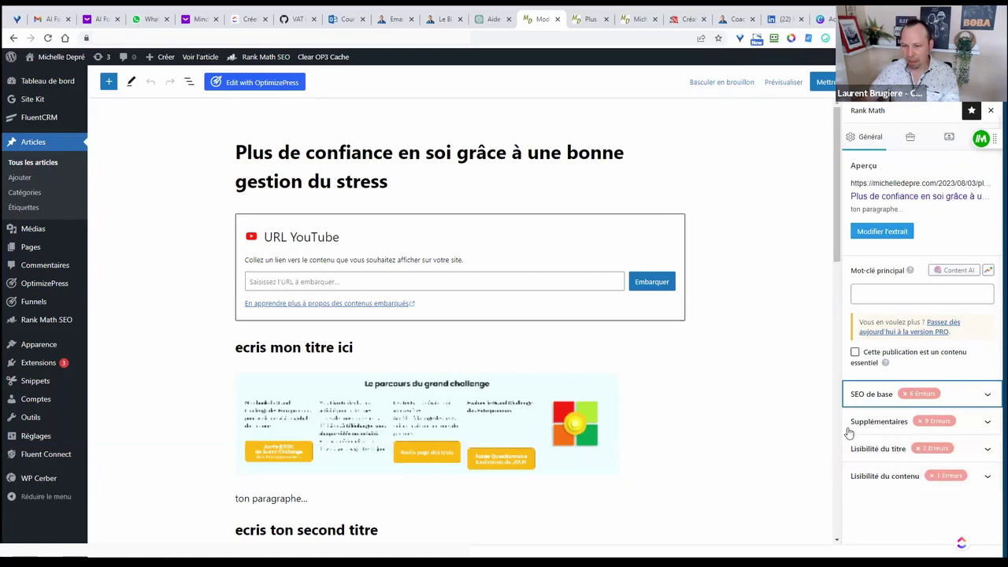
mouse_move(393, 184)
left_mouse_down()
mouse_move(230, 186)
mouse_move(395, 182)
left_mouse_up()
right_click(389, 187)
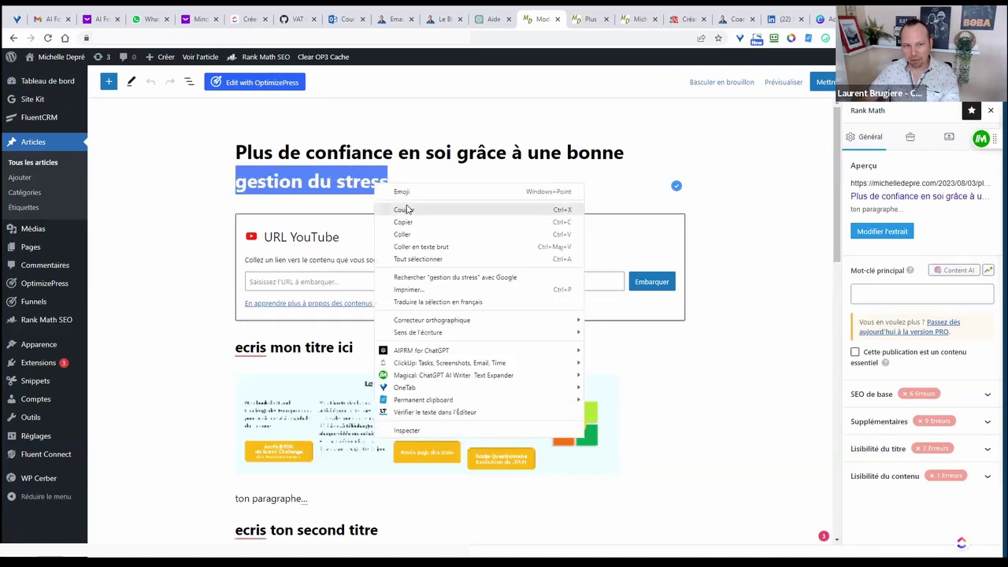
left_click(403, 220)
- Paste 'gestion du stress' as the focus keyword and review the basic SEO checks
left_click(872, 295)
right_click(871, 296)
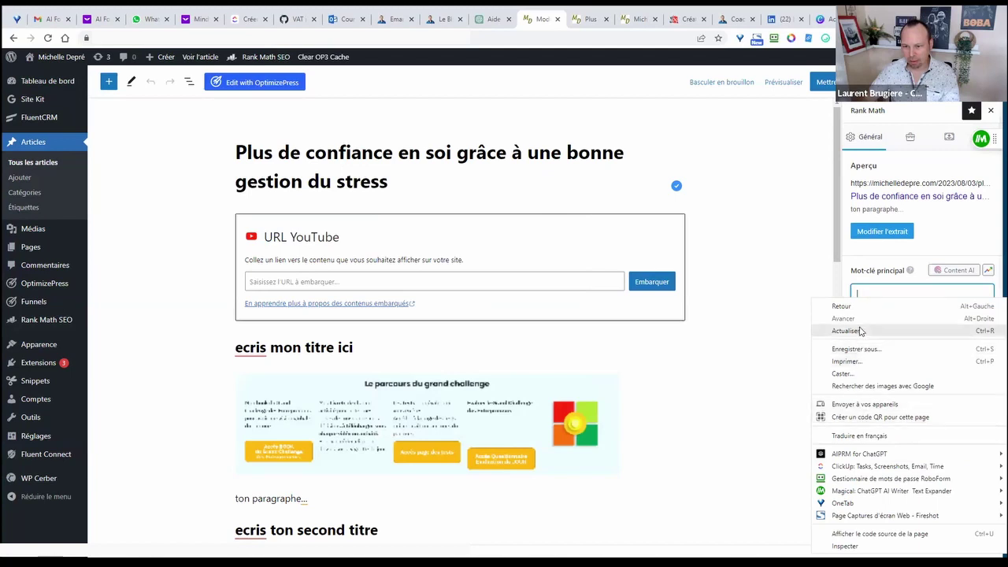
left_click(873, 290)
key("ctrl+v")
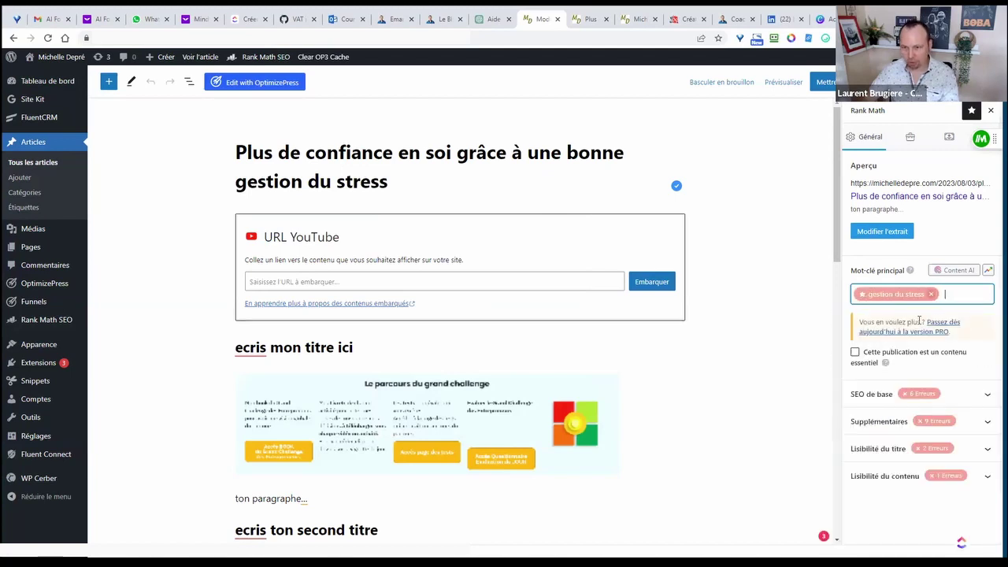
left_click(842, 306)
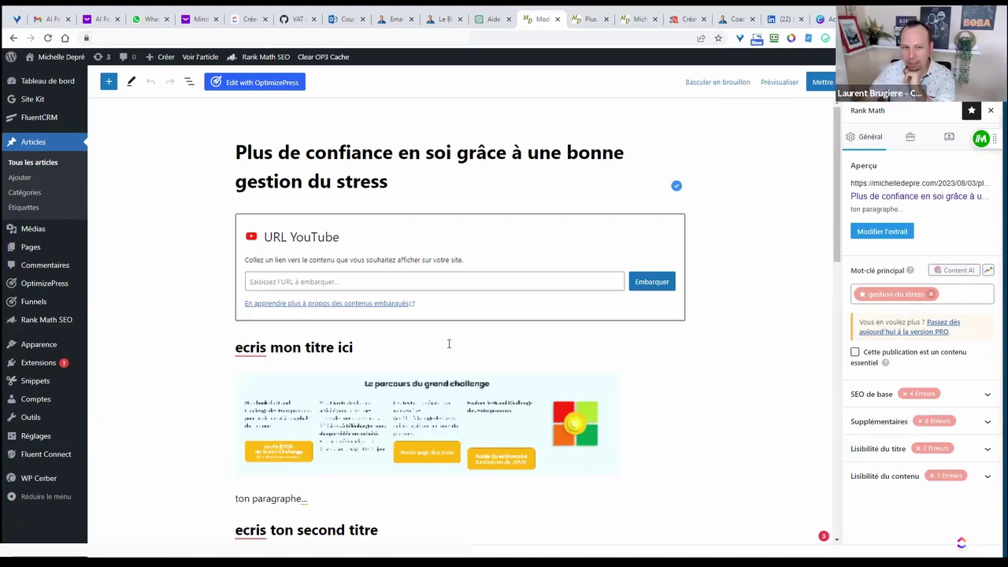
scroll(449, 343, "down", 3)
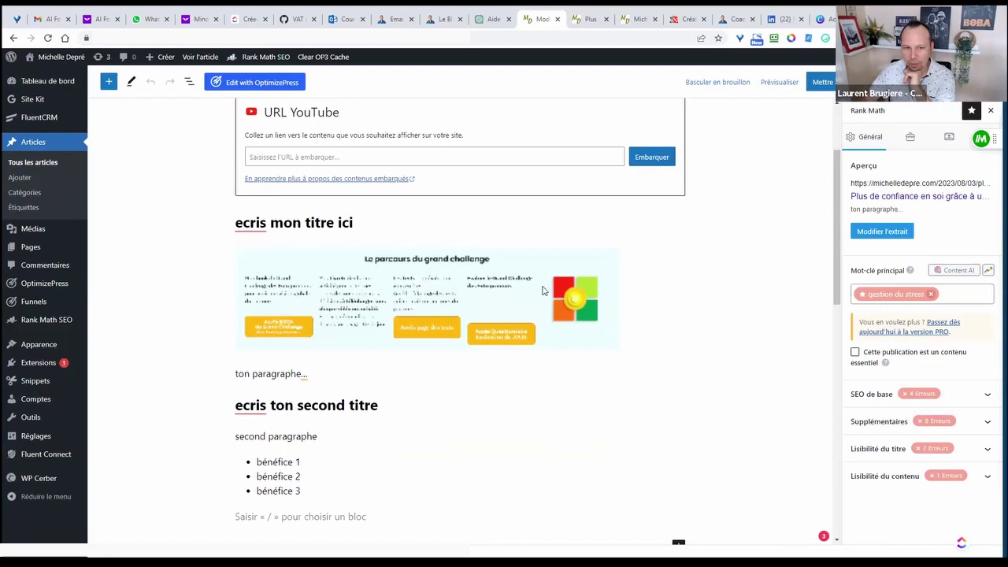
left_click(986, 397)
scroll(890, 355, "down", 2)
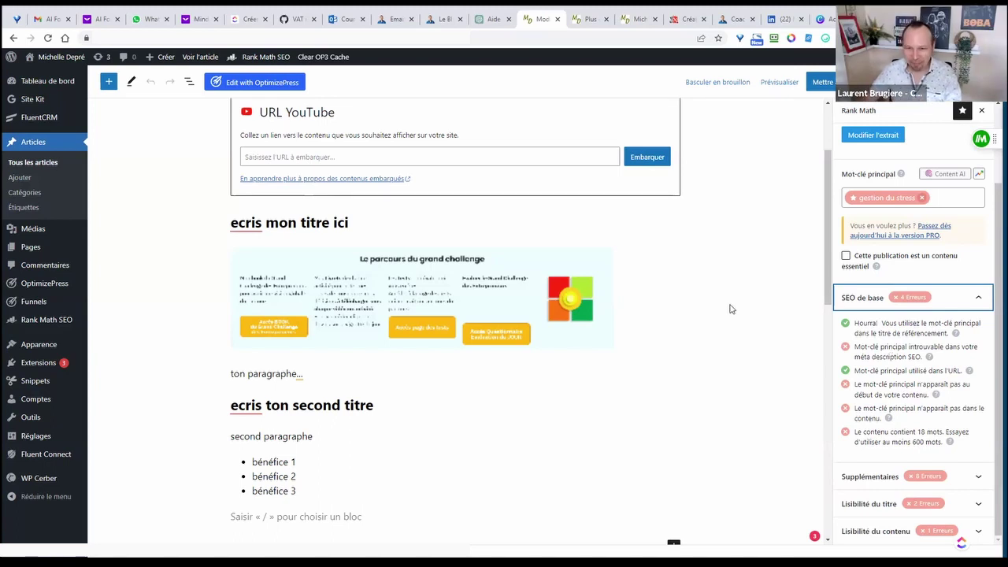
scroll(731, 309, "up", 3)
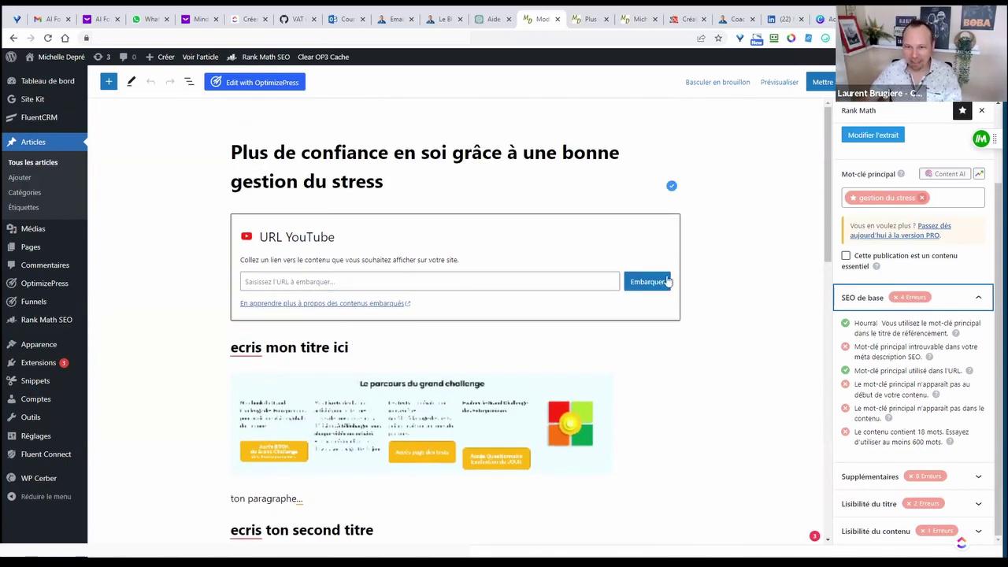
scroll(862, 272, "up", 3)
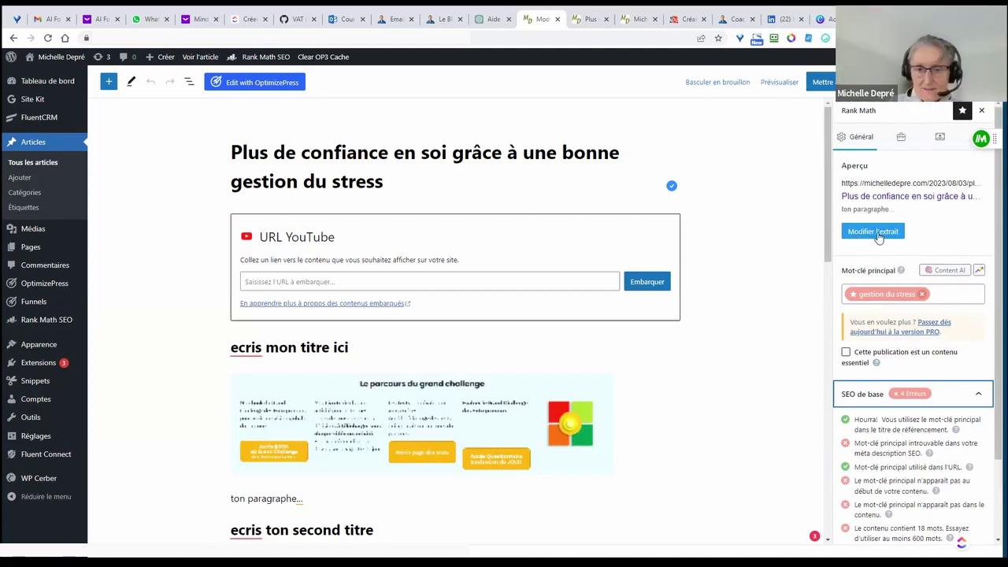
- Inspect the SEO title template in the snippet editor, then close it
left_click(874, 231)
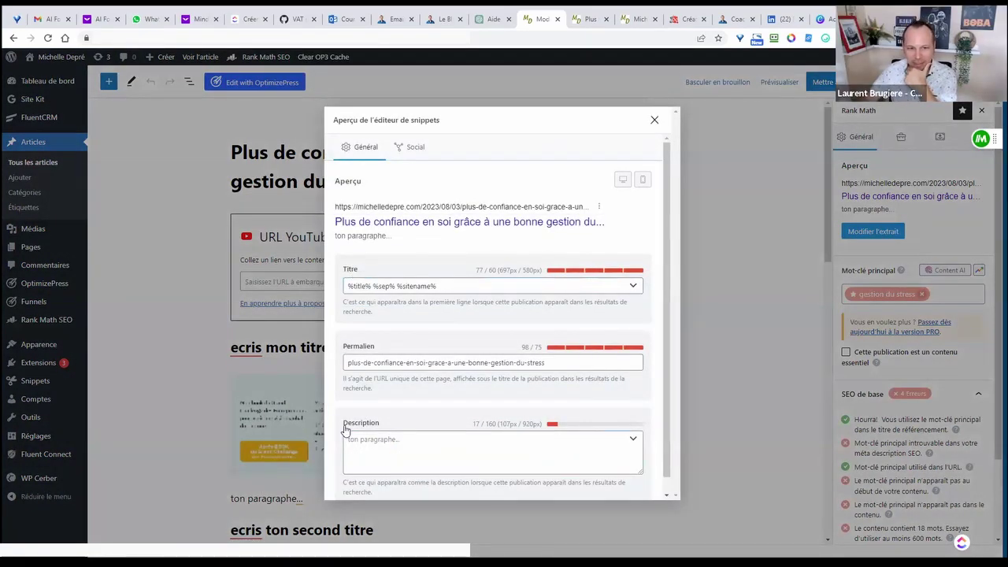
scroll(414, 420, "down", 1)
scroll(416, 421, "up", 1)
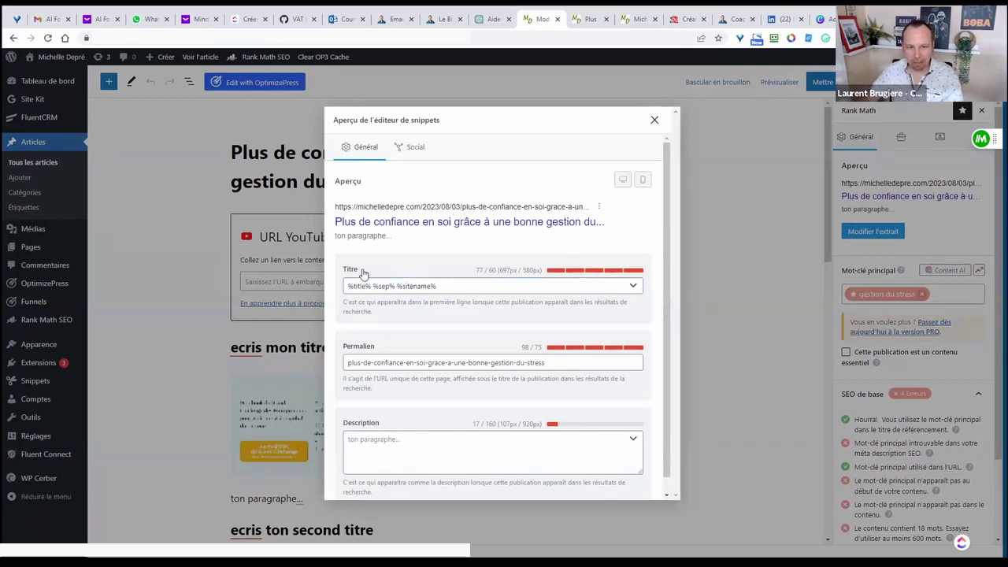
left_click_drag(448, 288, 348, 288)
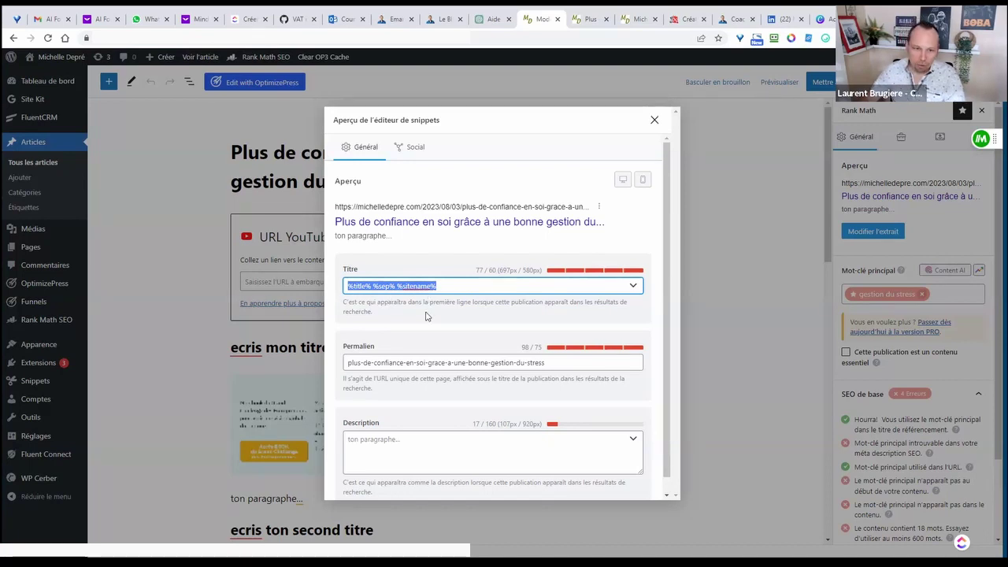
left_click(655, 120)
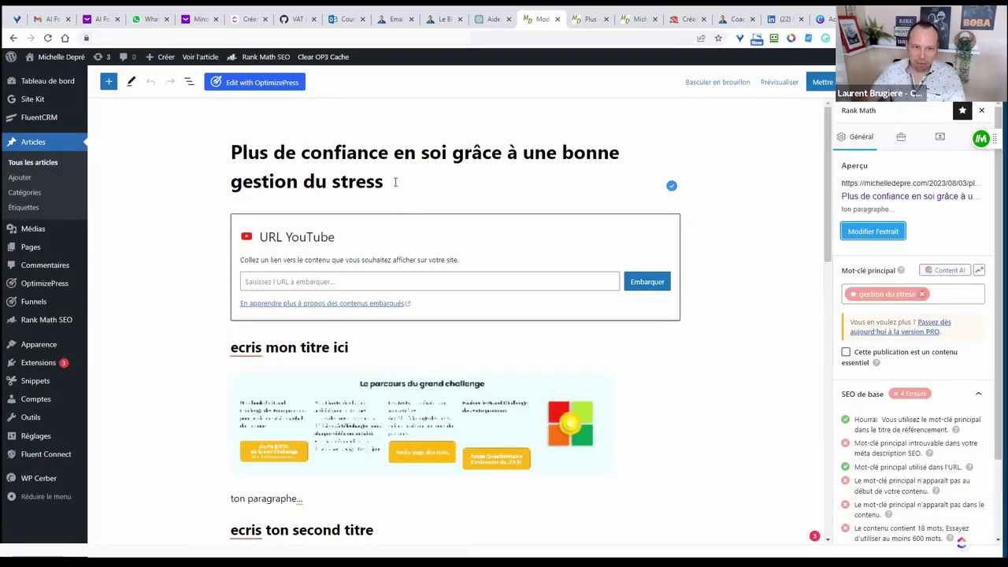
- Replace the SEO title template with the copied post title, reaching 60/60
left_click(252, 156)
left_click_drag(233, 149, 384, 172)
right_click(366, 179)
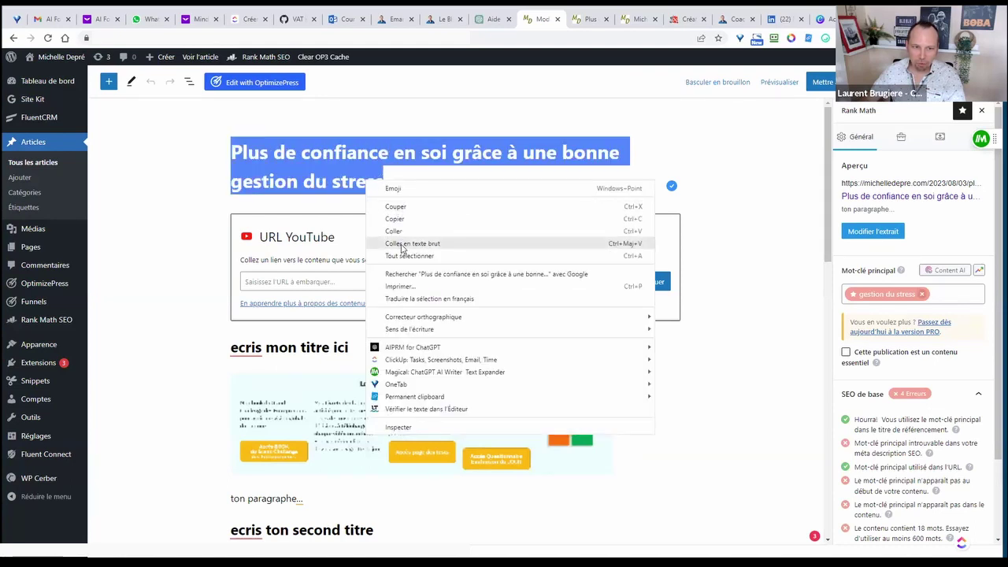
left_click(391, 216)
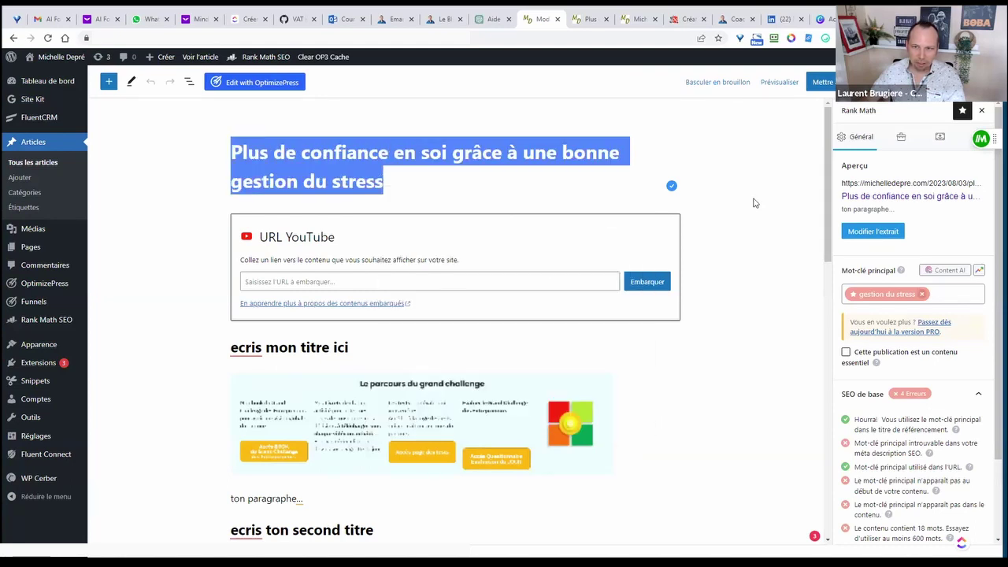
left_click(870, 233)
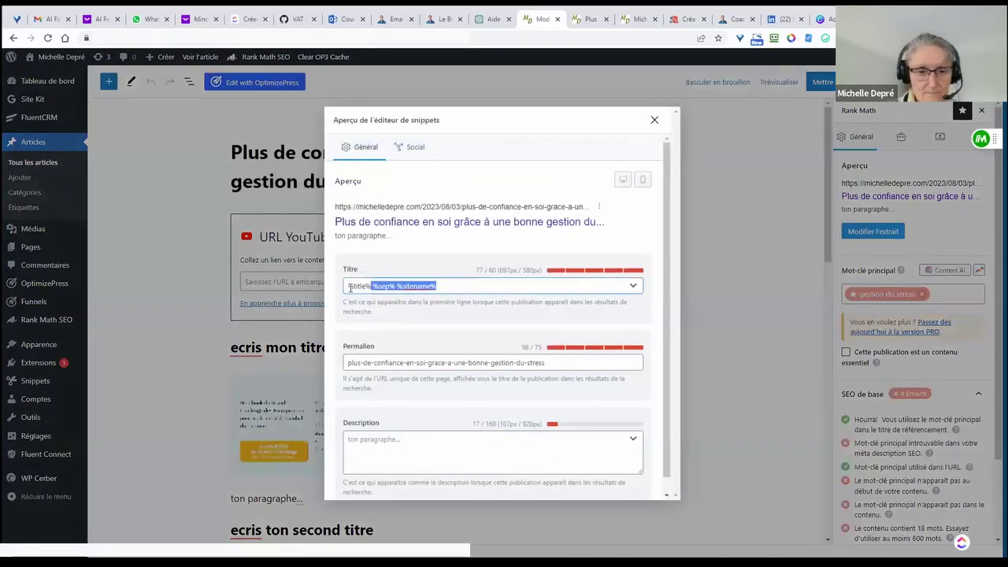
left_click_drag(472, 285, 368, 288)
key("ctrl+v")
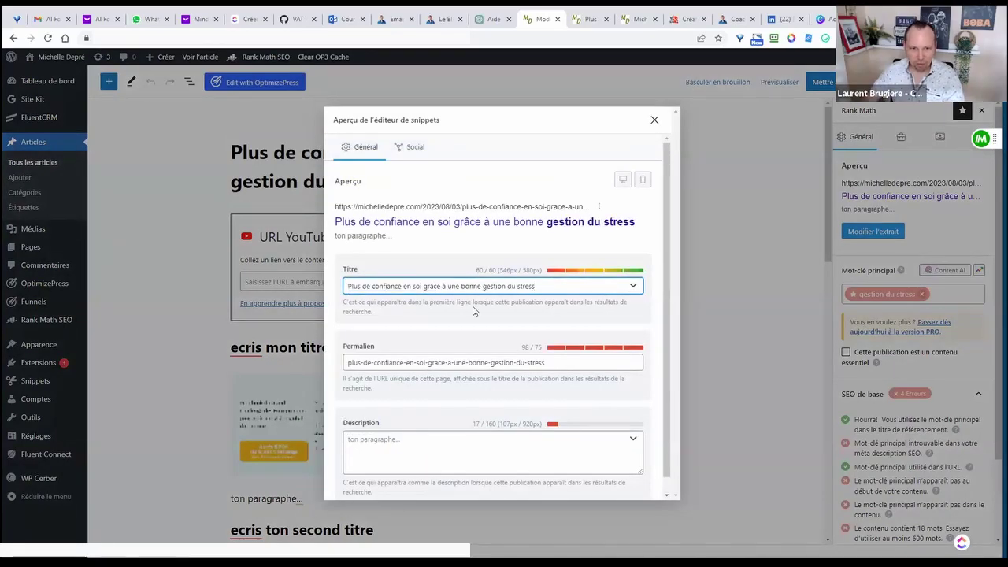
left_click_drag(476, 271, 495, 271)
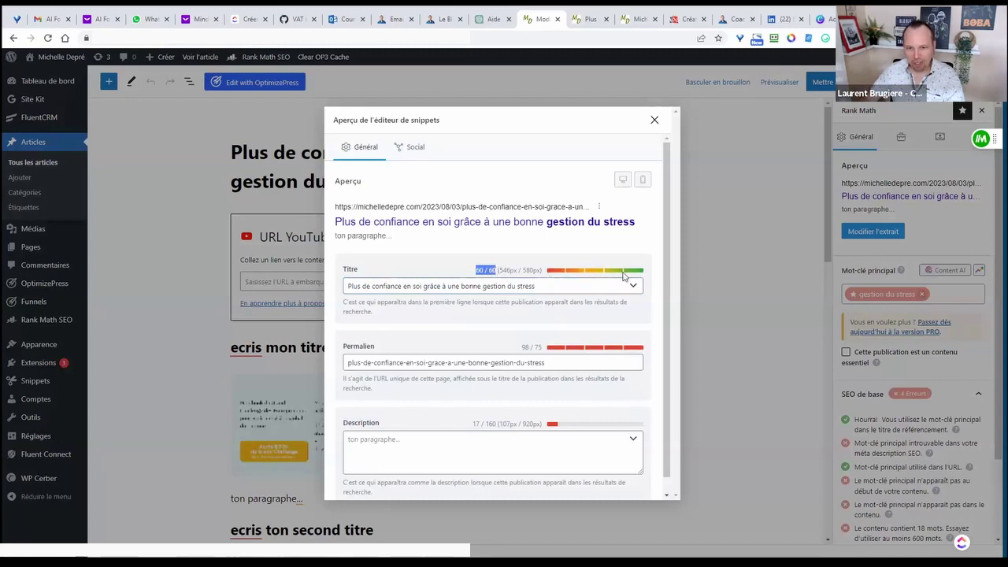
left_click(474, 274)
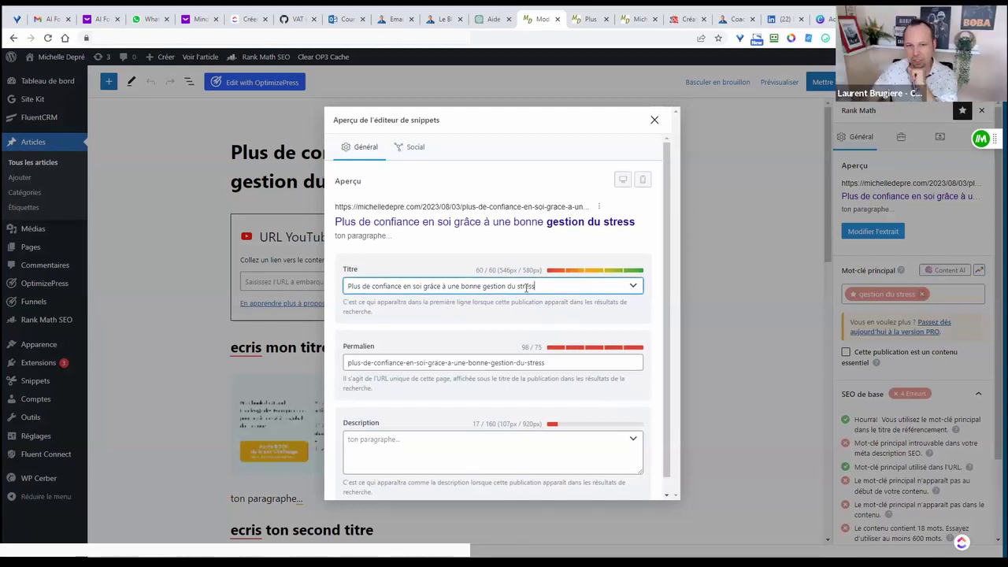
left_click_drag(541, 286, 485, 288)
left_click(488, 312)
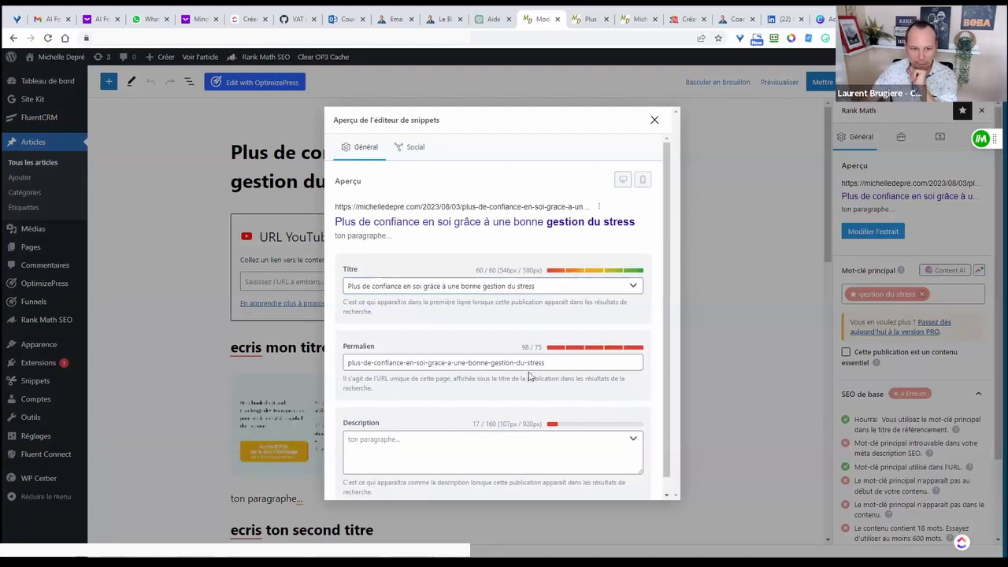
left_click(374, 448)
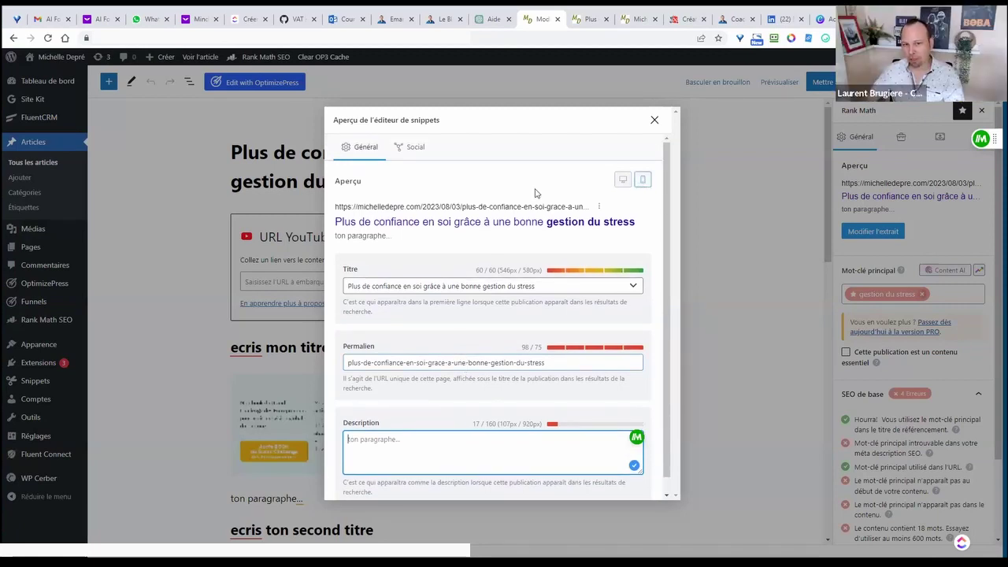
- Preview the snippet in mobile, then desktop view, and move to the Description field
left_click(643, 180)
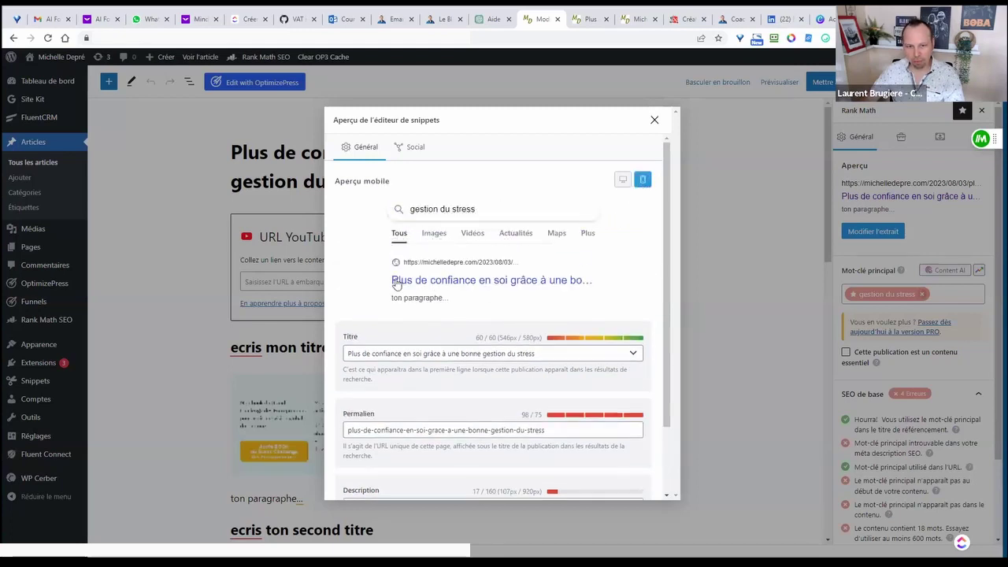
left_click(622, 180)
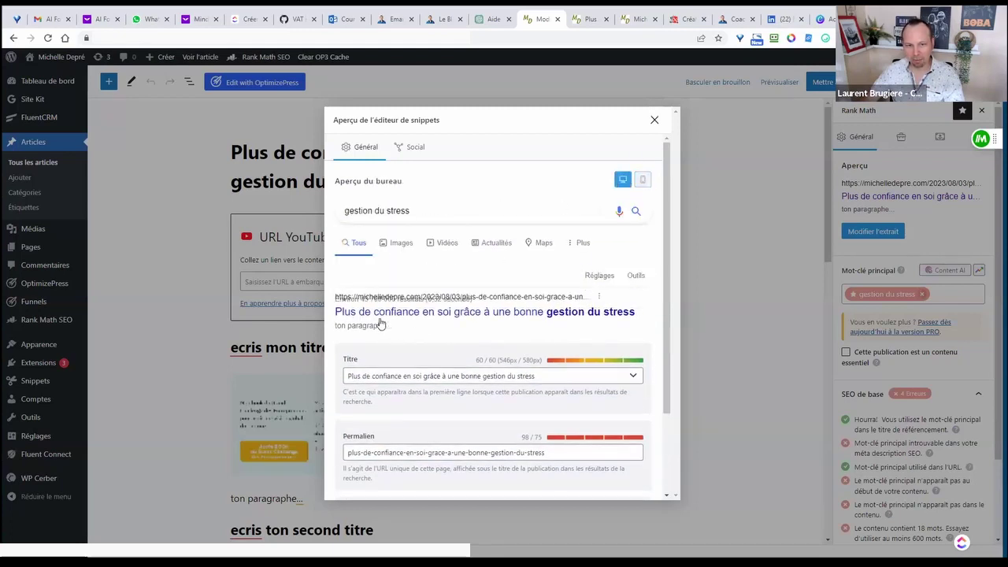
scroll(501, 309, "down", 2)
scroll(502, 310, "up", 3)
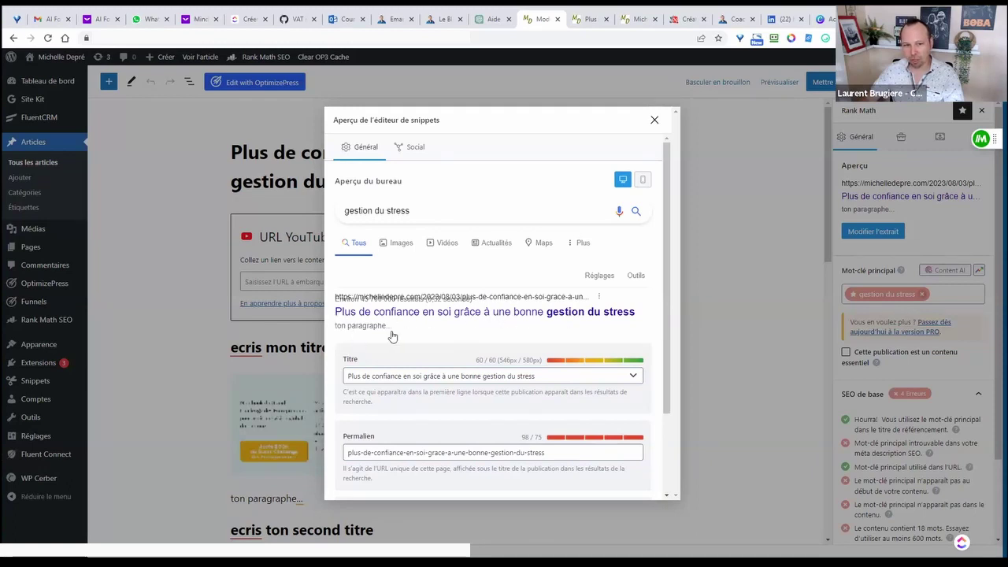
scroll(397, 423, "down", 2)
left_click(384, 434)
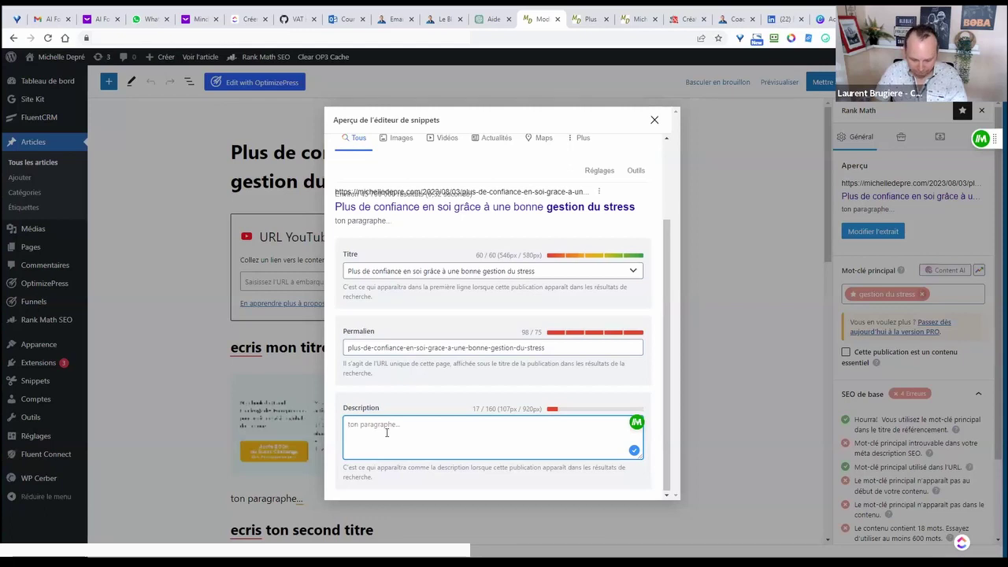
- Draft a description sentence 'Je vous partage des ressources gratuites pour gérer le stress'
type("Je vous pare")
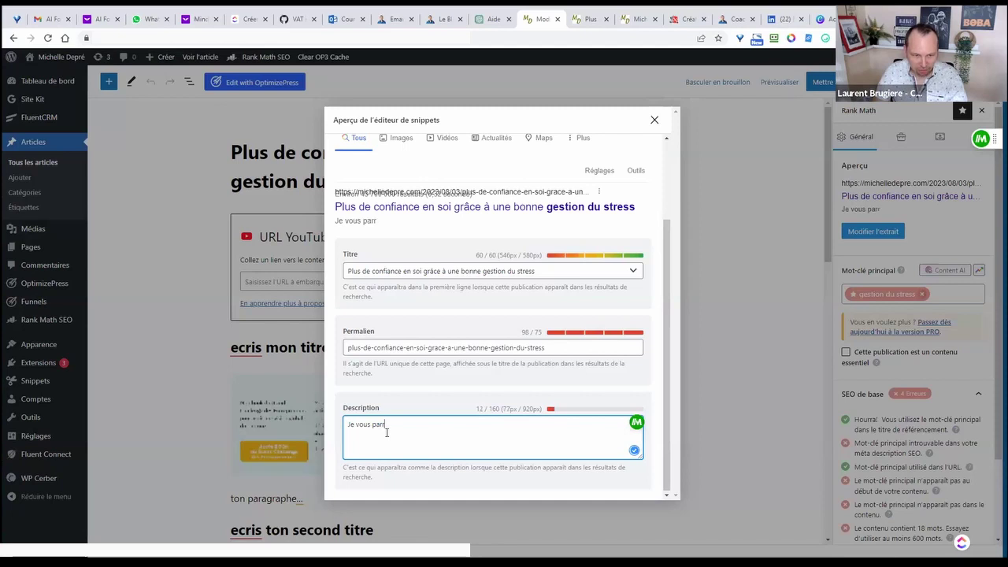
key("BackSpace")
type("tage ")
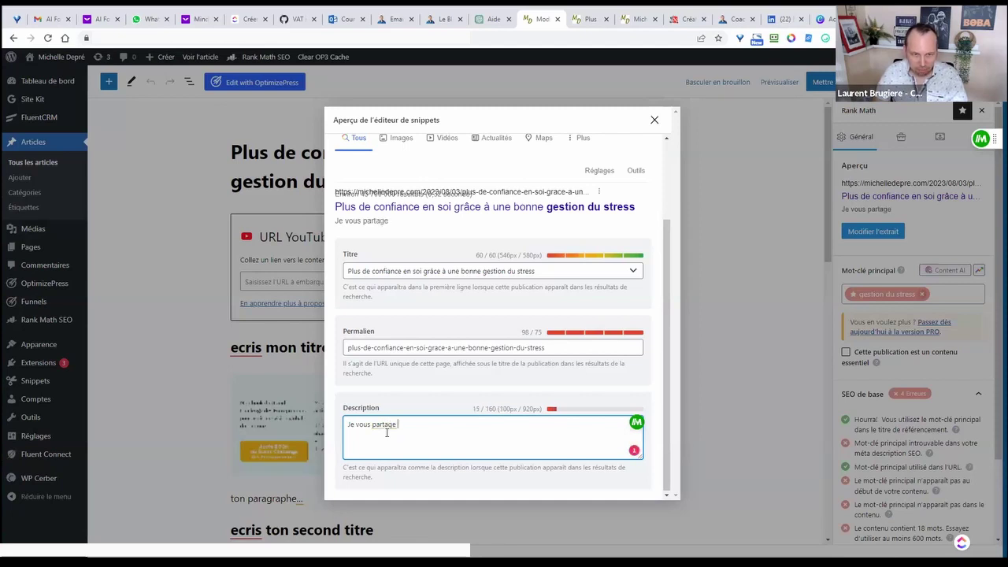
type("des ressources pour")
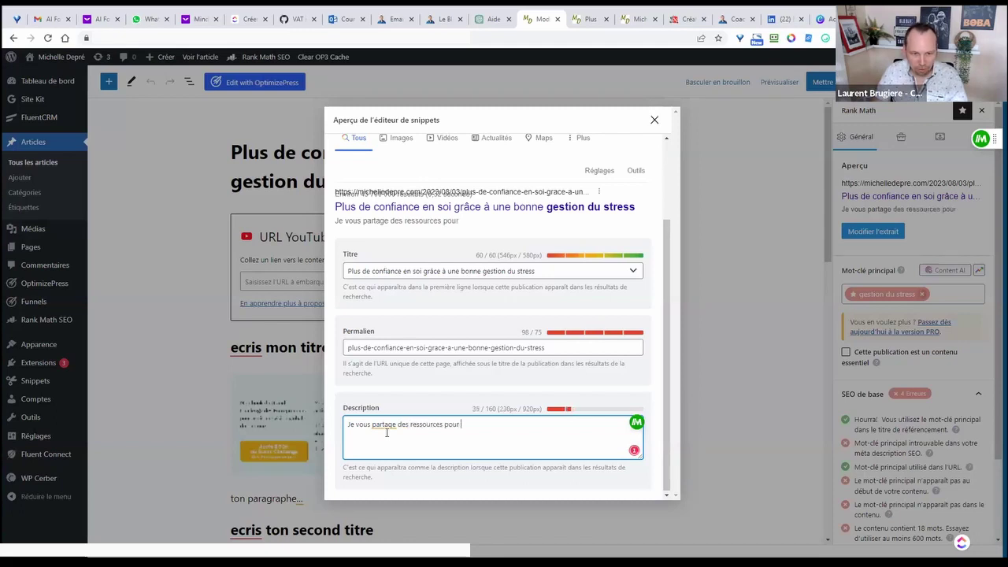
key("BackSpace")
key("BackSpace")
key("BackSpace")
key("BackSpace")
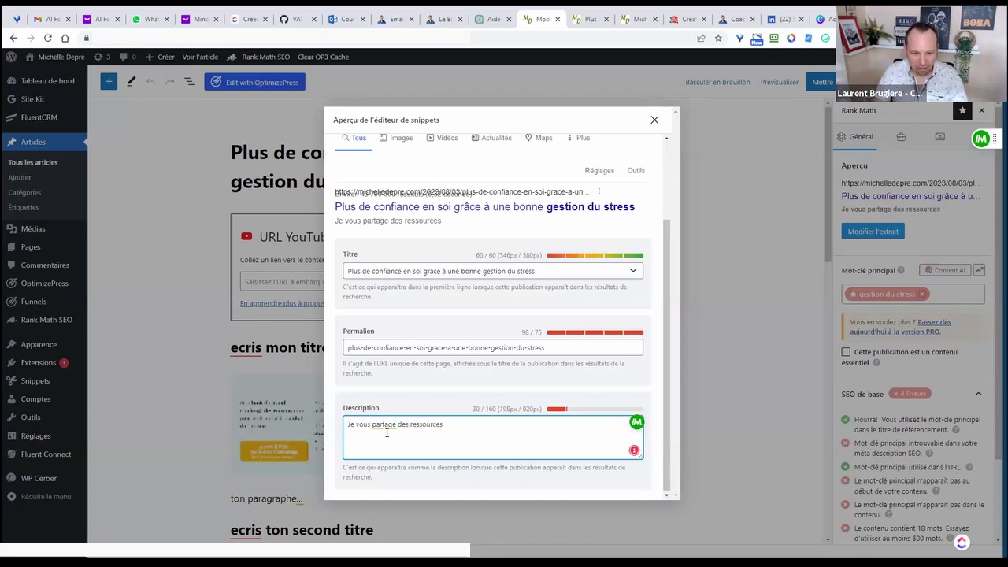
type("gratuites p")
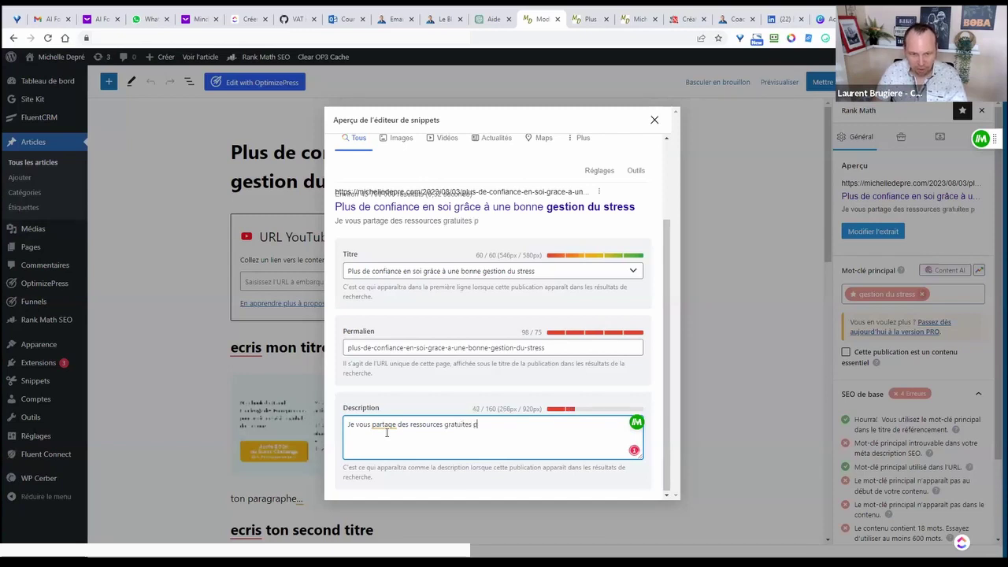
type("our")
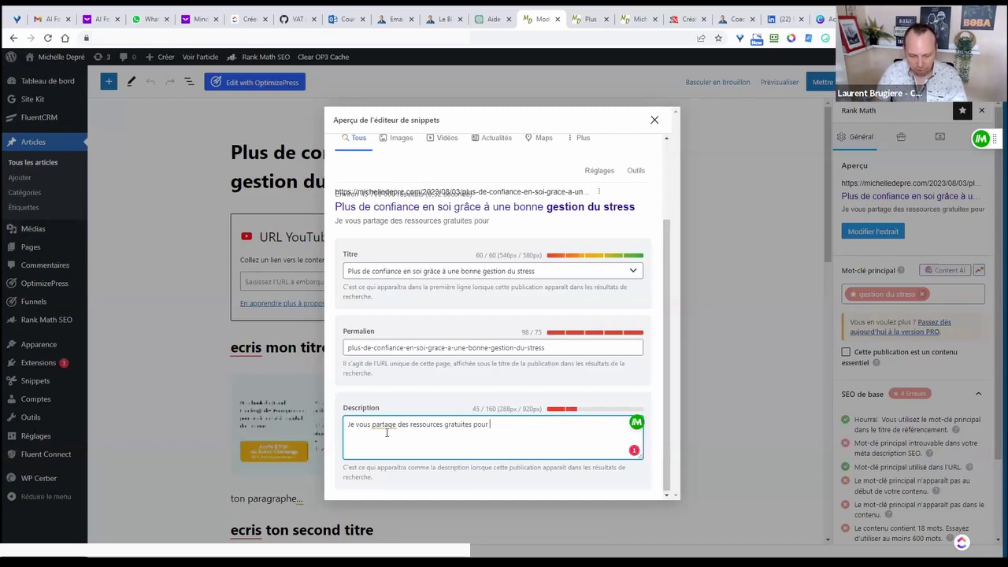
type(" gérer vot")
type("r")
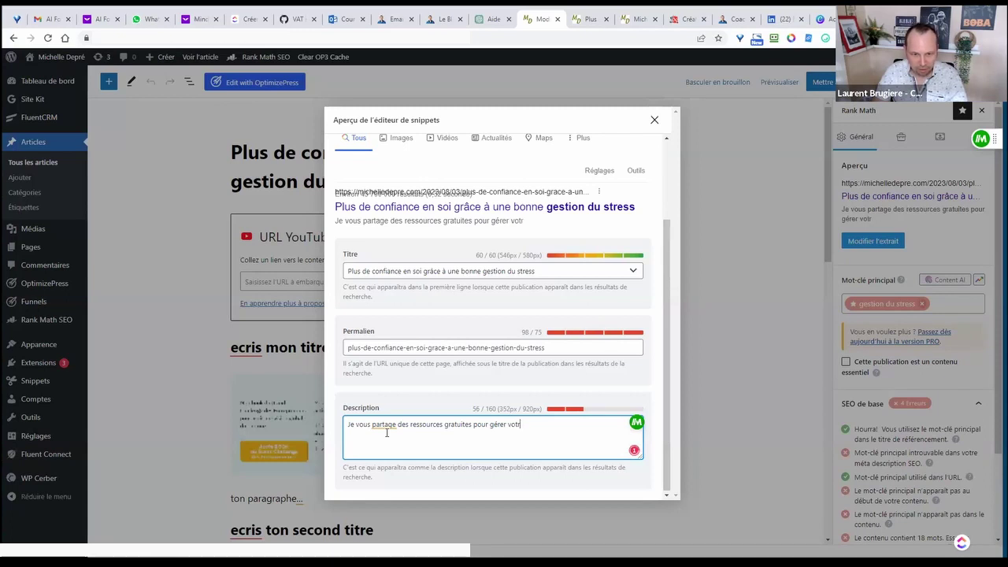
type("e stress...")
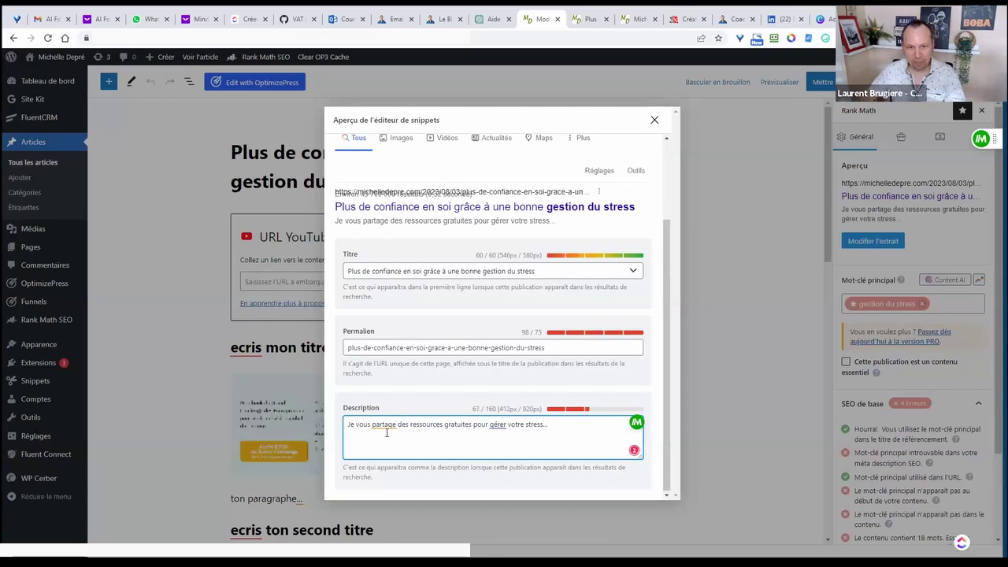
left_click(426, 404)
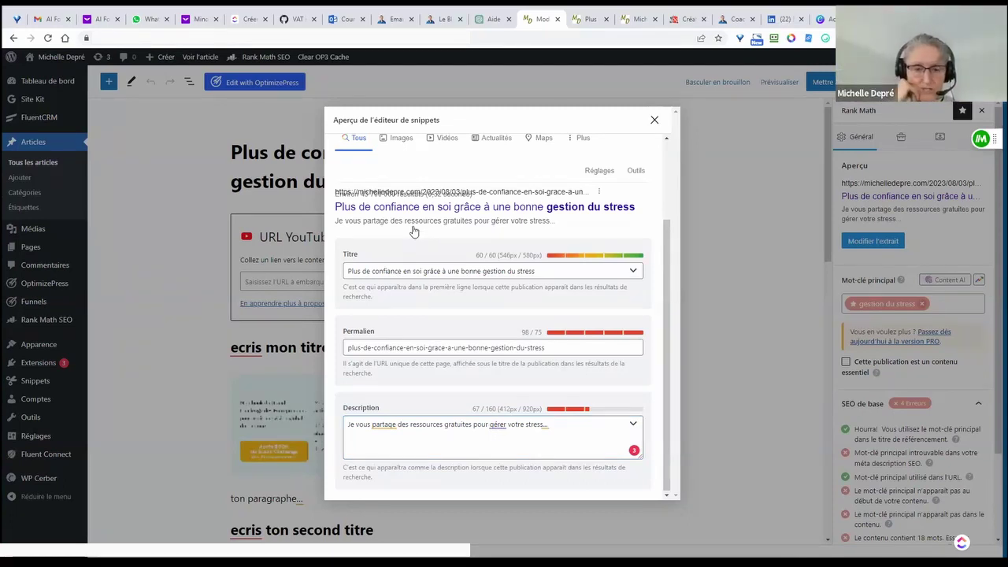
- Insert 'Trop se stress fait perdre ses moyens et diminue la confiance en soi.' and delete the old sentence
left_click(350, 426)
type("Trop se setre")
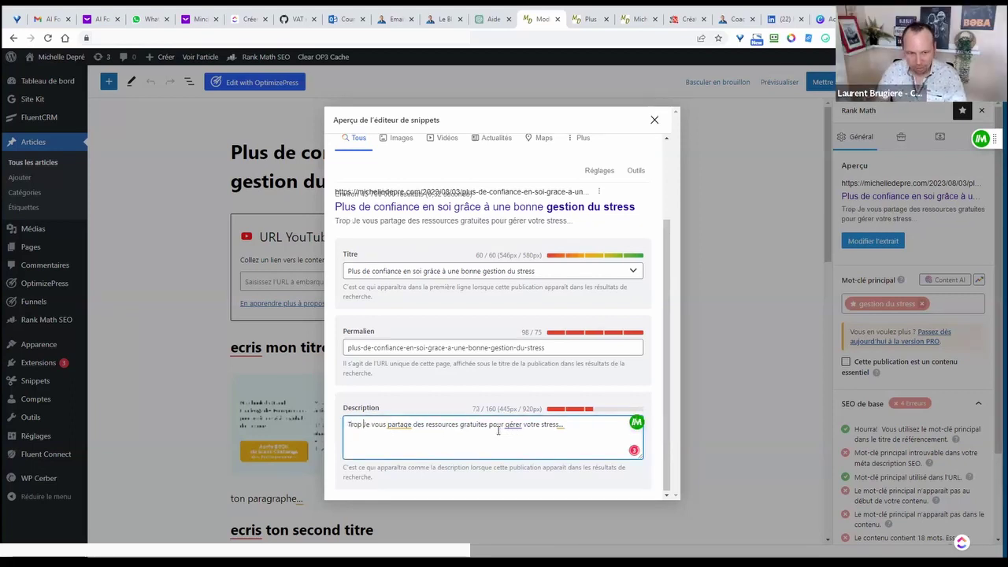
key("BackSpace")
key("BackSpace")
key("BackSpace")
key("BackSpace")
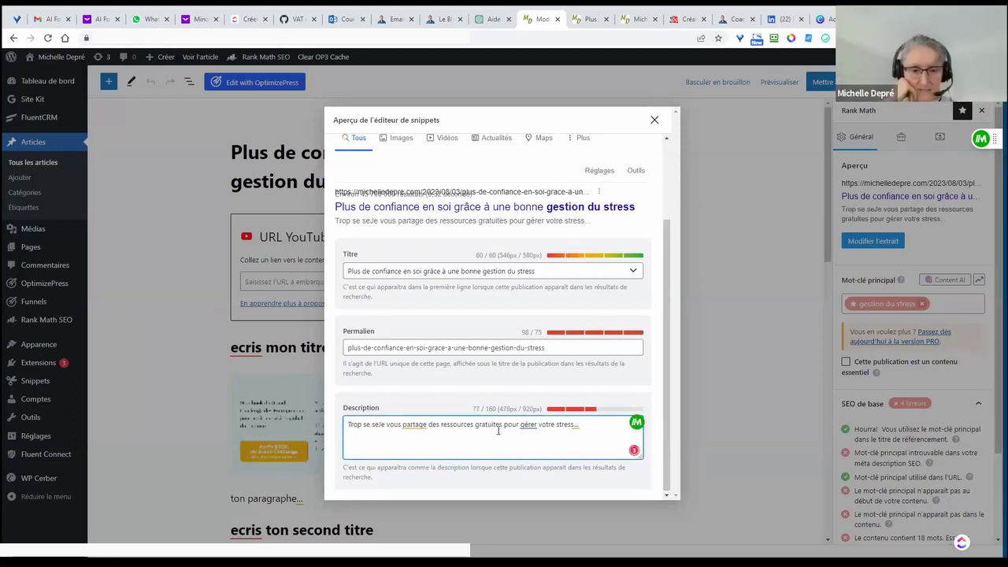
type("tress fait perdre ses ")
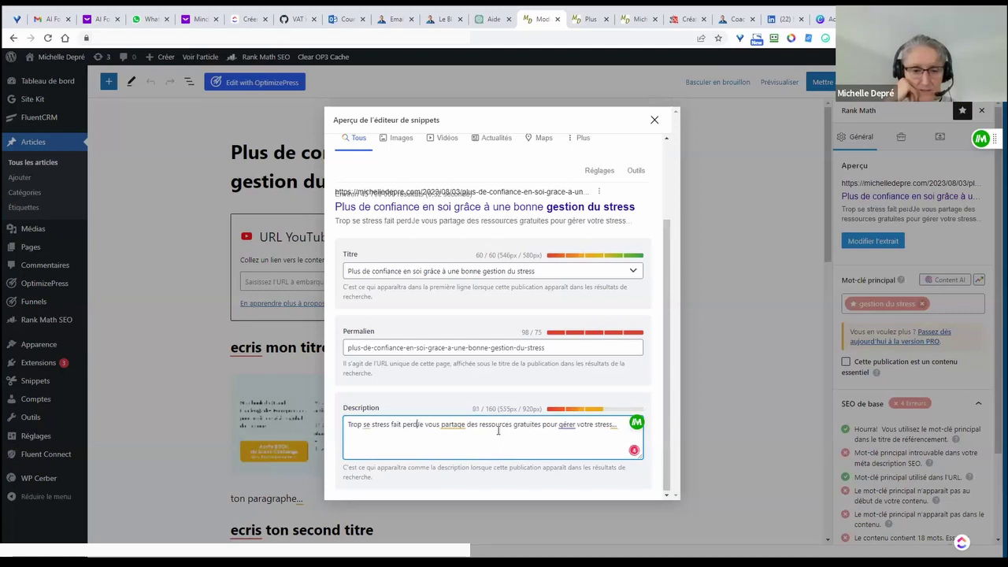
type("moyens et ")
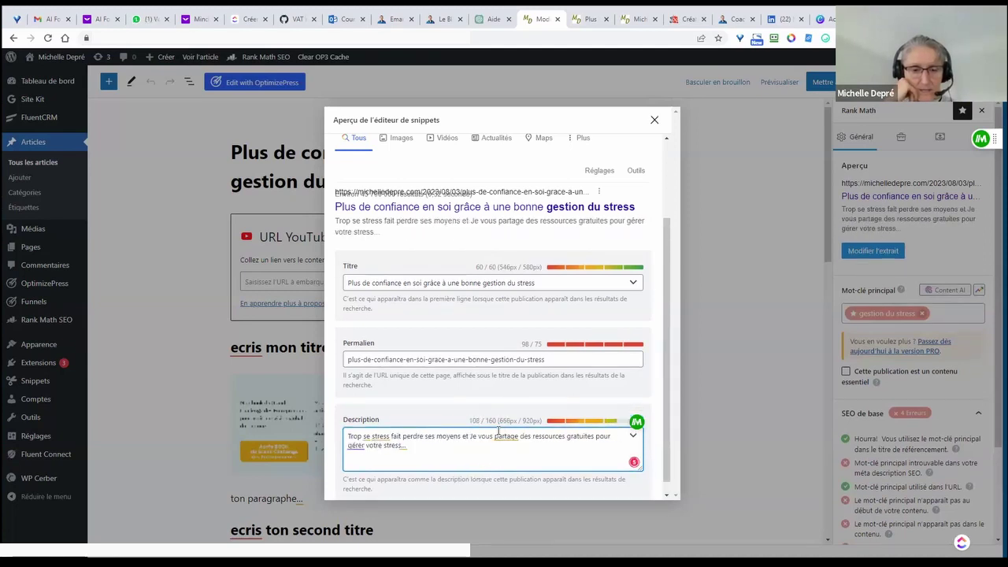
type("diminue l")
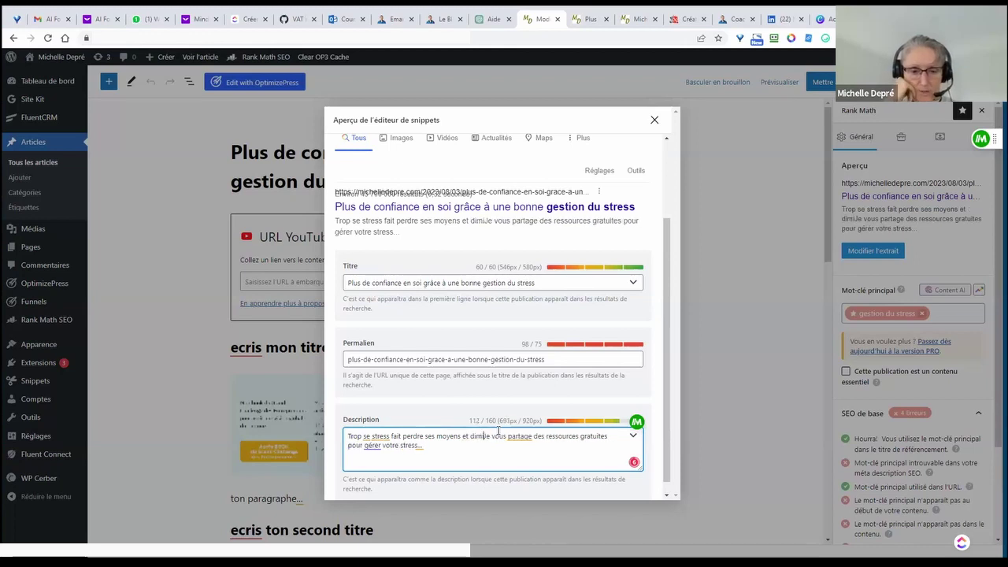
type("a confiance e")
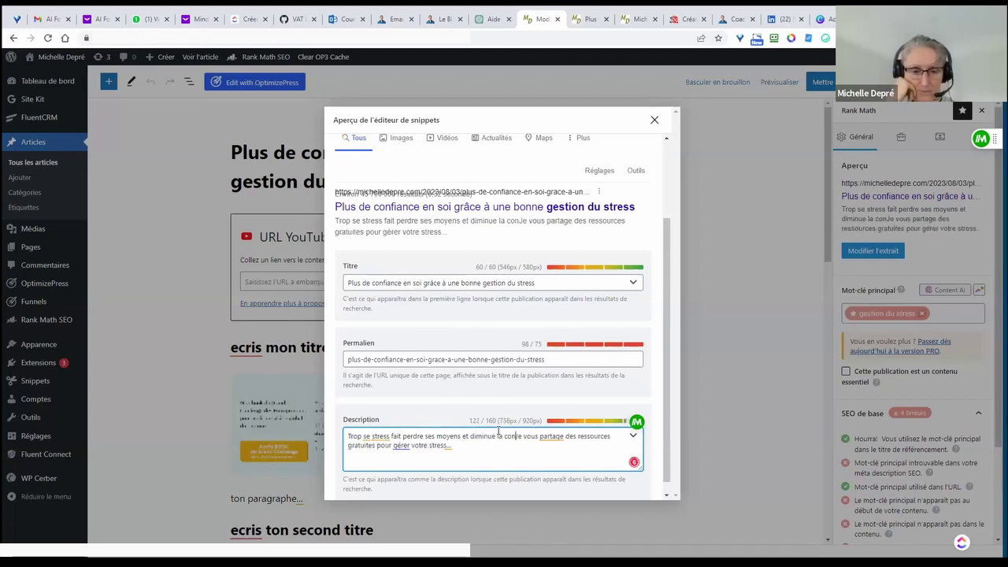
type("n soir")
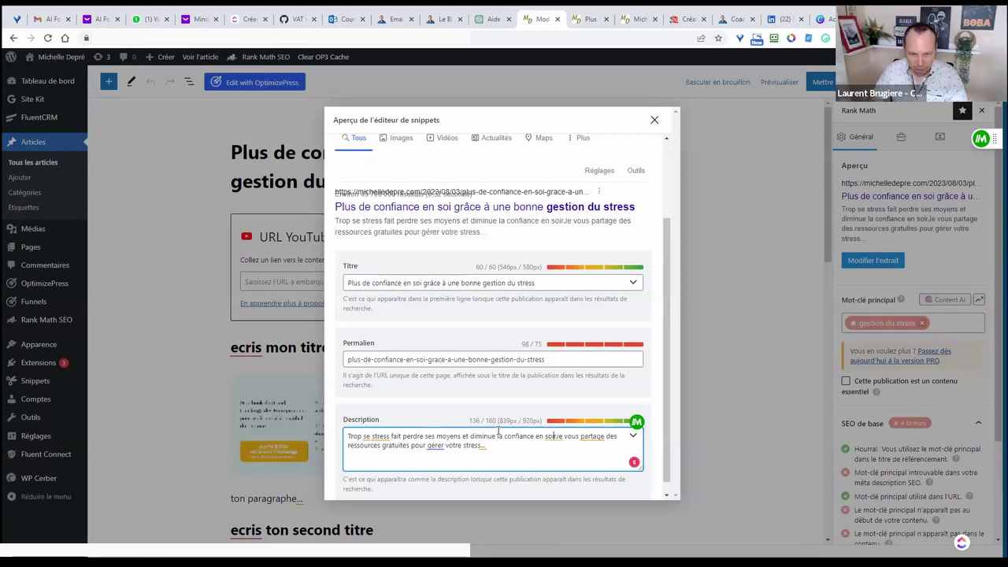
key("ctrl+shift+End")
key("Delete")
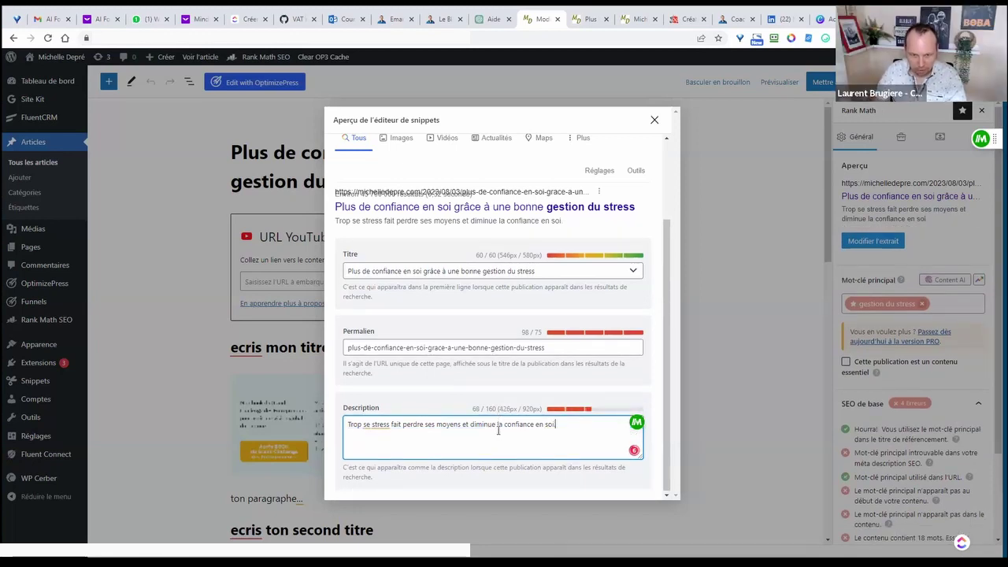
type(".")
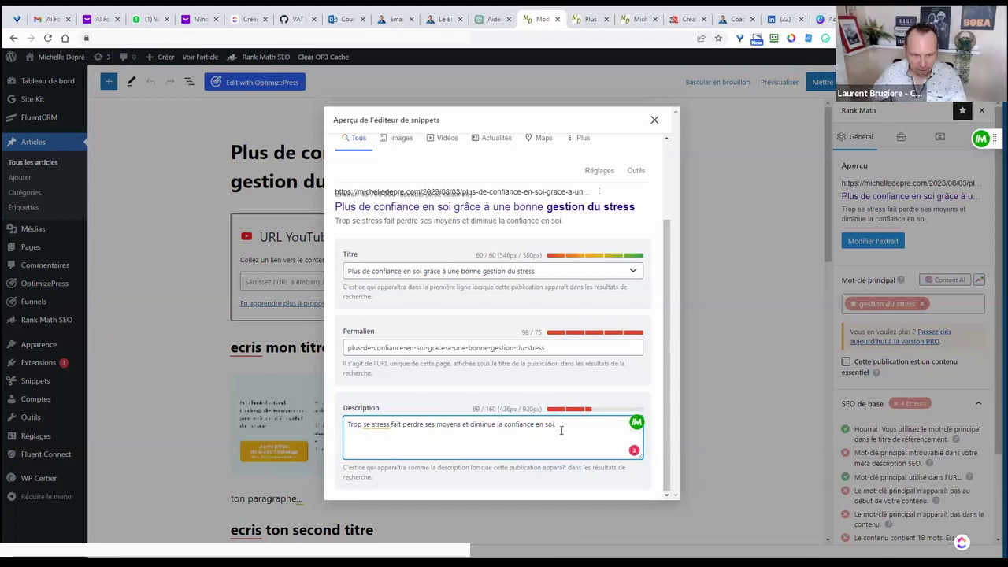
- Change 'se' to 'de' and restore 'fait' after the grammar suggestion changed it
double_click(366, 426)
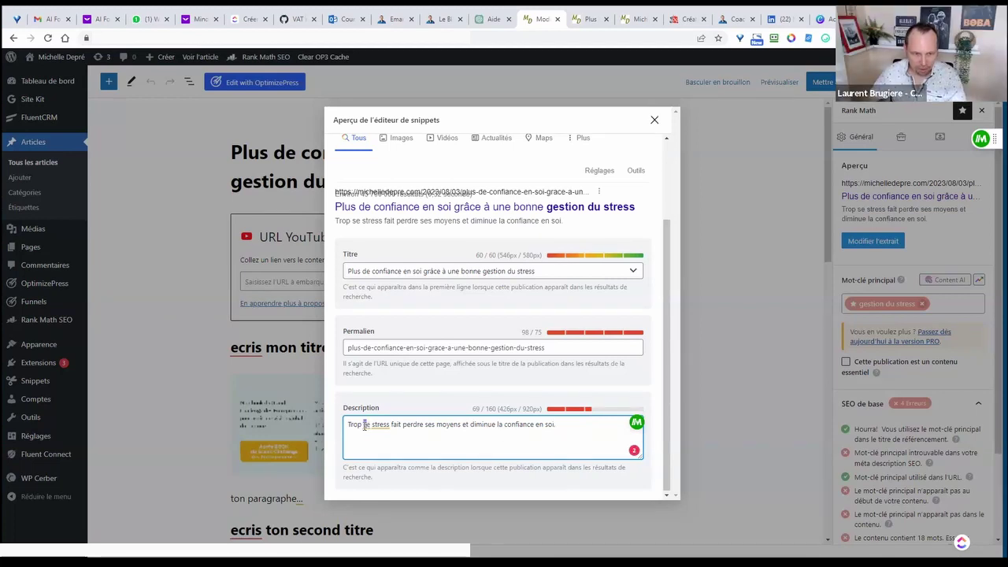
type("de")
left_click(404, 443)
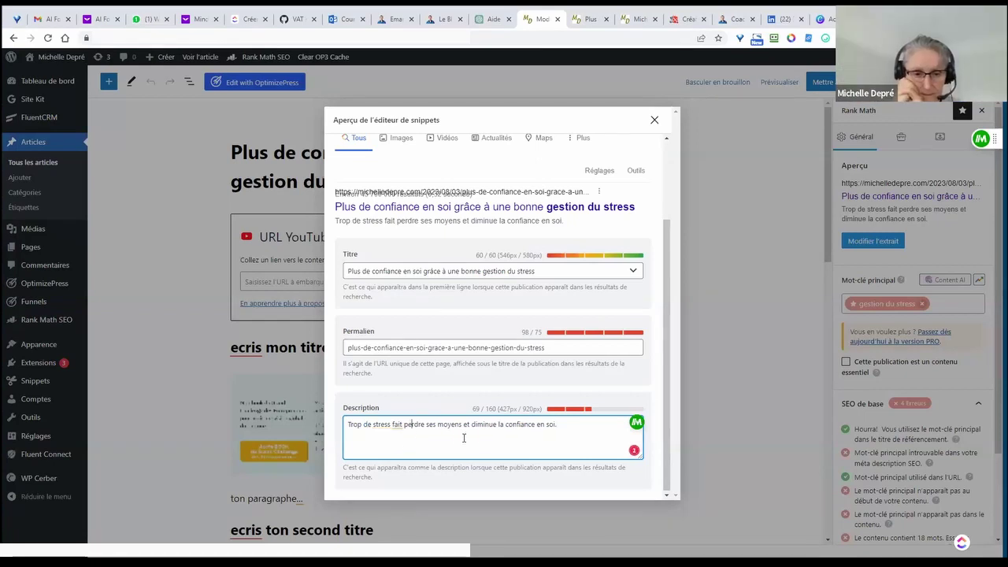
left_click(564, 429)
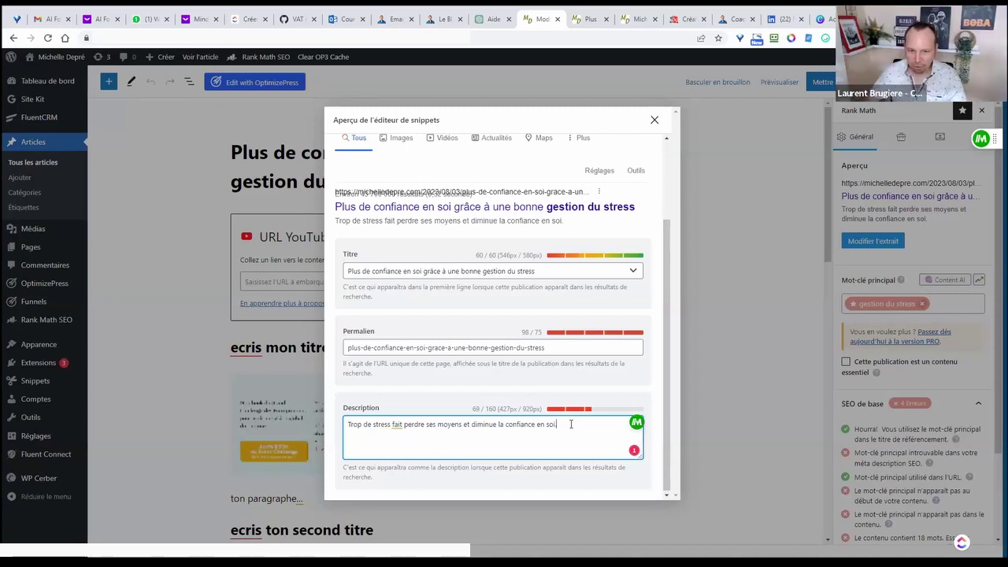
left_click(396, 424)
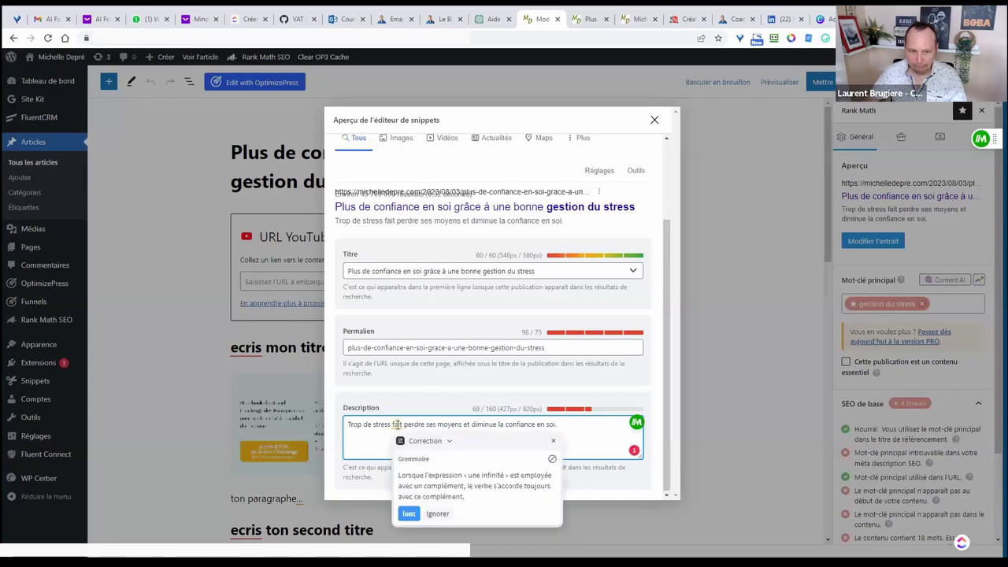
left_click(408, 513)
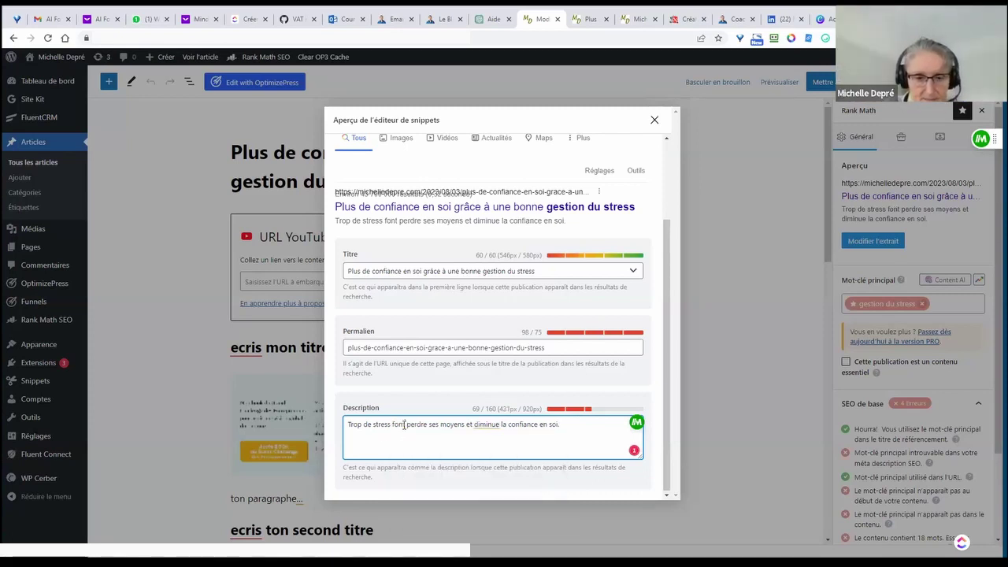
type("fait")
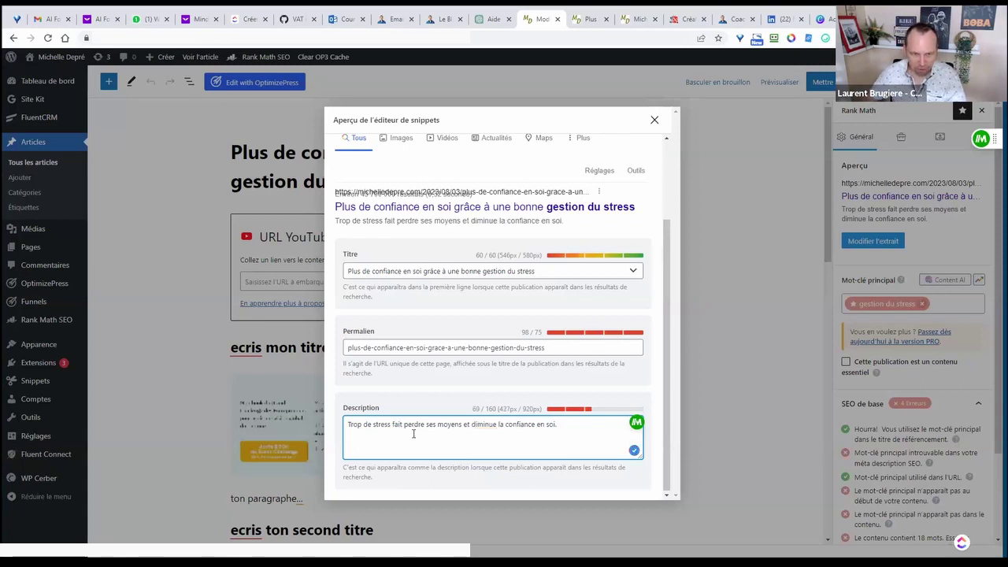
- Append 'Découvrez des astuces pour diminuer ce stress et rester maitre en toute situation'
left_click(570, 427)
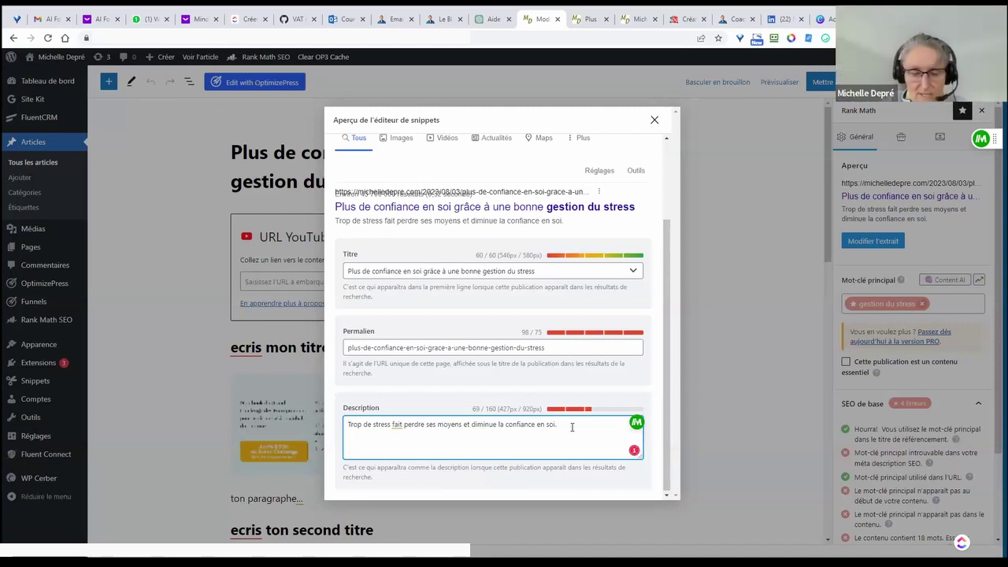
type("Découvrez")
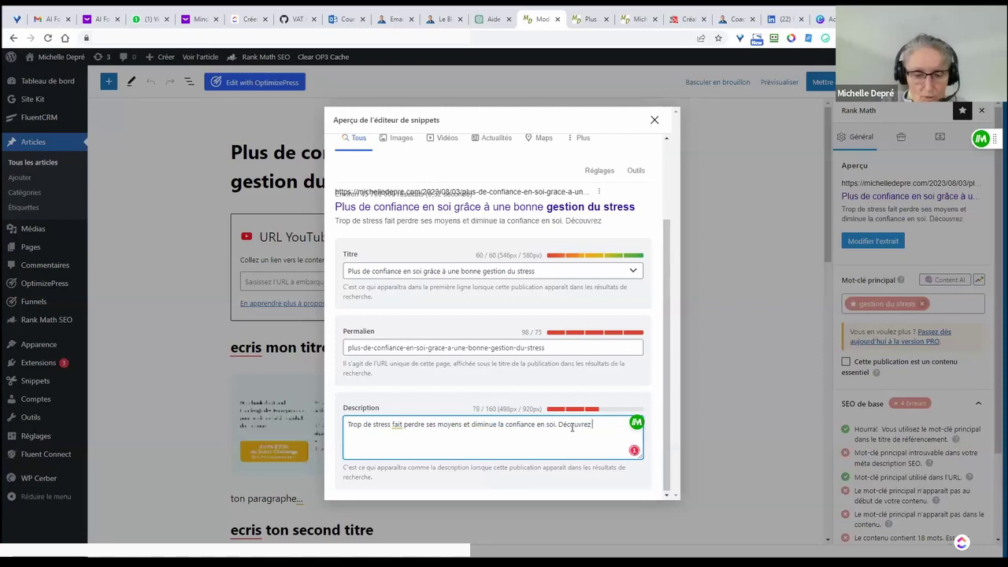
type(" des astic")
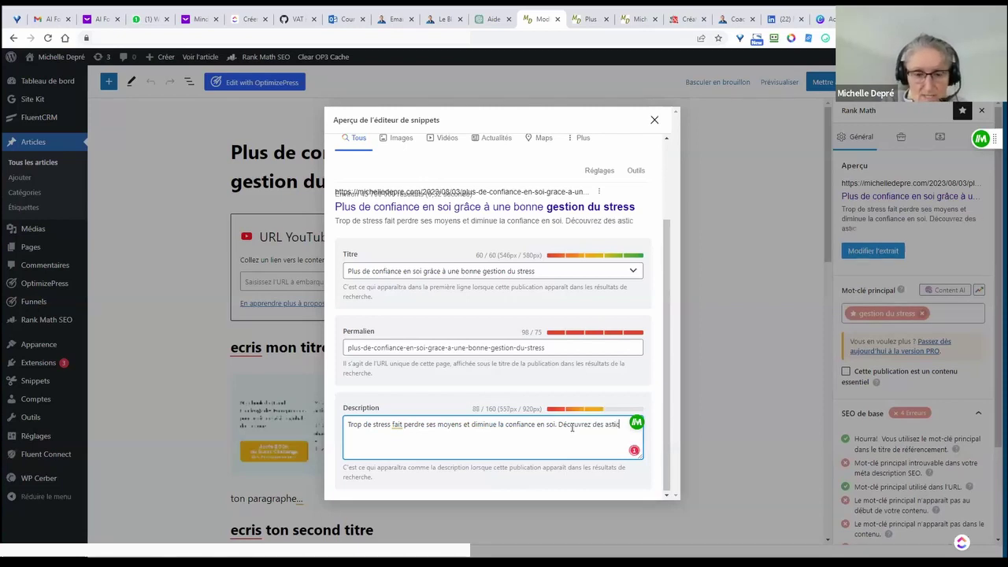
key("BackSpace")
key("BackSpace")
type("uces p")
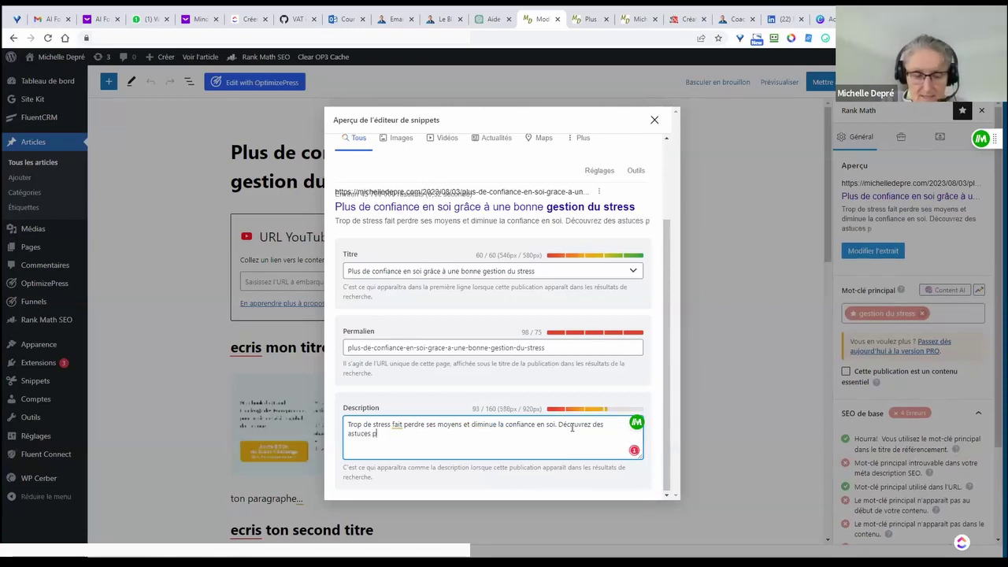
type("our di")
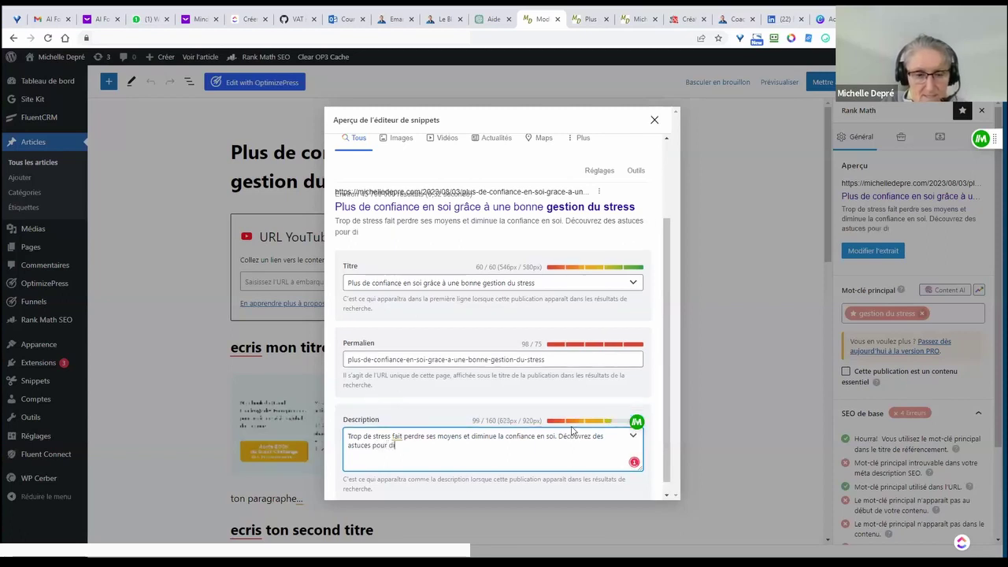
type("minuer")
type(" ce stress et ")
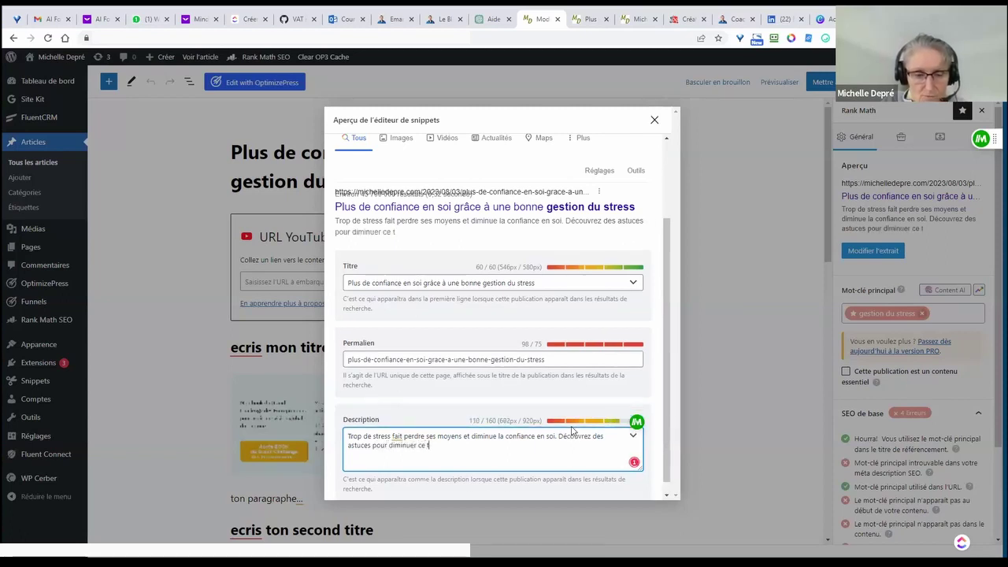
type(" re")
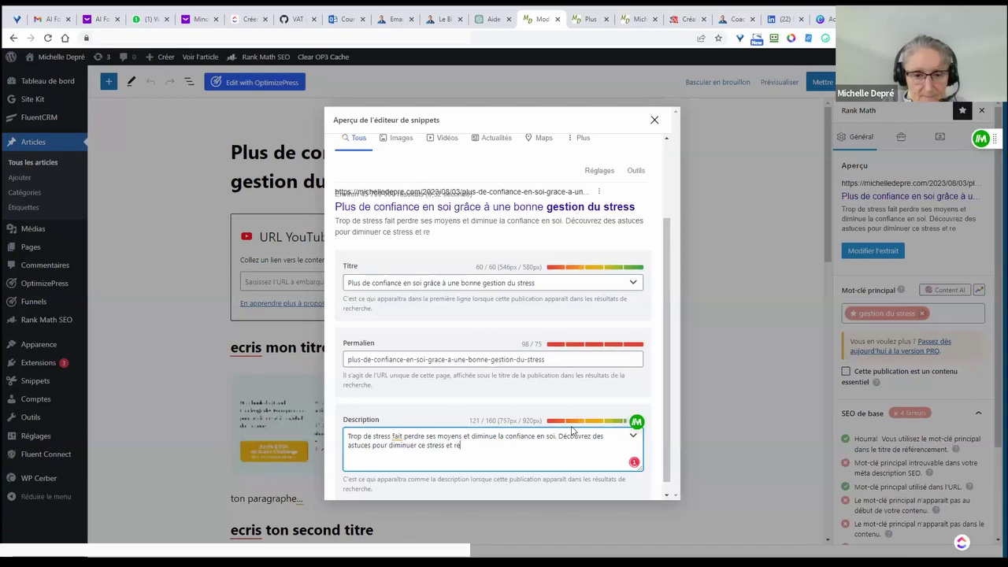
type("ster maitre e")
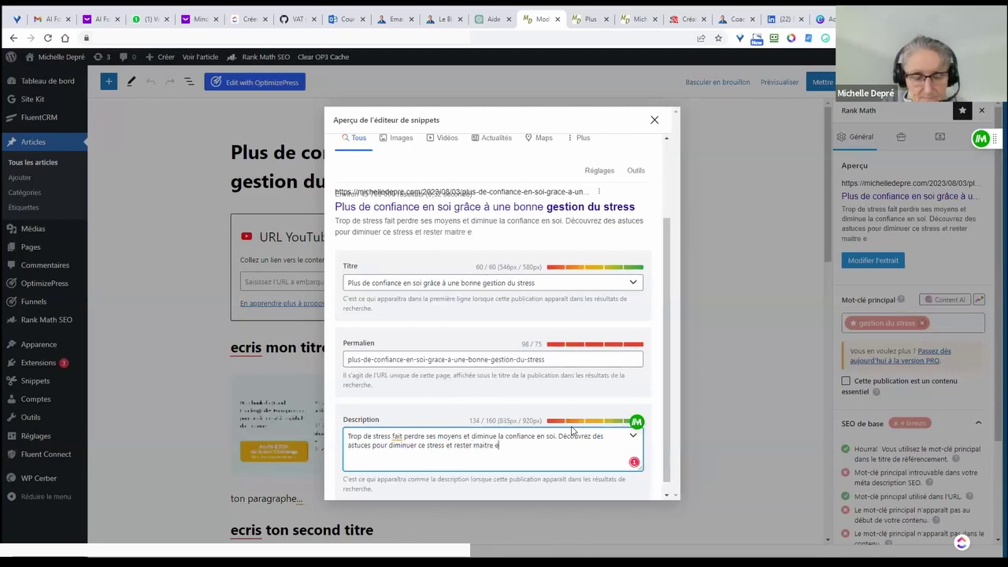
type("n toute situation.")
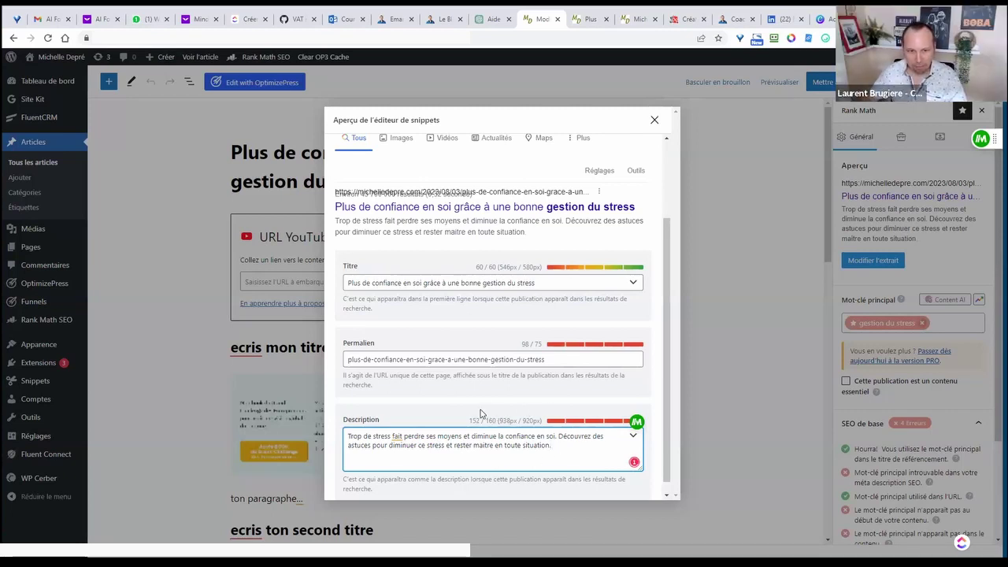
scroll(490, 308, "up", 2)
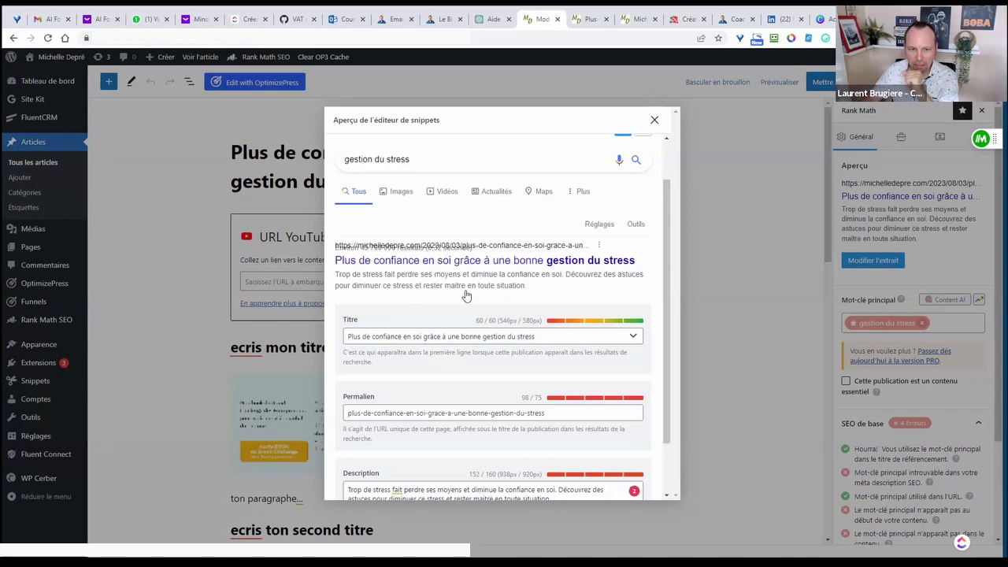
scroll(476, 298, "down", 1)
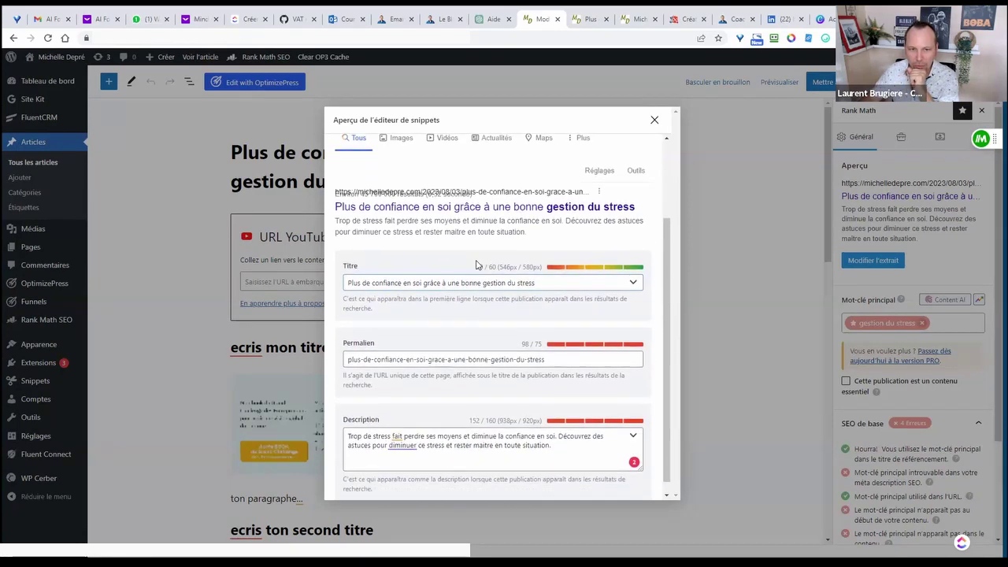
scroll(507, 248, "down", 1)
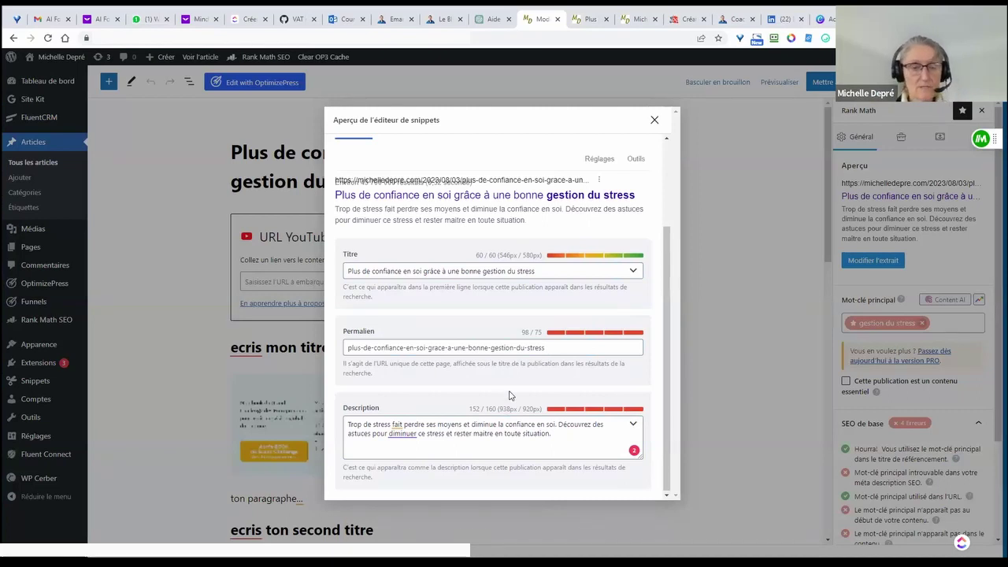
scroll(510, 391, "up", 1)
scroll(488, 370, "up", 1)
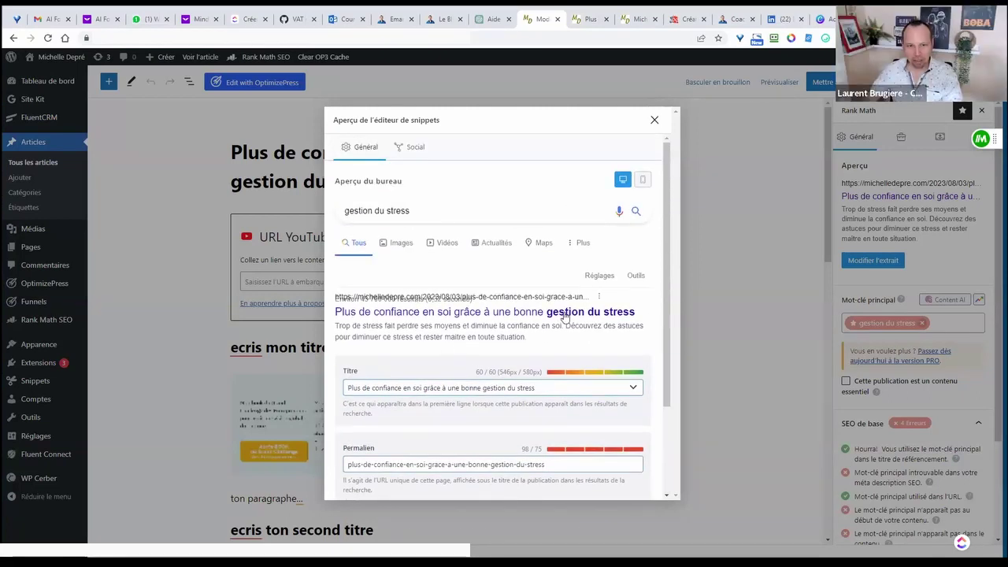
scroll(472, 308, "down", 2)
scroll(535, 299, "up", 1)
scroll(539, 290, "down", 1)
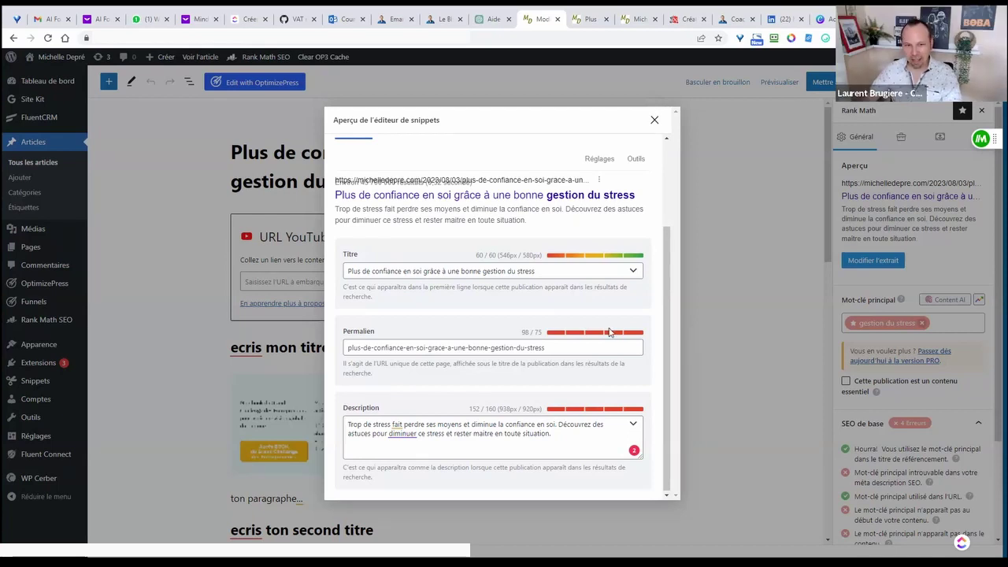
scroll(611, 330, "up", 3)
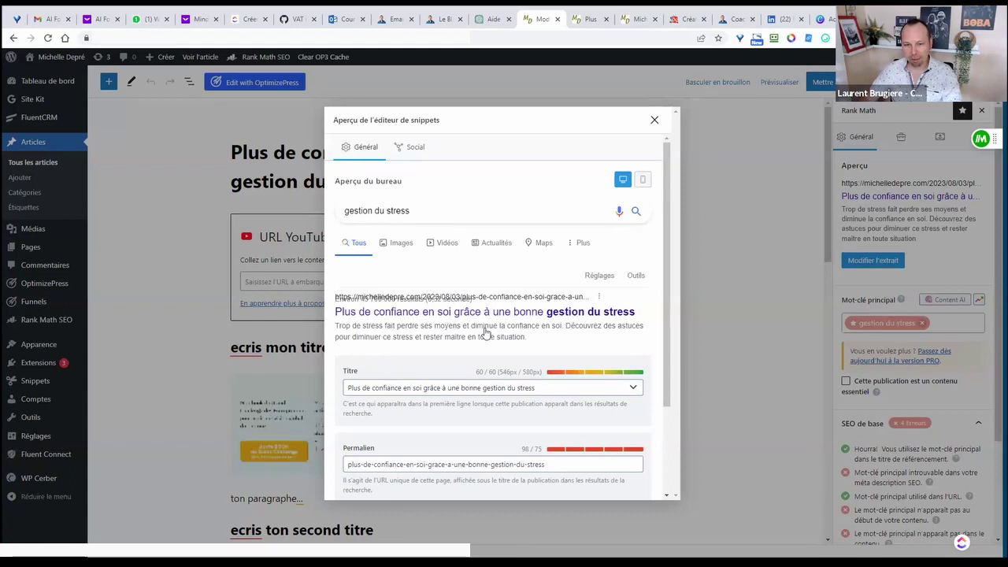
- Show the Facebook social preview and review its title, description and image options
left_click(412, 150)
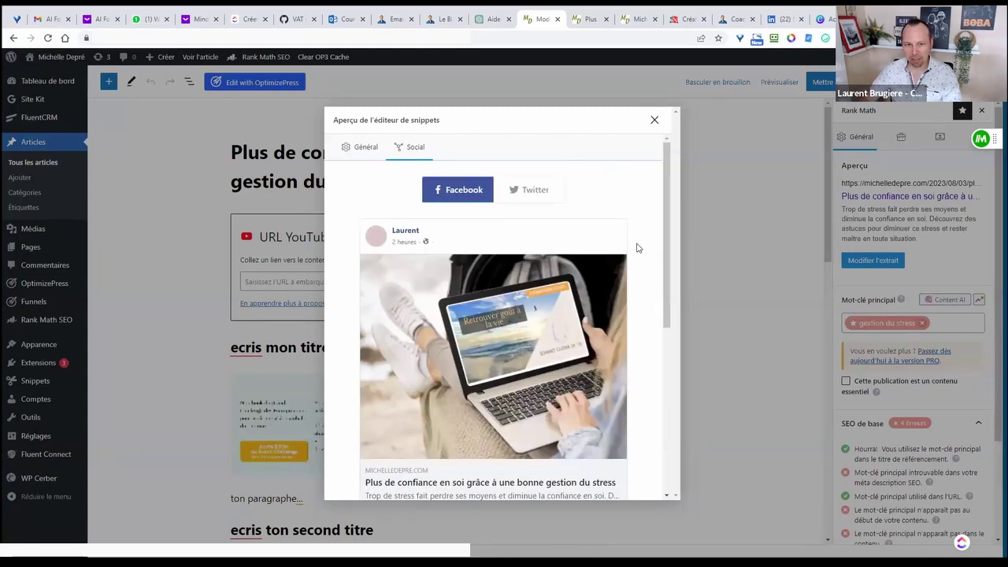
scroll(637, 260, "down", 2)
scroll(638, 262, "up", 1)
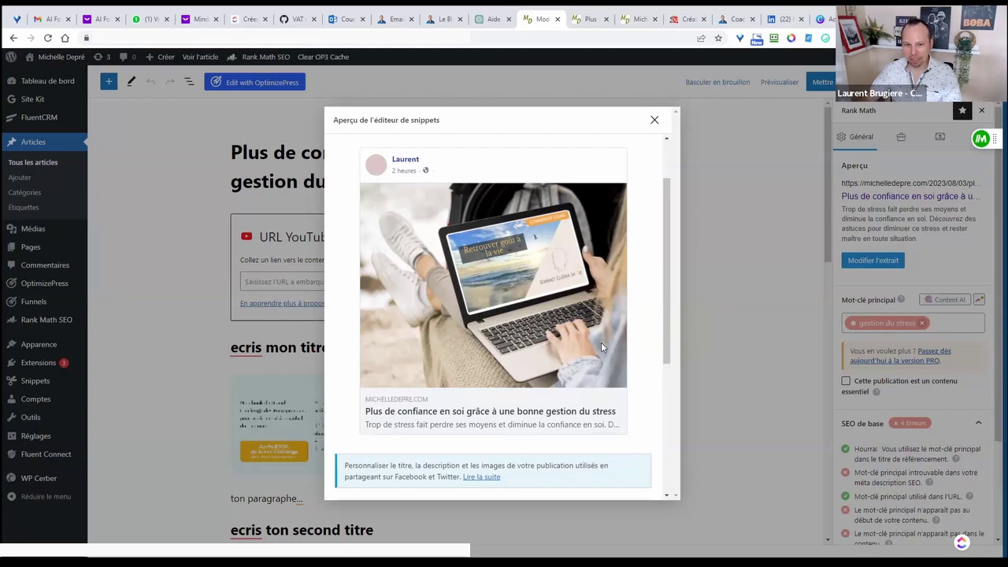
scroll(592, 350, "down", 3)
scroll(540, 331, "up", 3)
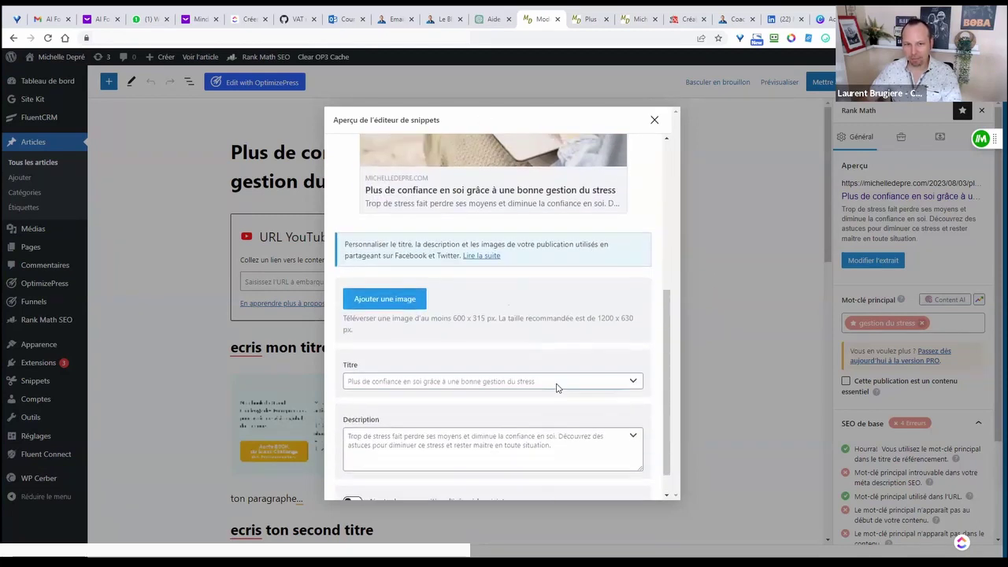
scroll(562, 385, "up", 2)
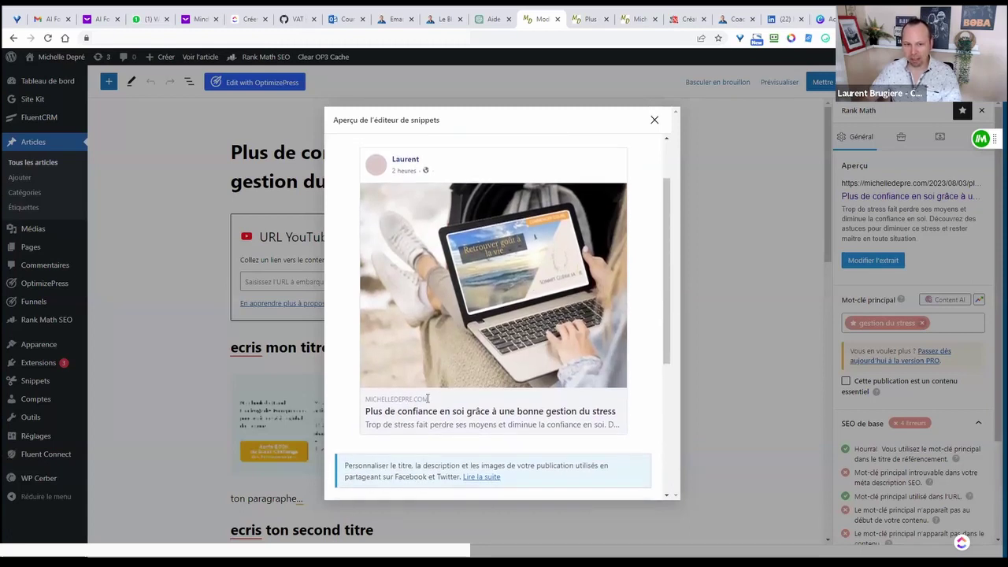
left_click_drag(379, 411, 500, 411)
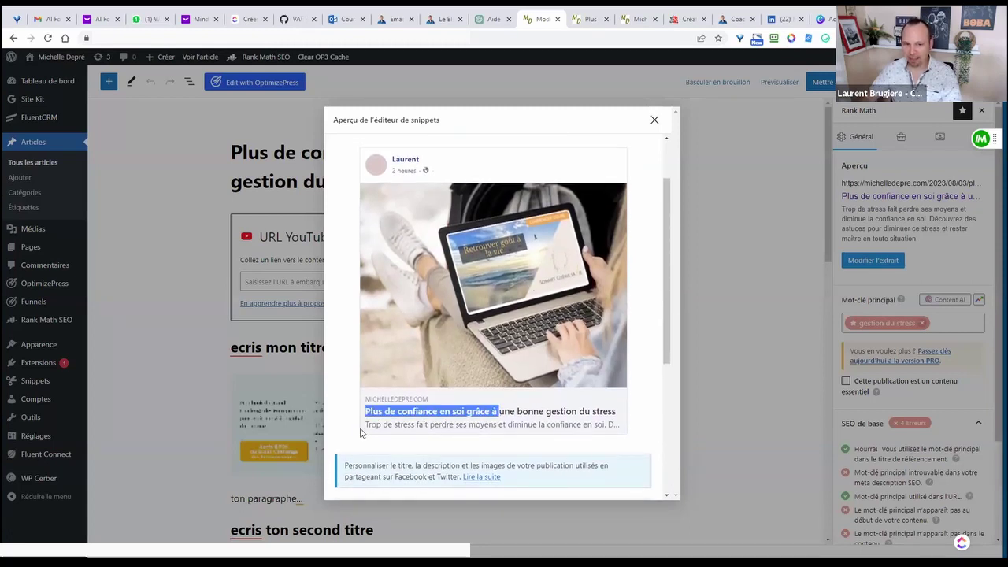
left_click_drag(365, 424, 455, 425)
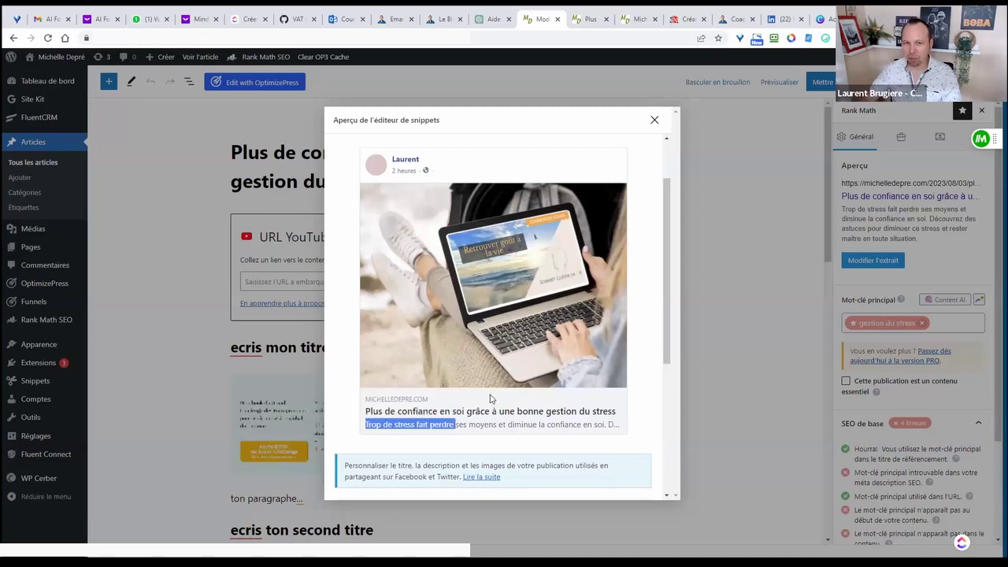
scroll(494, 381, "down", 3)
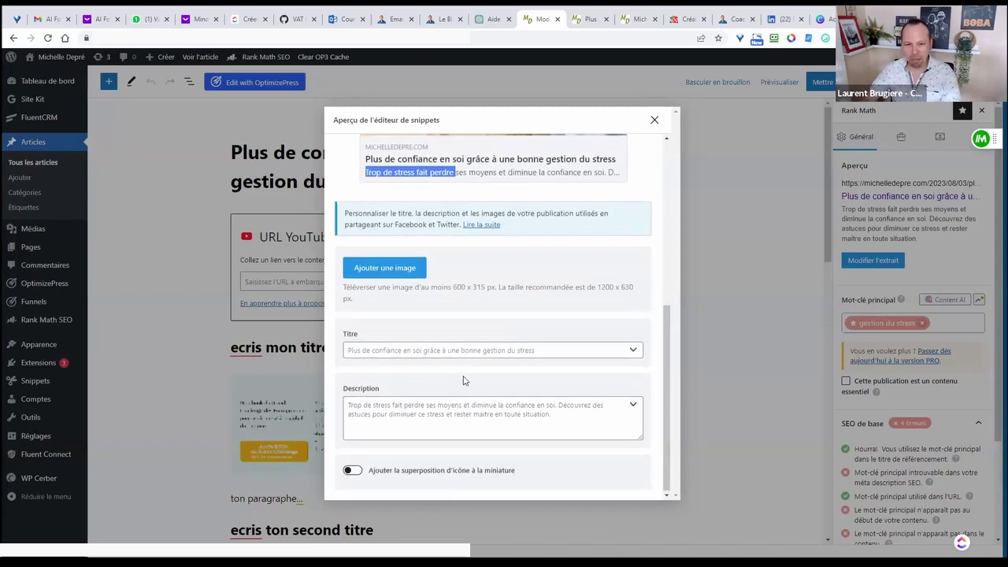
scroll(465, 385, "up", 3)
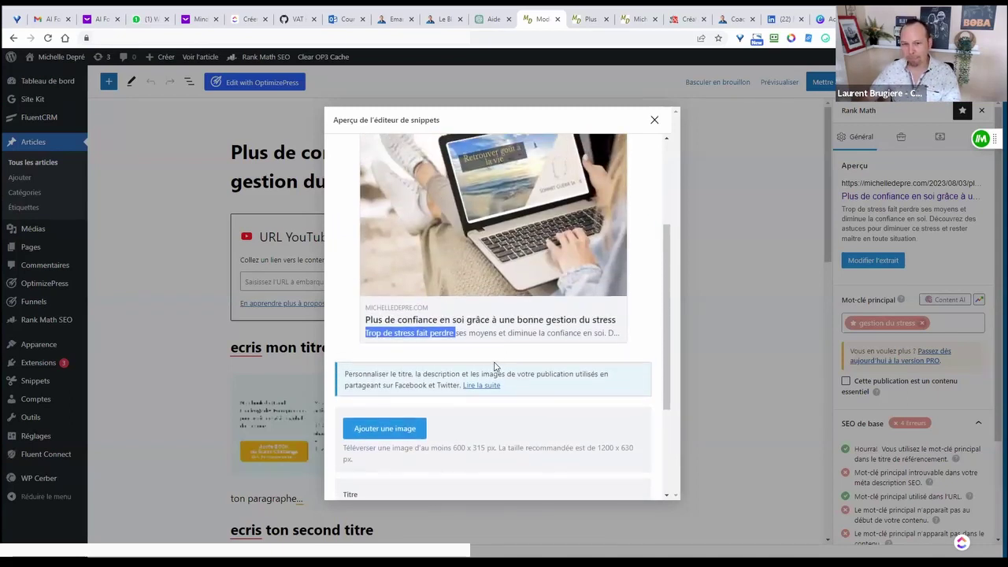
scroll(473, 354, "down", 3)
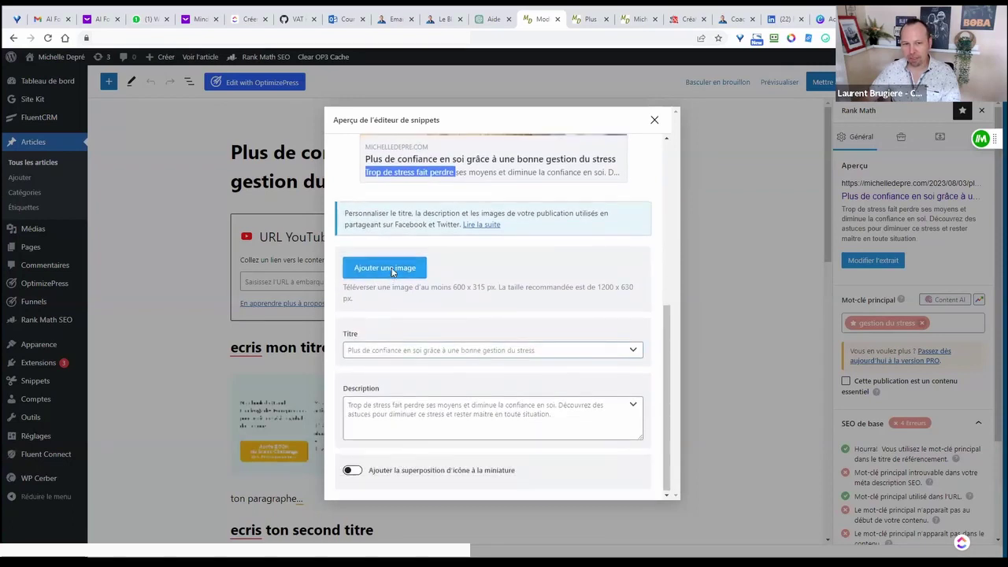
- Replace the laptop photo in the Facebook preview with the 'Les Ateliers de 13H' image from the Médiathèque
left_click(390, 268)
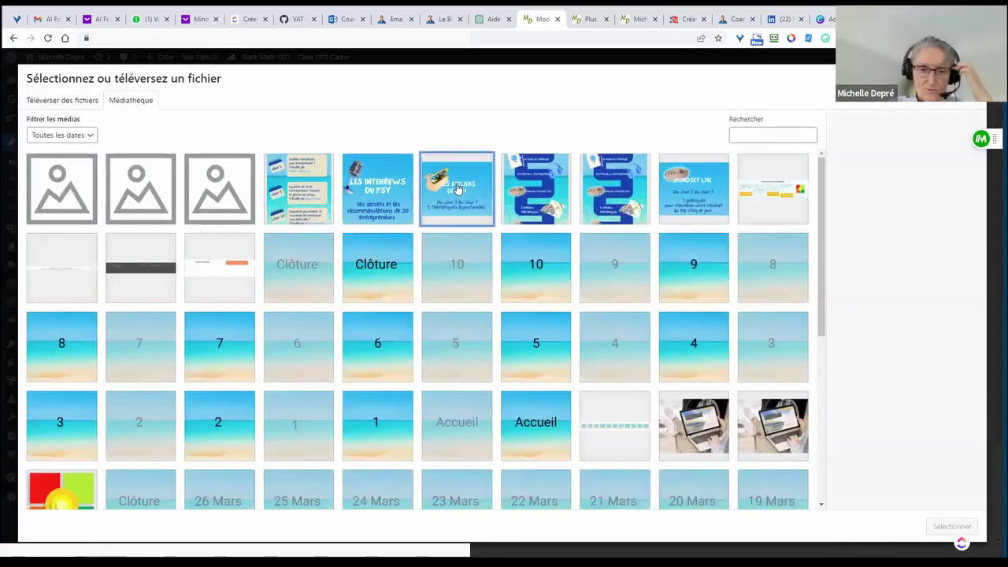
left_click(459, 189)
left_click(951, 526)
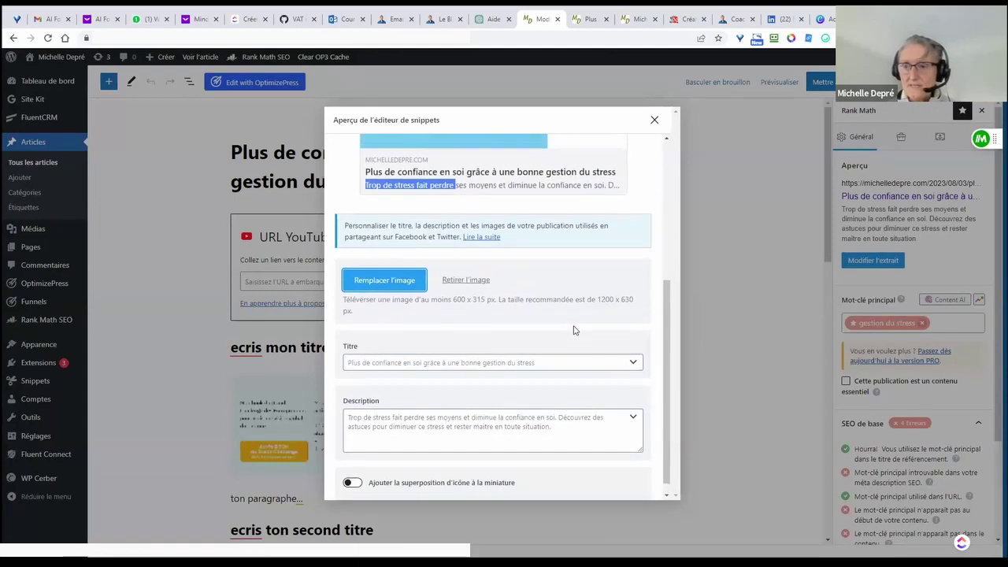
scroll(573, 330, "up", 5)
scroll(599, 342, "down", 1)
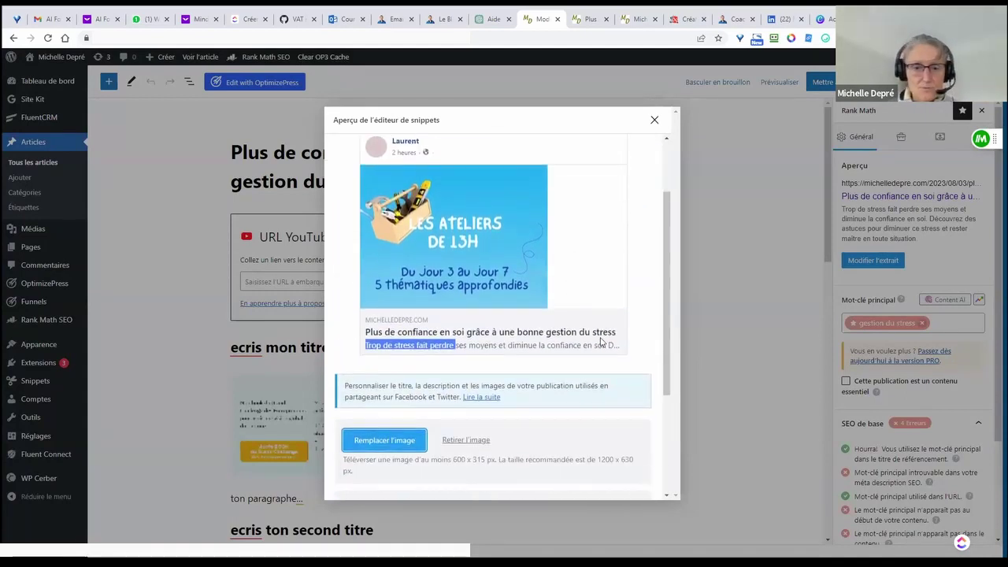
left_click(633, 342)
scroll(633, 342, "up", 1)
scroll(629, 344, "down", 1)
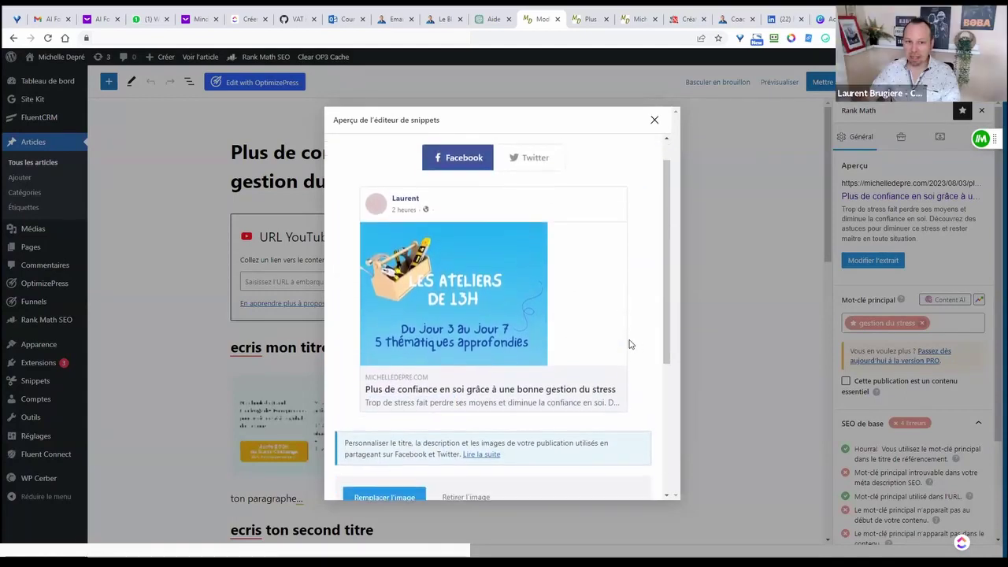
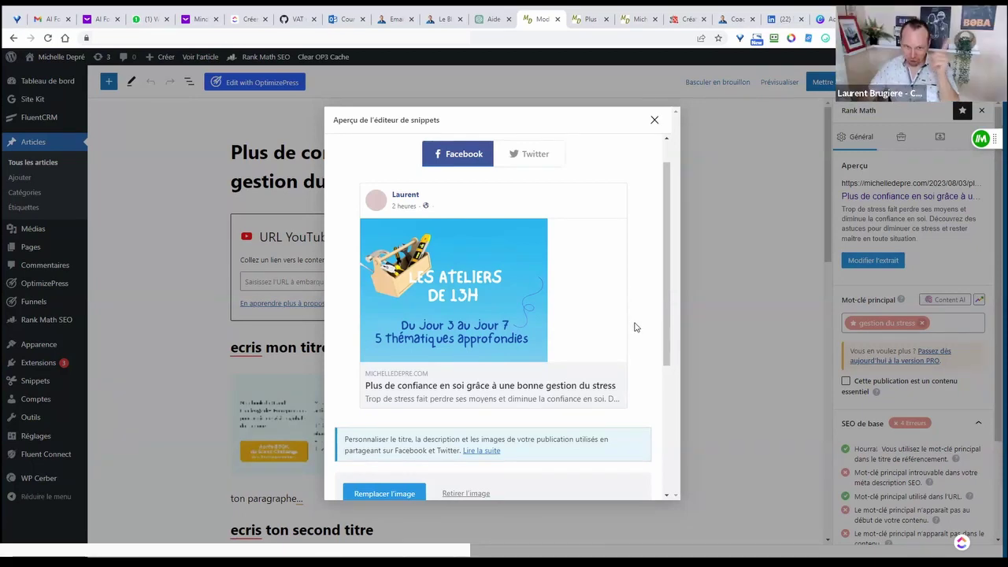
- Leave the Facebook preview and return to the Général Google snippet preview with its 60/60-character title
scroll(637, 327, "down", 3)
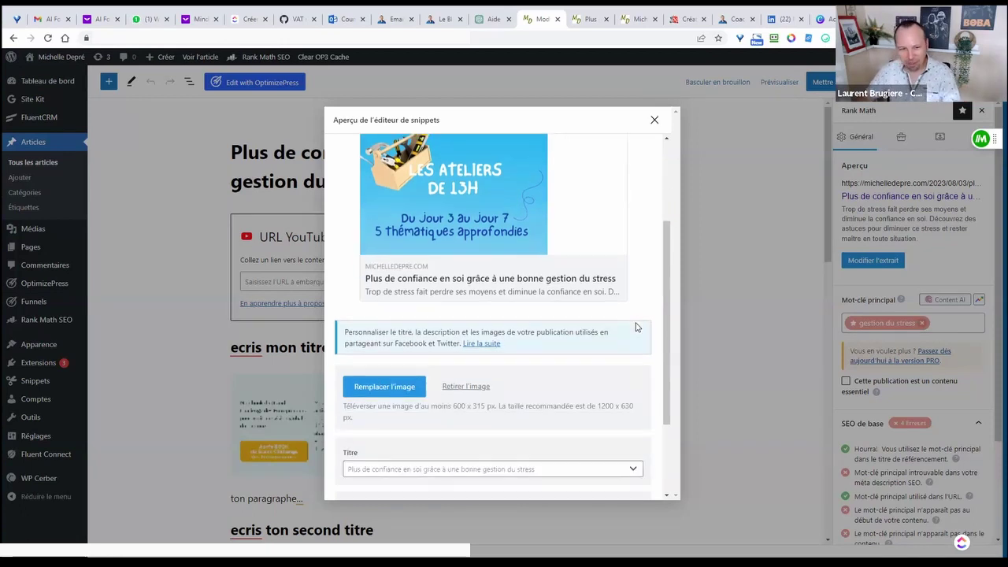
scroll(637, 327, "up", 3)
scroll(637, 326, "down", 2)
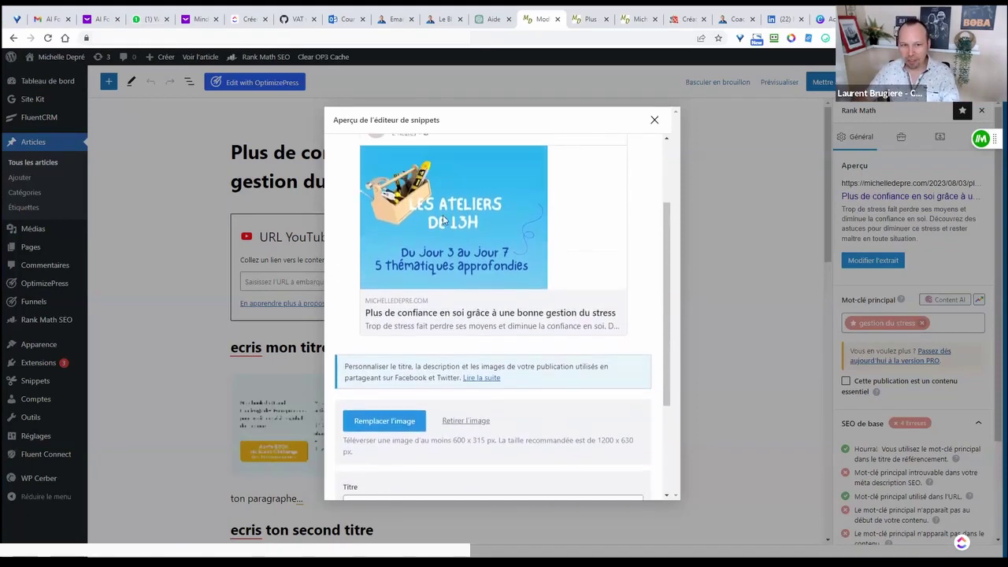
scroll(551, 275, "up", 5)
left_click(359, 149)
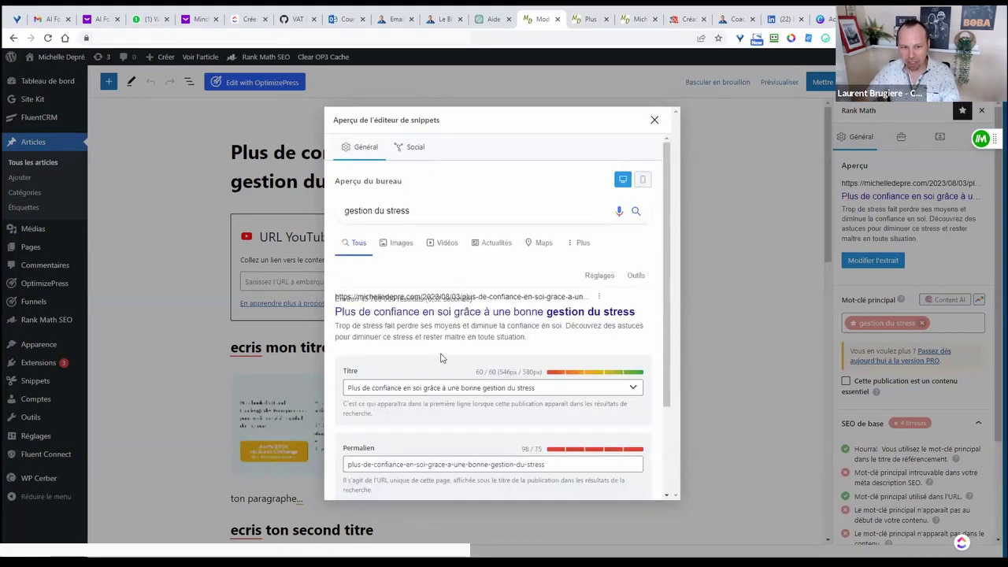
- Append ' en' to the SEO title and compare the social and Google previews
scroll(457, 330, "down", 2)
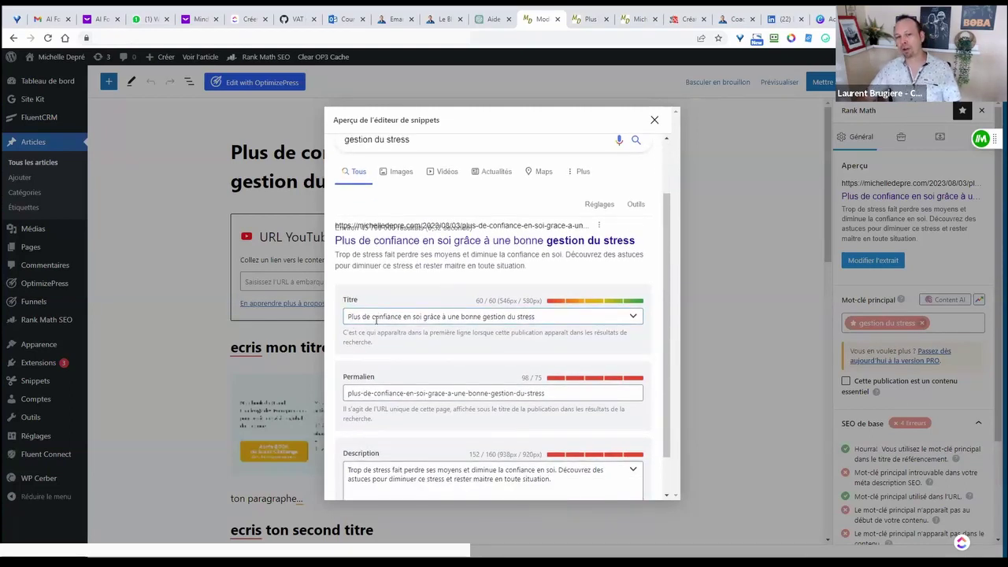
left_click(552, 316)
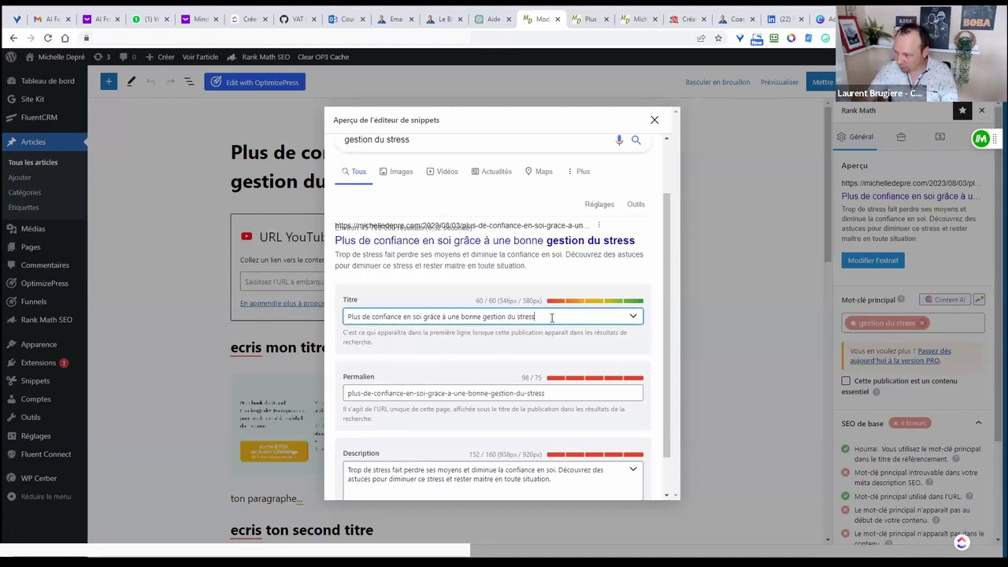
type("en")
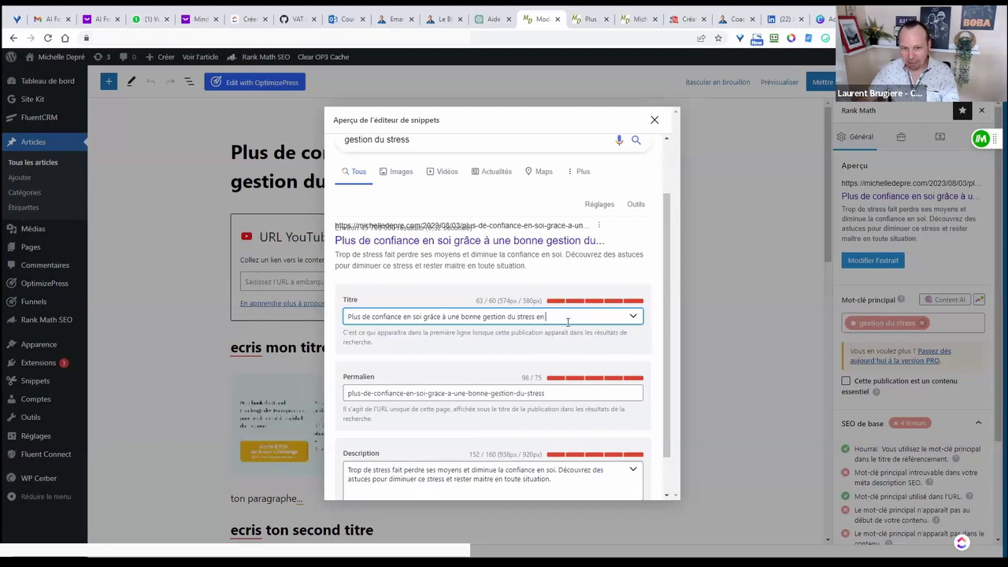
scroll(567, 322, "down", 1)
scroll(565, 354, "up", 3)
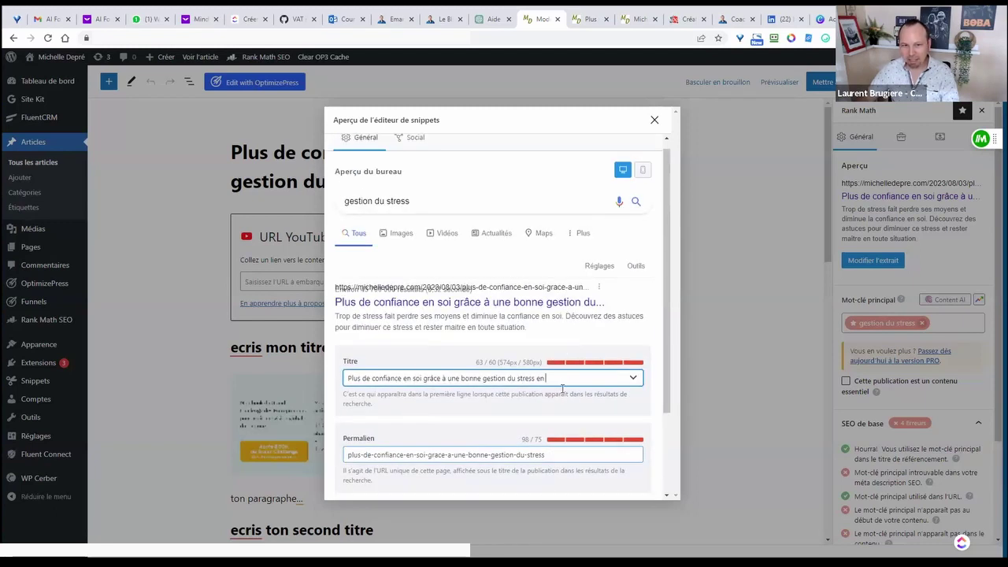
scroll(564, 386, "down", 1)
scroll(409, 196, "up", 2)
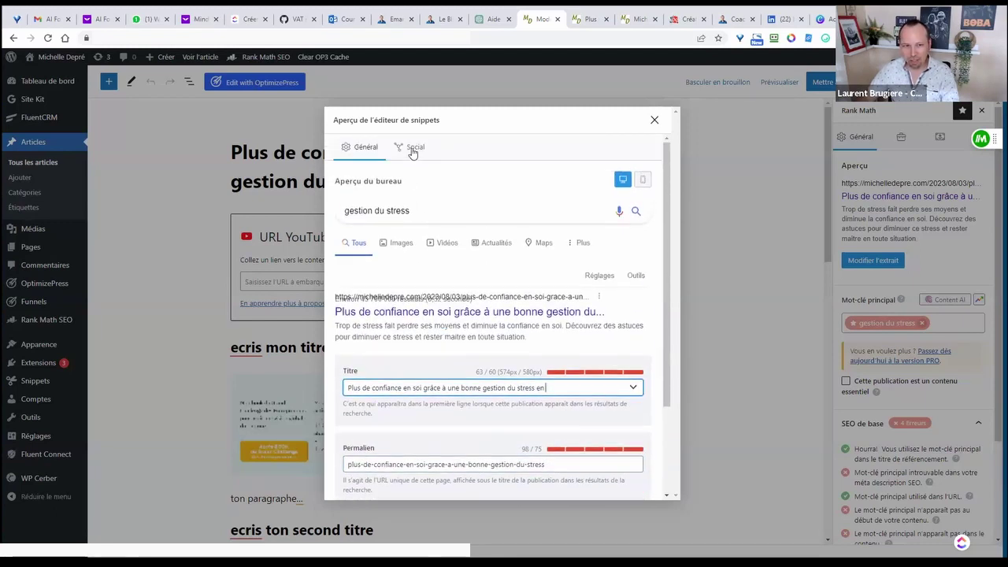
left_click(411, 148)
scroll(551, 378, "down", 5)
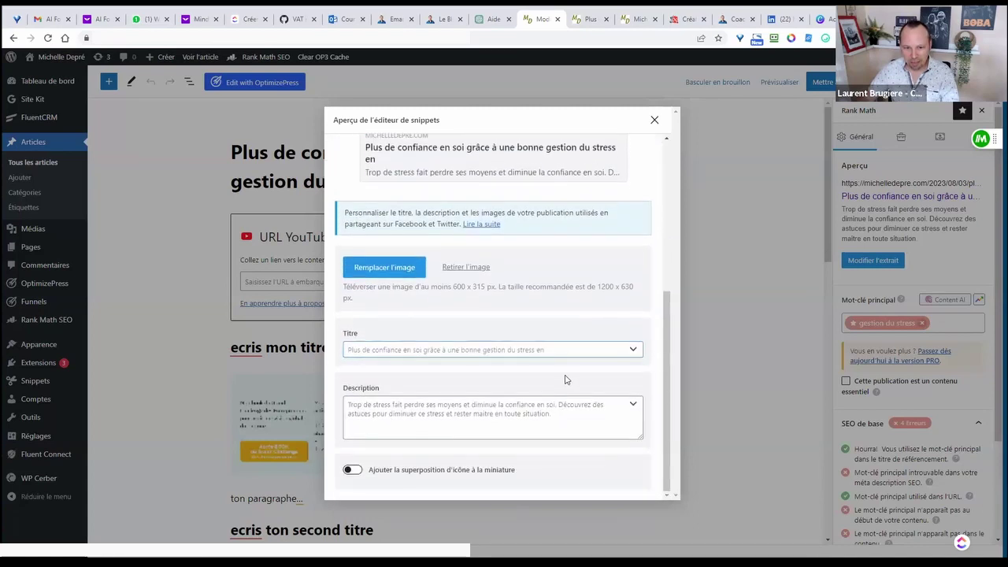
scroll(513, 338, "up", 5)
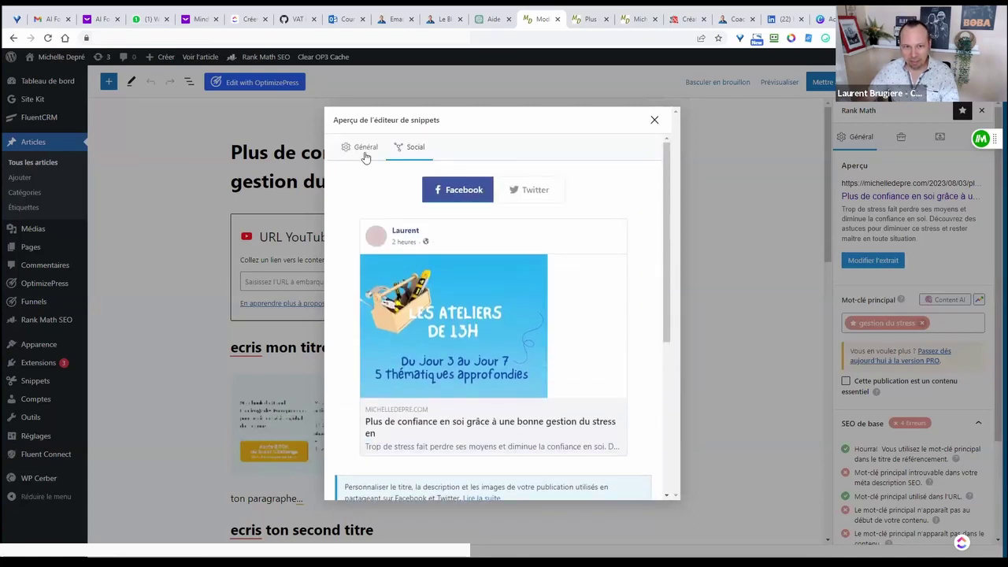
left_click(364, 153)
scroll(582, 338, "down", 1)
- Delete the extra 'en' so the title ends 'gestion du stress', then close the snippet editor
left_click(557, 317)
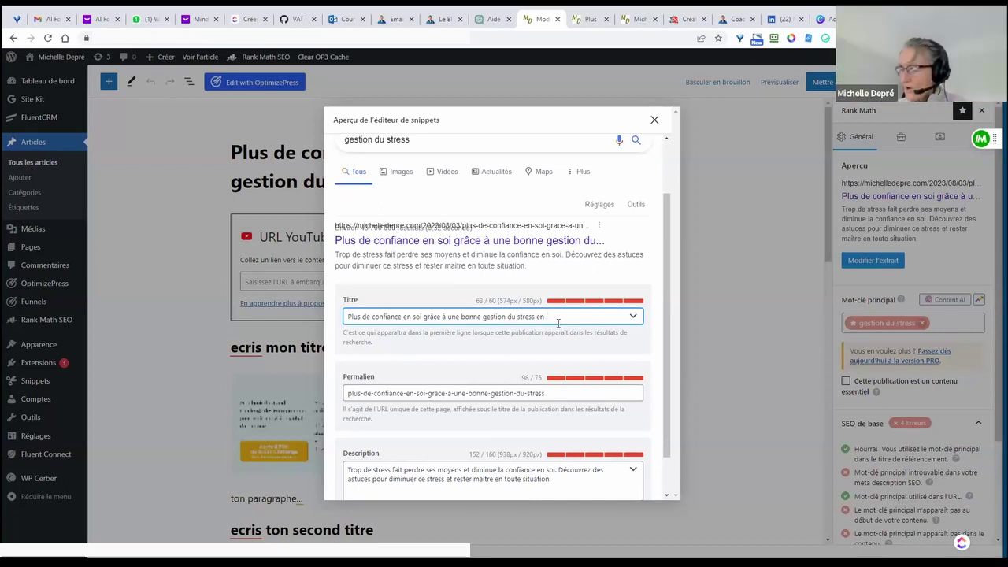
left_click_drag(557, 319, 535, 319)
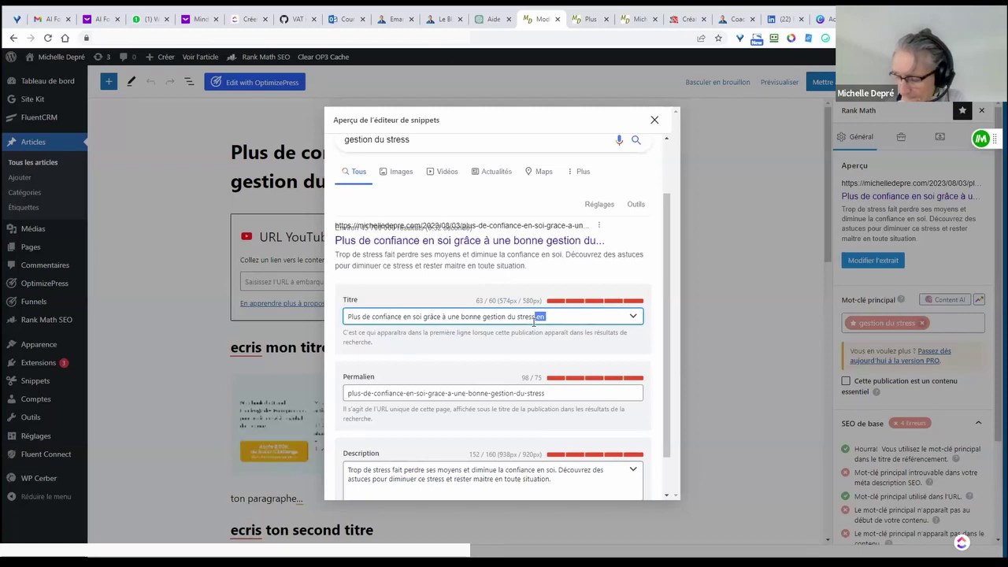
key("BackSpace")
left_click(566, 340)
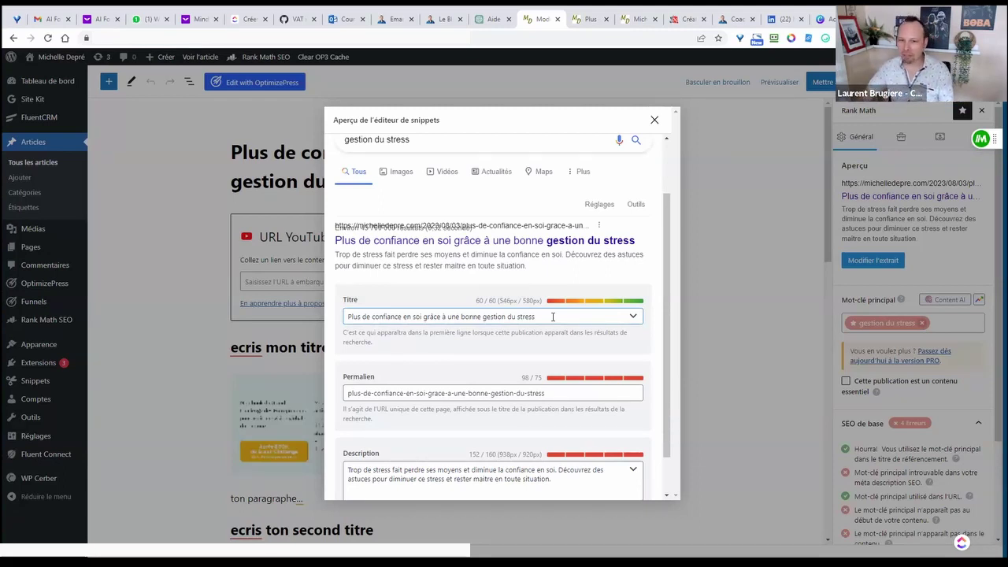
key("Escape")
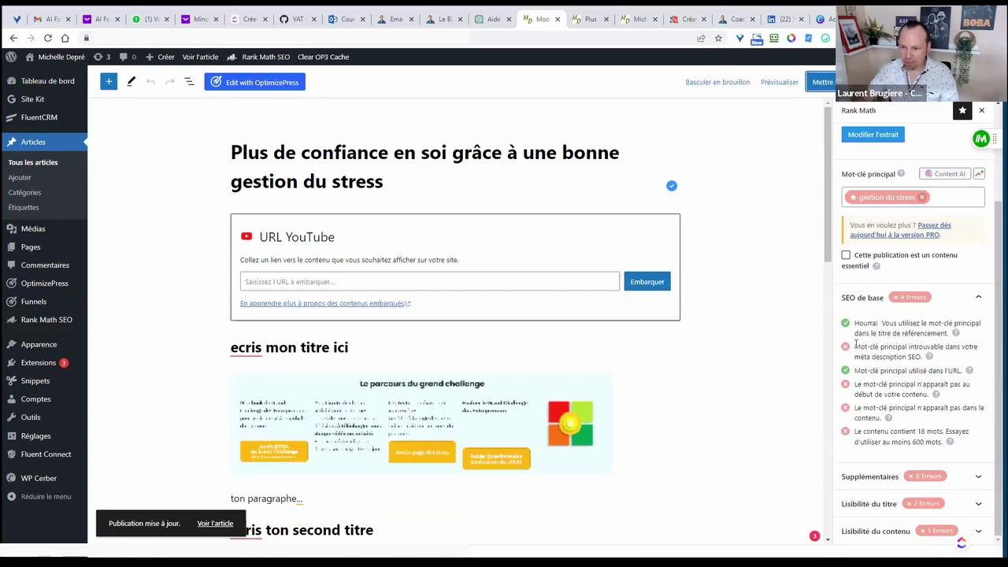
- Expand and collapse the Supplémentaires, title readability and content readability checks
left_click_drag(855, 346, 899, 358)
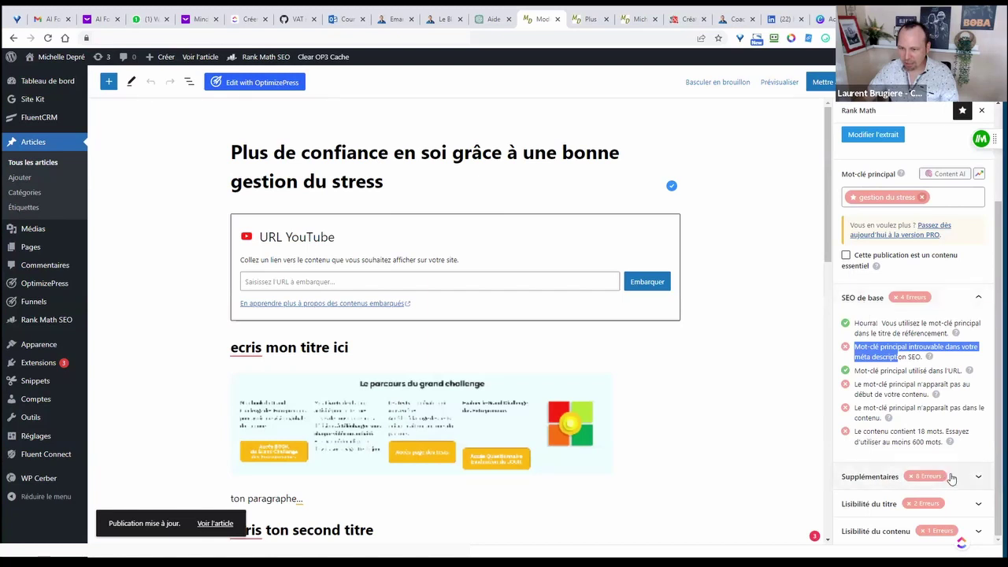
left_click(976, 478)
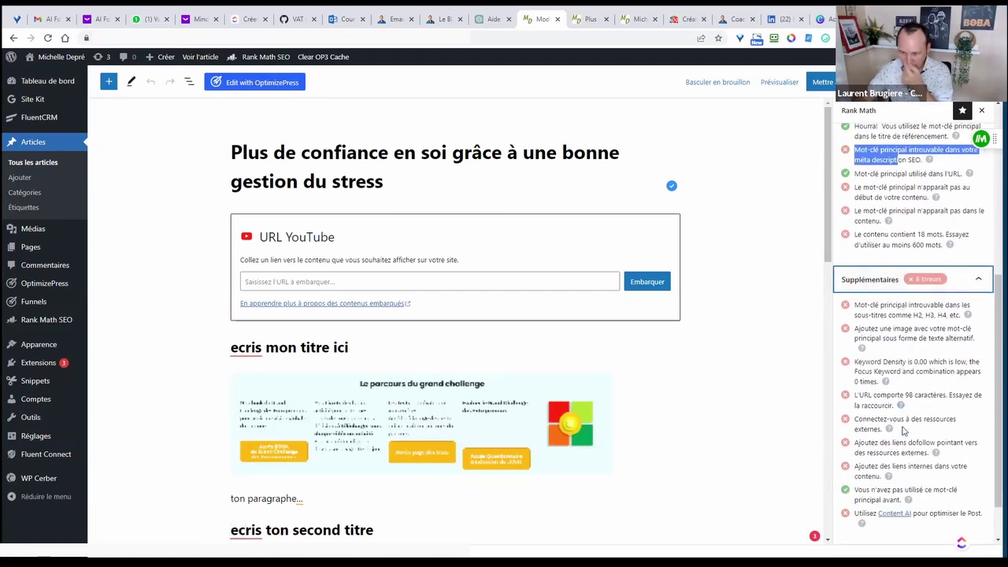
scroll(901, 424, "down", 2)
left_click(879, 506)
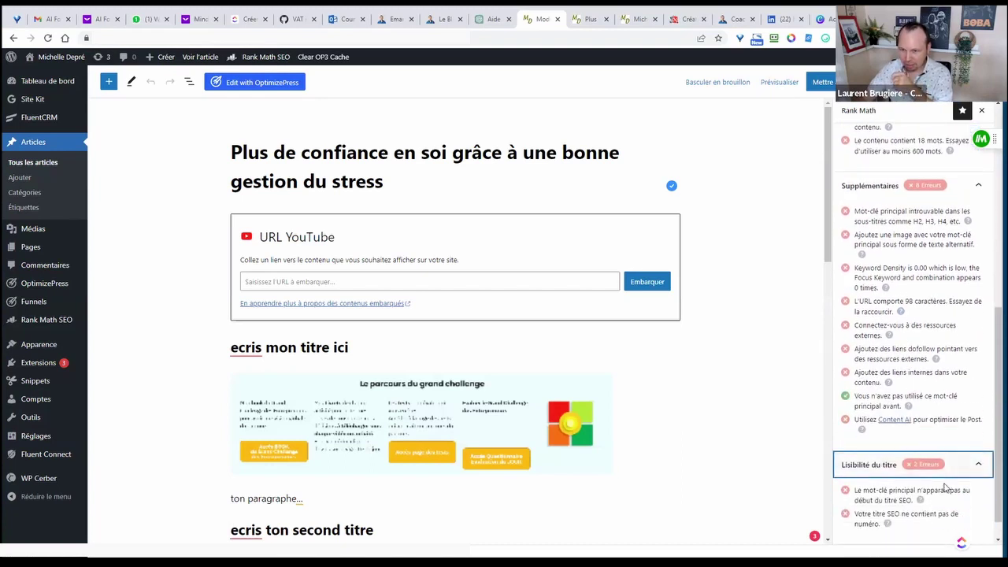
scroll(882, 488, "down", 2)
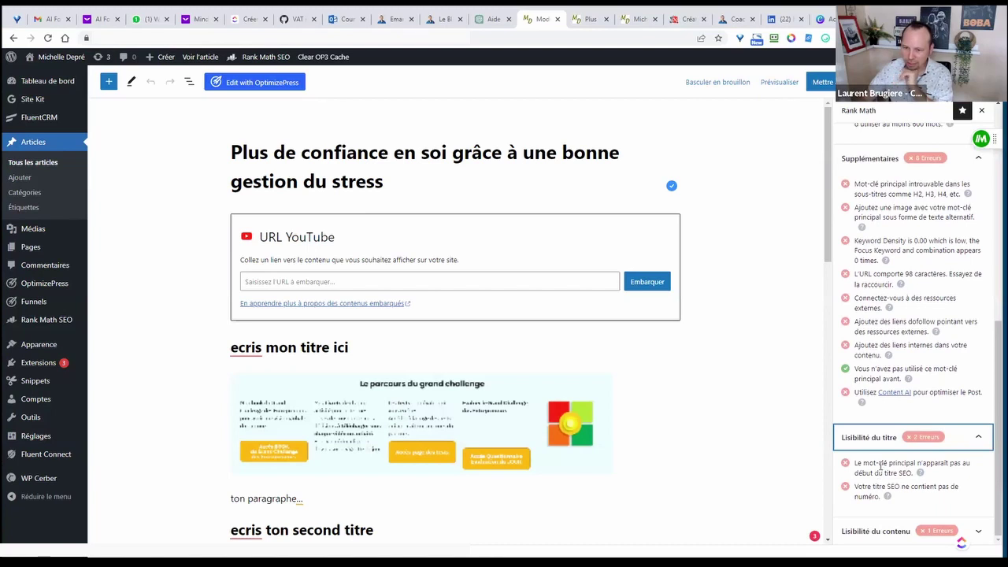
left_click(890, 532)
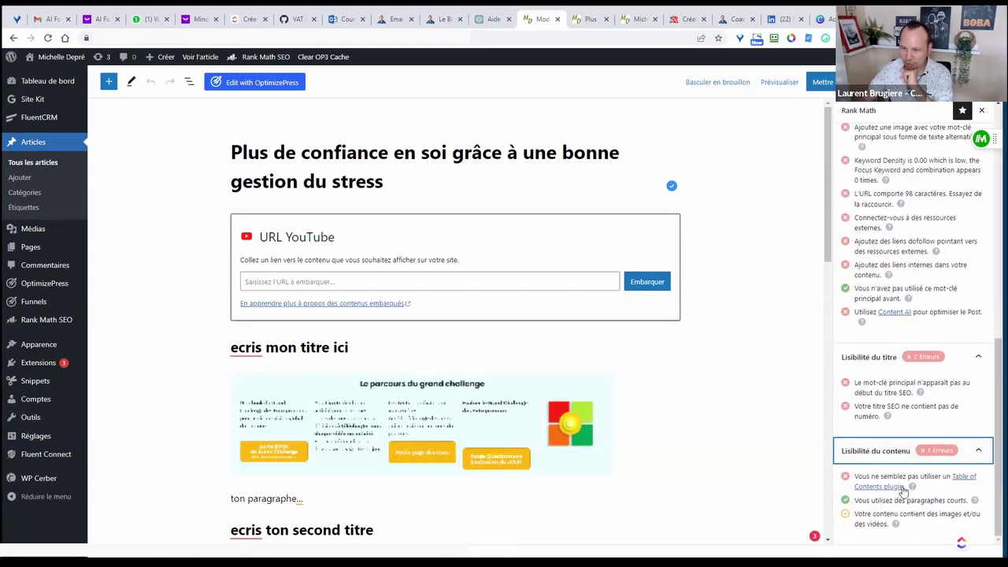
left_click(977, 452)
left_click(976, 441)
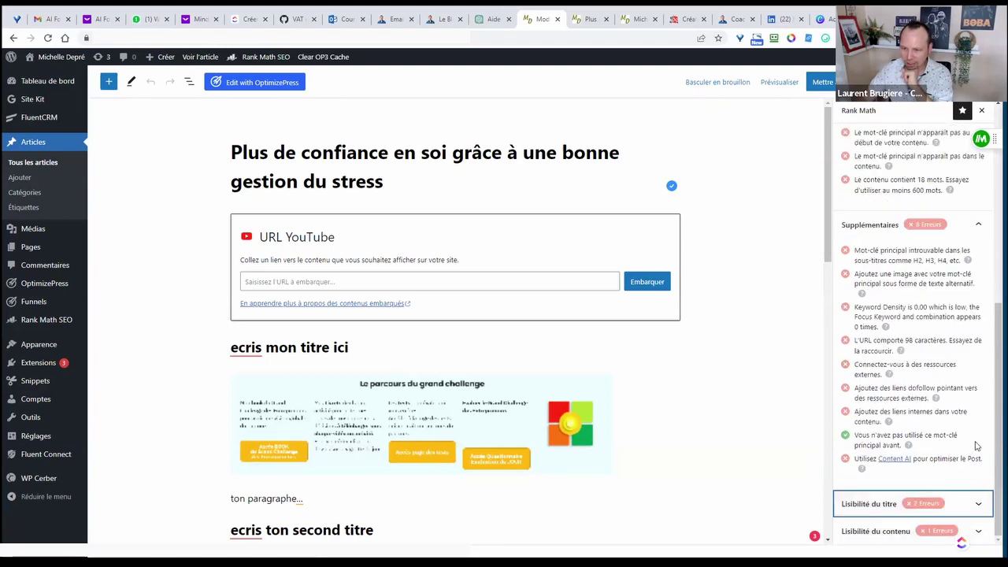
scroll(973, 315, "up", 2)
left_click(978, 293)
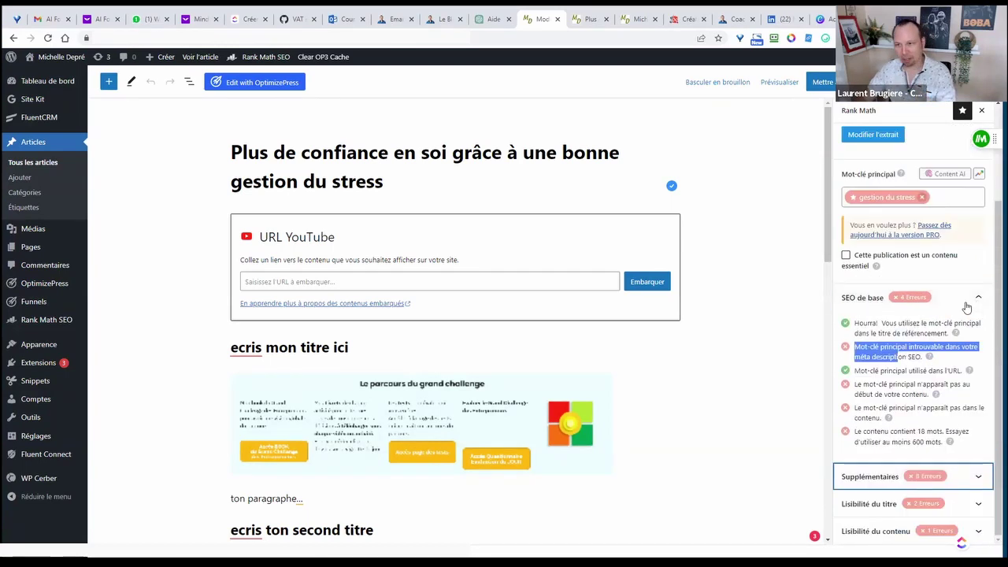
left_click(967, 305)
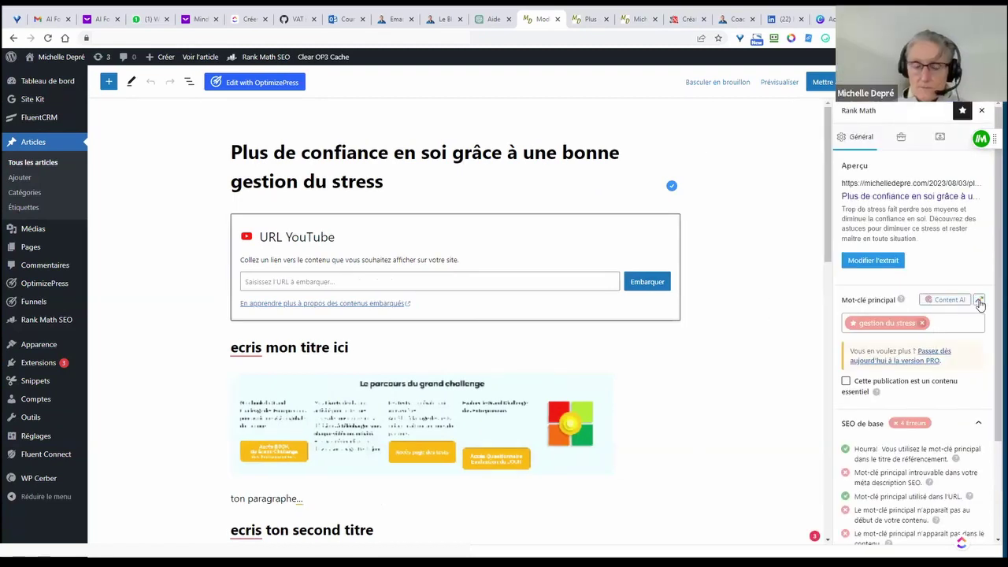
- Open Google Trends for the focus keyword 'gestion du stress', close it, then reopen it
left_click(979, 300)
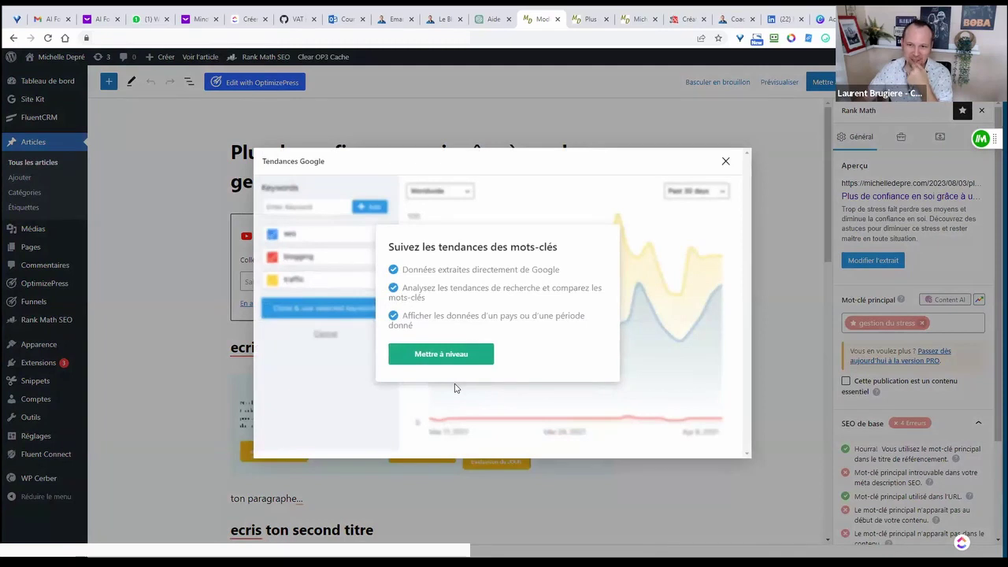
left_click(726, 162)
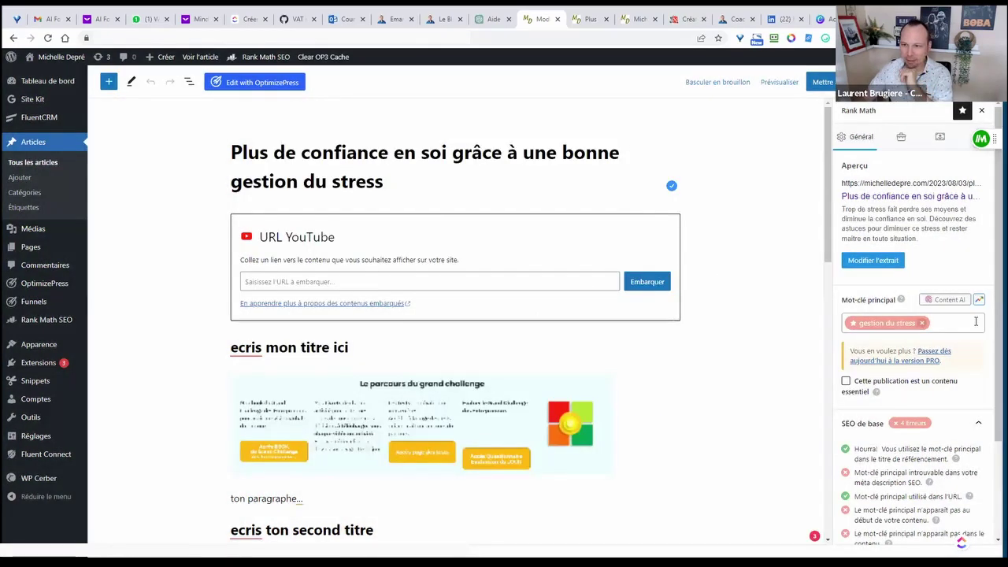
left_click_drag(849, 299, 872, 300)
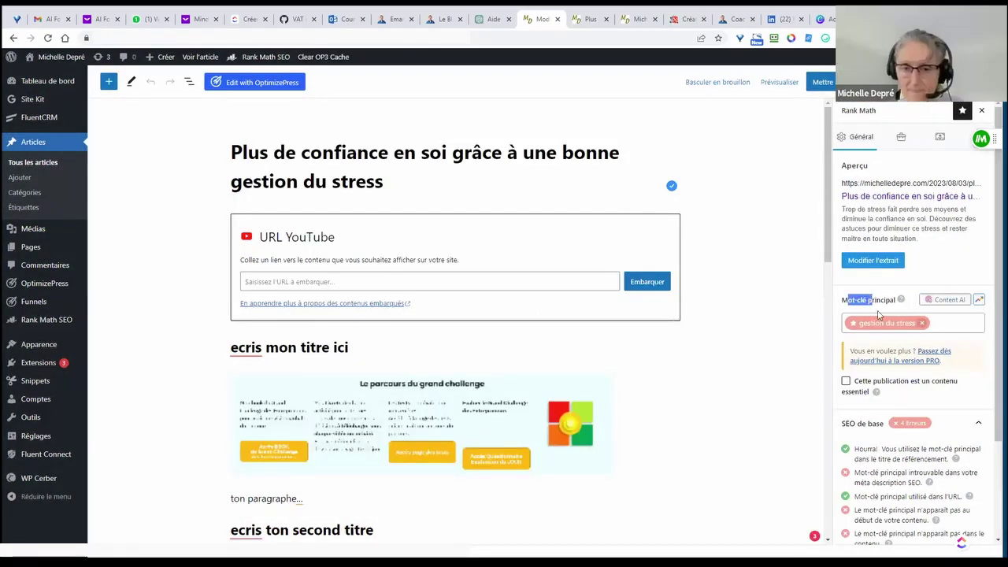
left_click(979, 302)
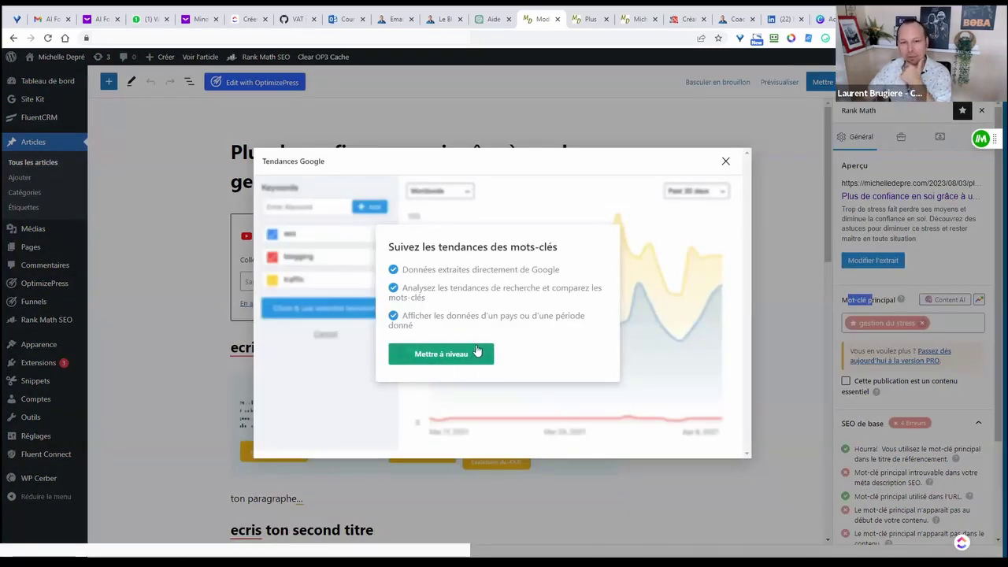
- Close the Tendances Google prompt and open 'Passez dès aujourd'hui à la version PRO' in a new tab
left_click(726, 163)
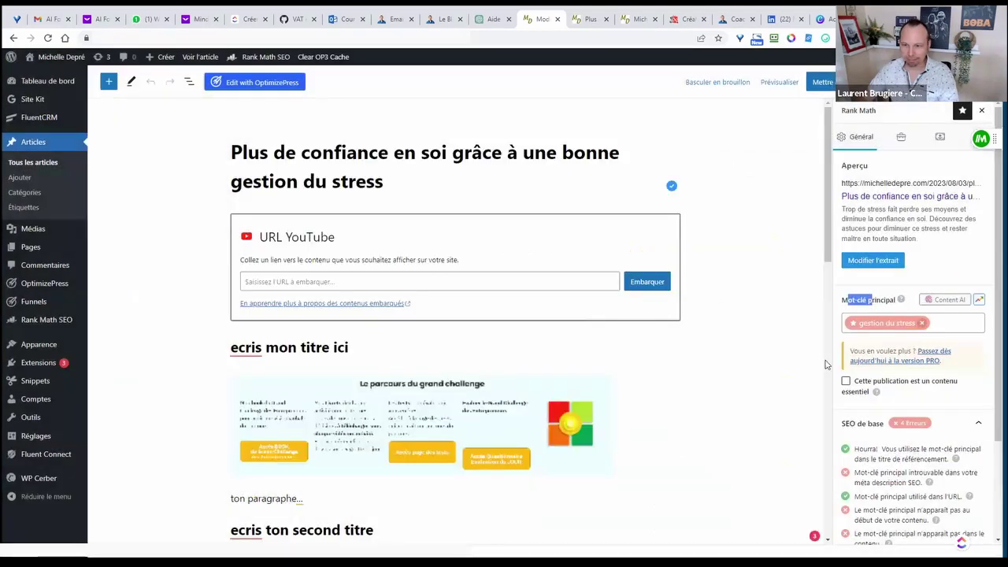
left_click(931, 360)
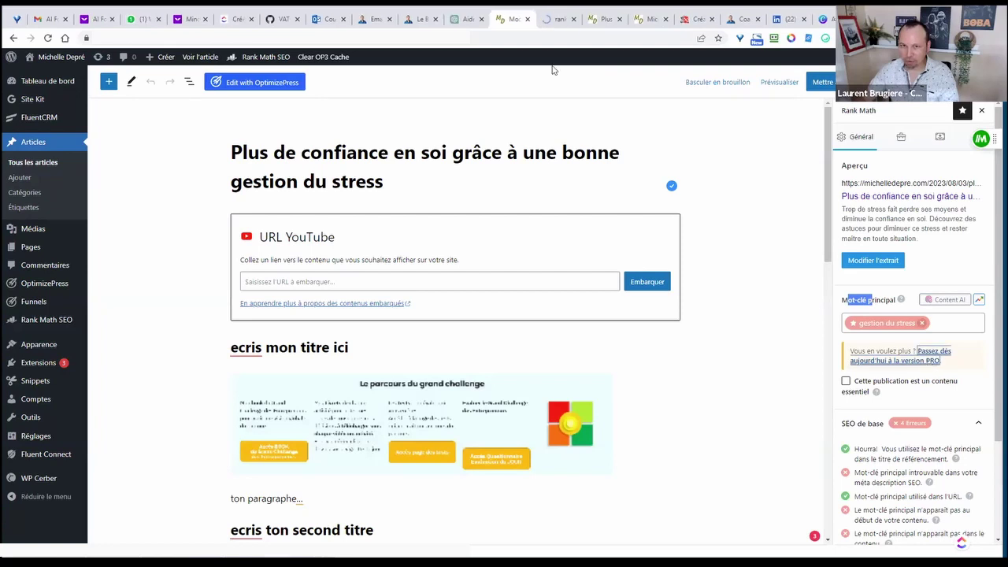
left_click(556, 22)
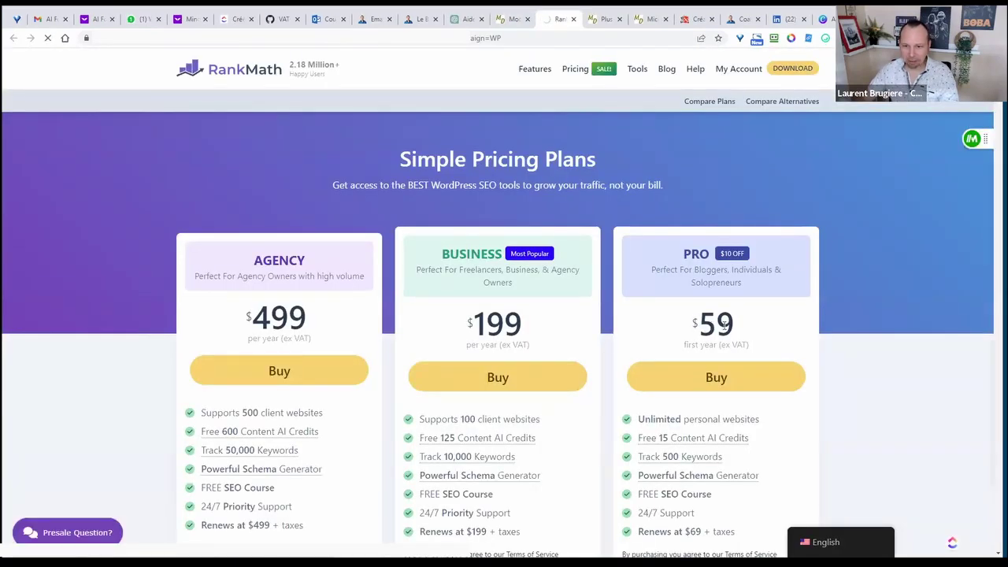
- Highlight the PRO plan's $59 price and its first-year condition
double_click(723, 325)
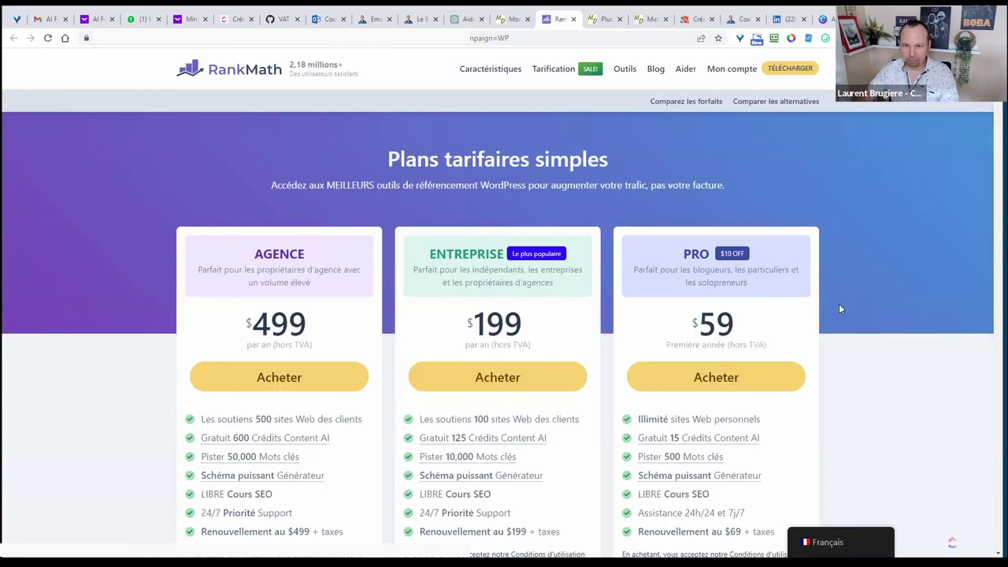
scroll(844, 307, "down", 2)
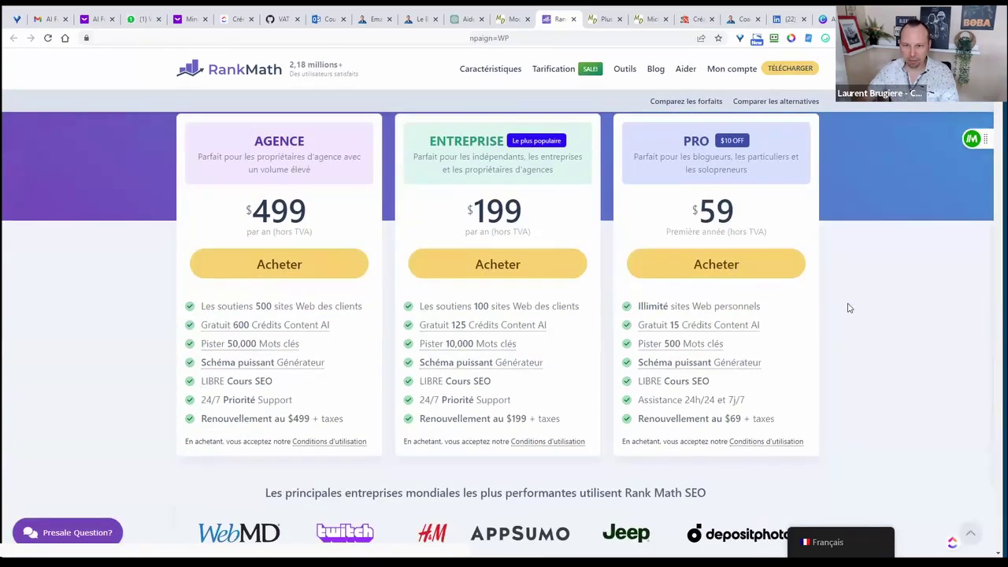
scroll(849, 307, "up", 1)
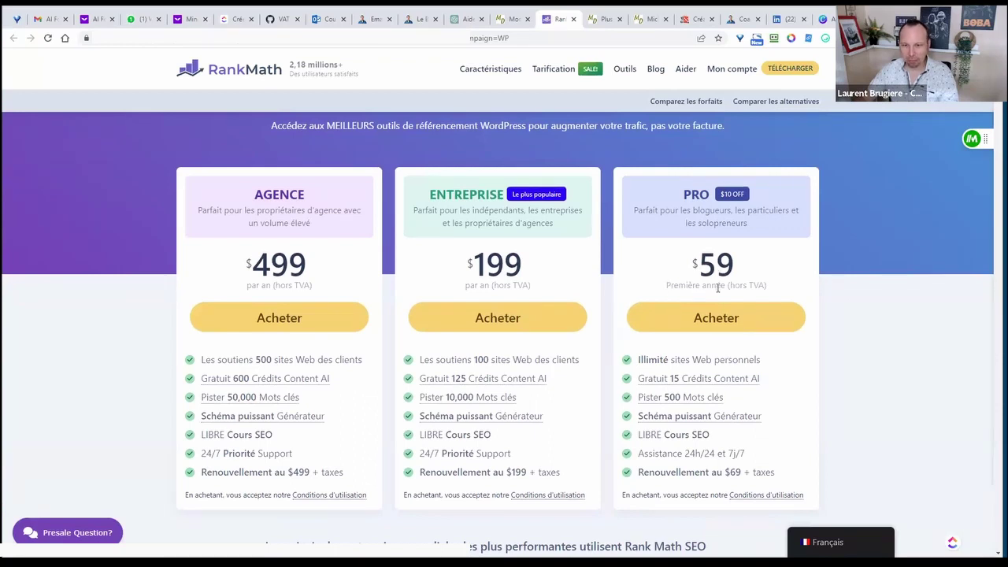
left_click_drag(669, 286, 768, 291)
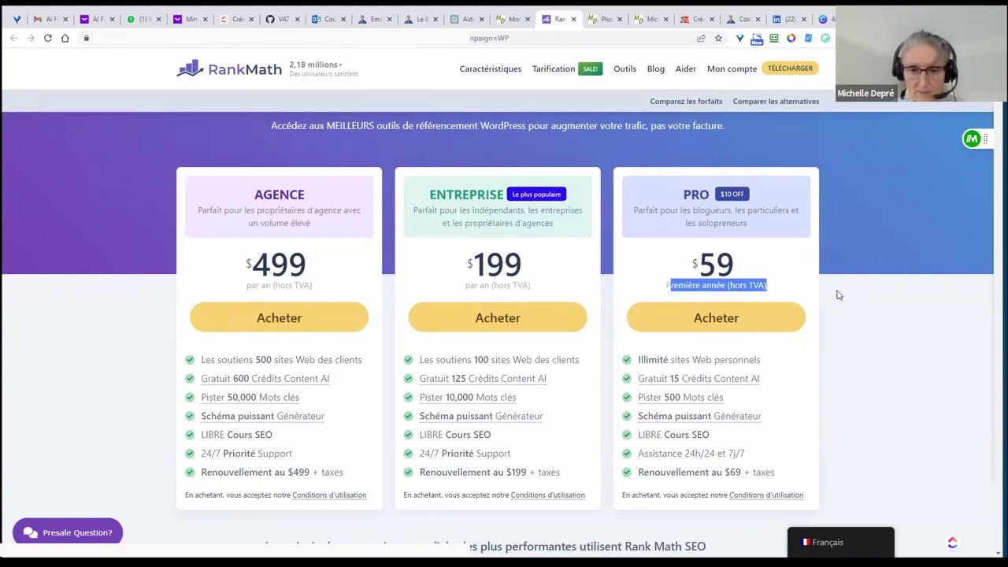
- Read the PRO feature tooltips (unlimited personal sites, 15 Content AI credits, $69 renewal), then clear the highlight
scroll(827, 318, "down", 3)
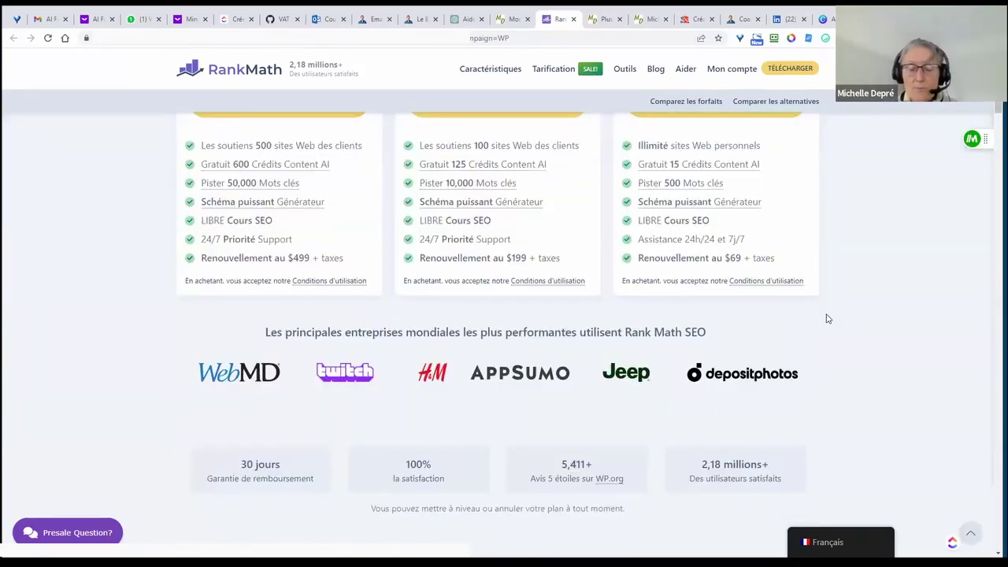
mouse_move(736, 260)
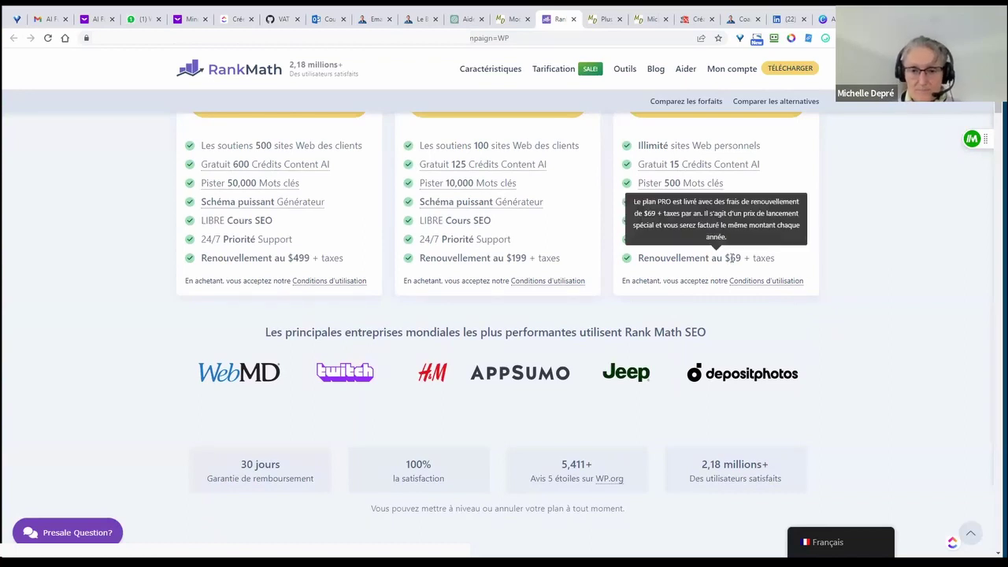
scroll(788, 277, "up", 2)
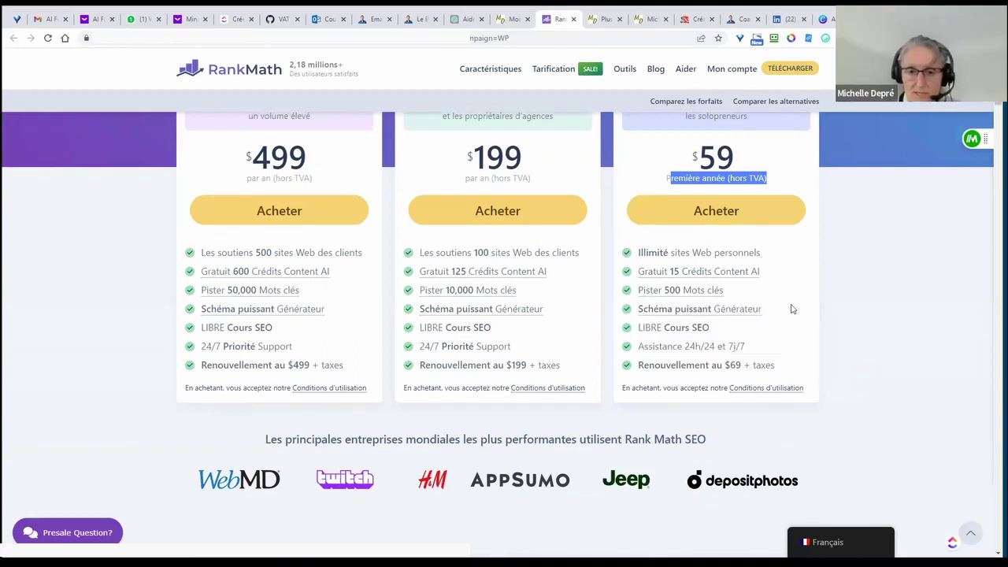
mouse_move(699, 329)
mouse_move(689, 257)
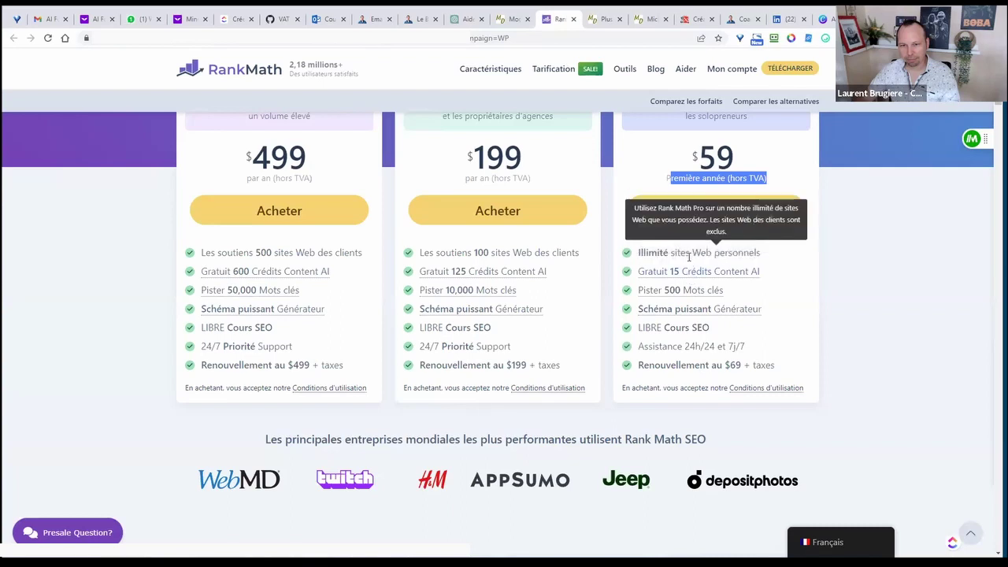
mouse_move(693, 278)
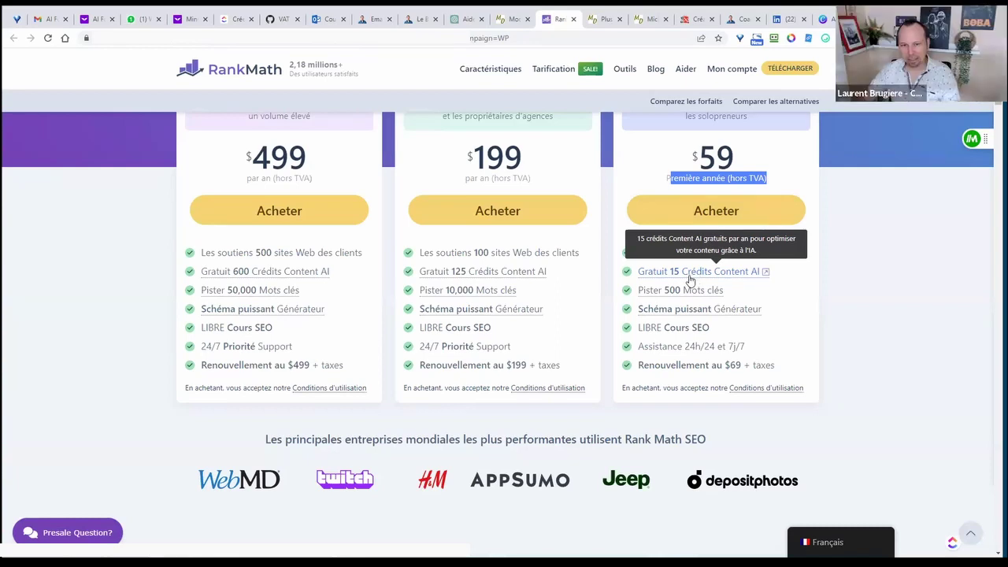
scroll(690, 280, "up", 1)
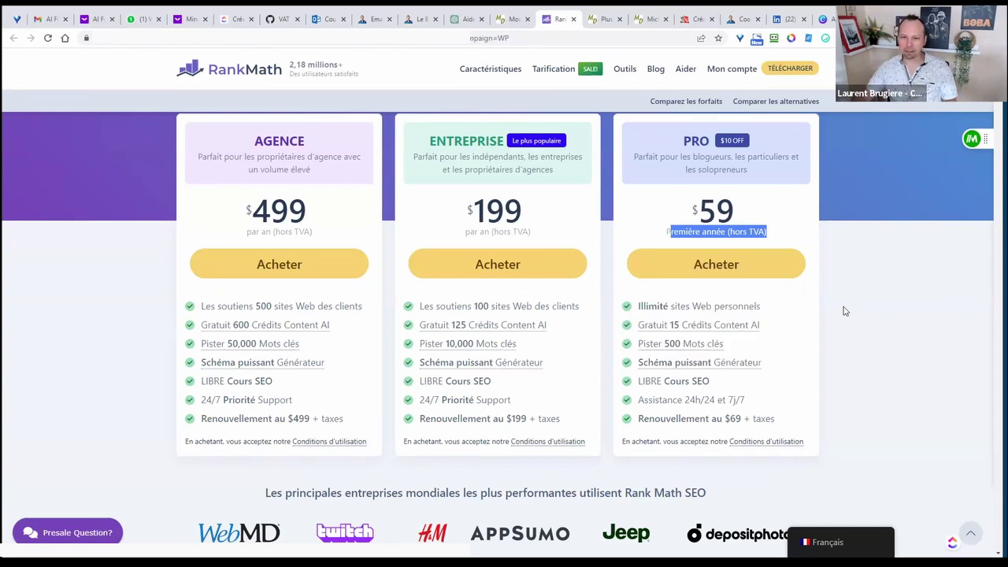
left_click(890, 354)
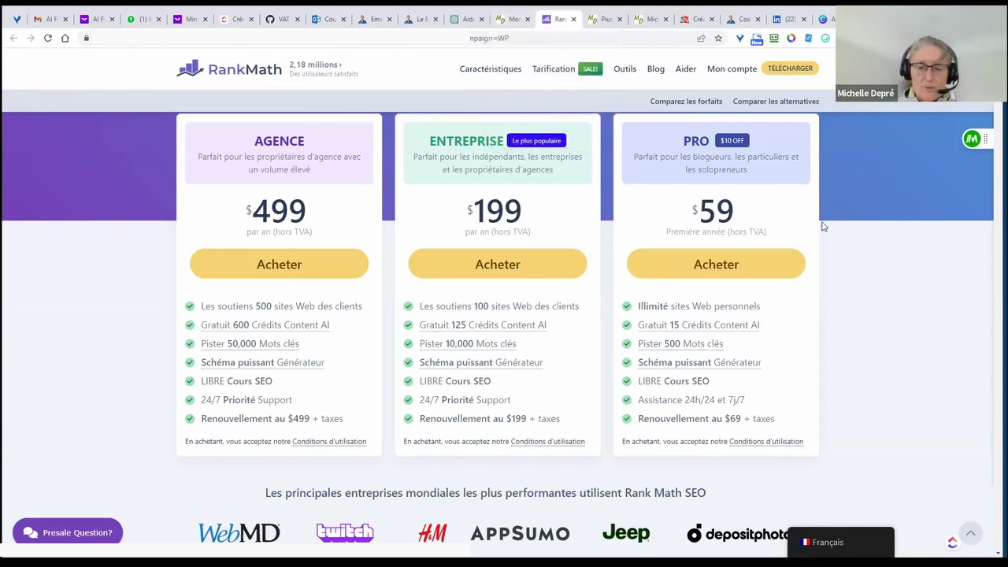
scroll(825, 232, "up", 1)
scroll(828, 232, "down", 1)
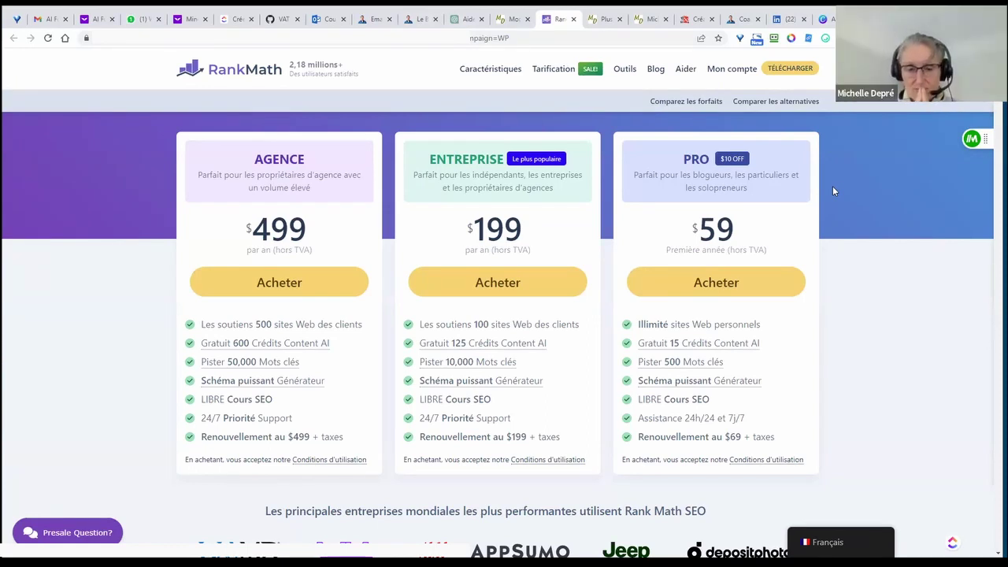
- In the post editor, inspect Rank Math's Avancé robots and Schema tabs, then go back to Général
left_click(513, 21)
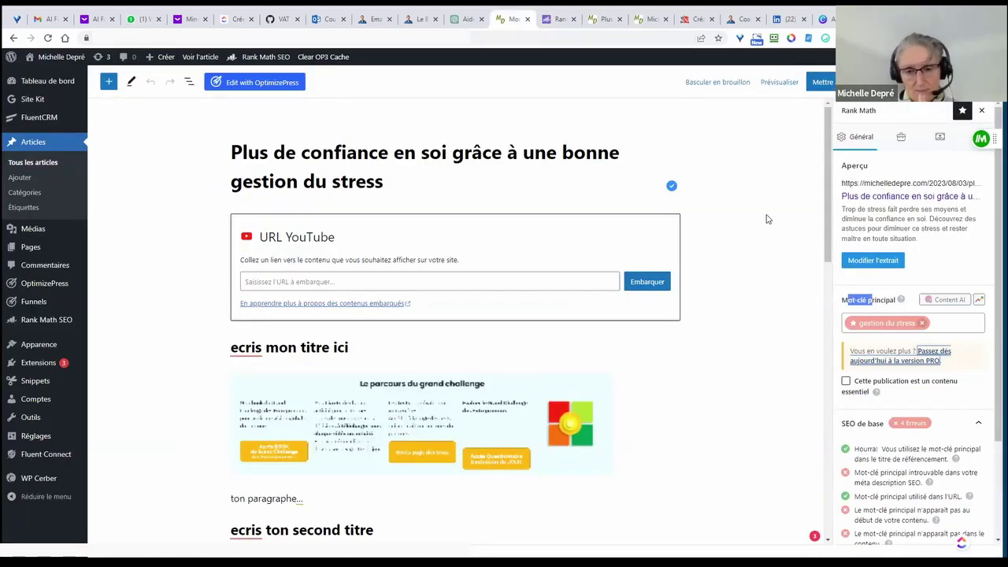
left_click(858, 300)
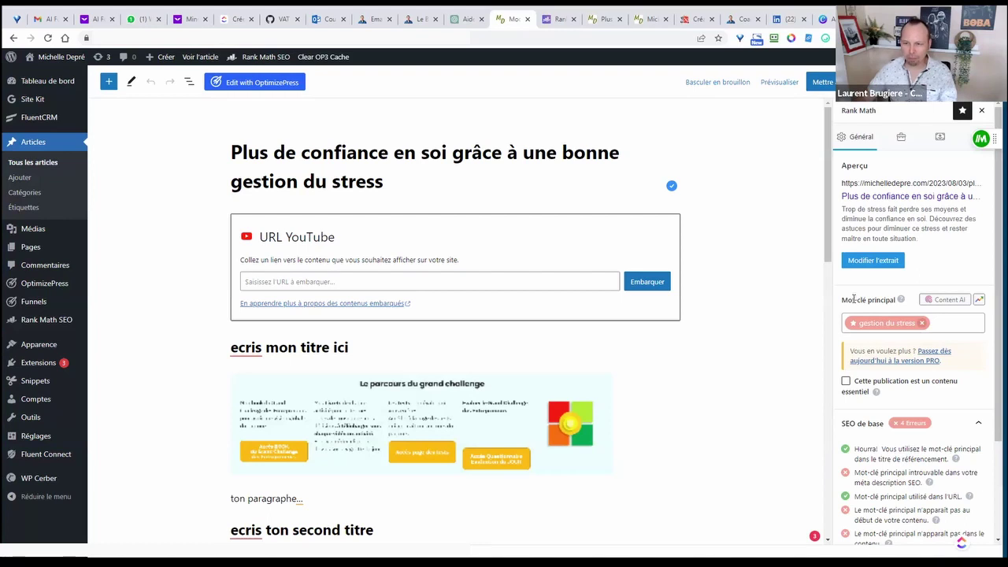
left_click(898, 146)
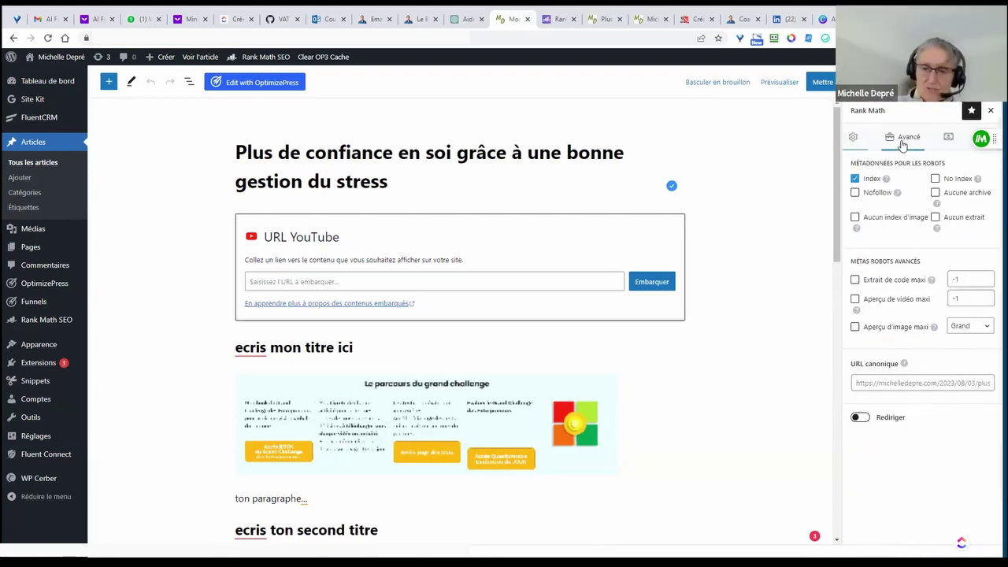
left_click(948, 139)
left_click(854, 139)
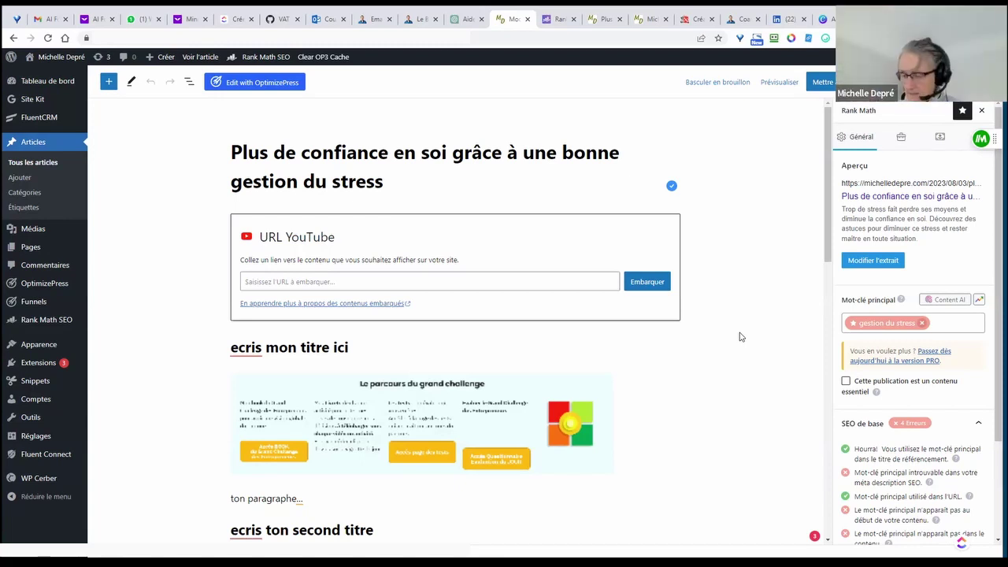
- Revert the post to draft with 'Basculer en brouillon' and OK, then check the front-page and post tabs
left_click(715, 85)
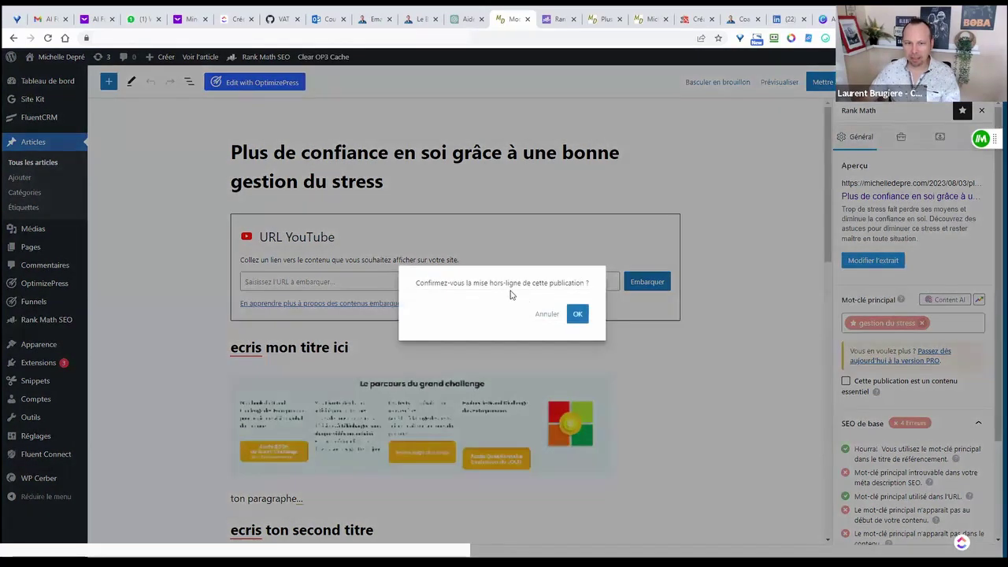
left_click(576, 313)
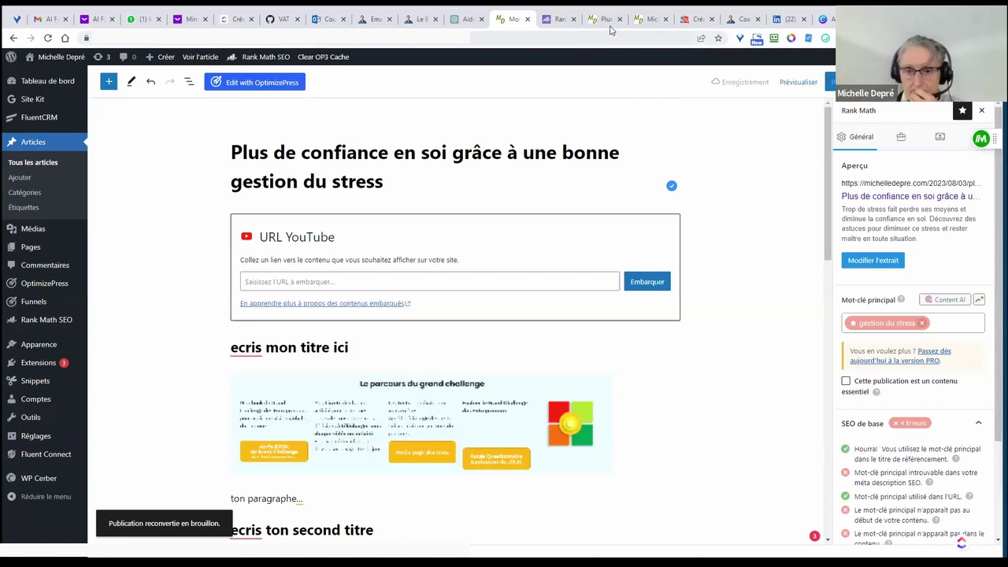
left_click(639, 24)
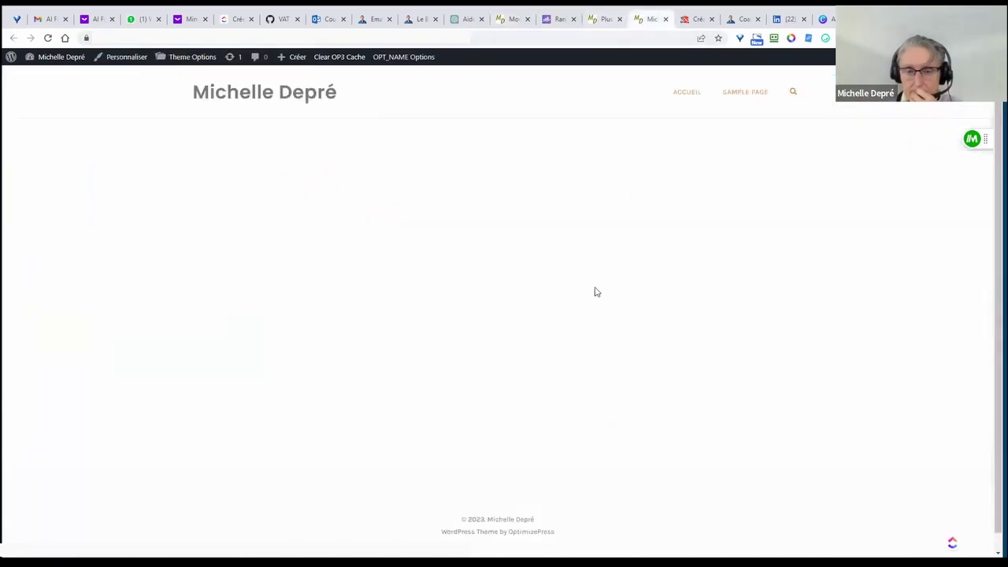
left_click(606, 25)
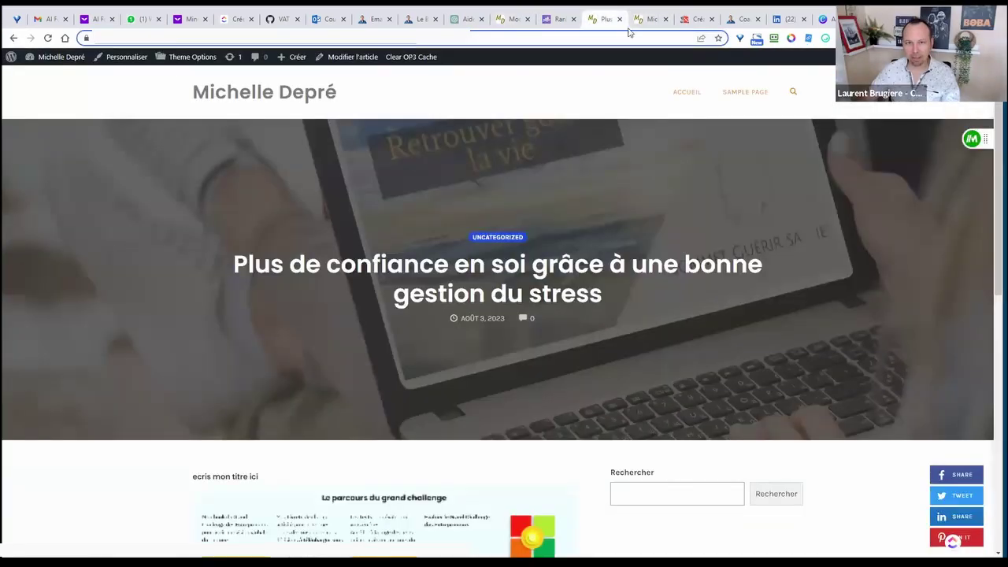
left_click(654, 25)
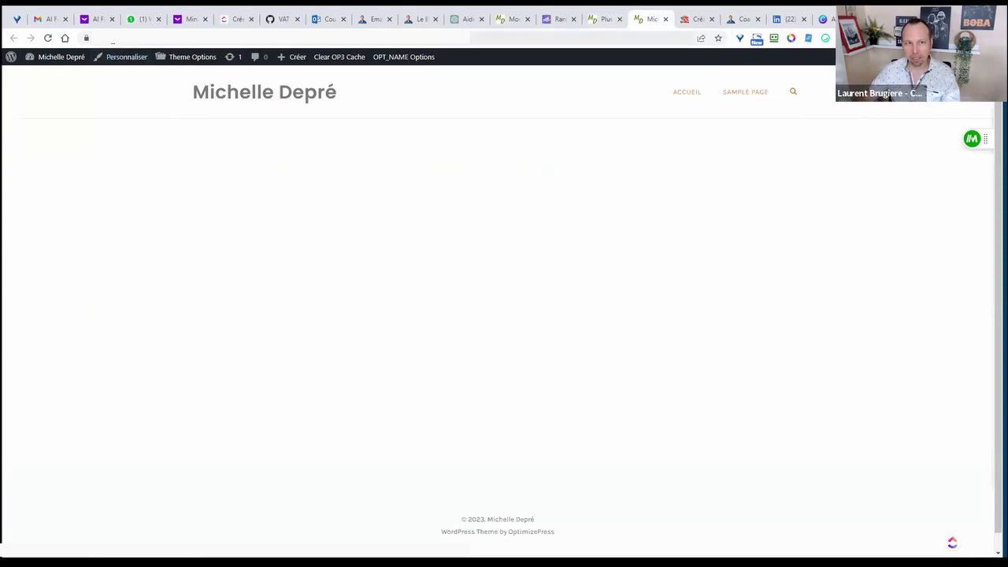
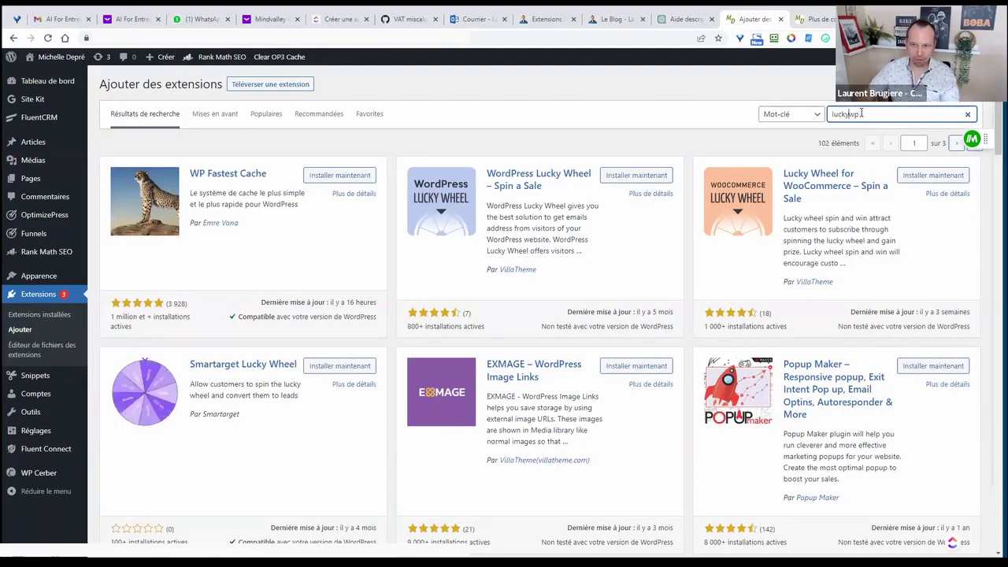
- Search plugins for 'luckywp', then install and activate LuckyWP Table of Contents
left_click(857, 114)
key("BackSpace")
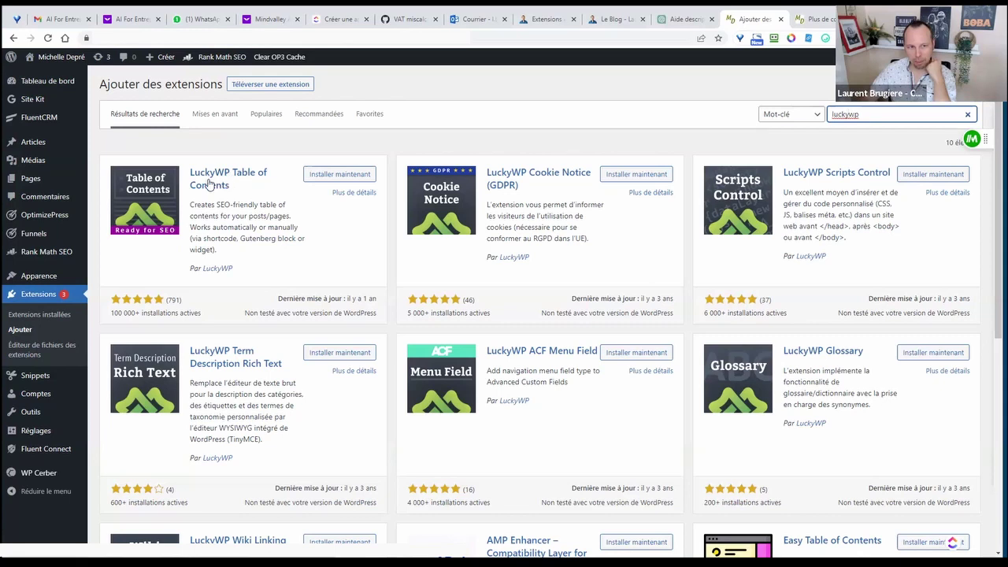
left_click(316, 175)
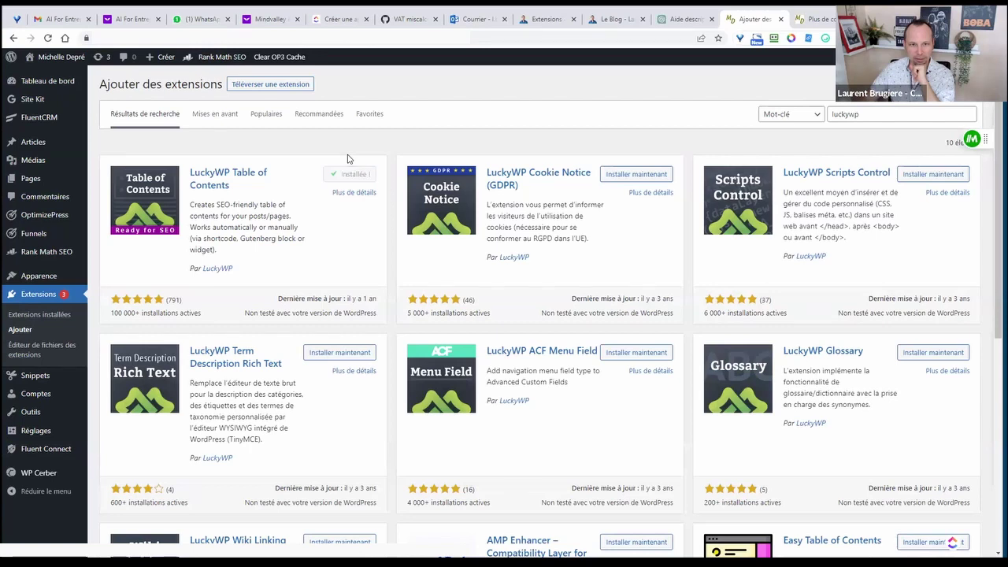
left_click(348, 180)
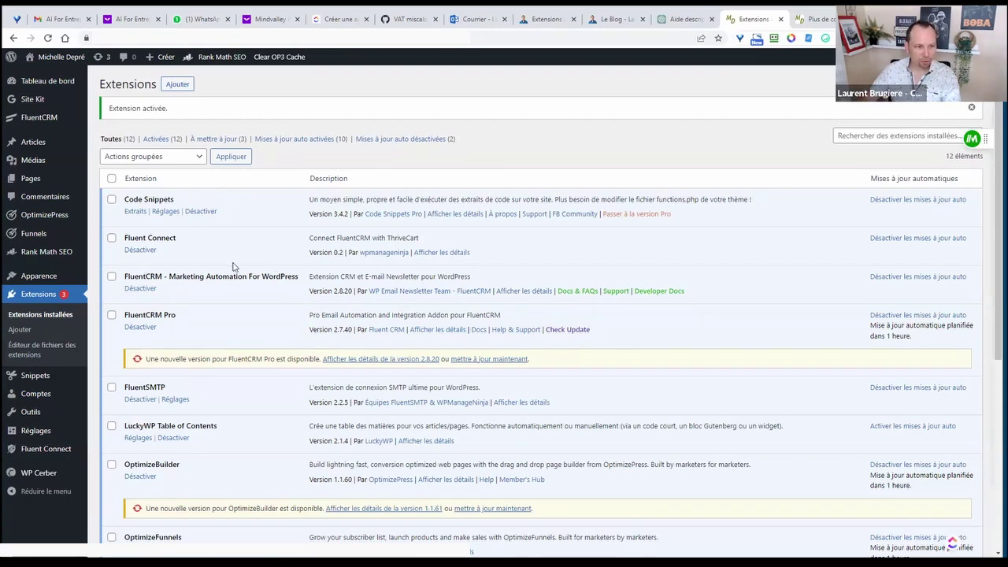
- Open LuckyWP Table of Contents' Réglages page from the plugins list
scroll(251, 284, "down", 3)
scroll(207, 281, "up", 1)
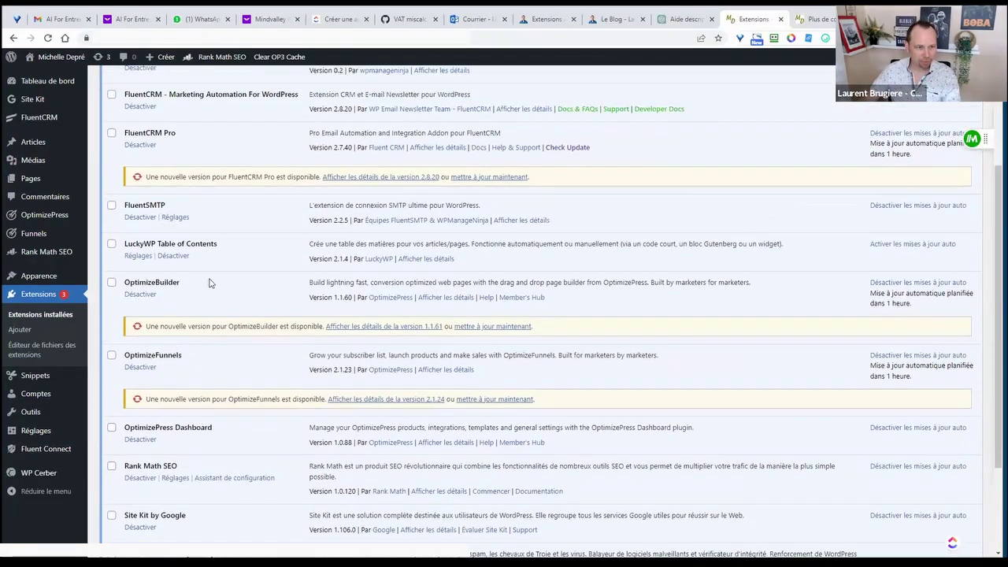
left_click(139, 261)
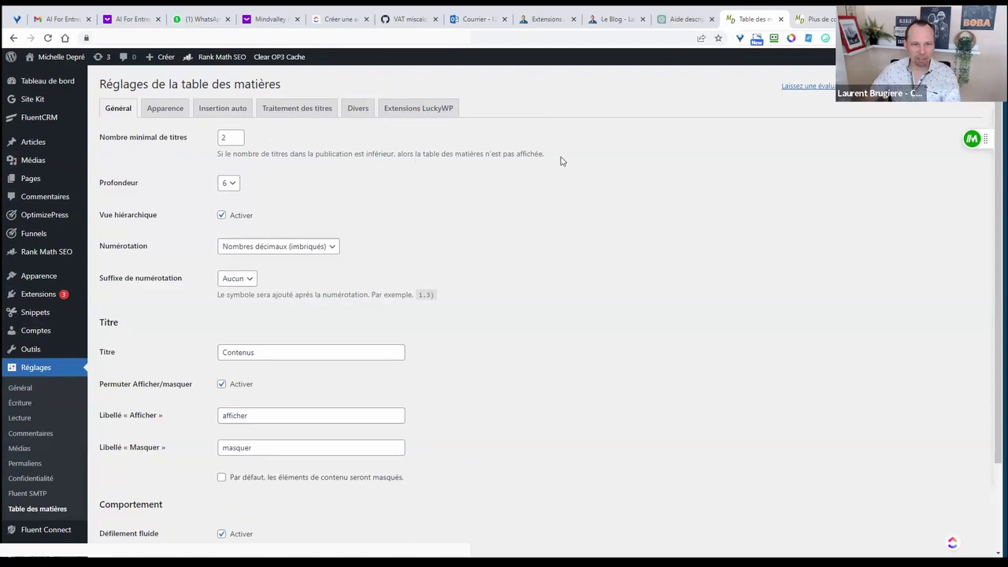
- Review the minimum-headings and suffix options, then view an article's existing Sommaire
left_click_drag(559, 156, 220, 153)
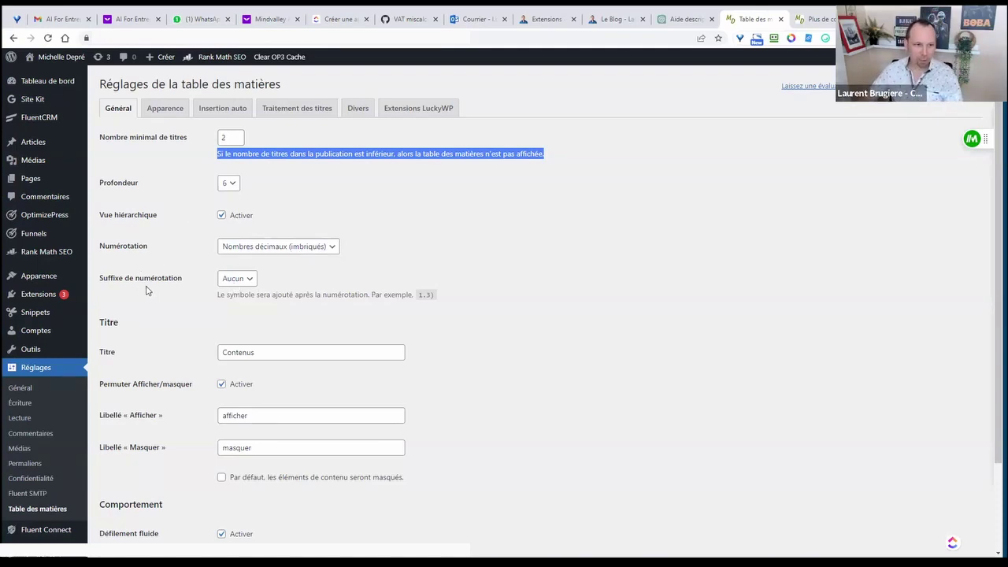
left_click(252, 281)
left_click(390, 296)
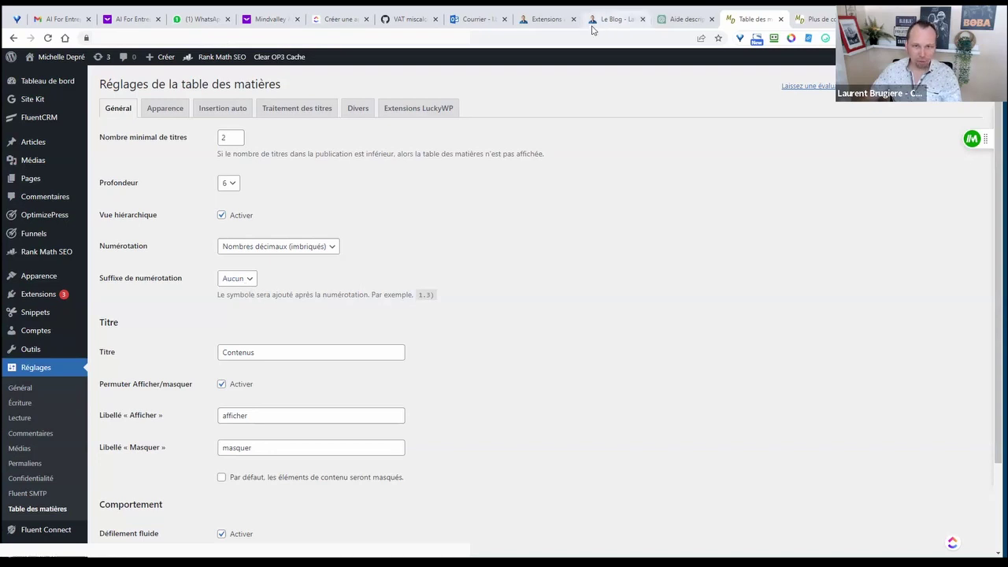
left_click(614, 19)
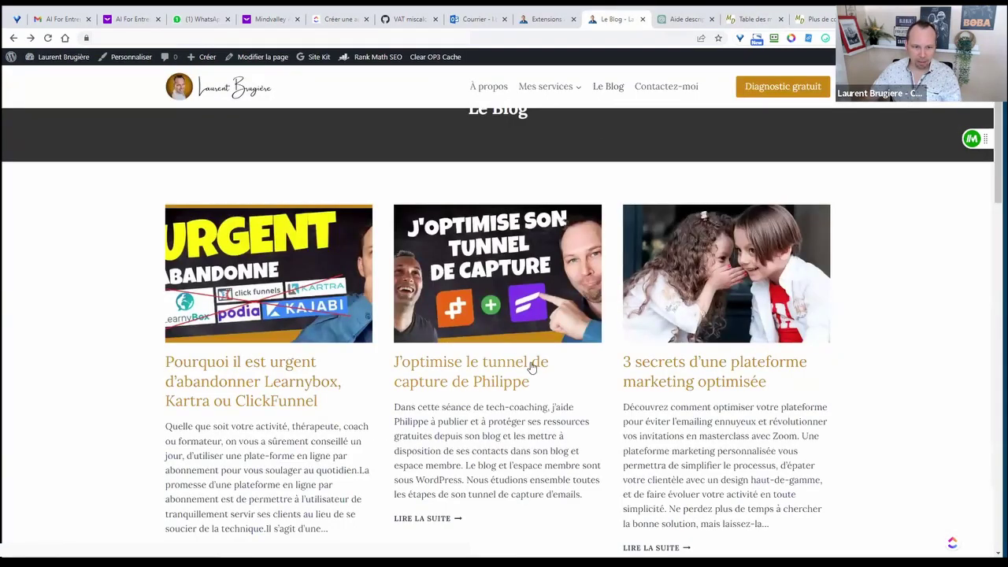
scroll(504, 343, "down", 1)
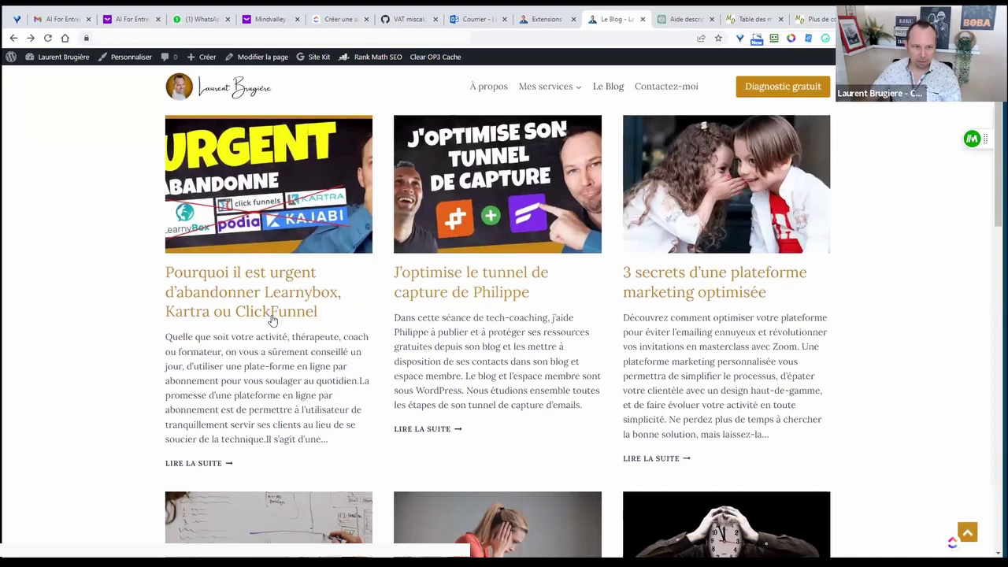
left_click(711, 274)
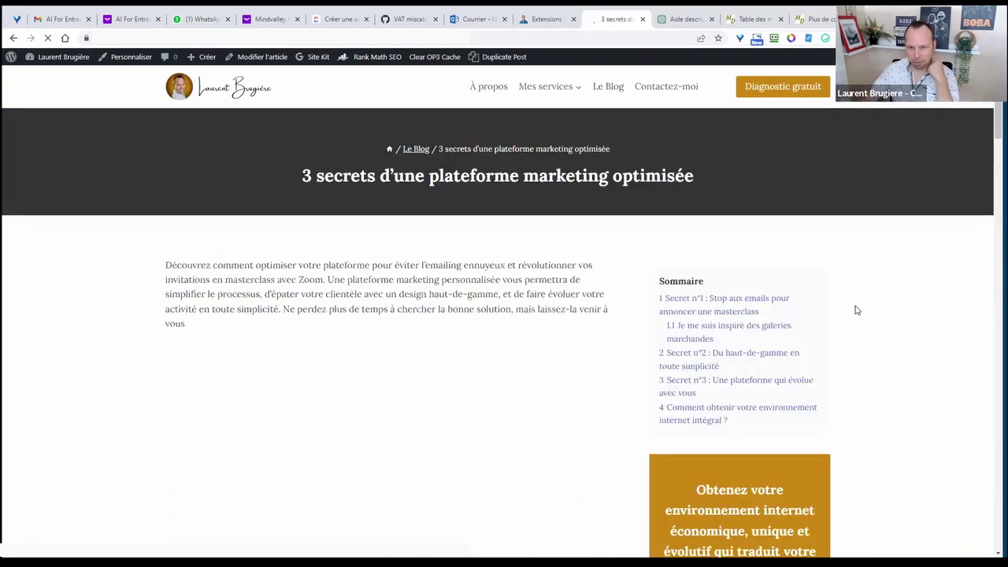
scroll(727, 286, "down", 2)
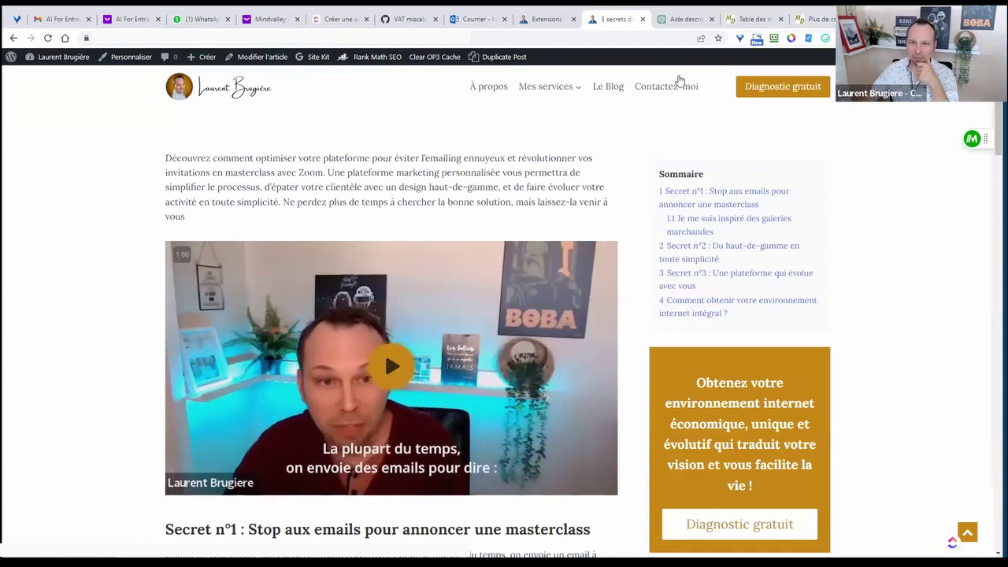
- Set the Suffixe de numérotation to '.' on the Général tab
key("ctrl+Tab")
key("ctrl+Tab")
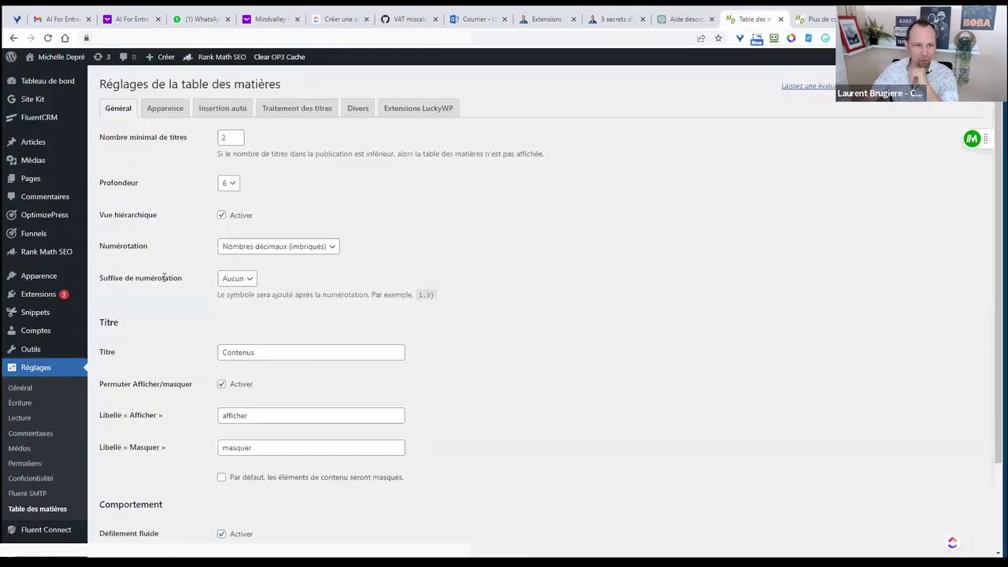
left_click(236, 280)
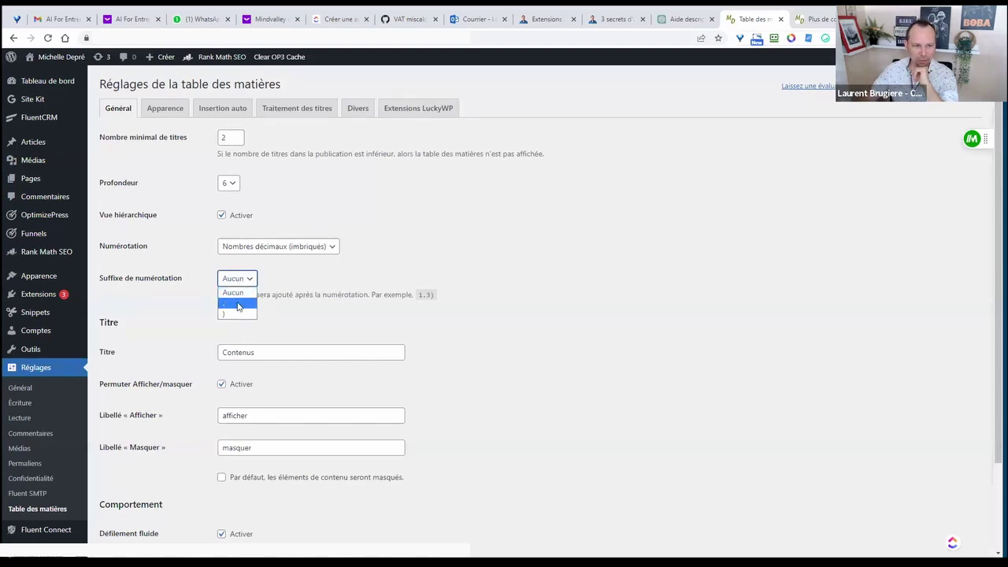
left_click(238, 305)
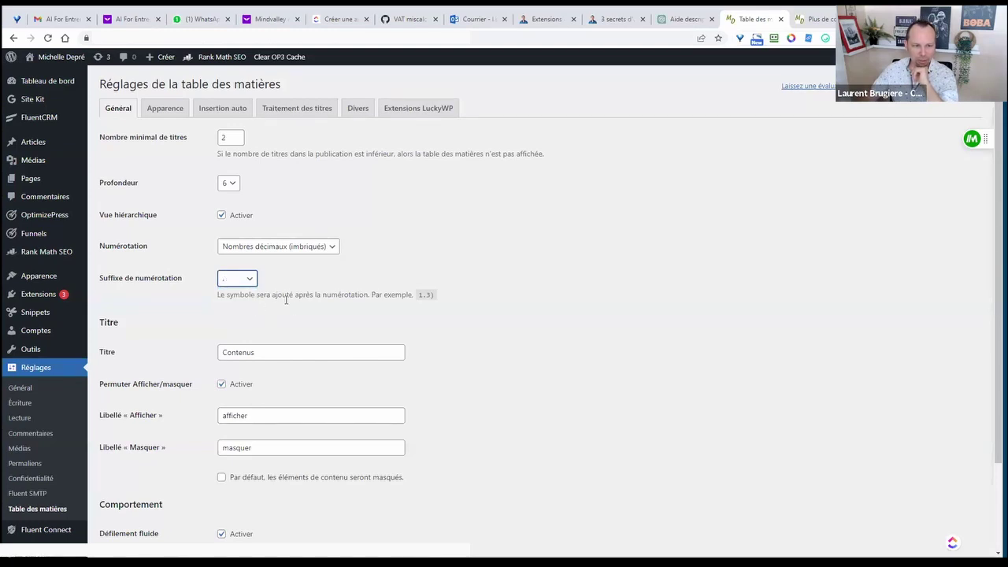
left_click(250, 279)
left_click(236, 314)
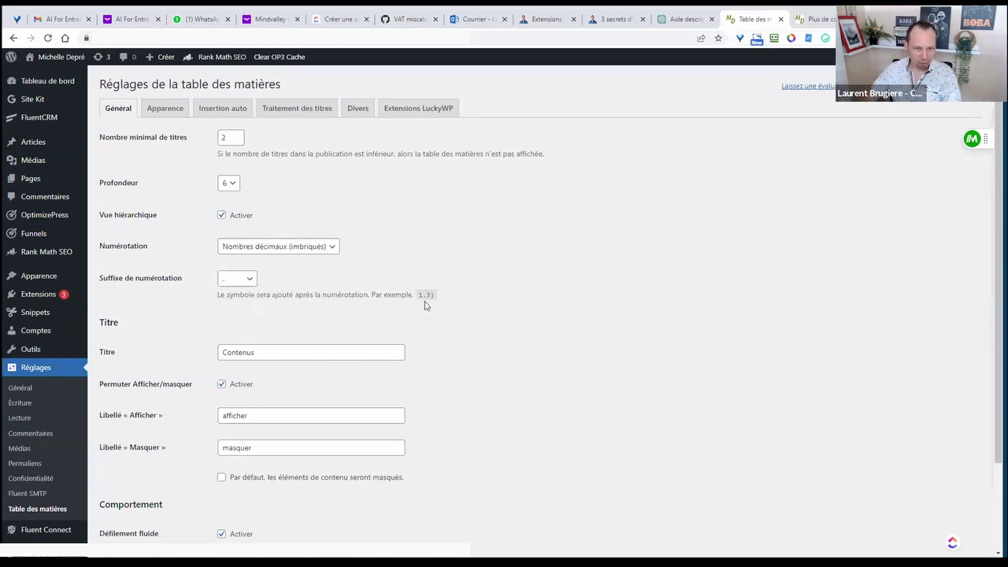
scroll(150, 267, "down", 3)
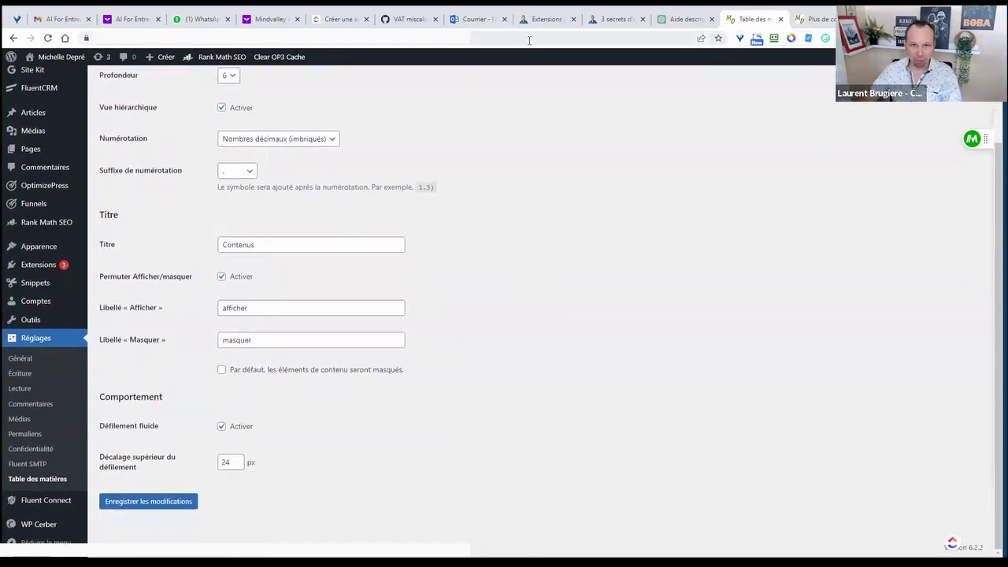
- Change the table of contents title from 'Contenus' to 'Sommaire'
left_click_drag(261, 245, 193, 250)
type("Sommaire")
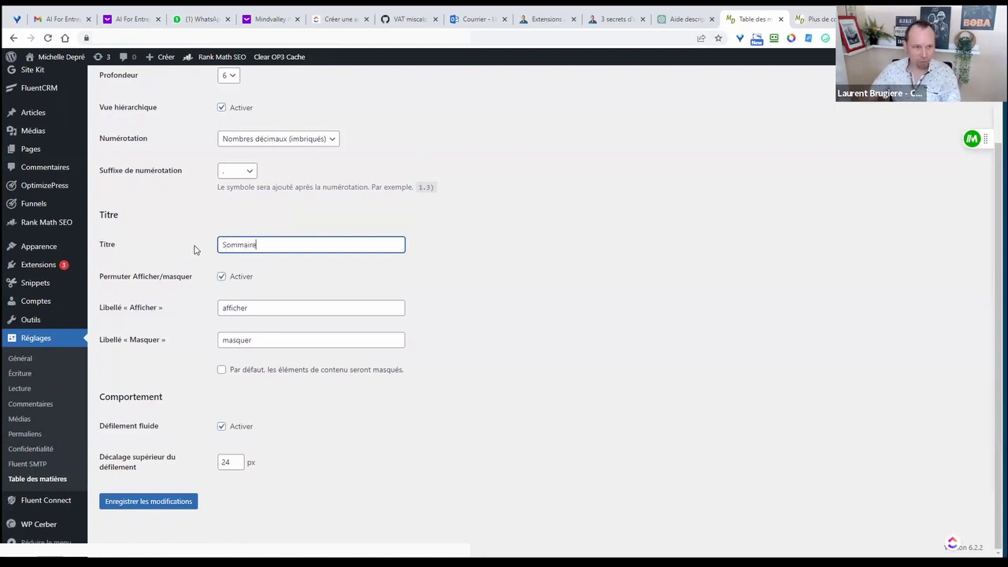
left_click(194, 248)
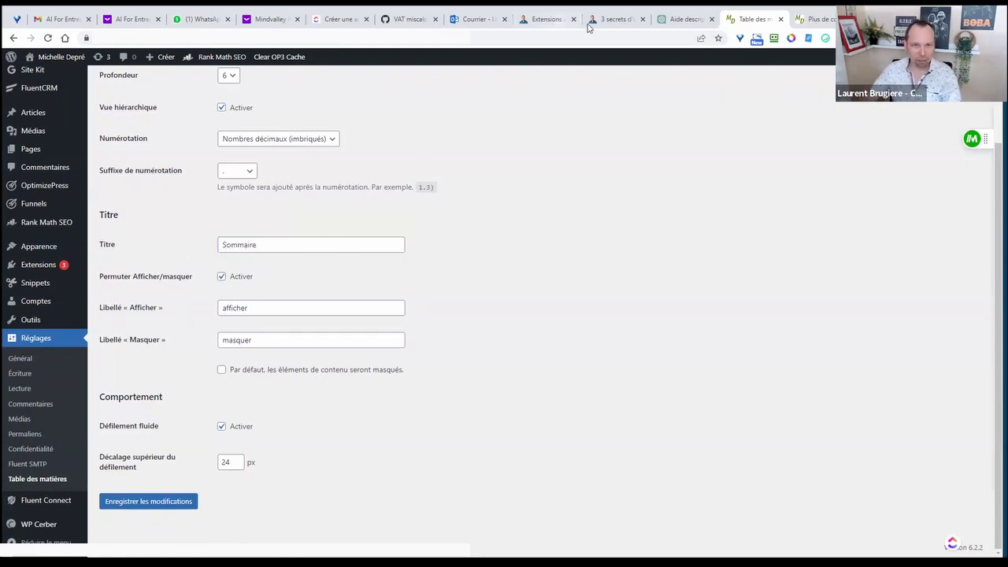
- Compare with the article's Sommaire, then turn off Permuter Afficher/masquer and save
left_click(613, 24)
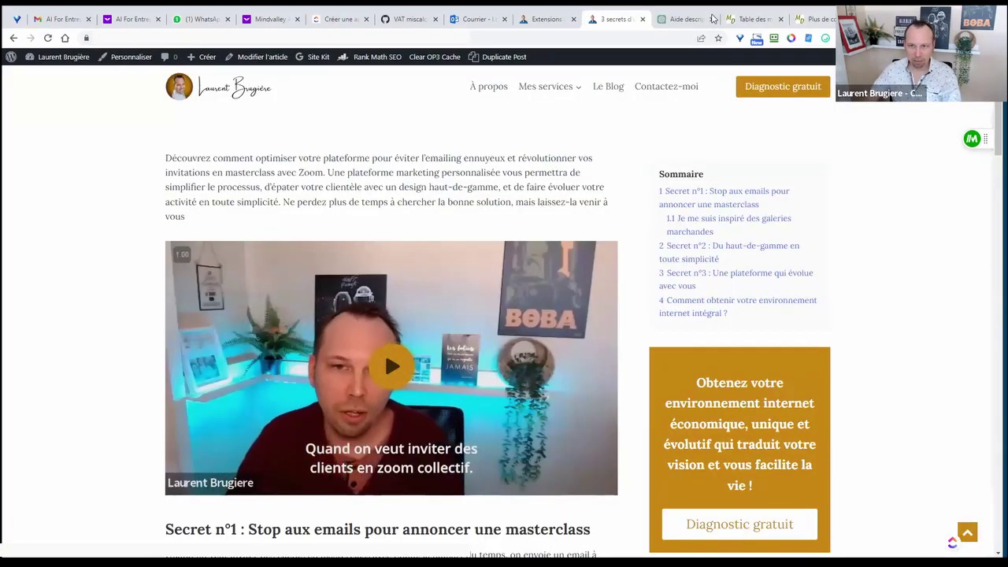
left_click(751, 19)
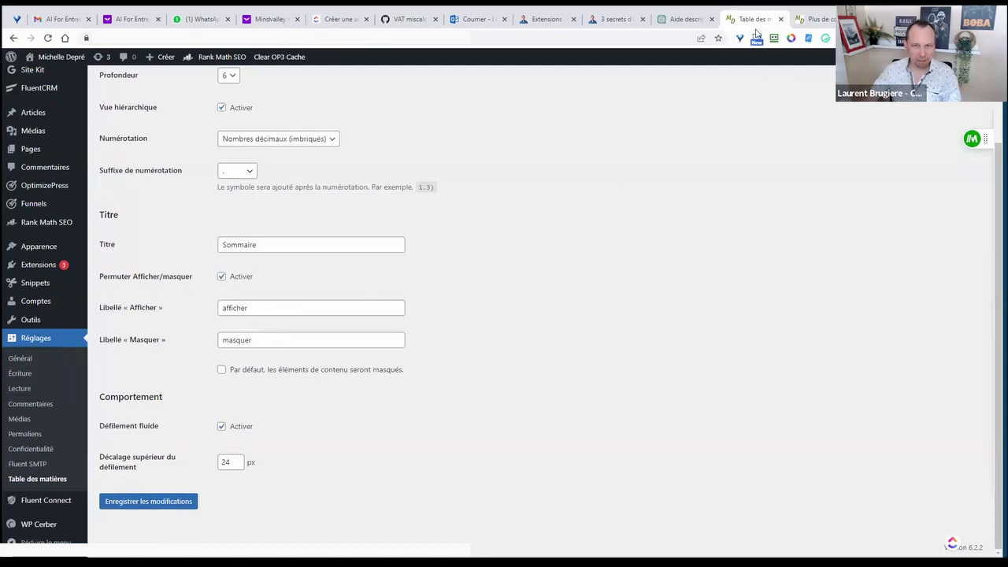
left_click(600, 24)
left_click(734, 24)
left_click(222, 277)
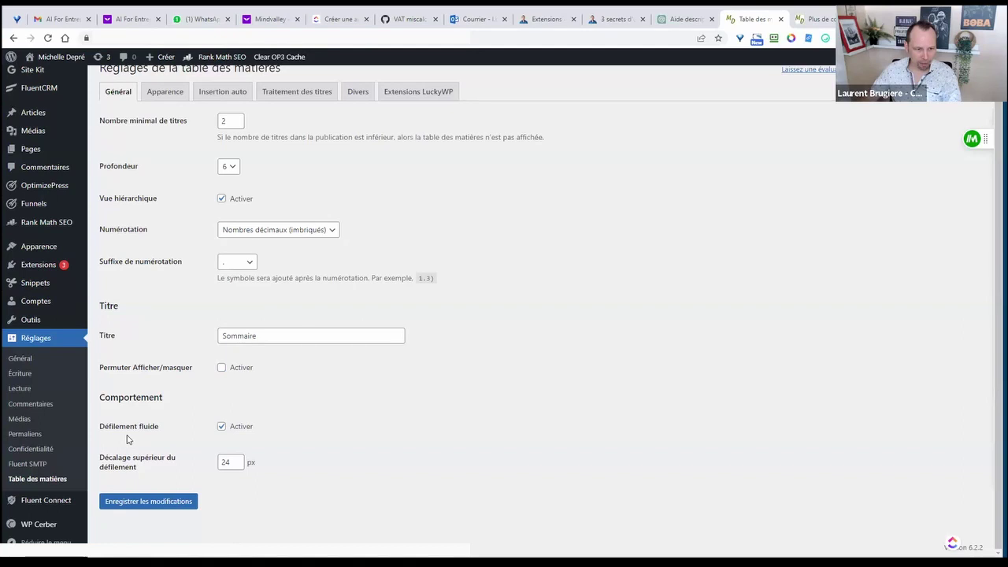
left_click(150, 504)
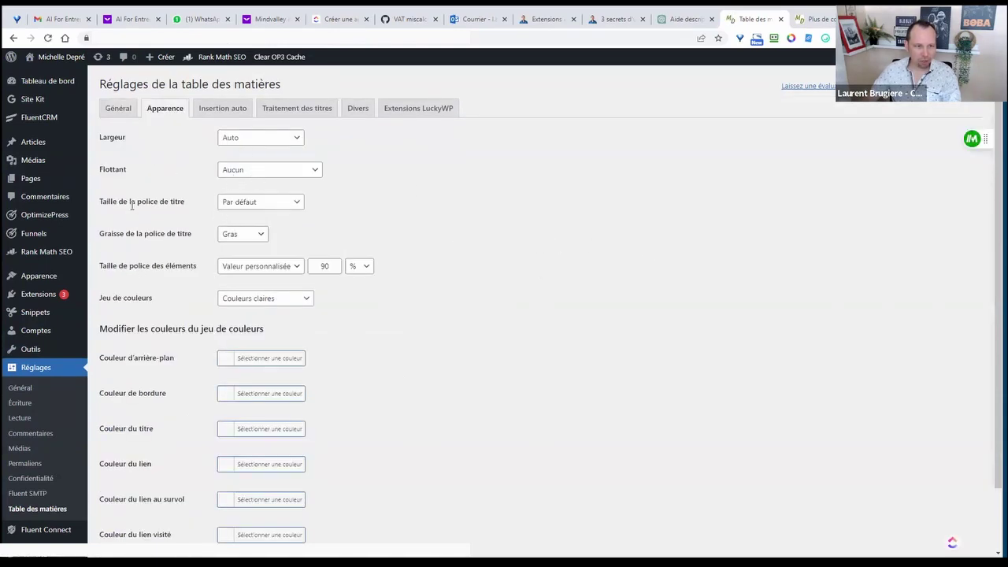
- Enable auto-insertion with position 'Avant le premier titre', then view the plugins list
scroll(427, 268, "down", 2)
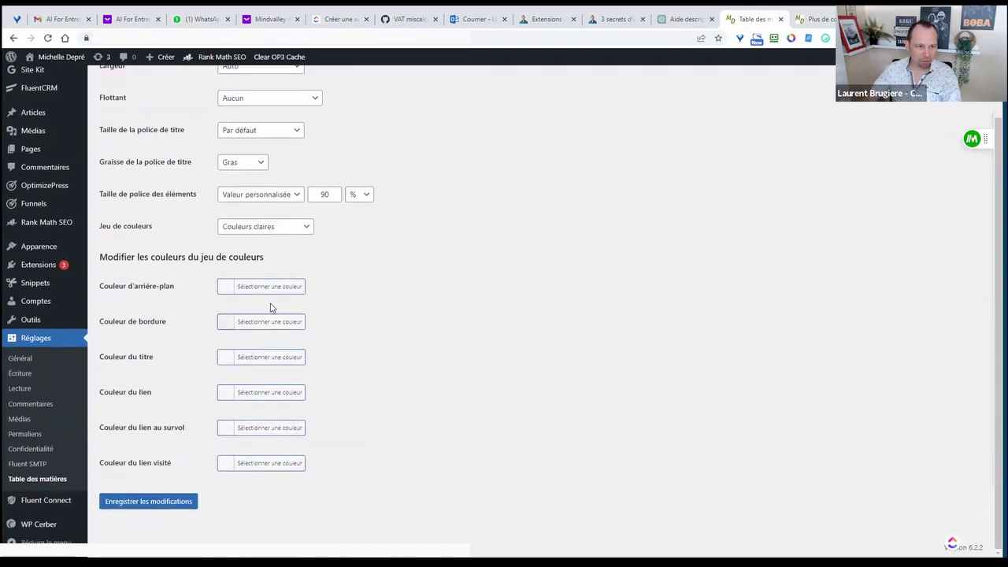
scroll(386, 383, "up", 2)
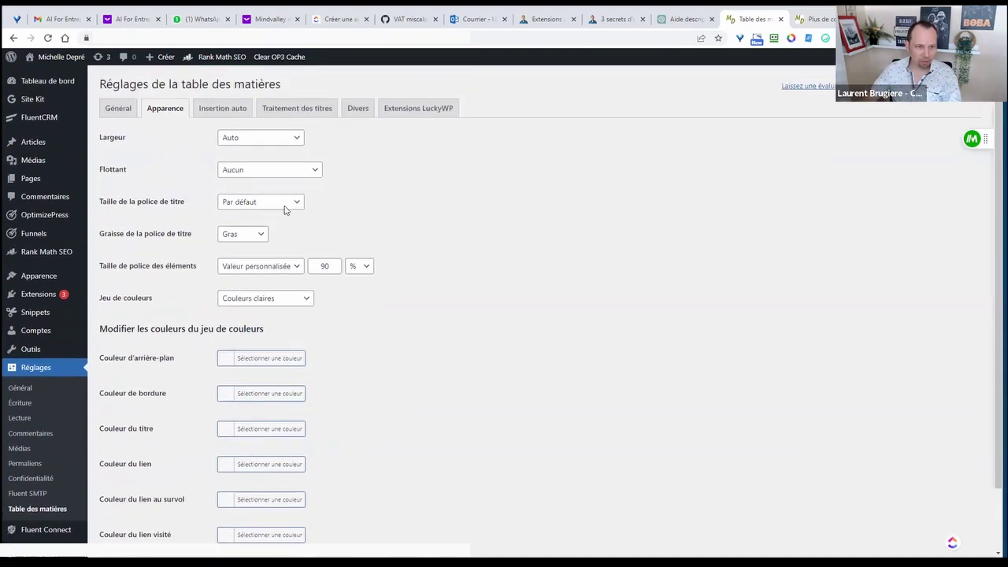
left_click(228, 112)
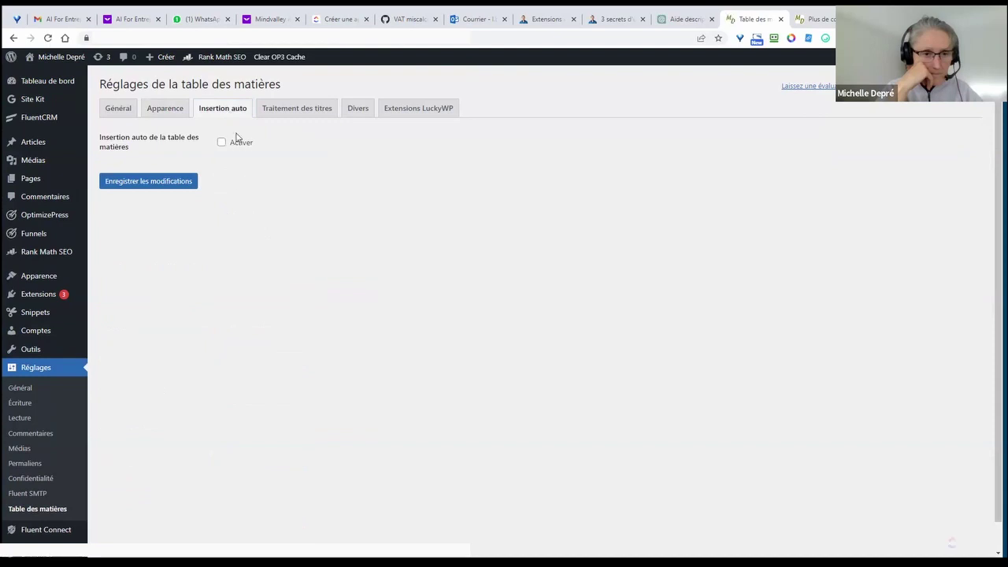
left_click(222, 142)
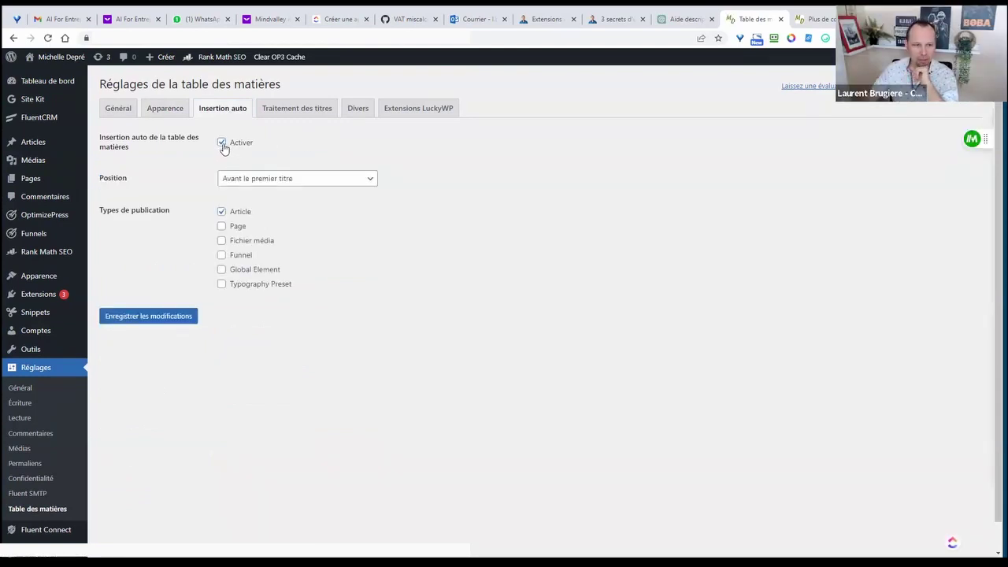
left_click(273, 186)
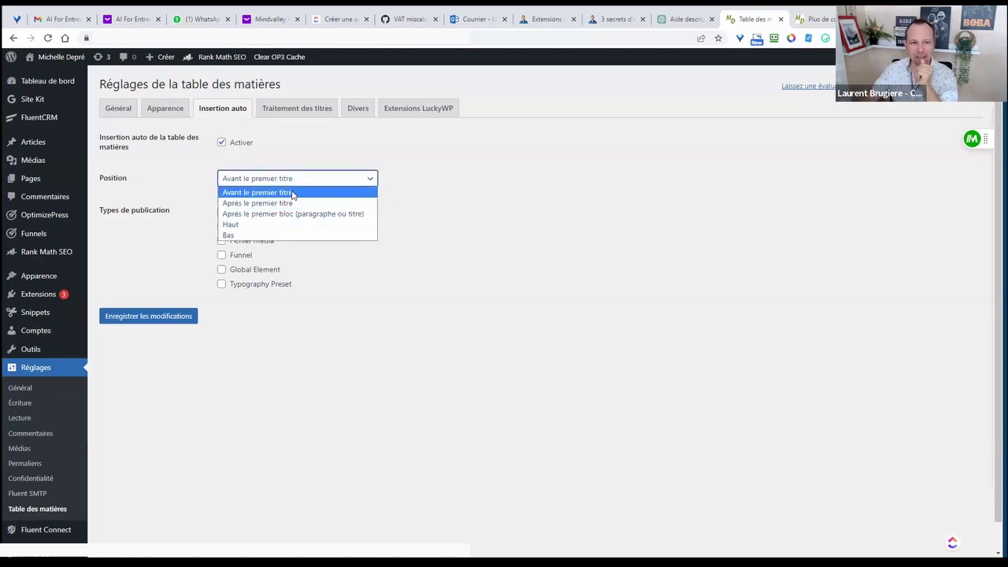
left_click(380, 159)
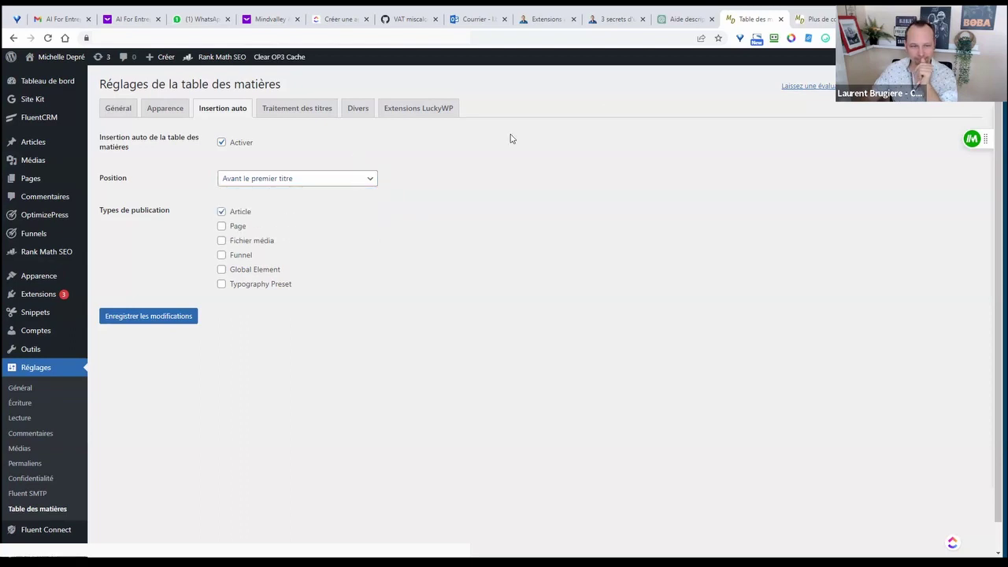
left_click(551, 20)
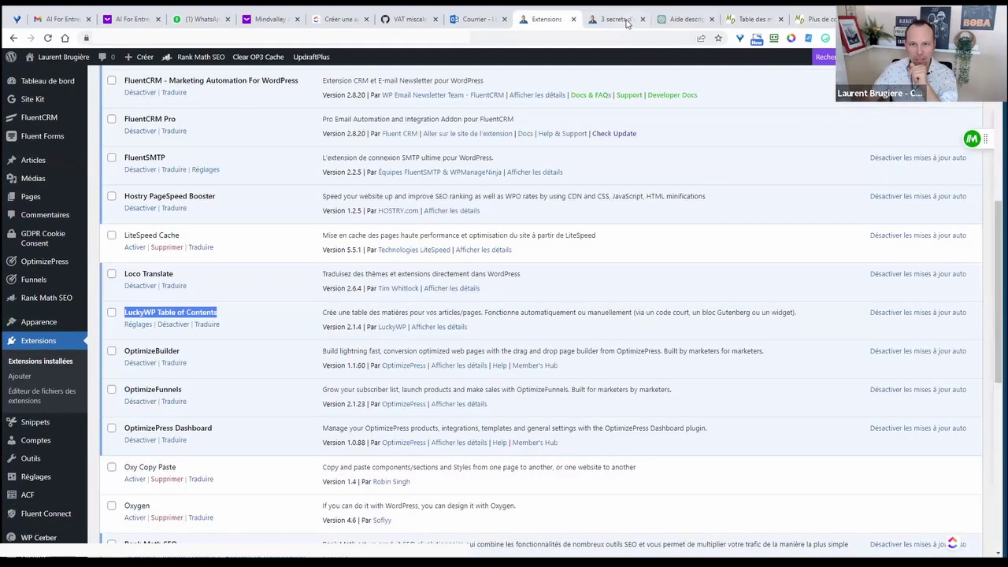
- Close the signup popup on the '3 secrets' article and scroll through its Sommaire
left_click(626, 21)
left_click(702, 189)
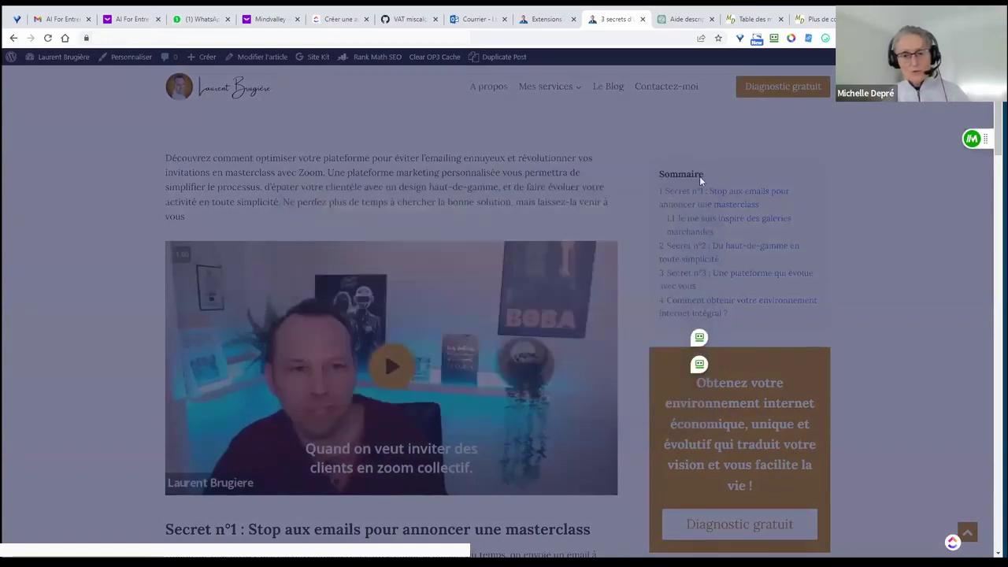
scroll(488, 274, "down", 3)
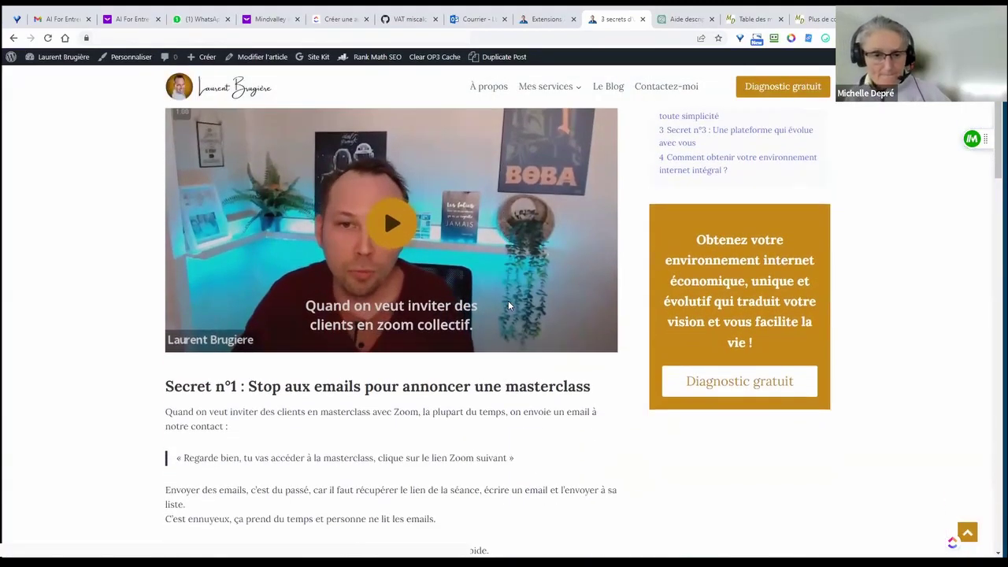
scroll(940, 220, "down", 1)
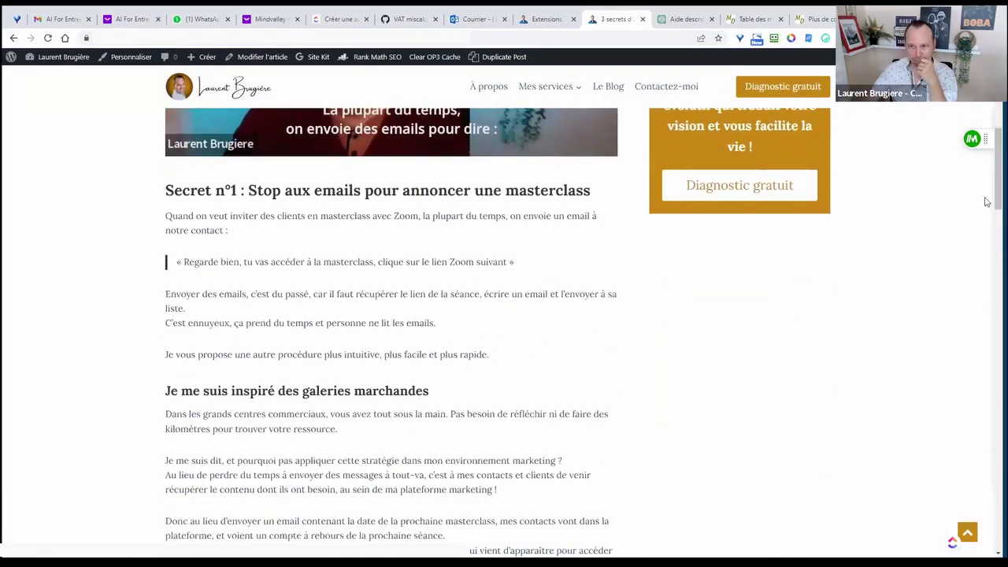
scroll(991, 249, "down", 5)
left_click_drag(991, 249, 973, 139)
scroll(890, 193, "down", 1)
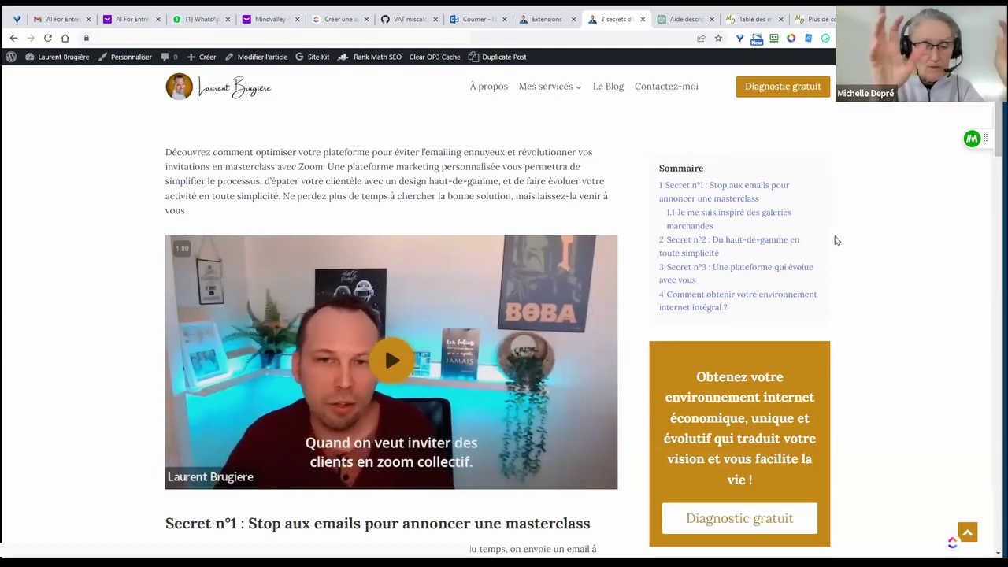
scroll(836, 240, "up", 2)
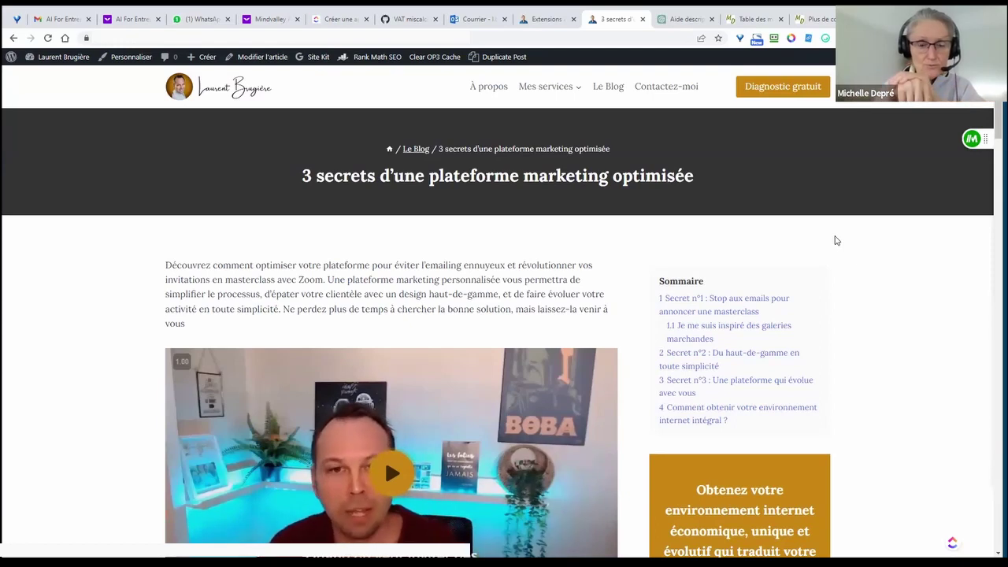
scroll(836, 240, "down", 1)
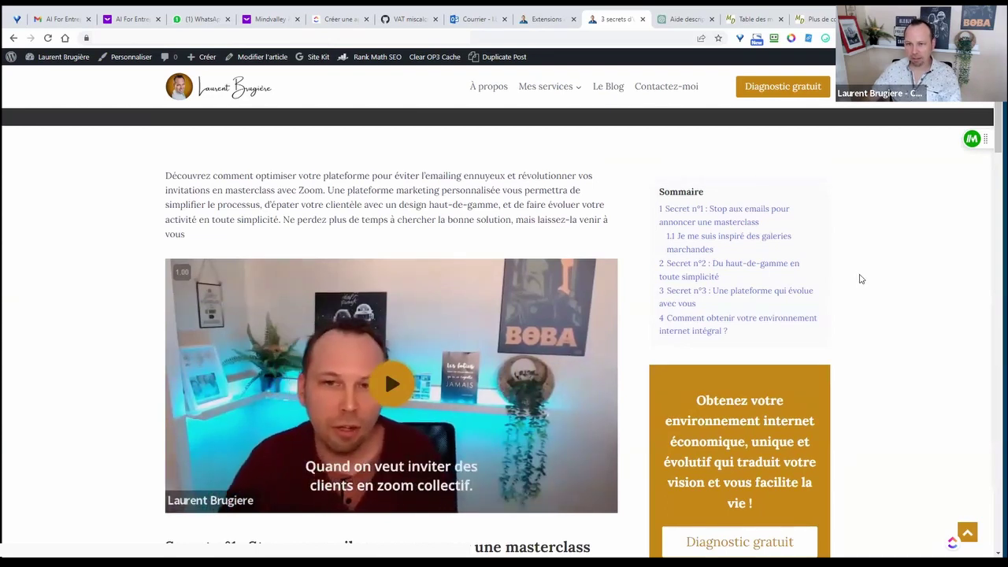
scroll(859, 281, "down", 1)
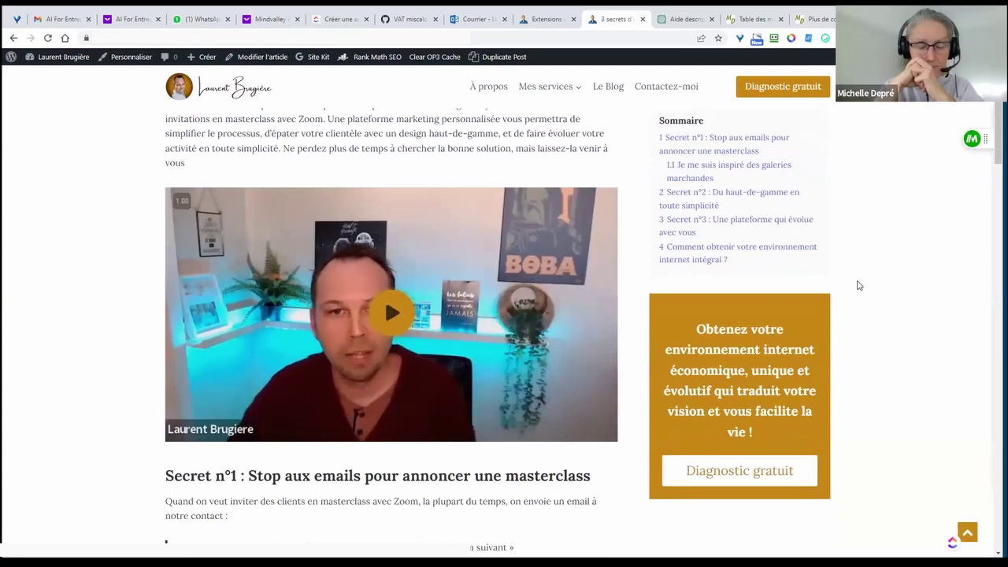
left_click(752, 19)
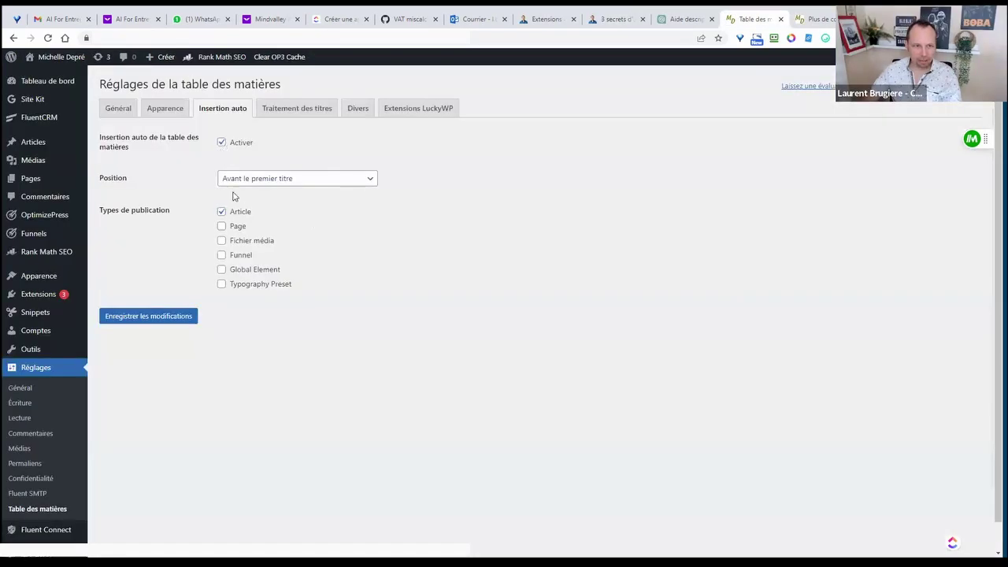
- Uncheck Activer under Insertion auto and save, then view Traitement des titres for Articles
left_click(255, 179)
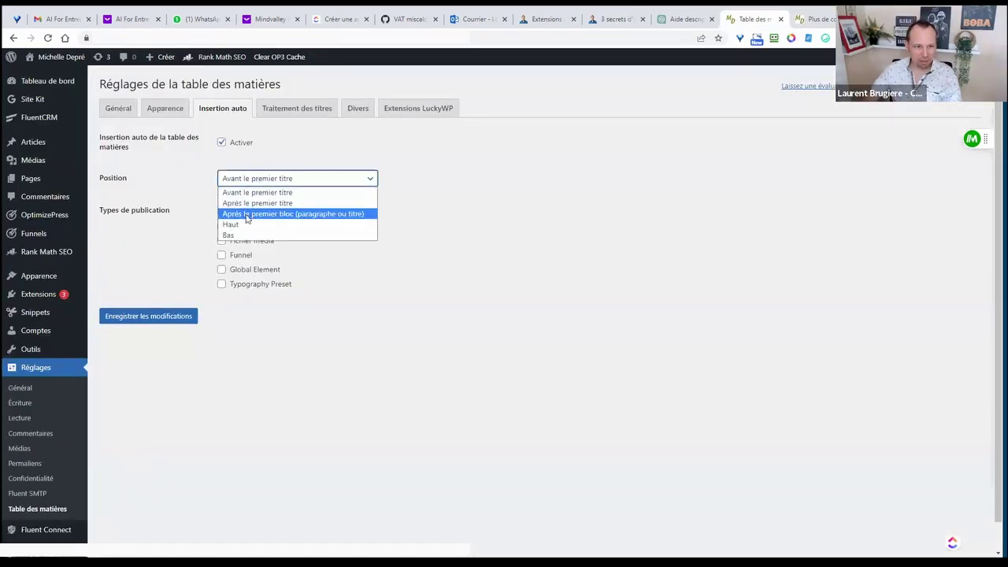
left_click(221, 142)
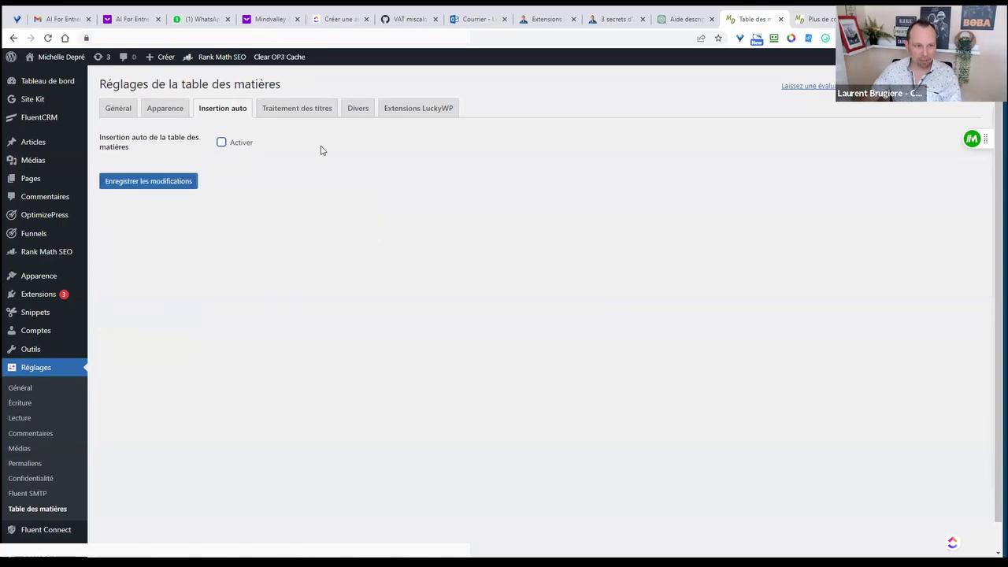
left_click(248, 164)
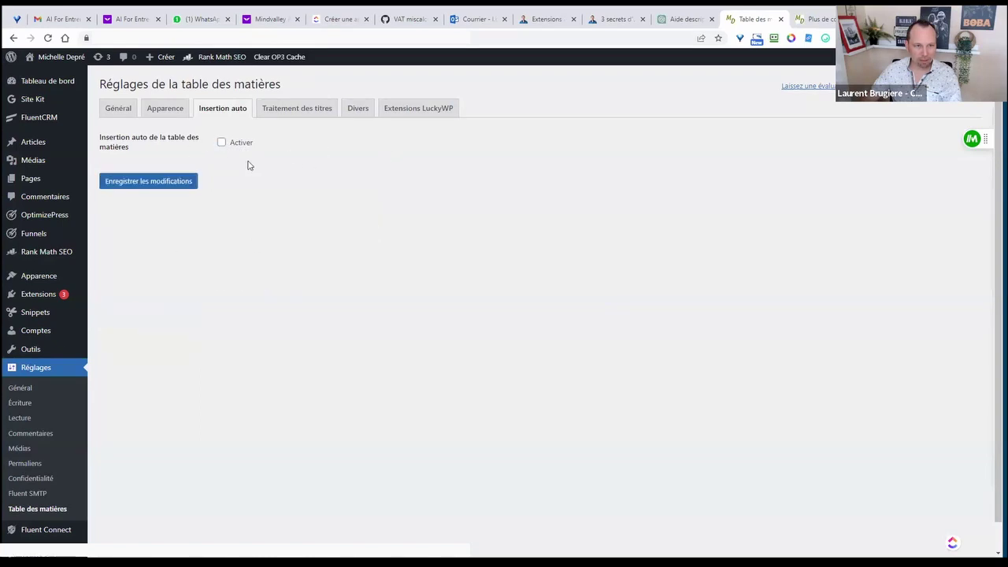
left_click(163, 187)
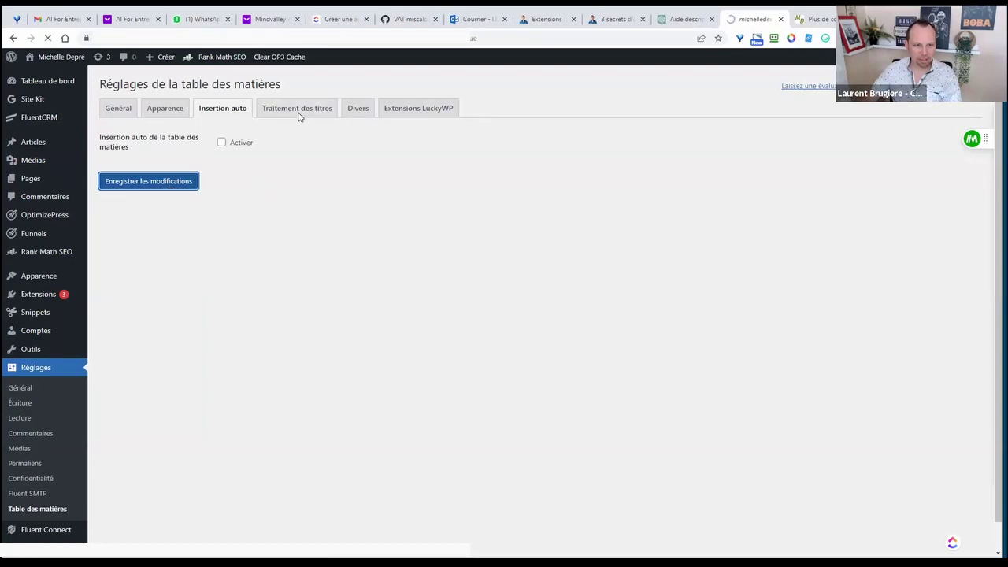
left_click(308, 142)
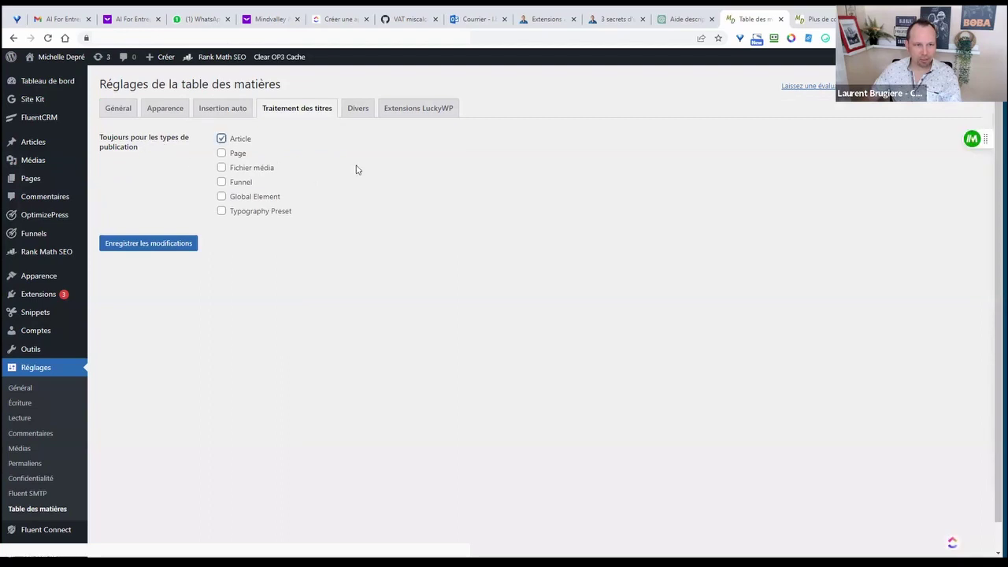
- Save heading settings, set Divers list markup to OL/LI and save, then go to Widgets
left_click(144, 252)
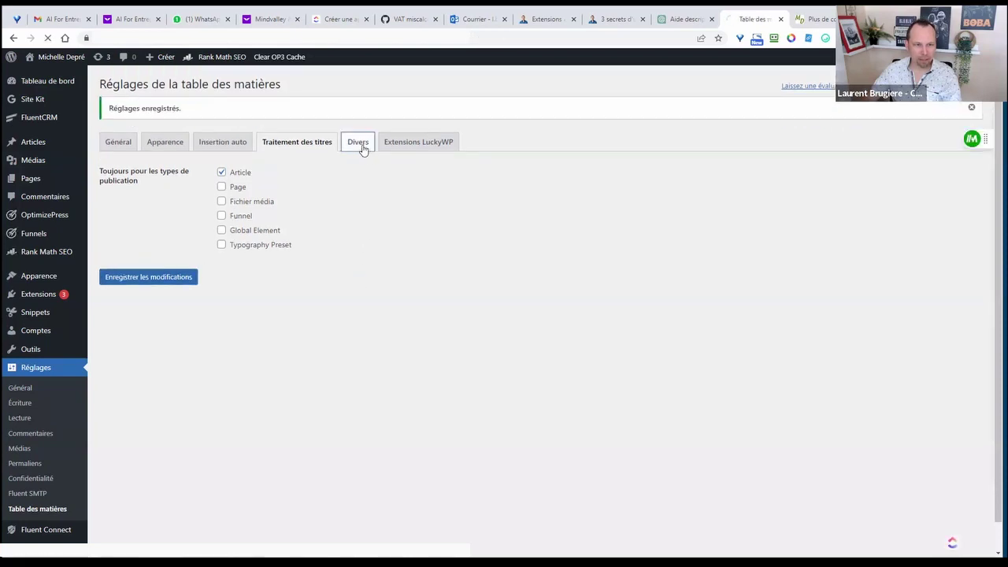
left_click(363, 148)
scroll(133, 434, "down", 3)
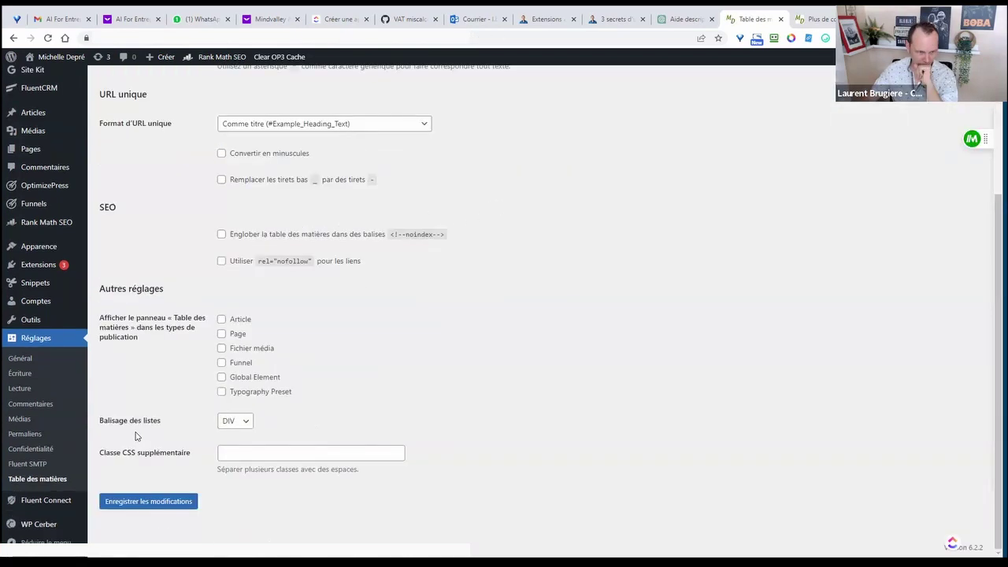
left_click(249, 425)
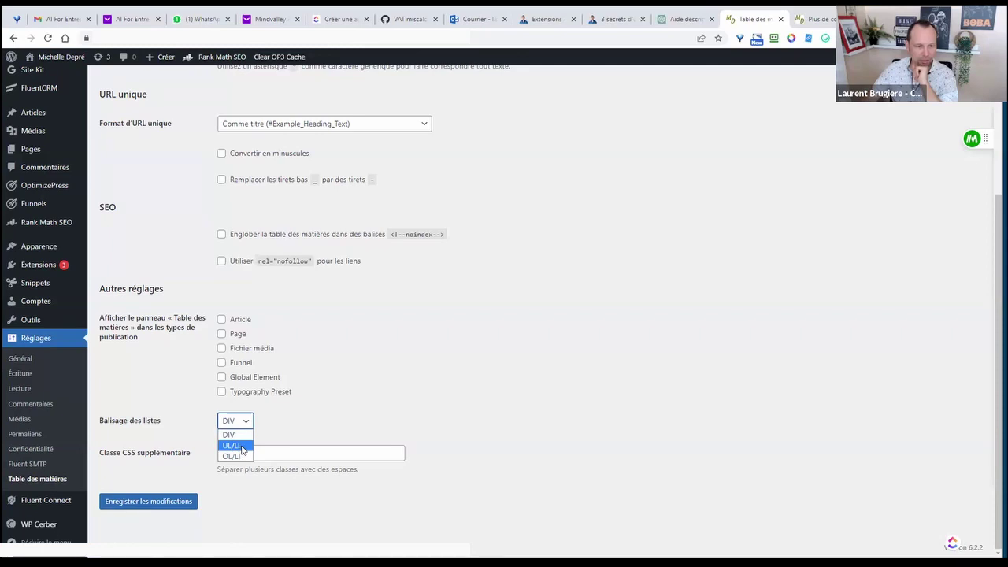
left_click(236, 457)
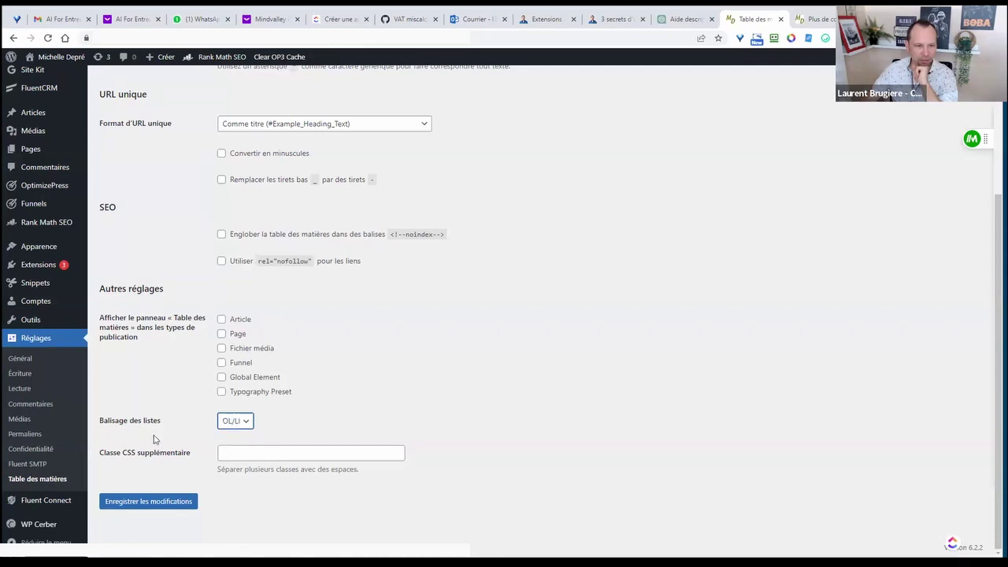
left_click(247, 423)
left_click(233, 457)
left_click(148, 501)
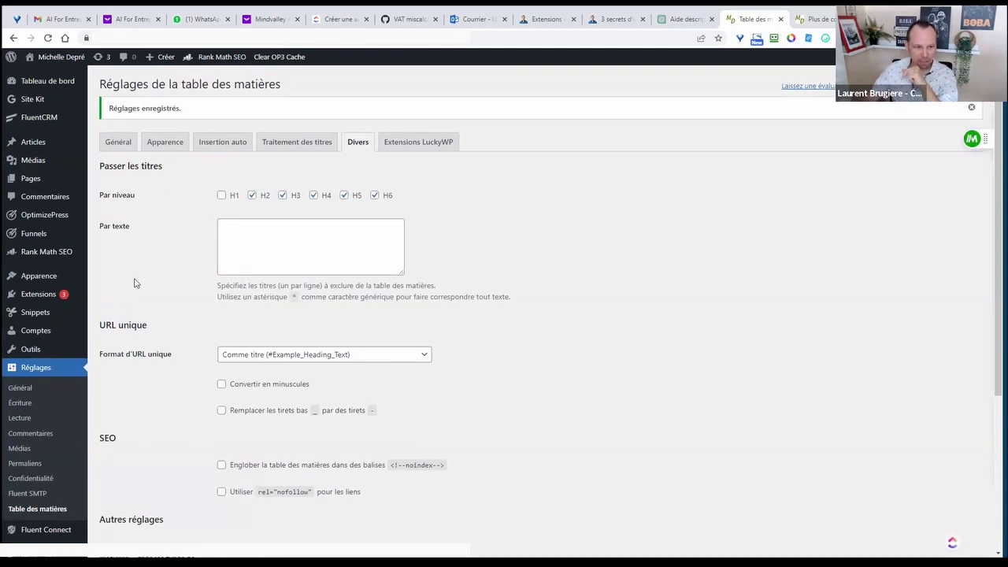
scroll(134, 283, "down", 1)
mouse_move(33, 250)
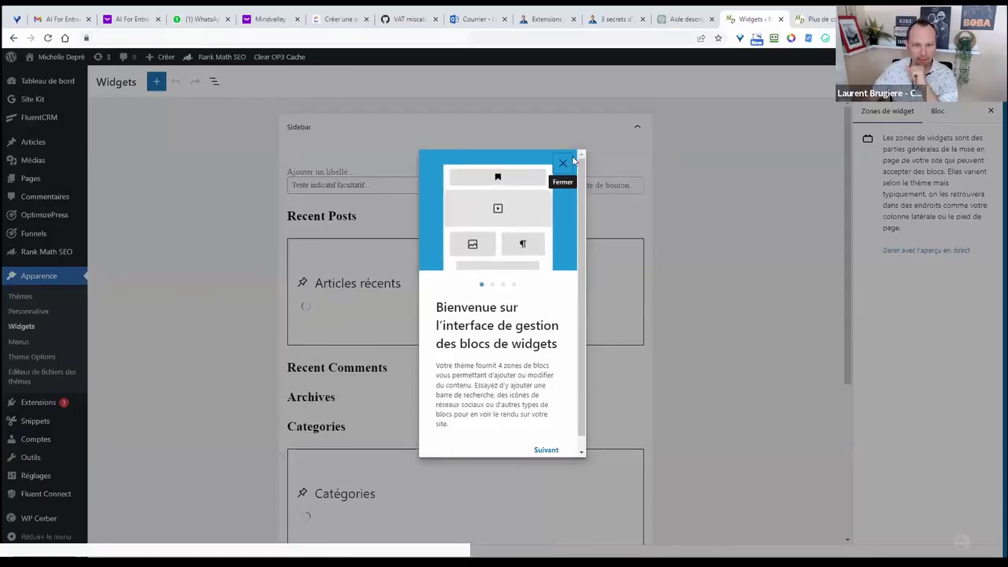
- Dismiss the welcome guide and remove the Recent Posts and Recent Comments headings and groups
left_click(564, 165)
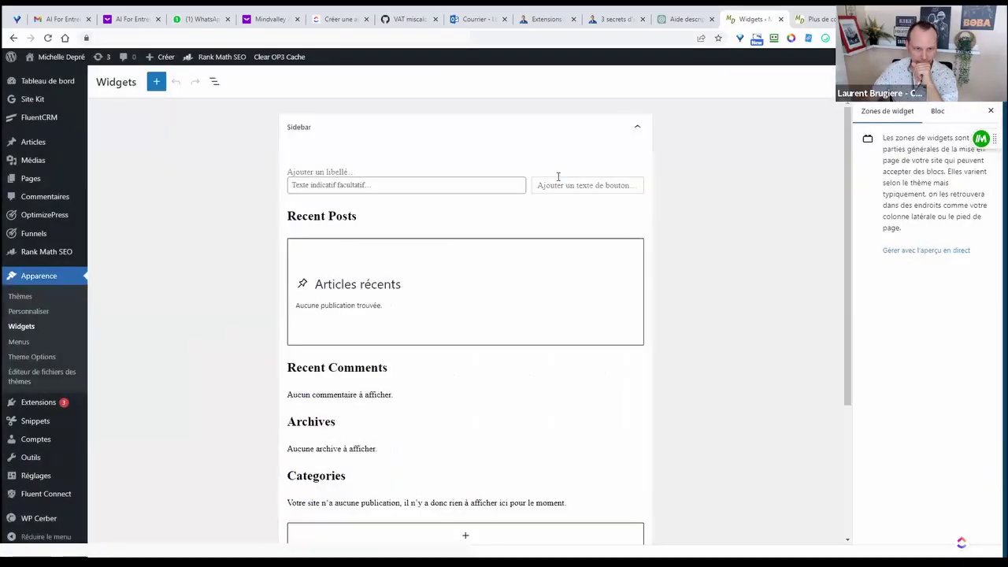
scroll(497, 318, "down", 3)
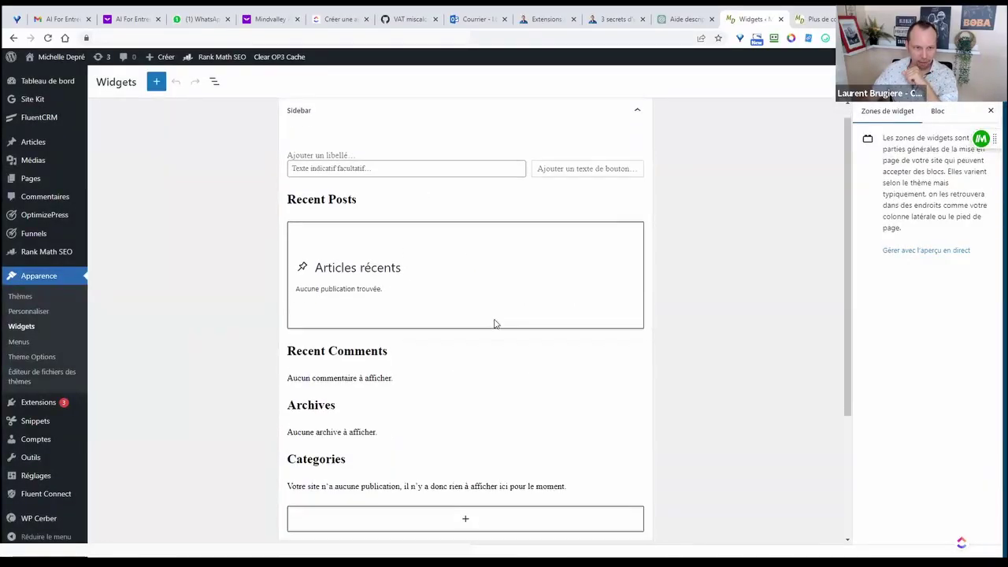
scroll(495, 330, "up", 3)
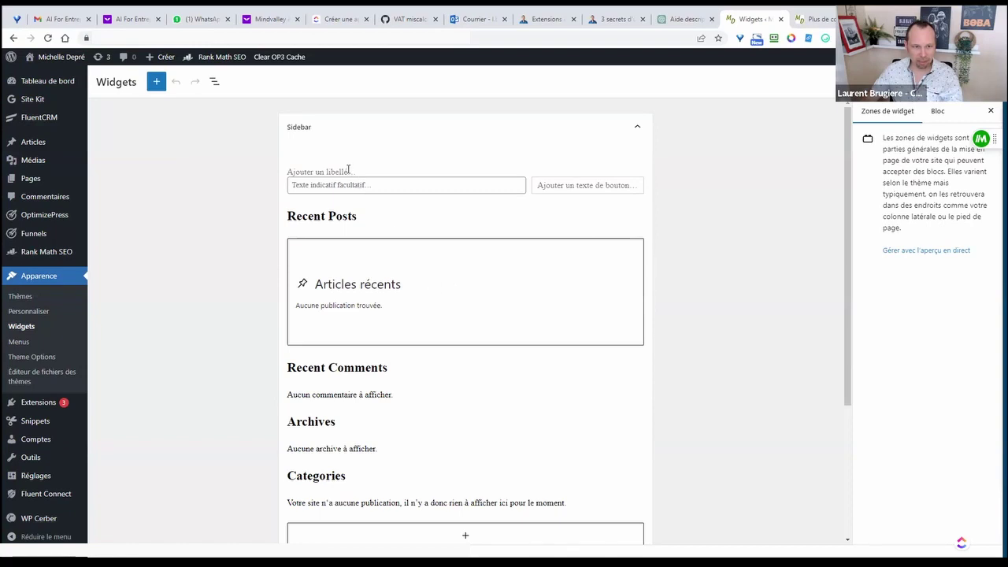
left_click(364, 209)
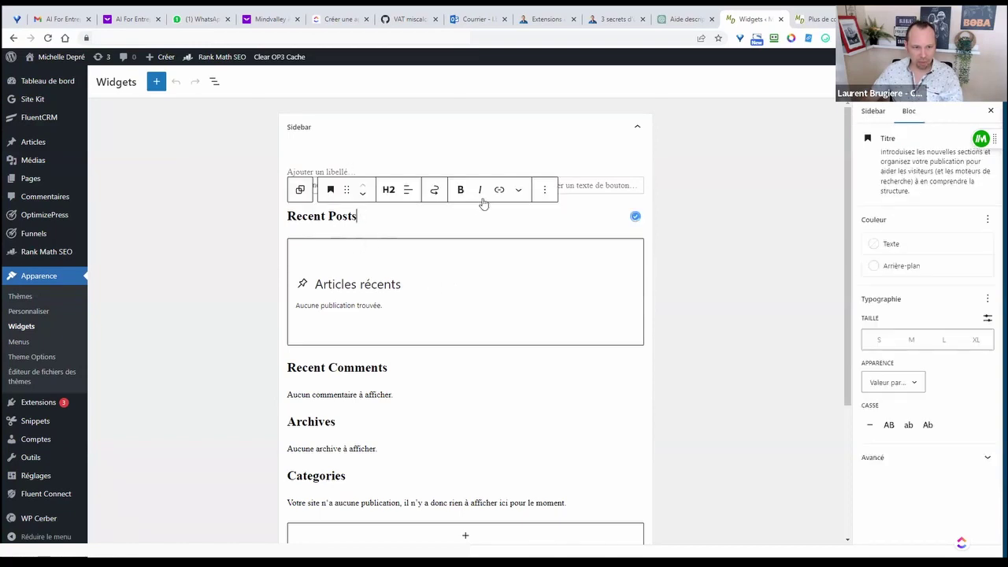
left_click(545, 191)
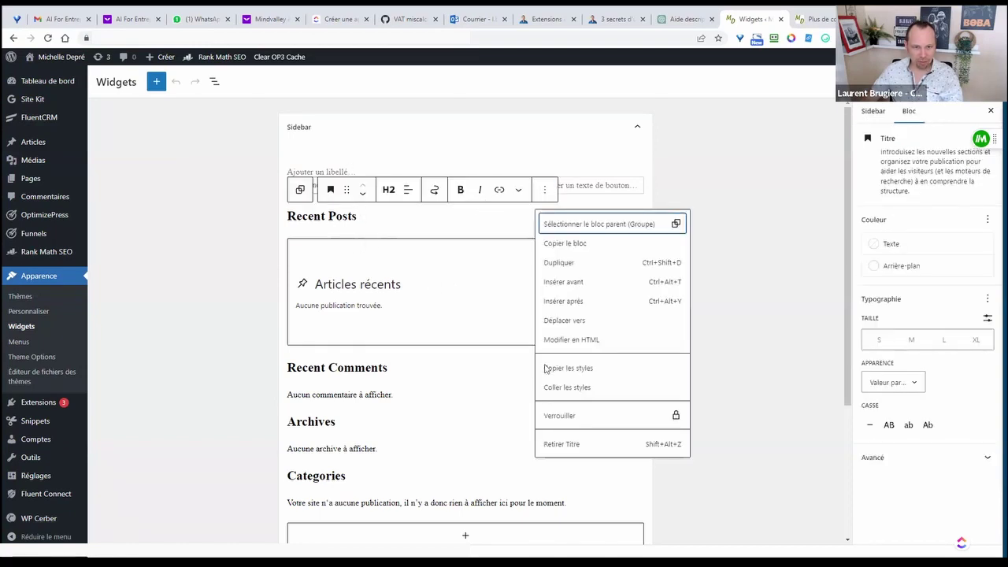
left_click(561, 444)
left_click(385, 190)
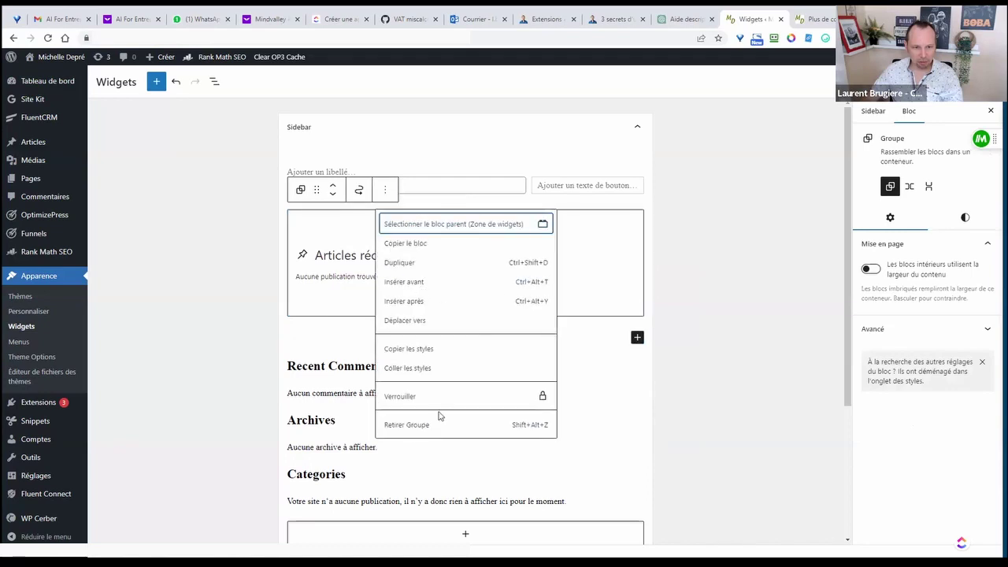
left_click(417, 426)
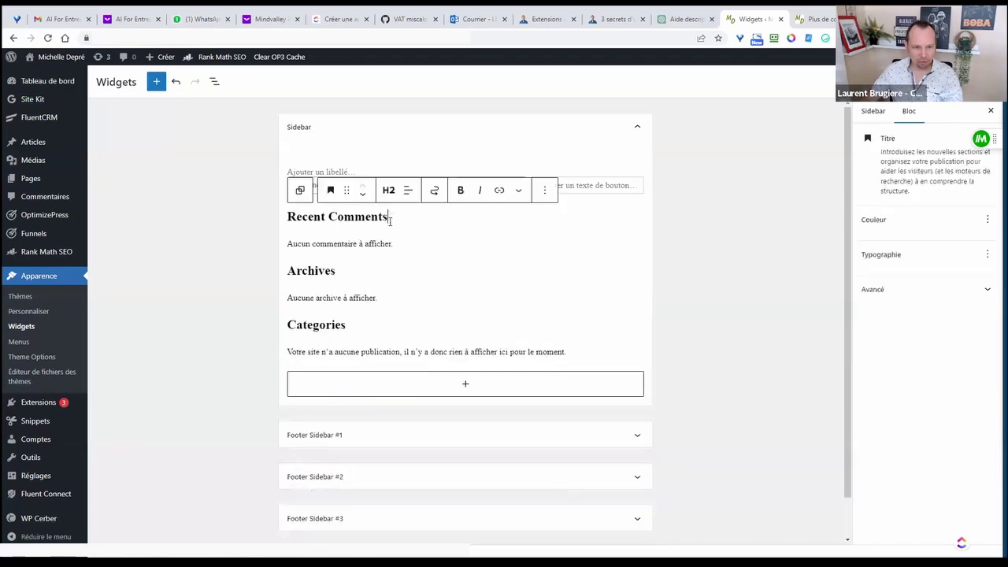
left_click(545, 191)
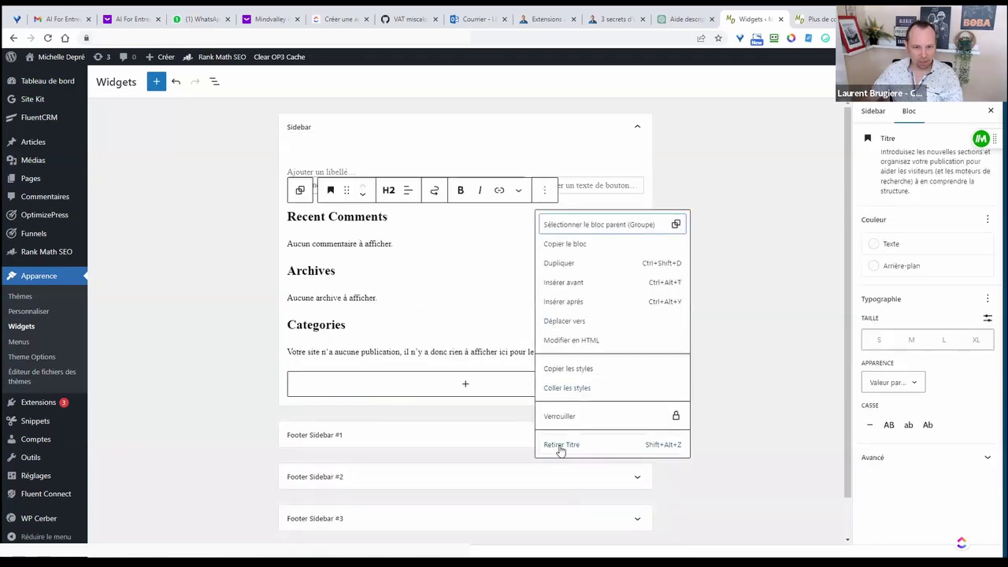
left_click(560, 447)
left_click(385, 189)
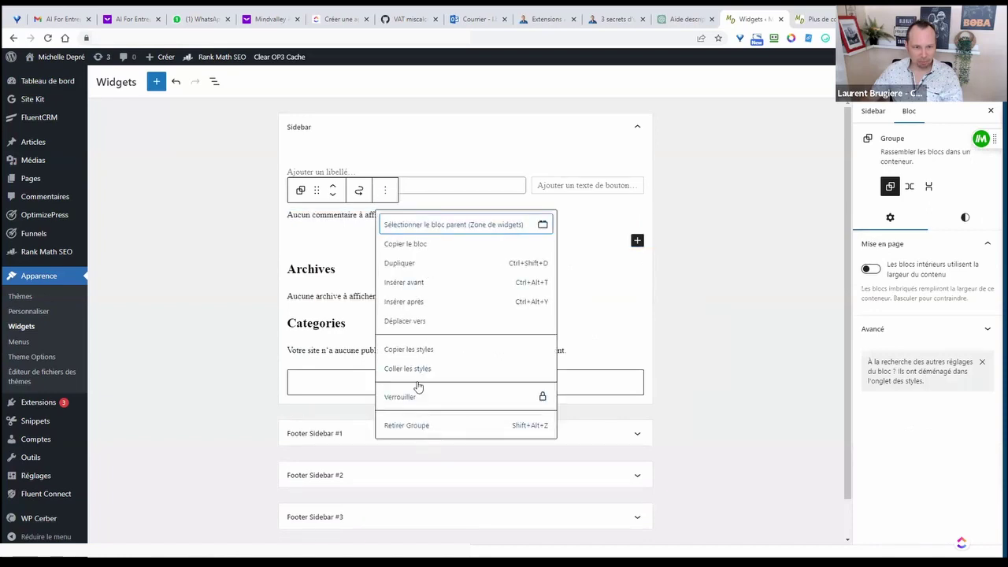
left_click(419, 425)
- Remove the Archives and Categories headings and groups, leaving only the search block
left_click(354, 215)
left_click(548, 189)
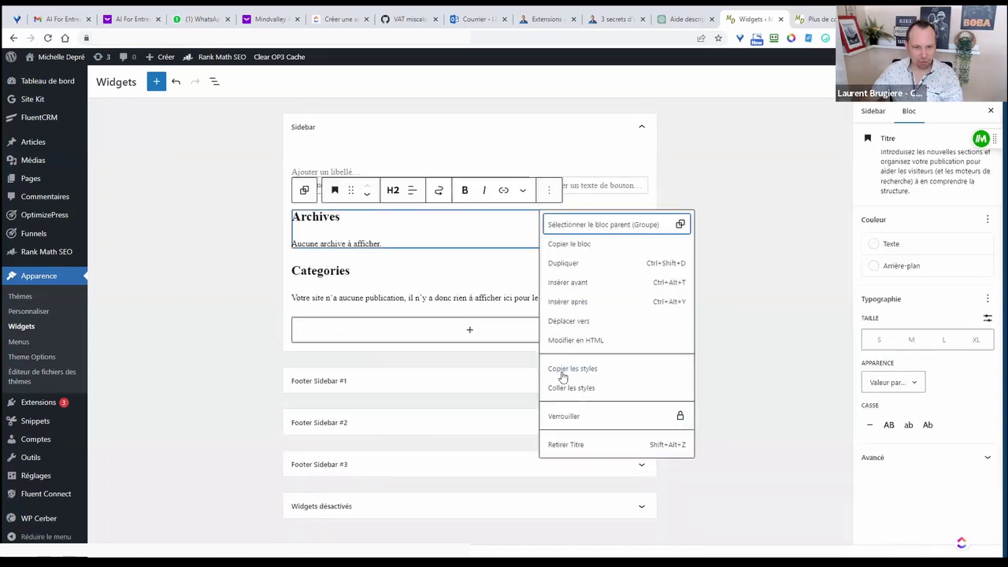
left_click(564, 446)
left_click(388, 190)
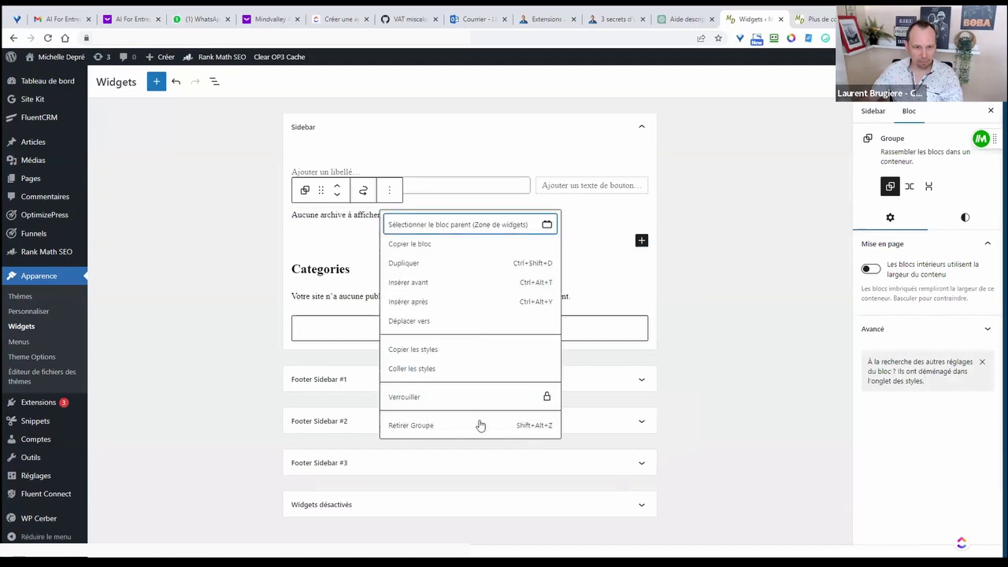
left_click(418, 423)
left_click(367, 218)
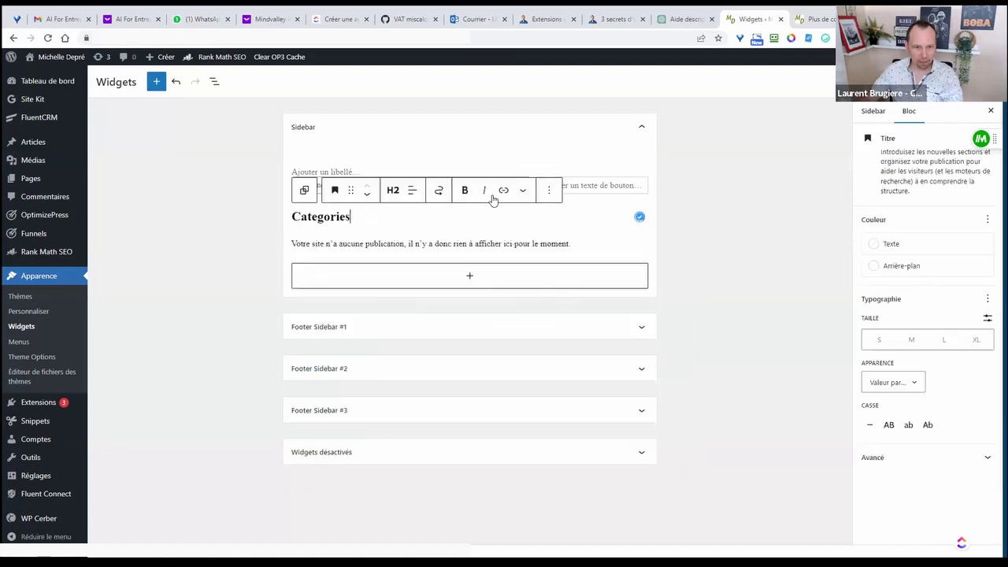
left_click(550, 191)
left_click(565, 446)
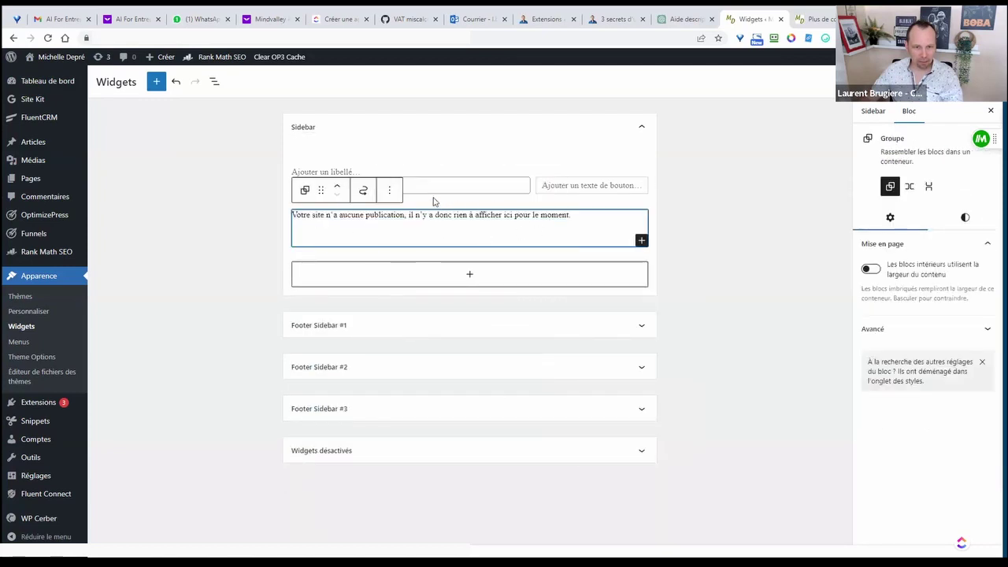
left_click(389, 190)
left_click(442, 434)
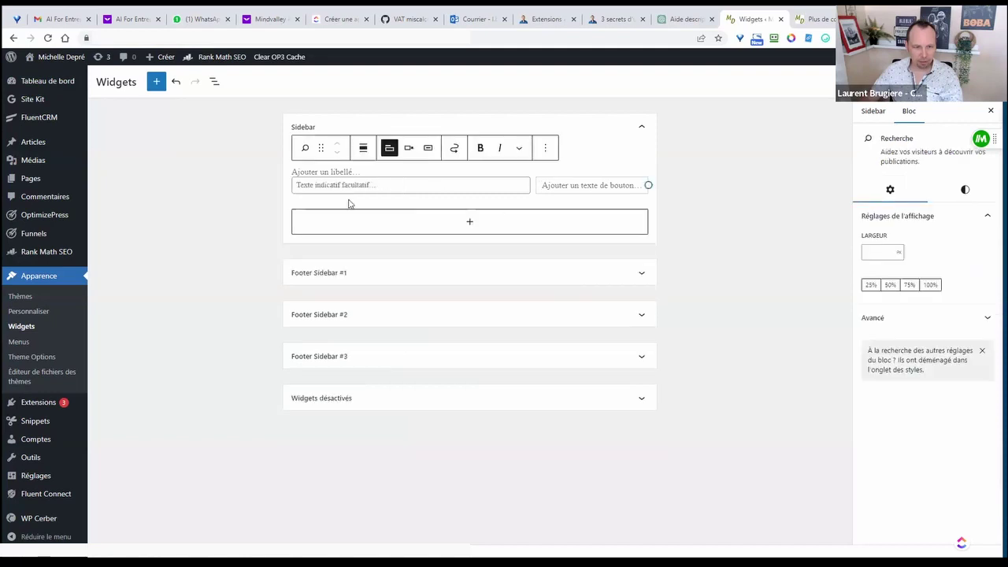
left_click(731, 200)
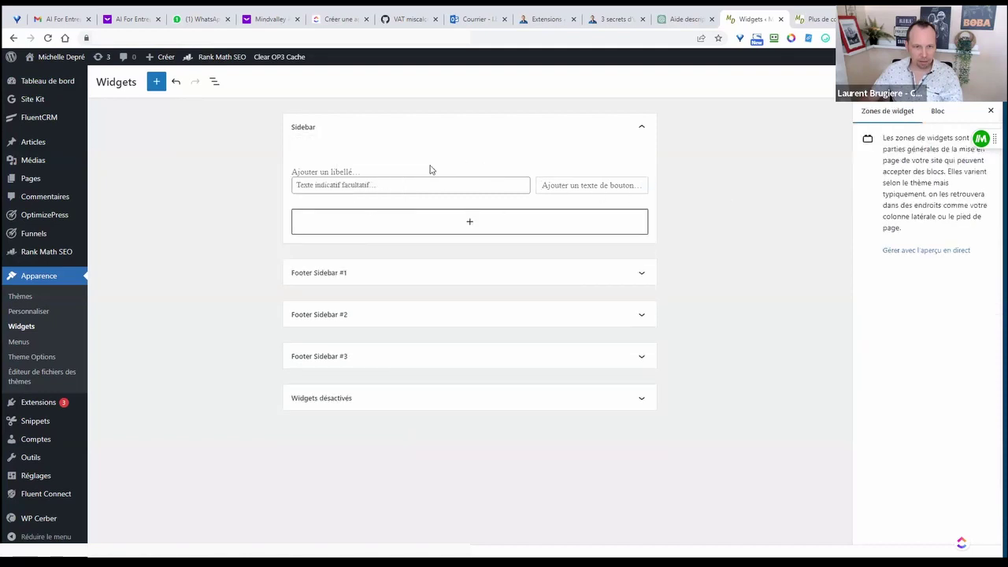
- Insert a Table des matières block below search and stop skipping heading levels H1–H6
left_click(473, 222)
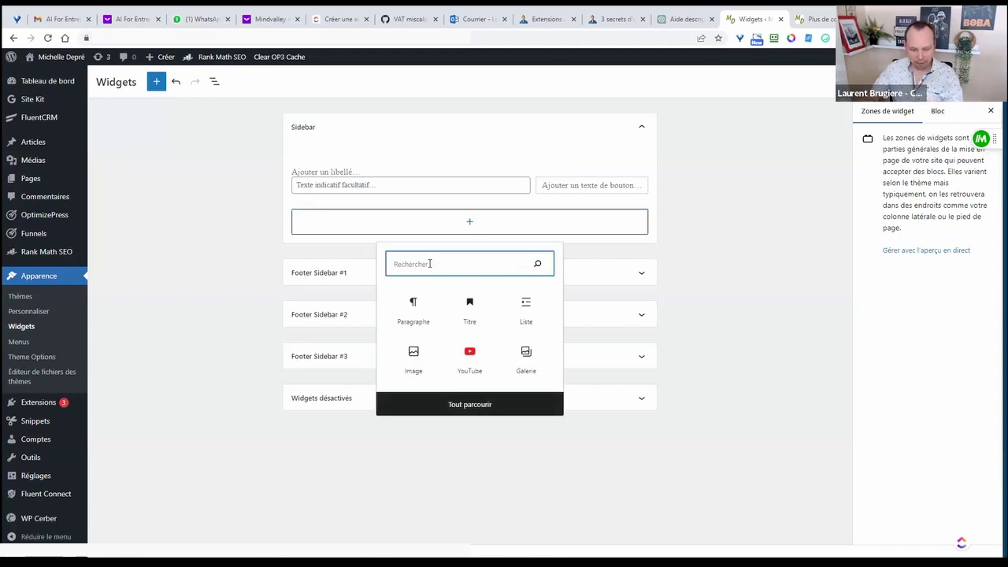
type("wp")
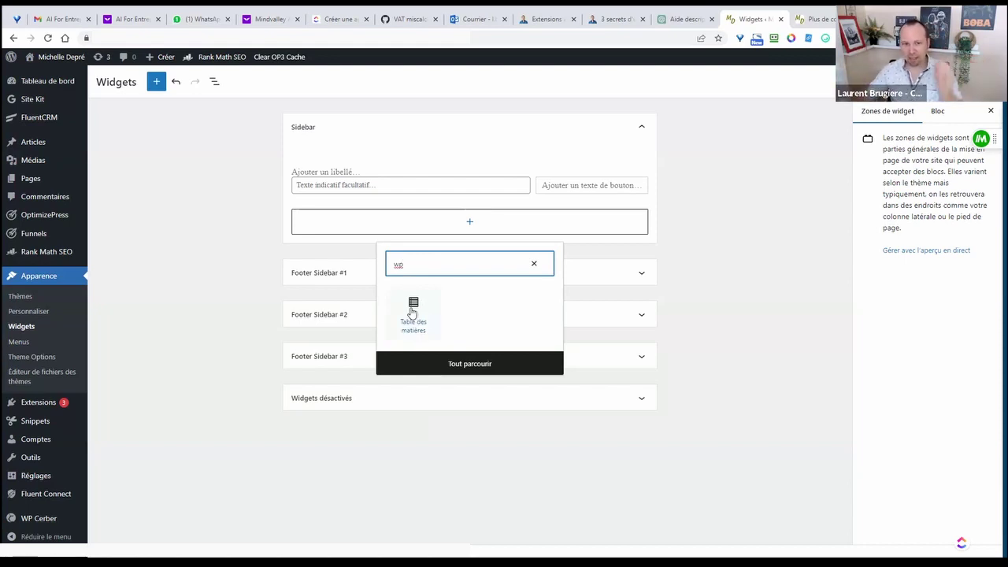
left_click(411, 311)
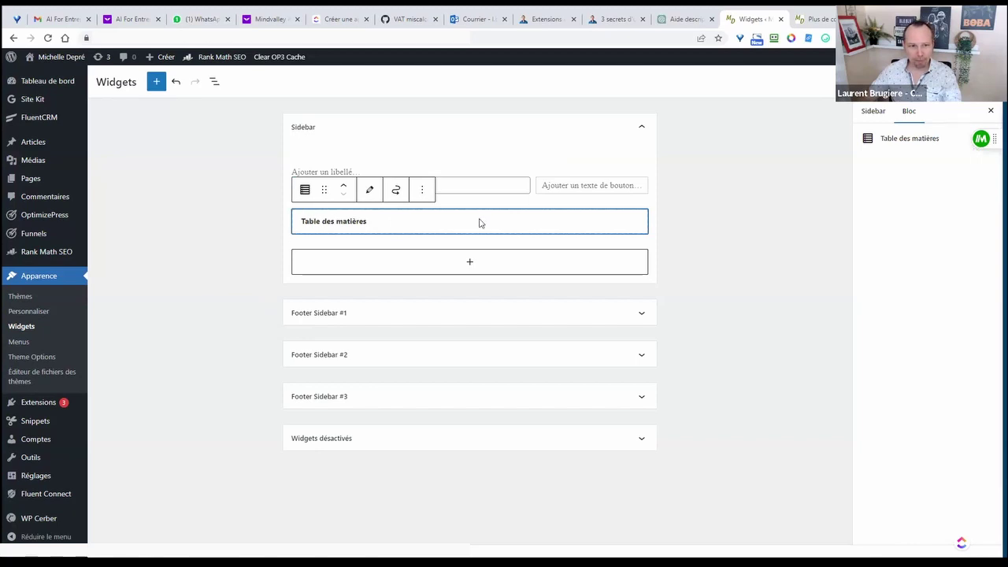
left_click(369, 190)
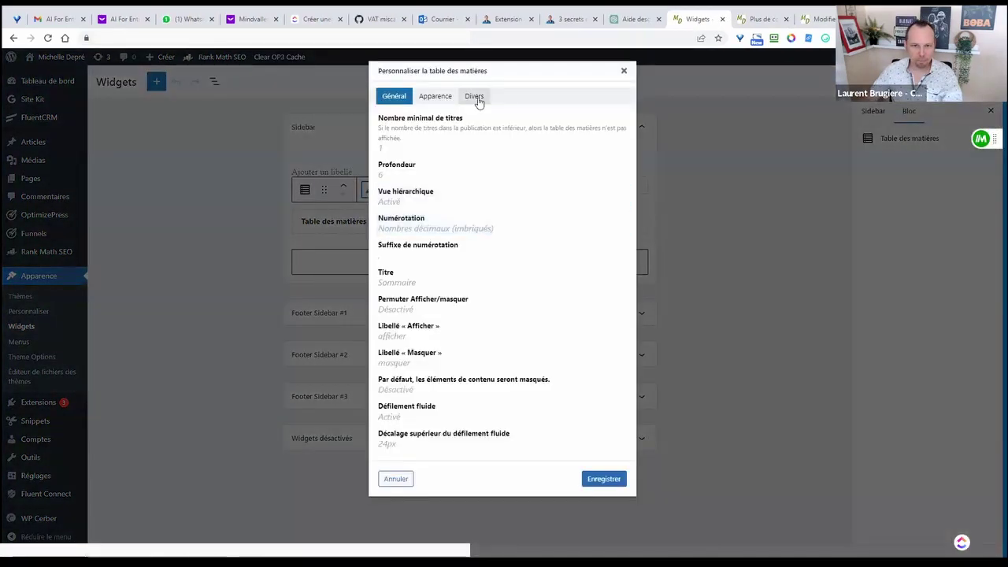
left_click(474, 96)
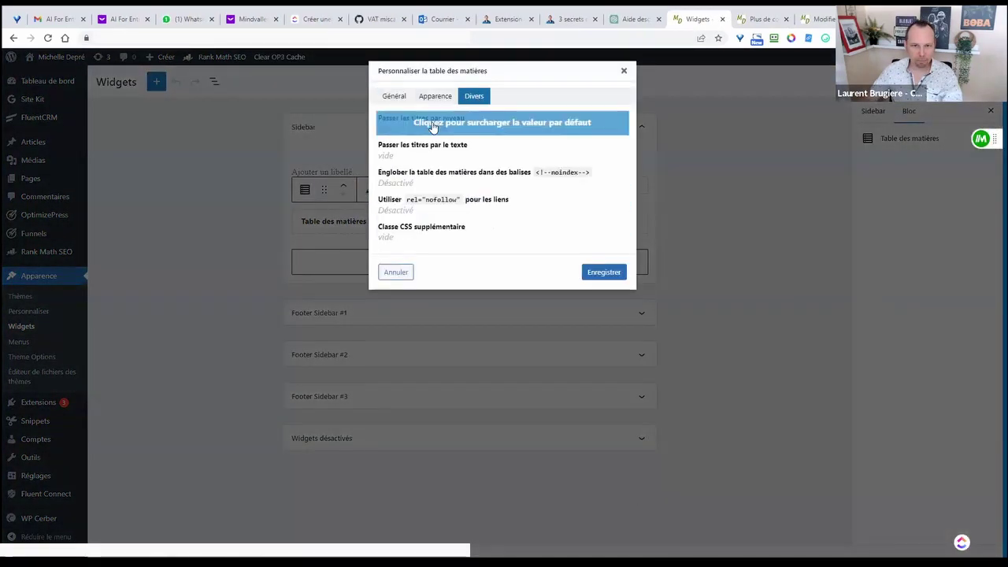
left_click(432, 127)
left_click(412, 131)
left_click(442, 131)
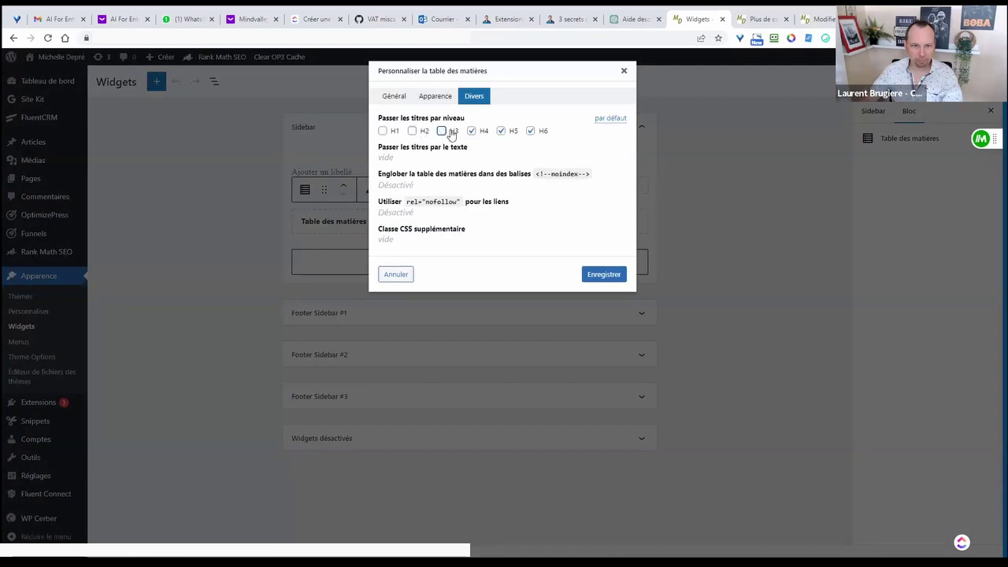
left_click(501, 131)
left_click(530, 131)
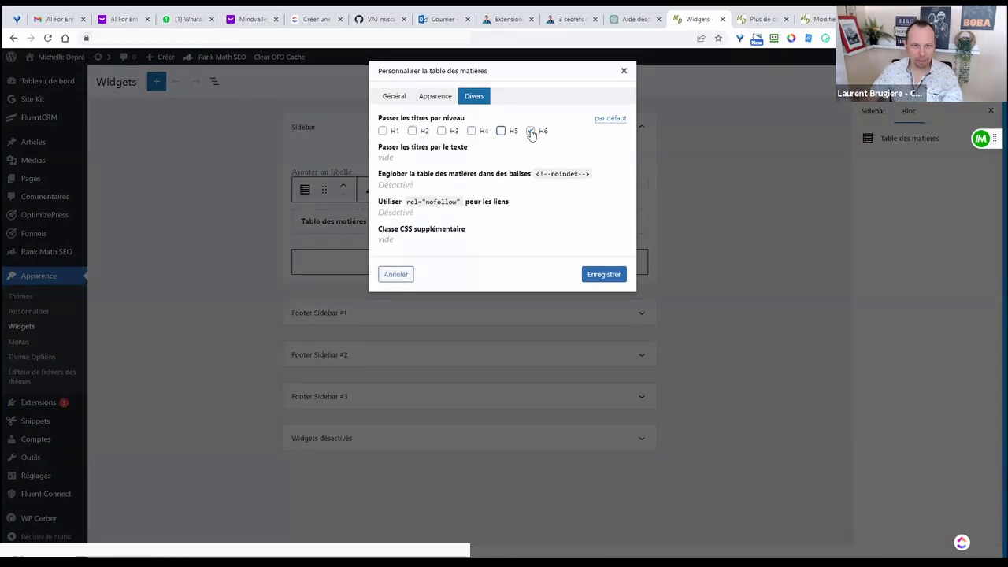
left_click(611, 282)
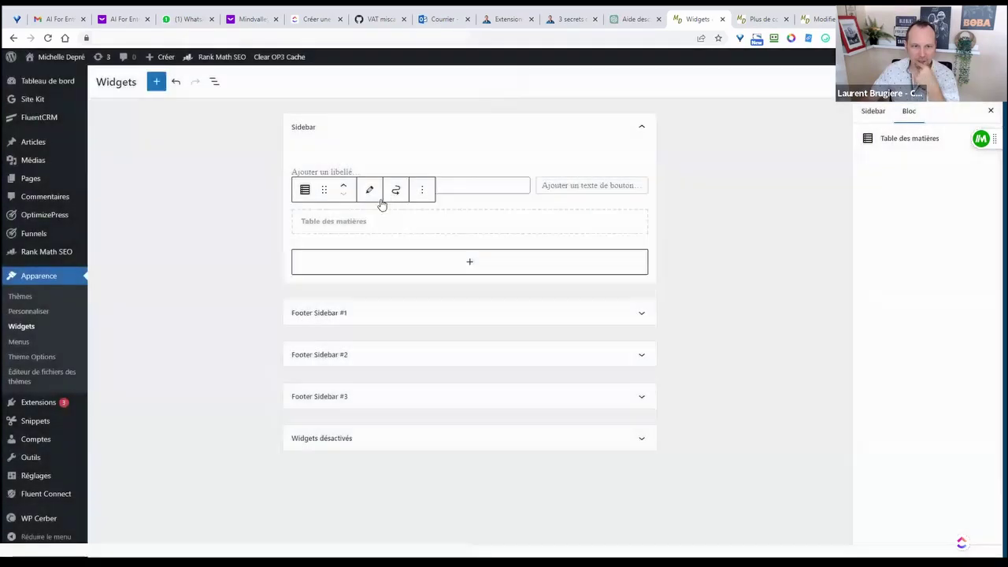
- Set the table of contents float to 'A gauche' (left) and save
left_click(369, 191)
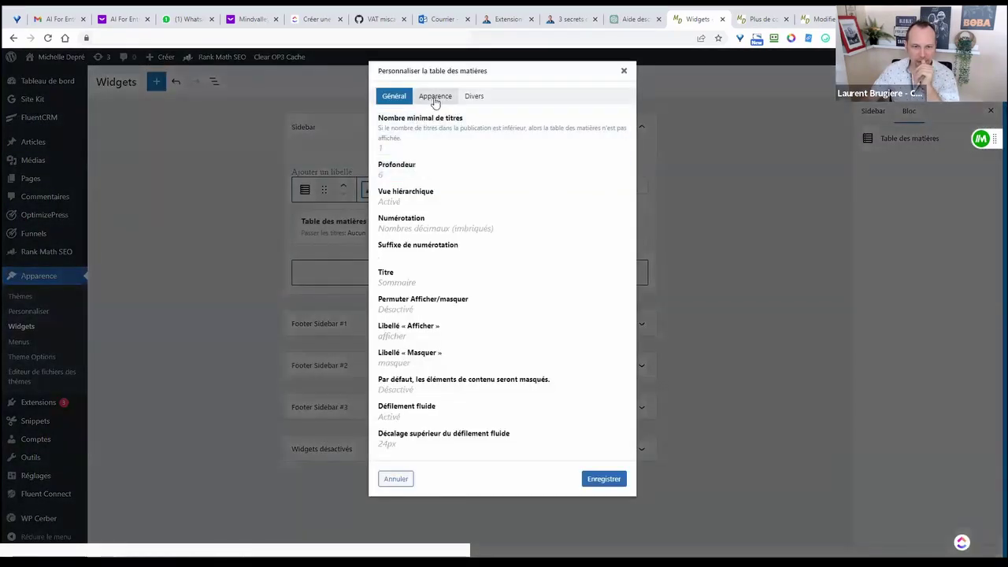
left_click(436, 98)
left_click(403, 153)
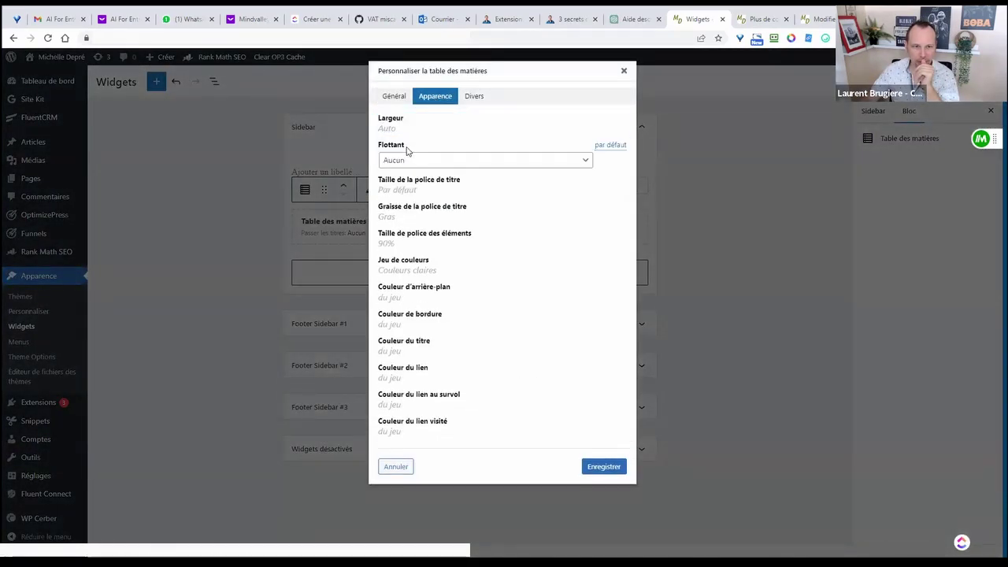
left_click(405, 160)
left_click(408, 182)
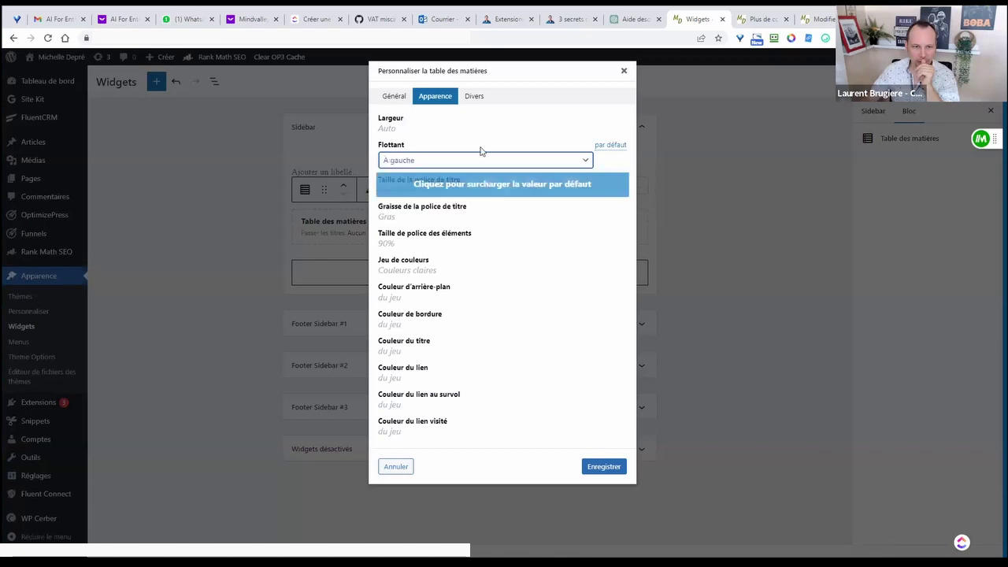
left_click(603, 466)
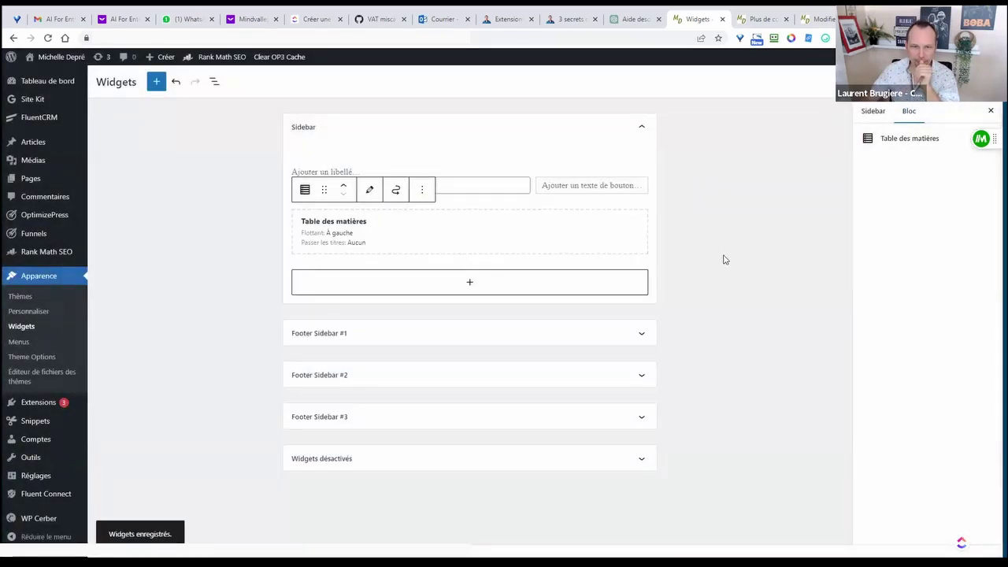
- Check the live post, then drag Table des matières above Recherche in list view
left_click(763, 20)
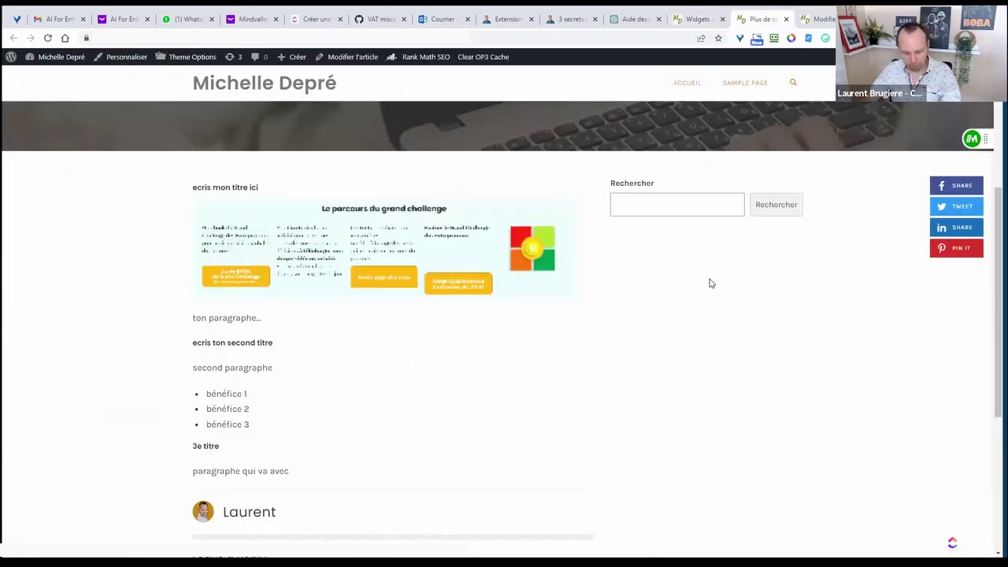
key("F5")
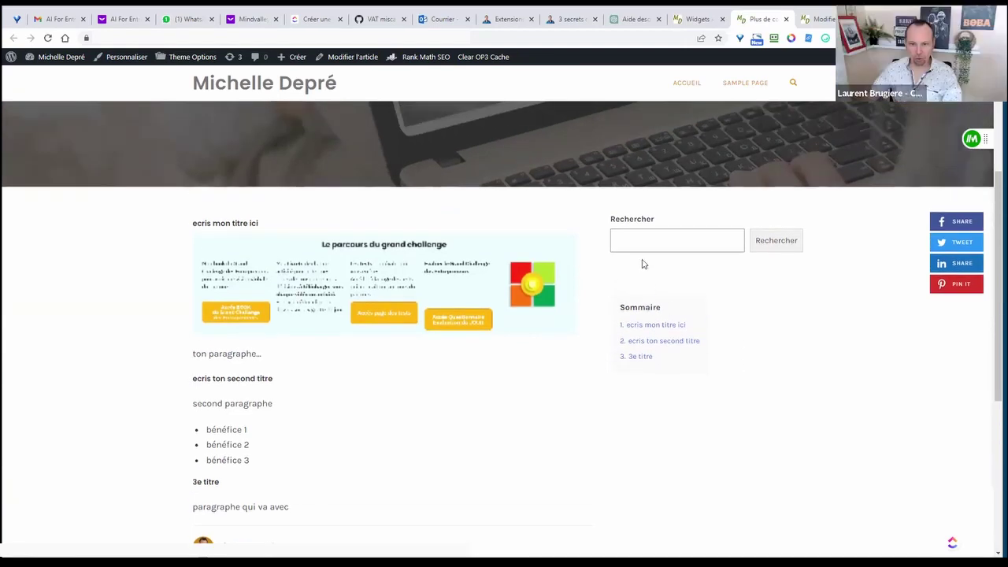
left_click(697, 20)
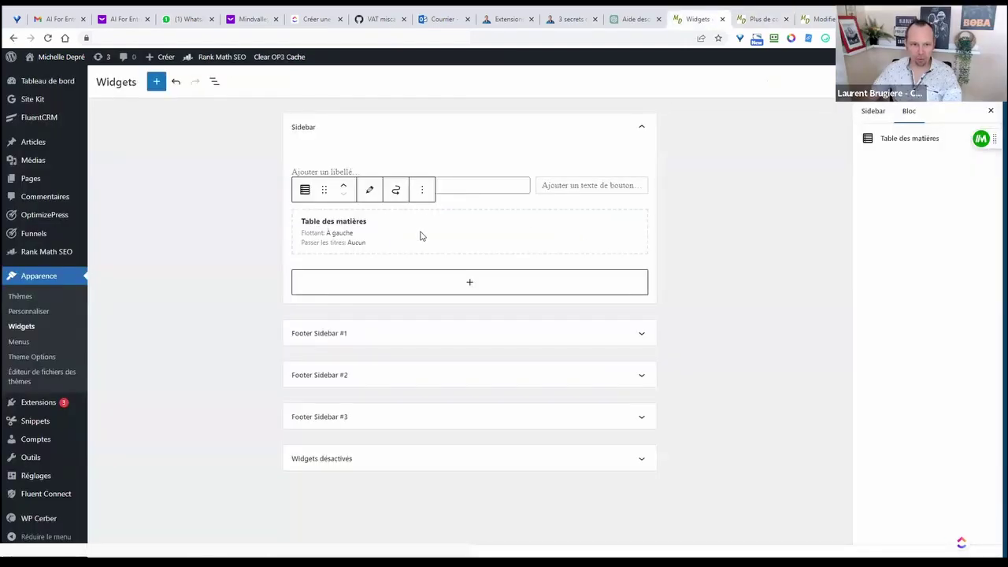
left_click(393, 184)
left_click(399, 231)
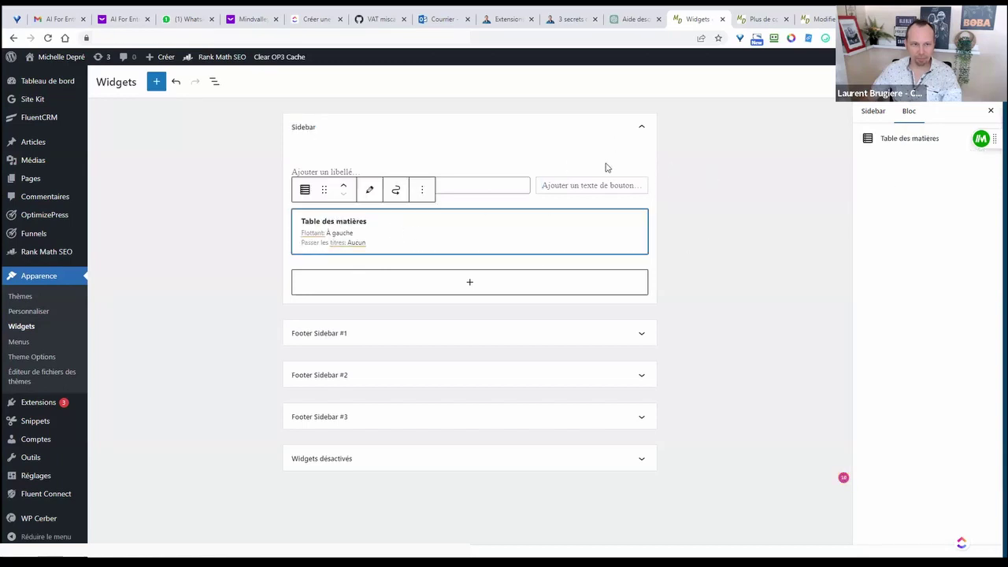
left_click(214, 83)
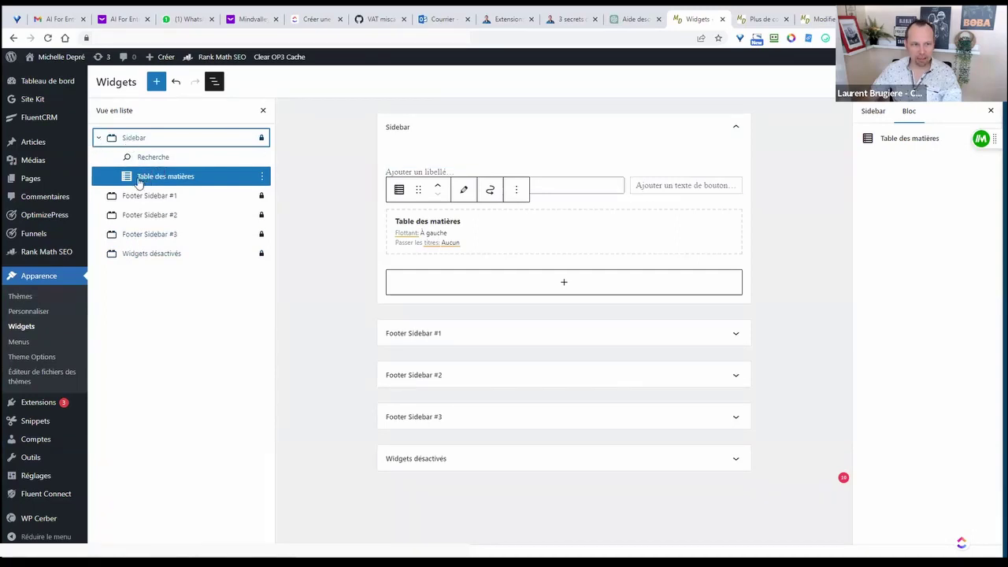
left_click_drag(140, 182, 151, 157)
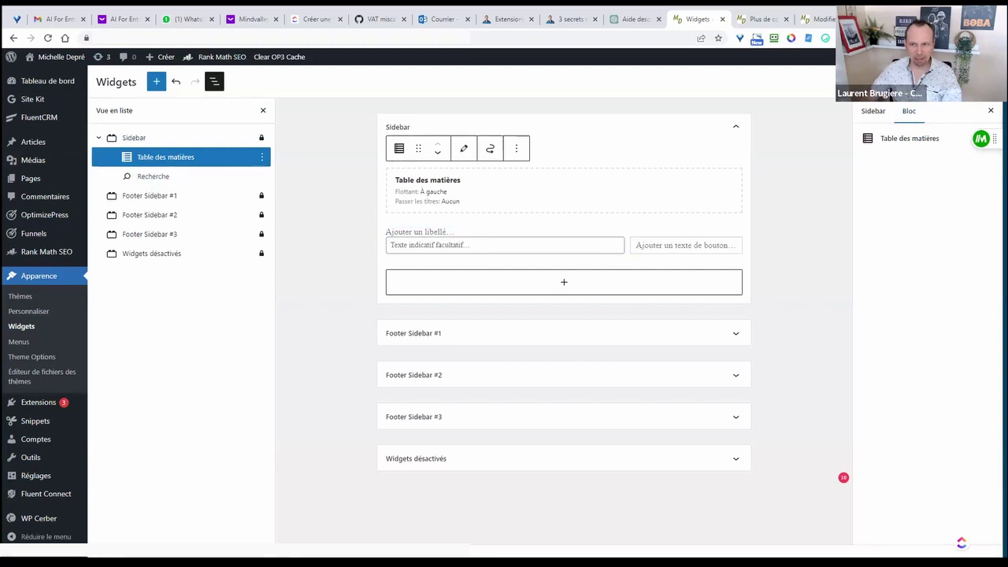
- Reload the article to confirm the numbered Sommaire now tops the sidebar
left_click(760, 19)
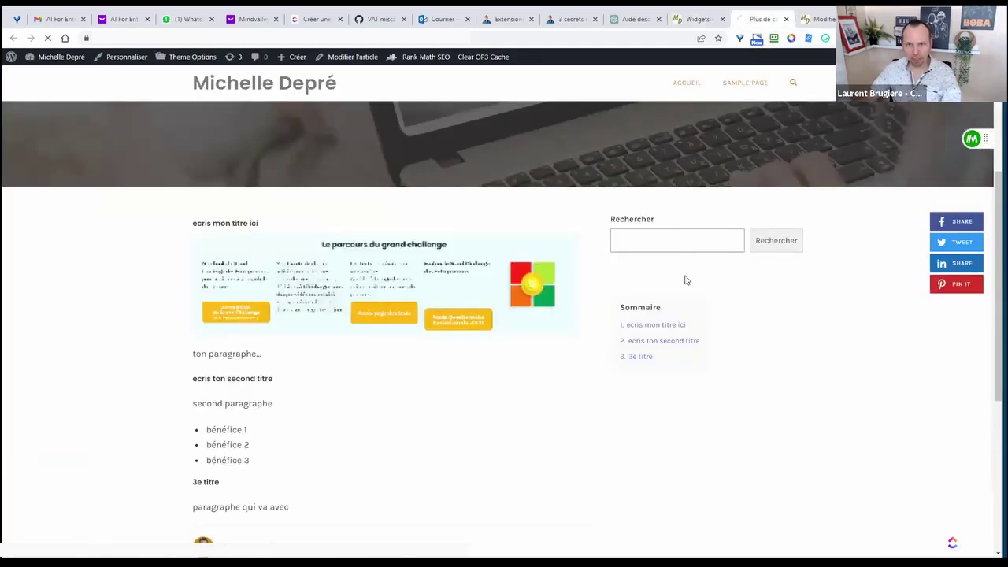
key("F5")
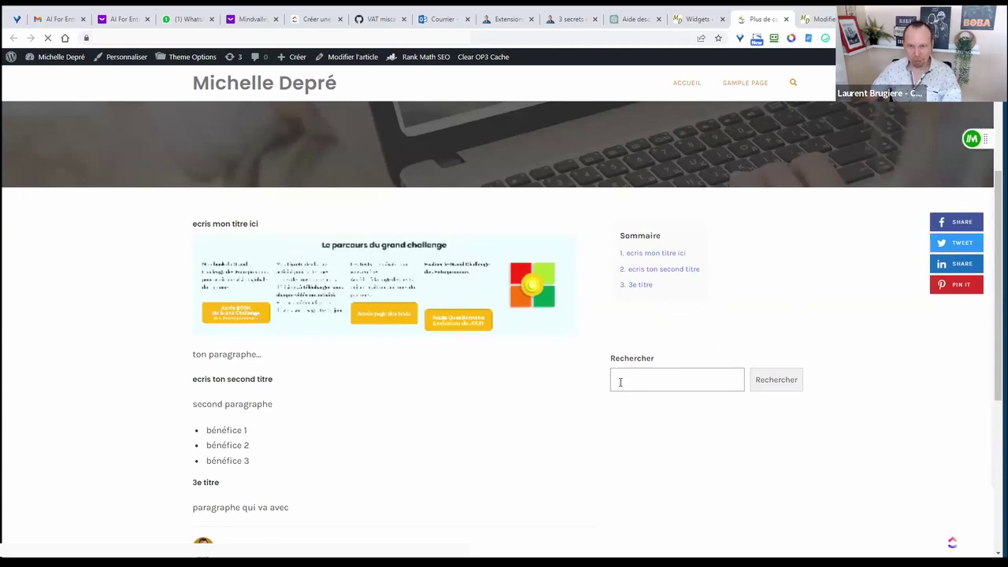
scroll(766, 343, "down", 3)
scroll(766, 342, "down", 2)
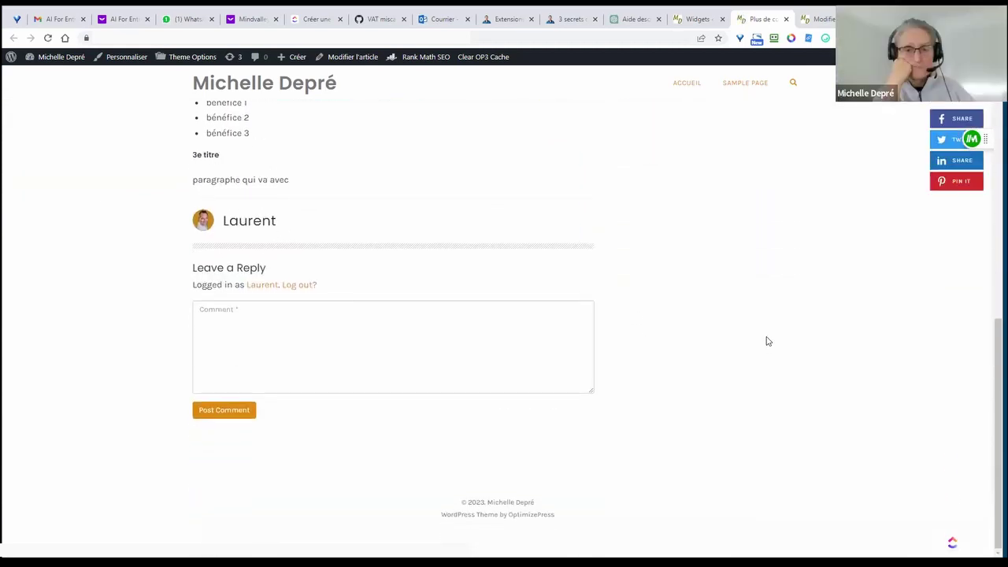
scroll(765, 343, "up", 6)
scroll(811, 308, "down", 3)
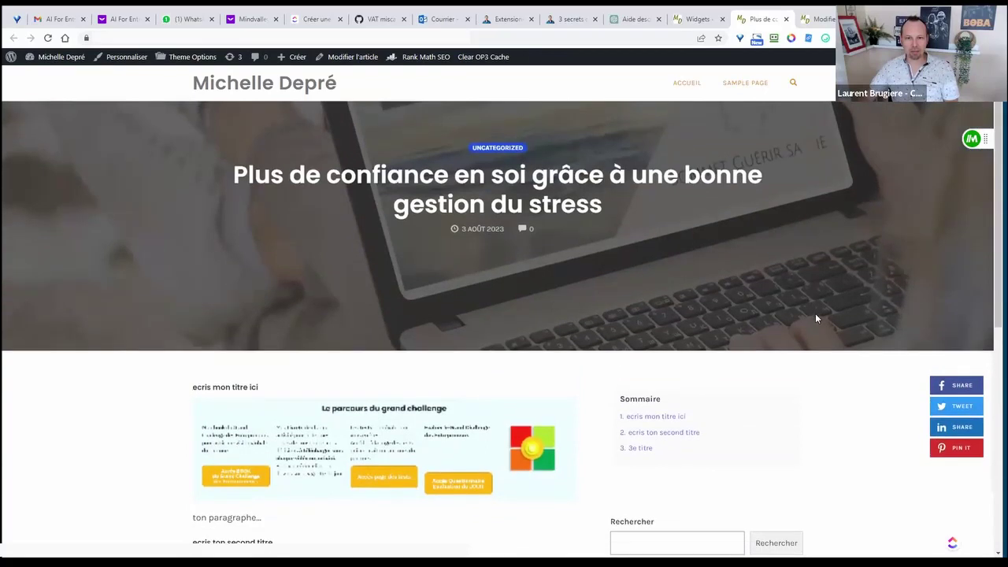